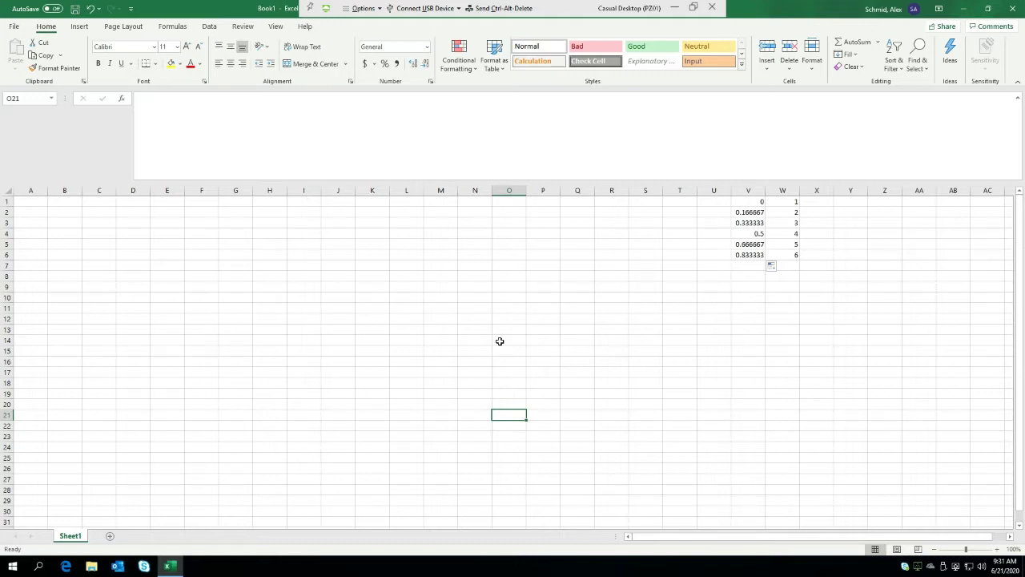
click(548, 296)
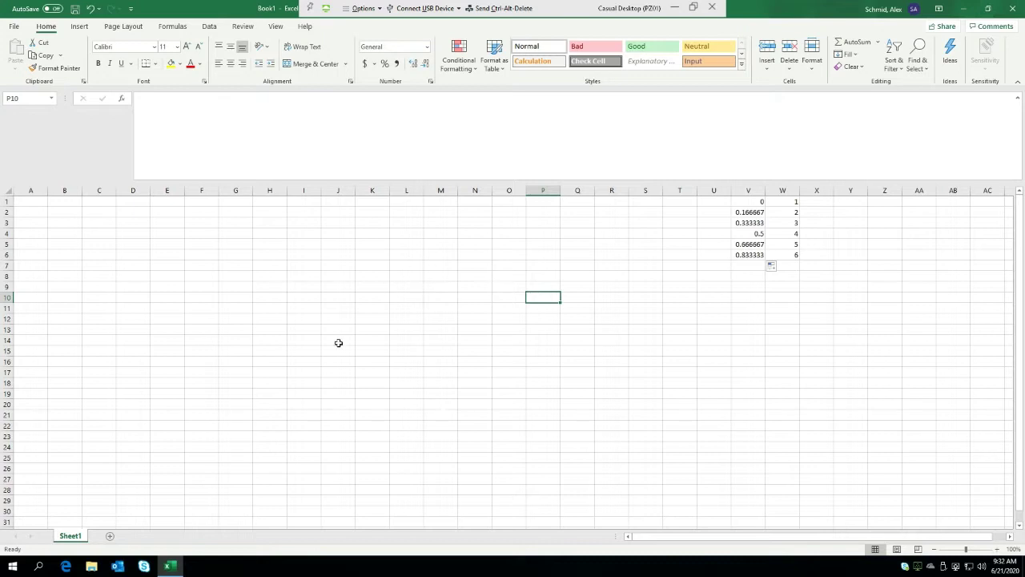
drag(349, 343, 358, 345)
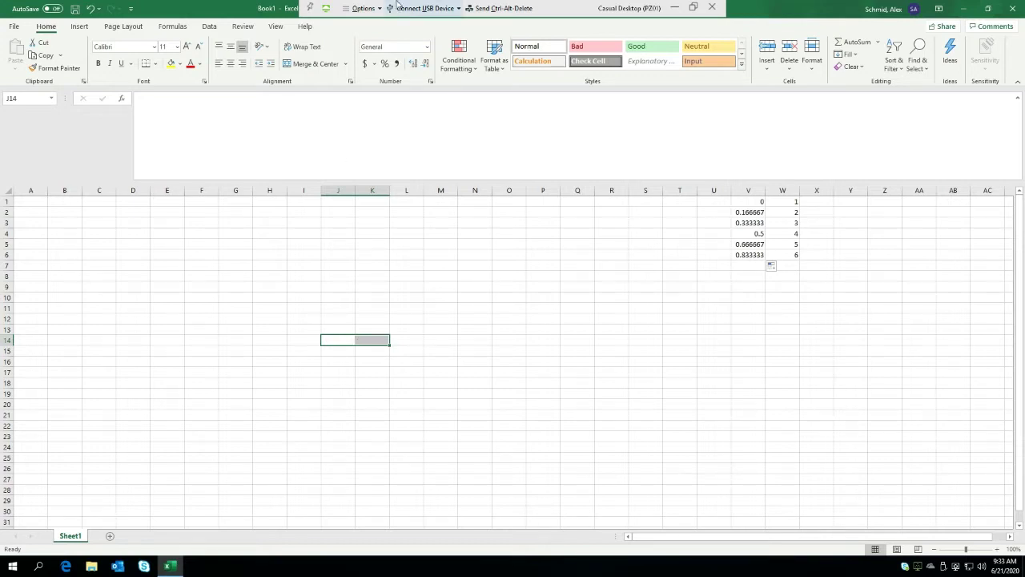
drag(273, 281, 255, 290)
click(612, 318)
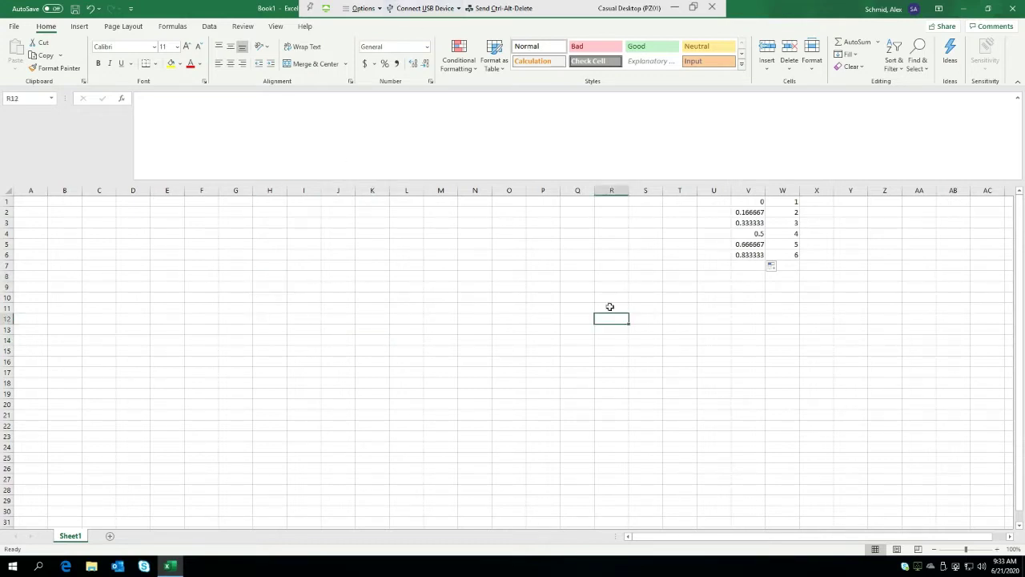
click(440, 374)
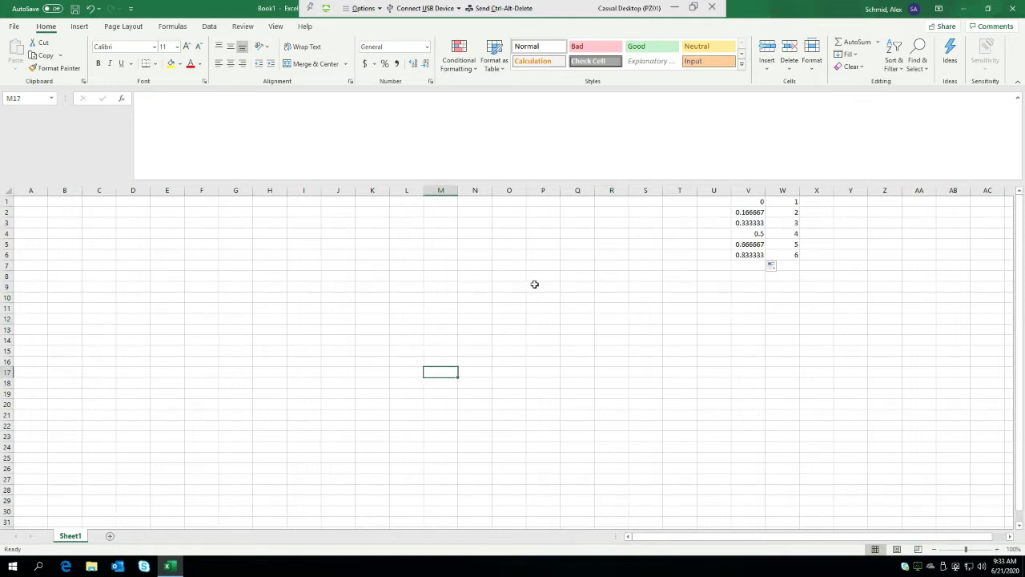
click(426, 351)
click(643, 360)
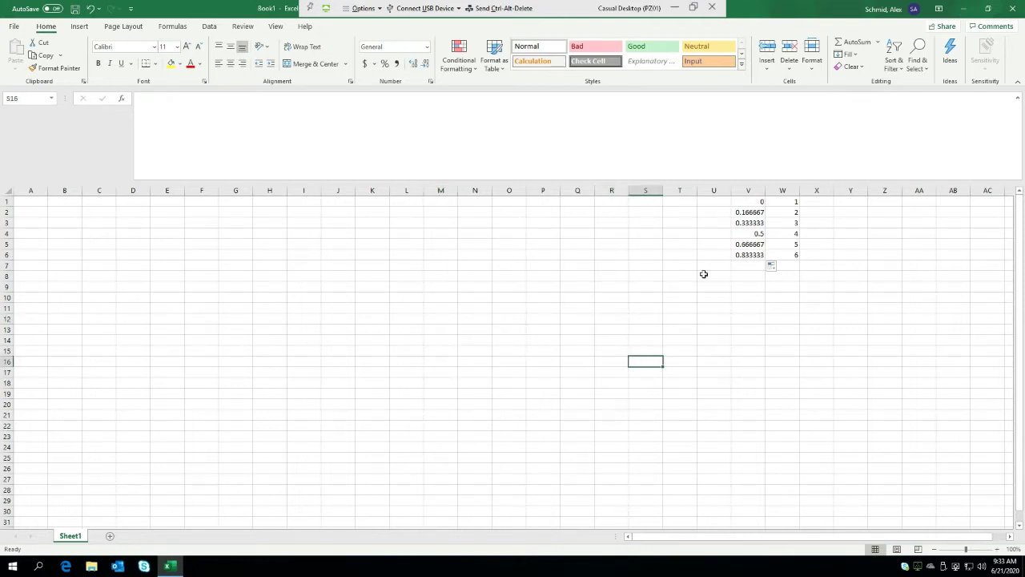
Step: Examine the lookup table of probability thresholds and die faces in V1:W6
drag(757, 202, 785, 261)
click(680, 318)
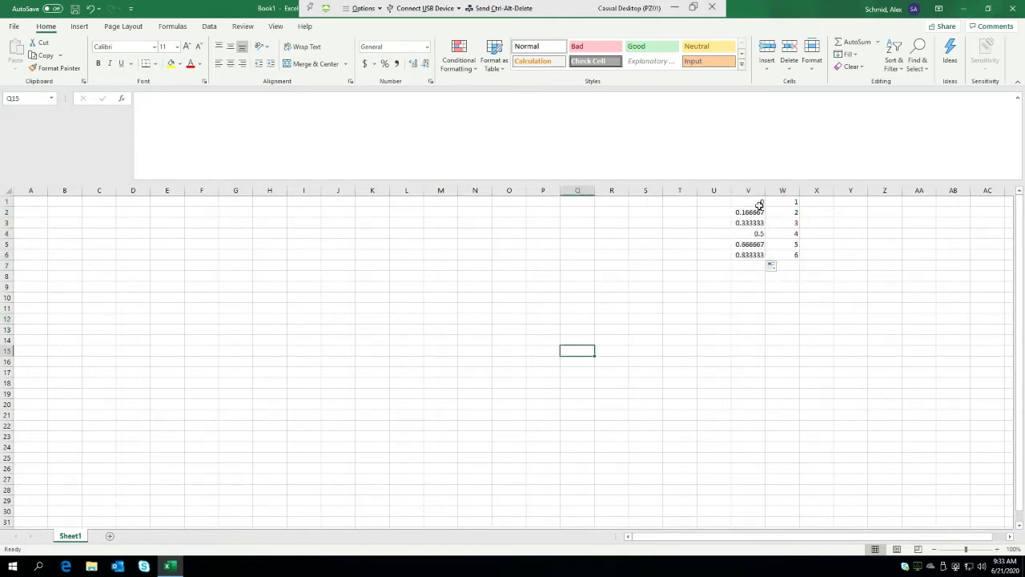
drag(760, 205, 782, 267)
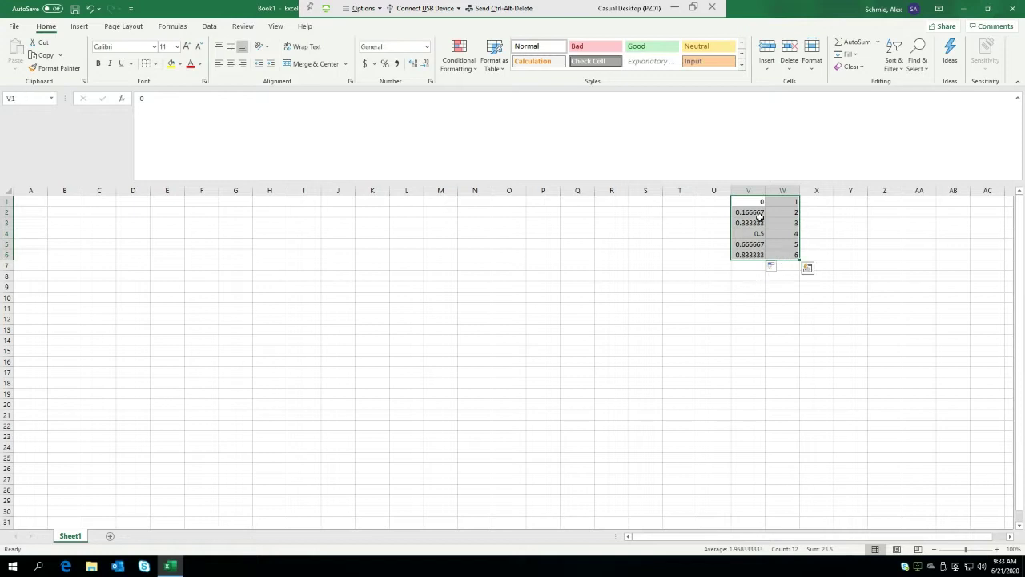
click(748, 298)
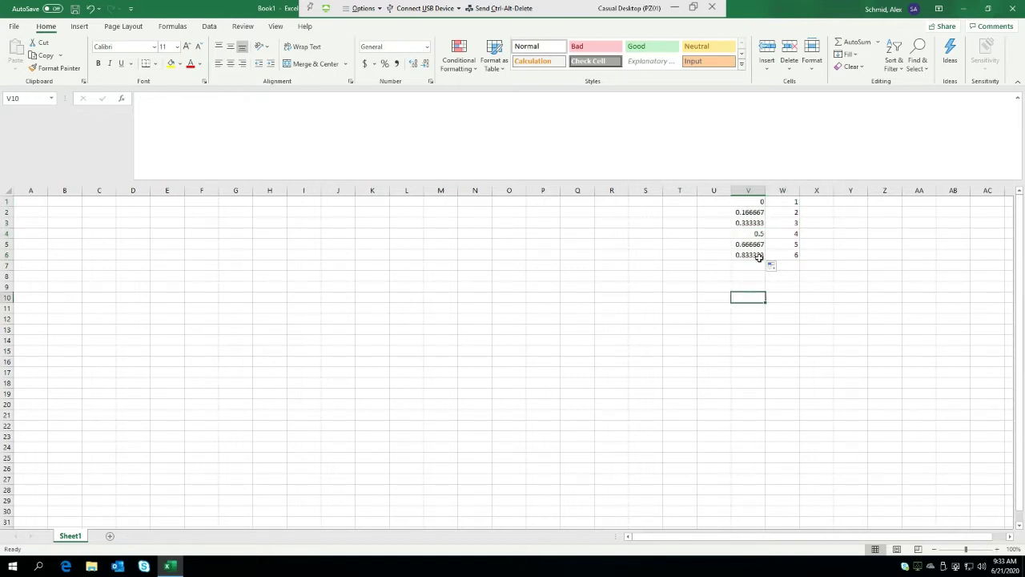
click(726, 332)
Step: Enter a RAND formula in cell A1 to generate a random number between 0 and 1
click(29, 201)
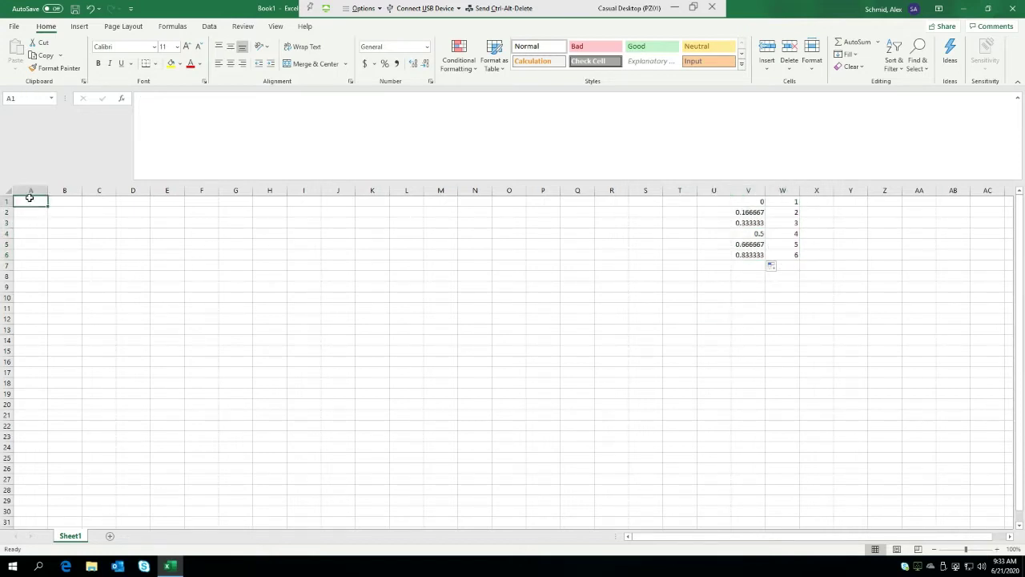
text(=rand)
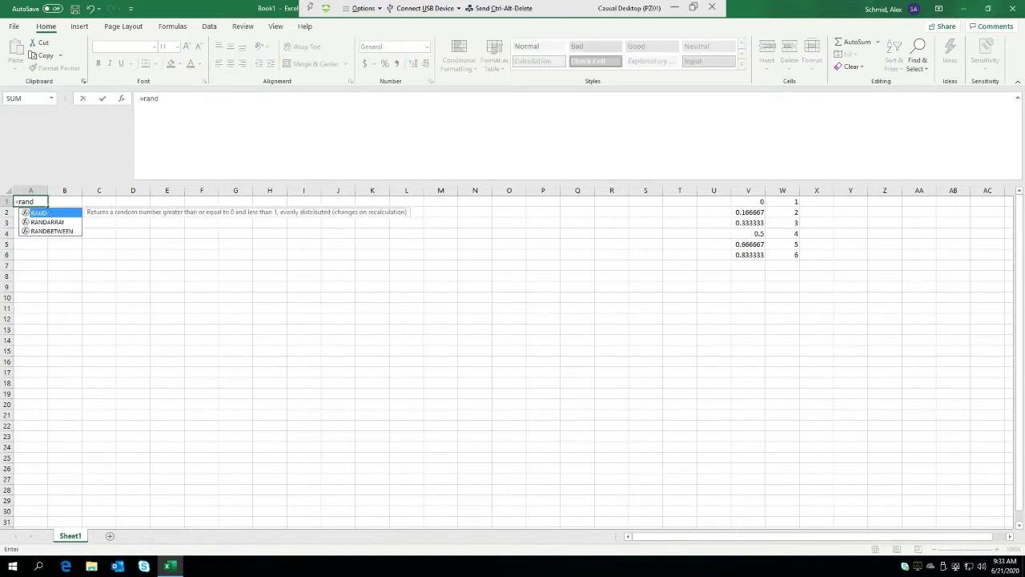
text(()
key(Return)
click(75, 274)
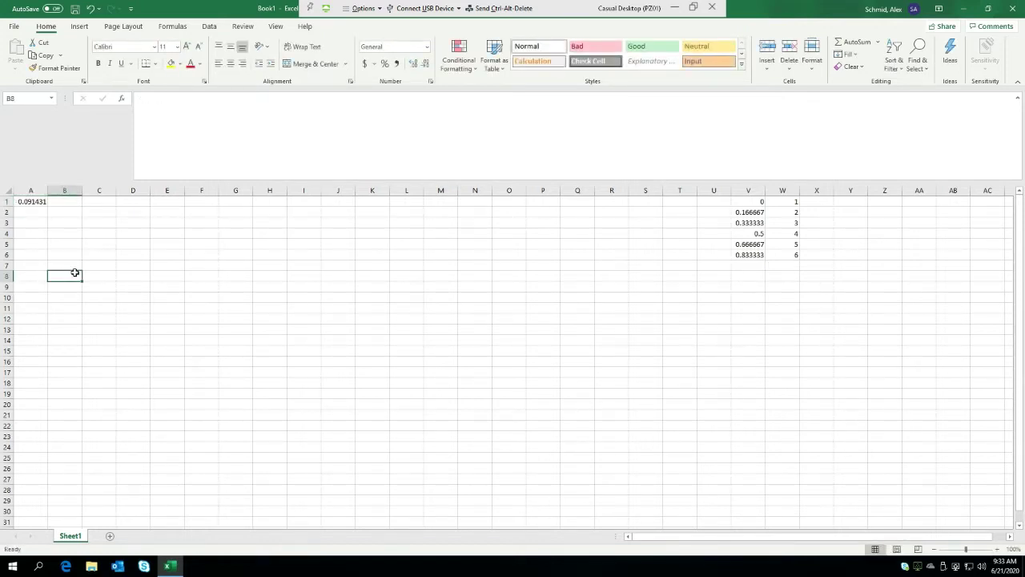
Step: Recalculate the sheet repeatedly to watch how the random number in A1 changes
key(F9)
key(F9)
key(F9)
key(F9)
key(F9)
key(F9)
key(F9)
key(F9)
key(F9)
key(F9)
key(F9)
key(F9)
key(F9)
key(F9)
key(F9)
key(F9)
key(F9)
key(F9)
key(F9)
key(F9)
key(F9)
key(F9)
key(F9)
key(F9)
key(F9)
key(F9)
key(F9)
key(F9)
key(F9)
key(F9)
key(F9)
Step: Enter a VLOOKUP in cell A2 that looks up A1 in columns V:W, returning column 2 with an approximate match
click(27, 213)
key(F9)
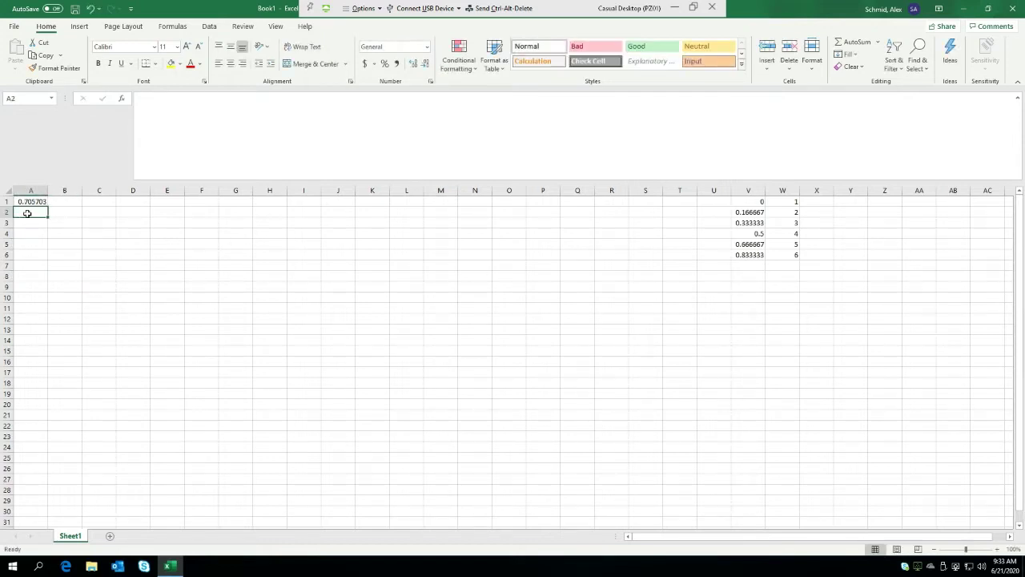
text(=vl)
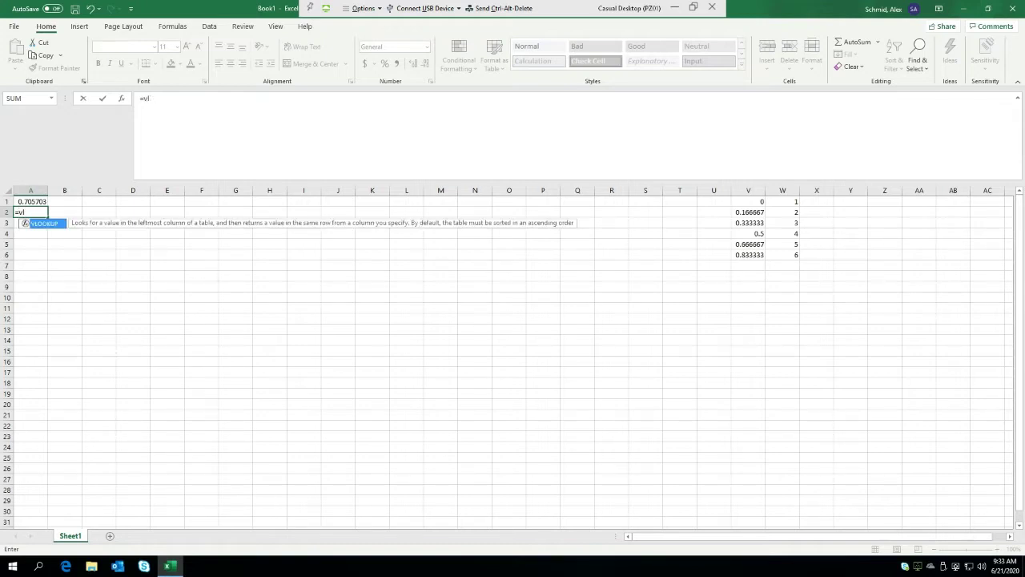
text(ookp)
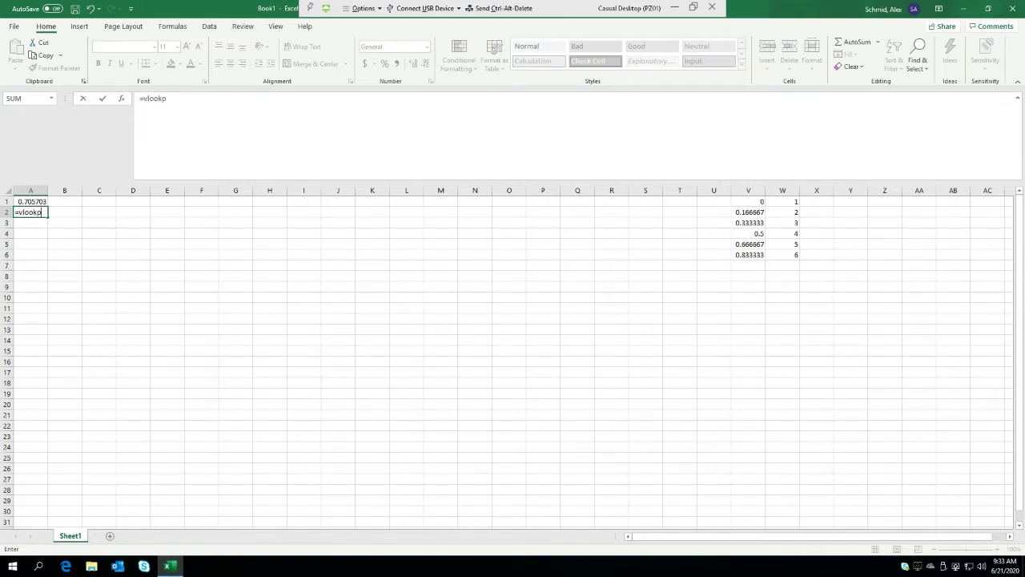
key(BackSpace)
text(up()
key(Up)
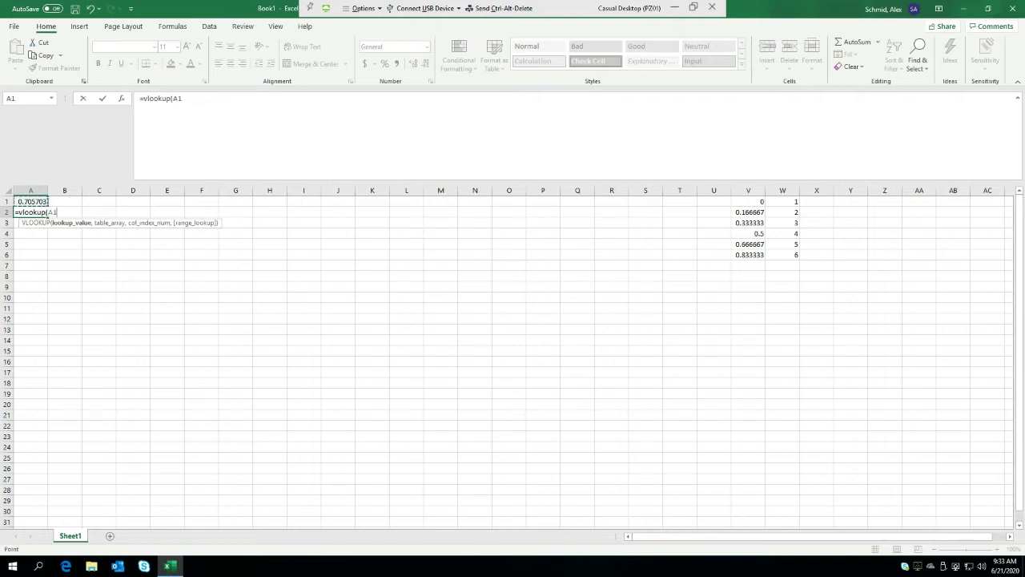
text(,)
drag(750, 190, 793, 190)
text(,2,)
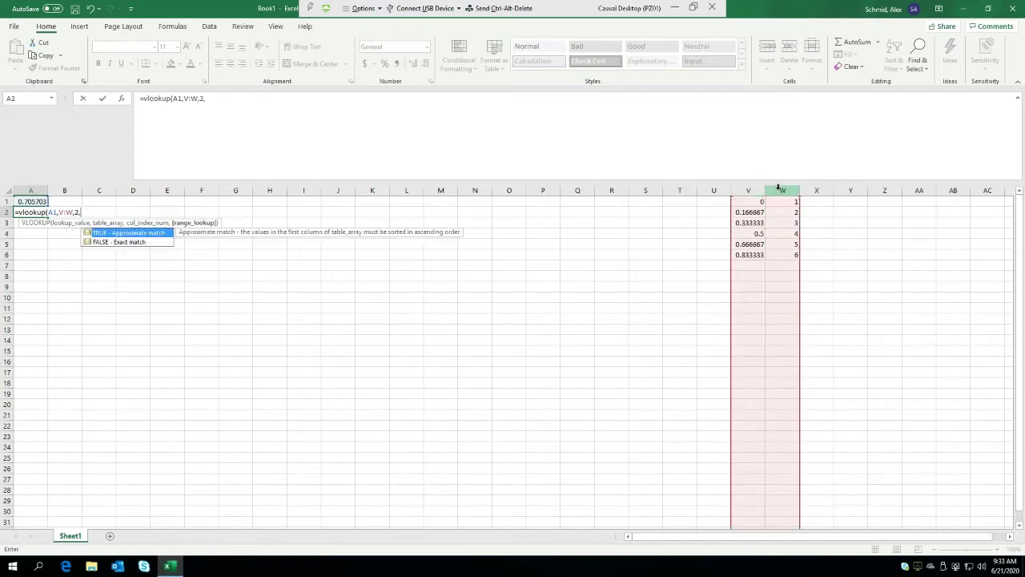
text(1))
key(Return)
click(230, 308)
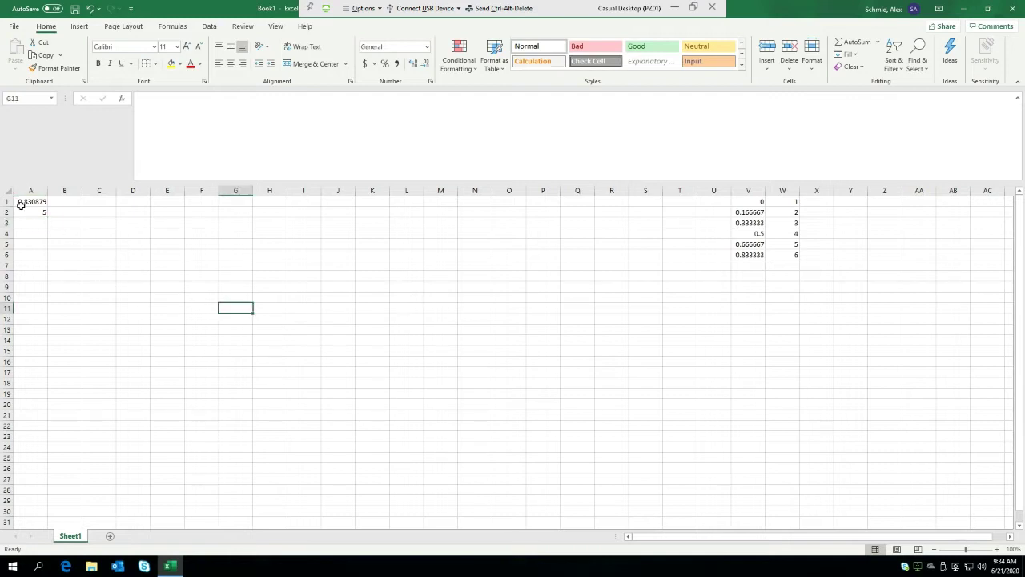
Step: Compare the random number in A1 and the lookup in A2 with the thresholds in column V
click(28, 213)
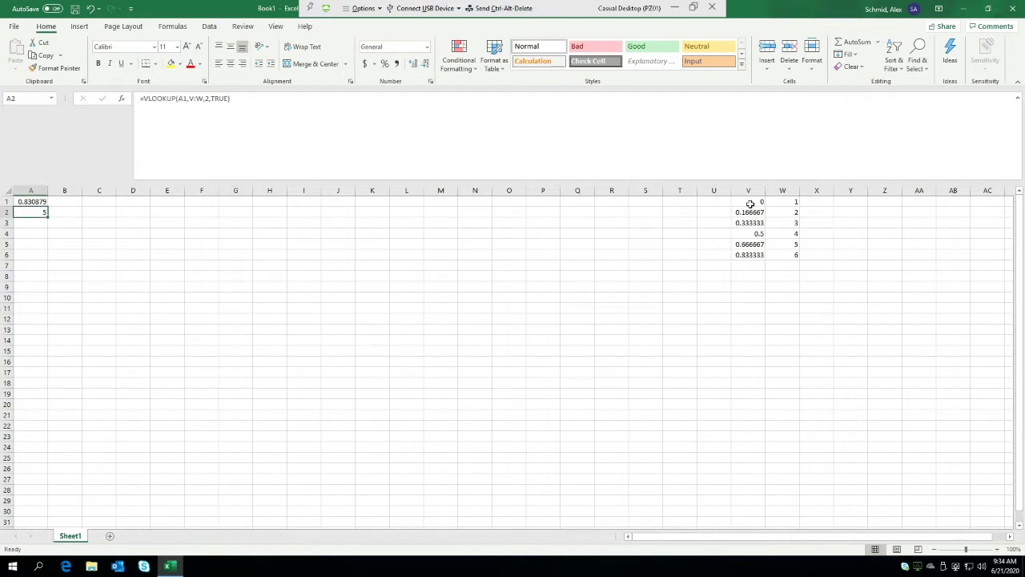
drag(748, 202, 732, 259)
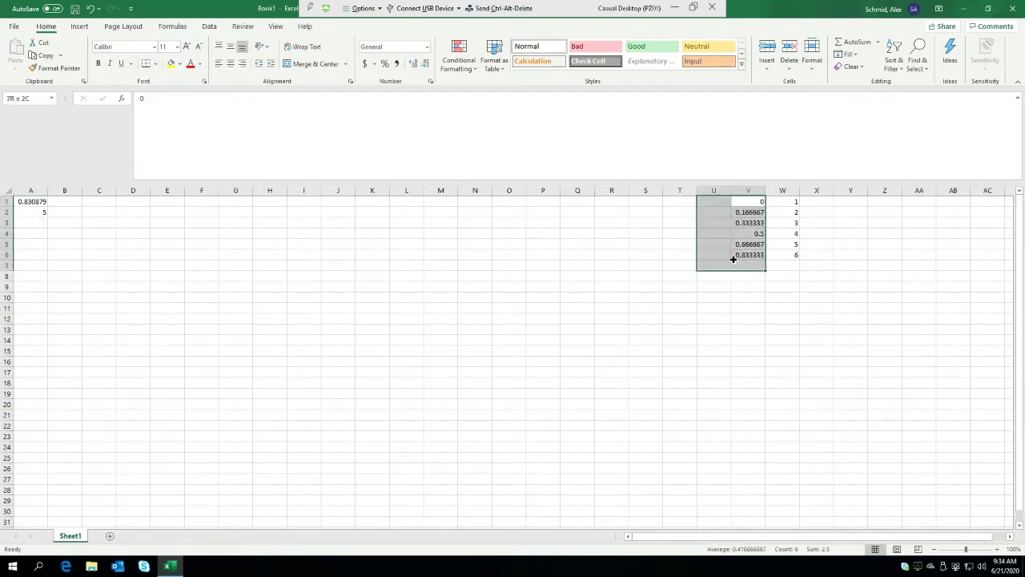
click(484, 277)
drag(758, 201, 736, 250)
click(83, 223)
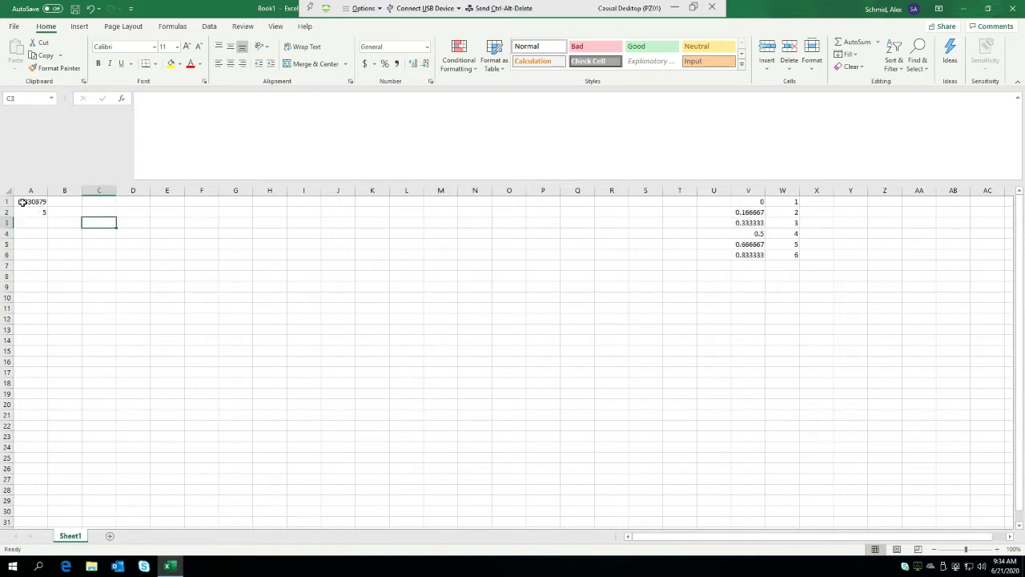
click(24, 202)
Step: Change the column index of the VLOOKUP in A2 to 1
double_click(44, 213)
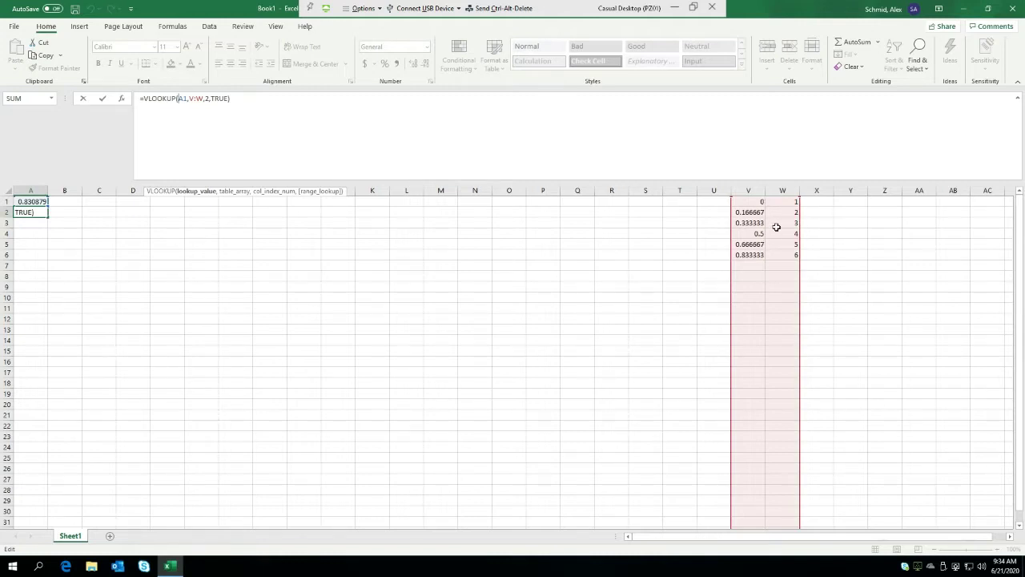
click(209, 98)
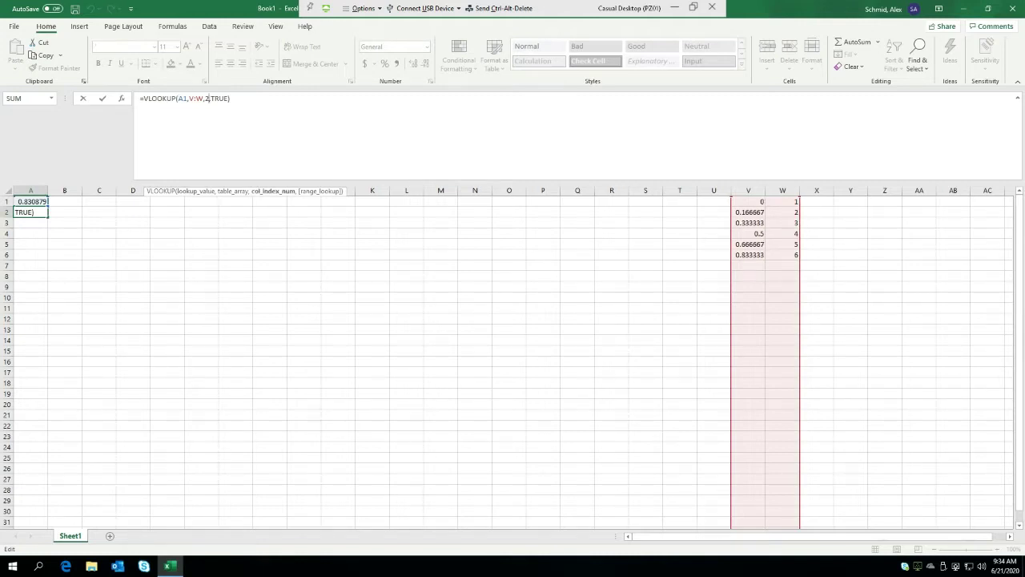
key(Return)
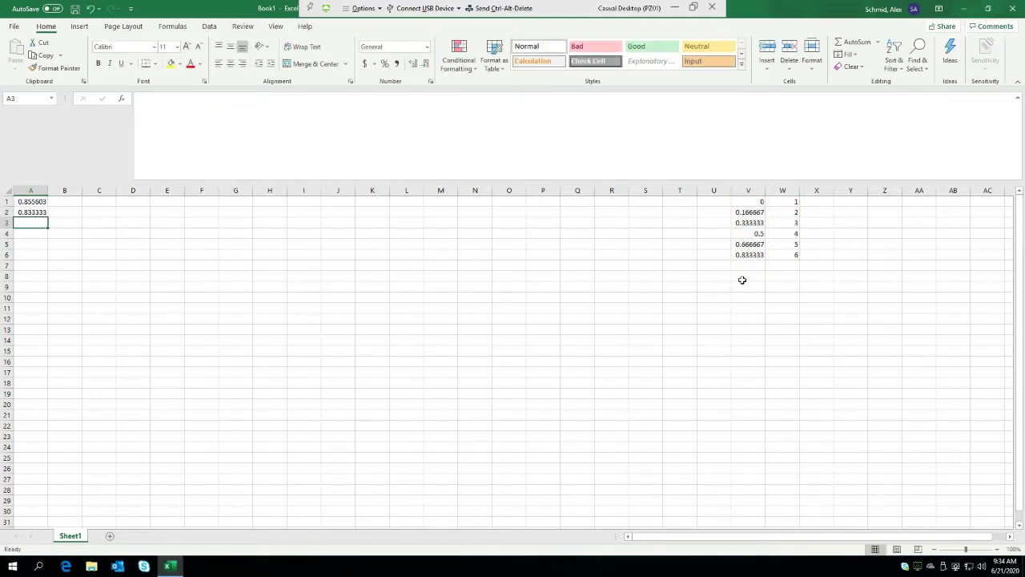
click(32, 212)
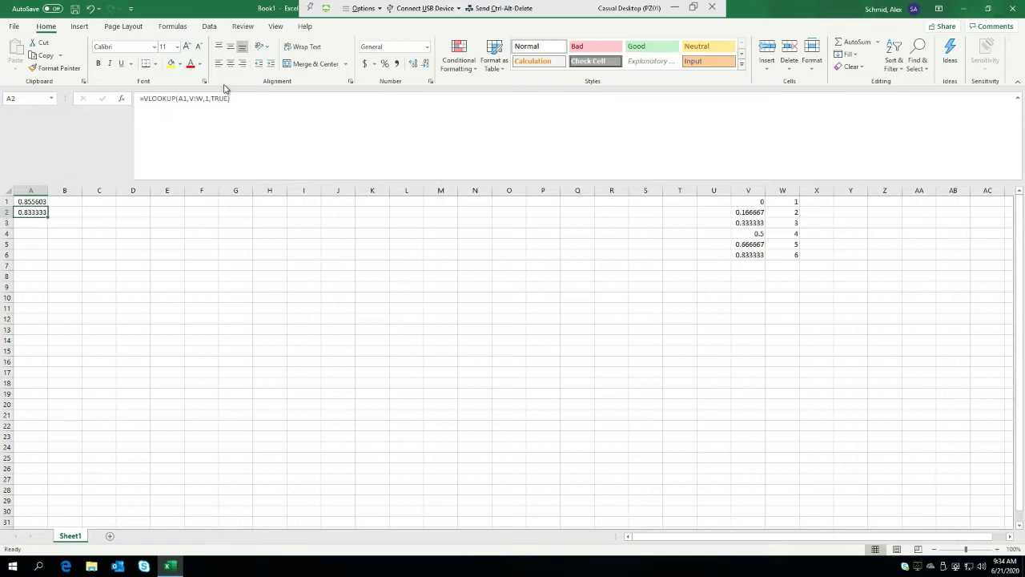
click(333, 299)
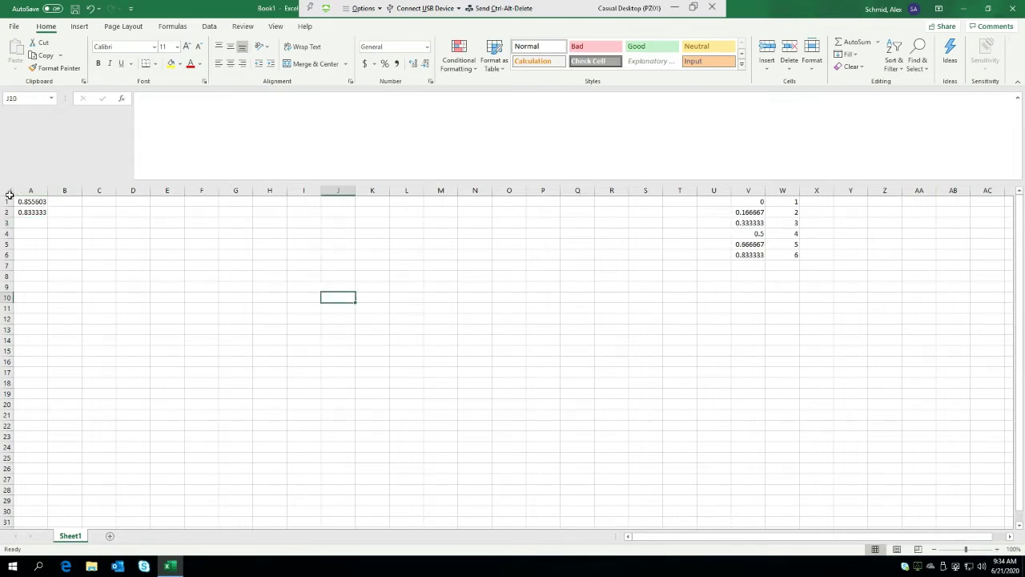
Step: Set the range lookup argument of the VLOOKUP in A2 to FALSE for an exact match
click(36, 212)
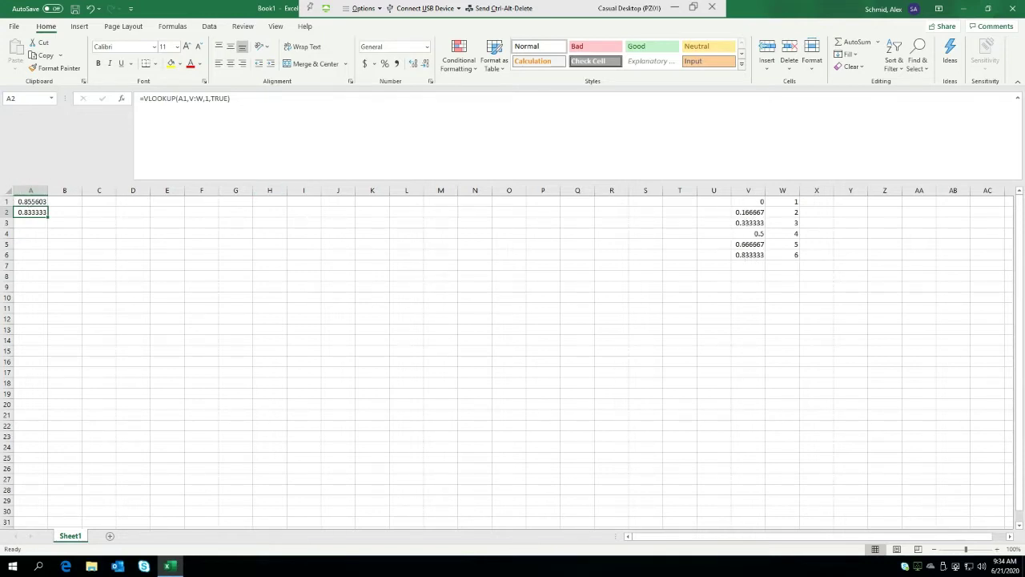
key(F2)
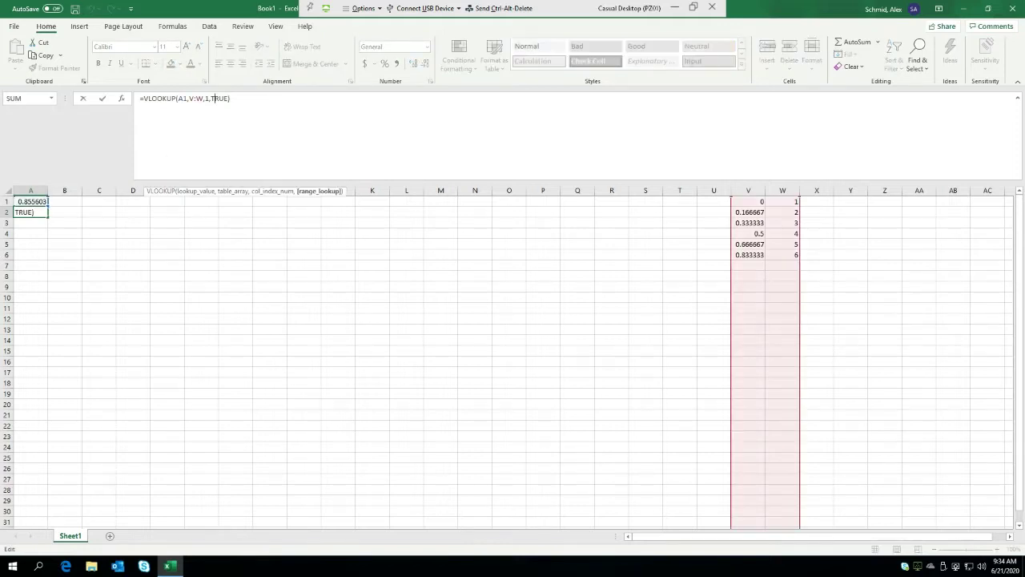
key(BackSpace)
key(BackSpace)
key(BackSpace)
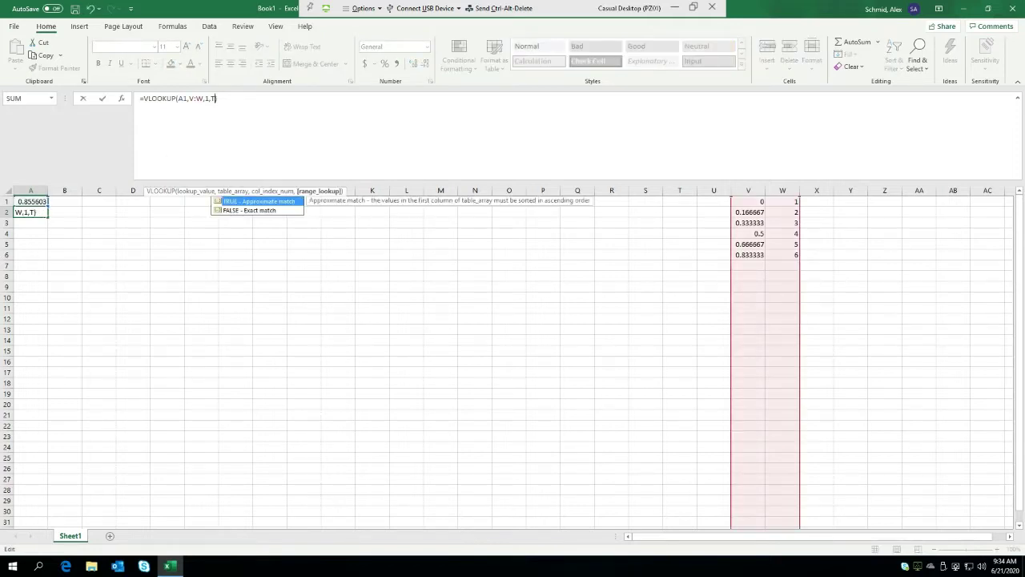
key(Return)
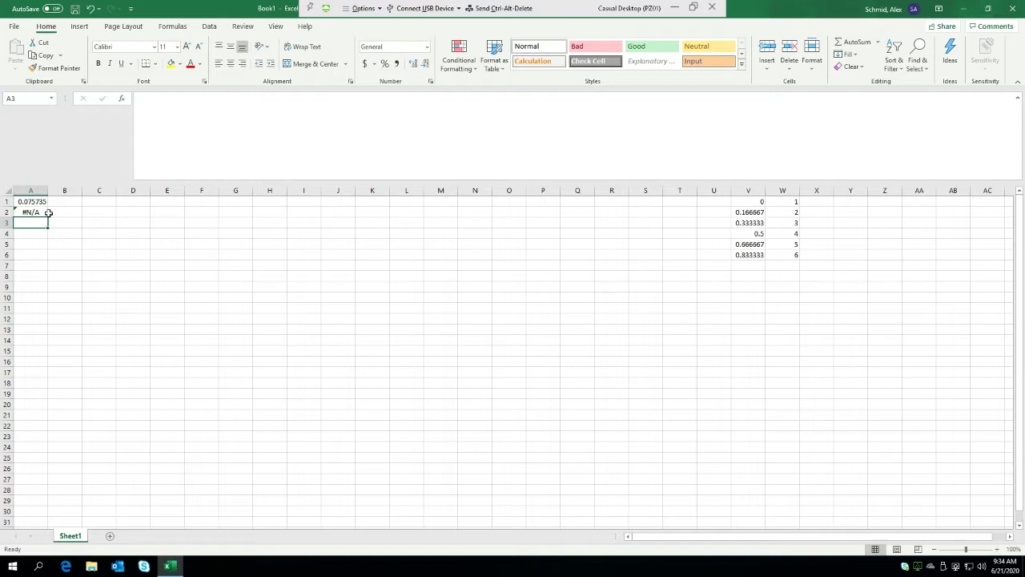
Step: Check the random number in A1 against the thresholds in column V and the exact-match formula in A2
click(753, 202)
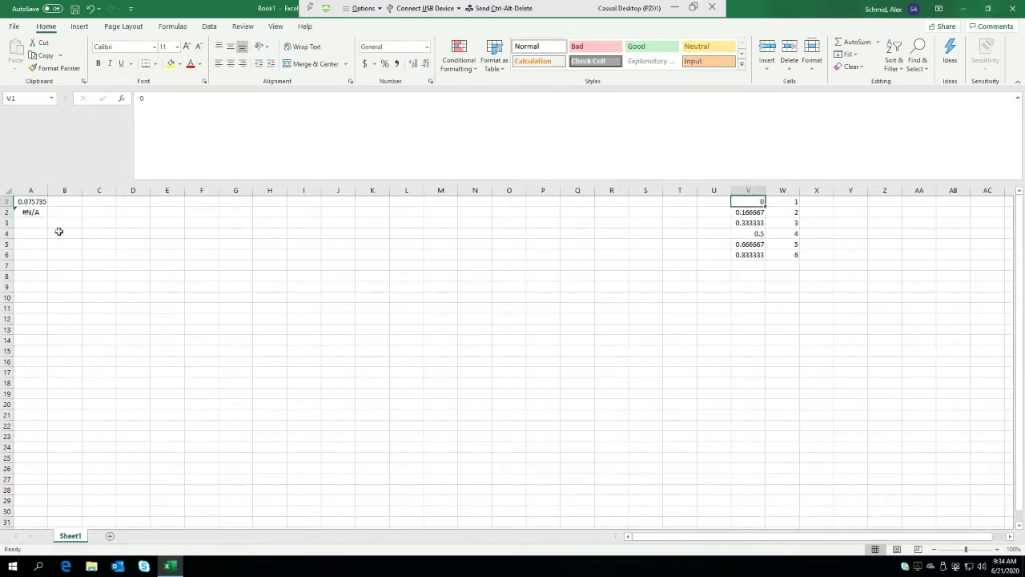
click(32, 202)
drag(745, 204, 744, 240)
click(543, 265)
click(28, 205)
click(29, 211)
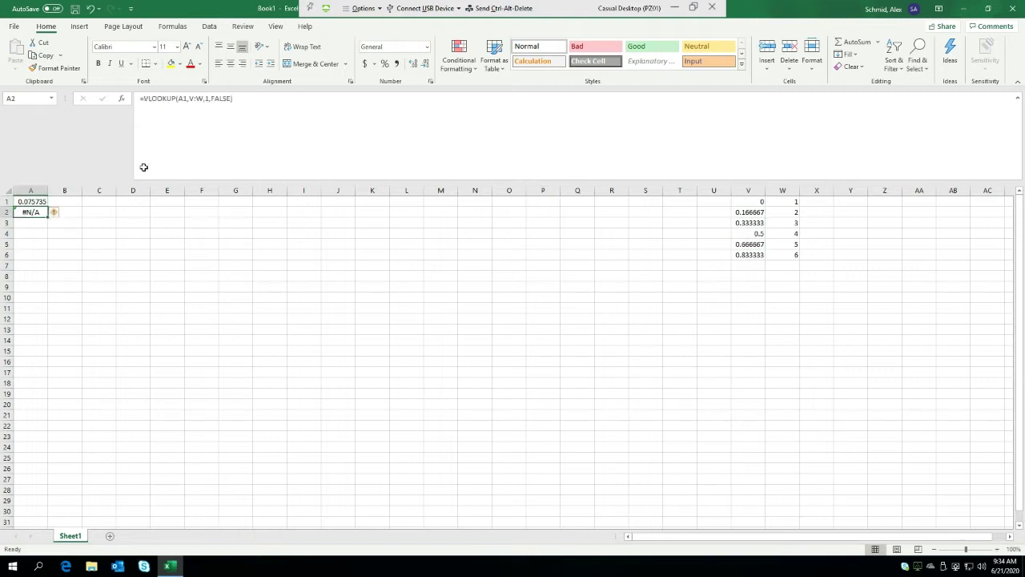
Step: Set the range lookup argument of the VLOOKUP in A2 to TRUE for an approximate match
click(233, 98)
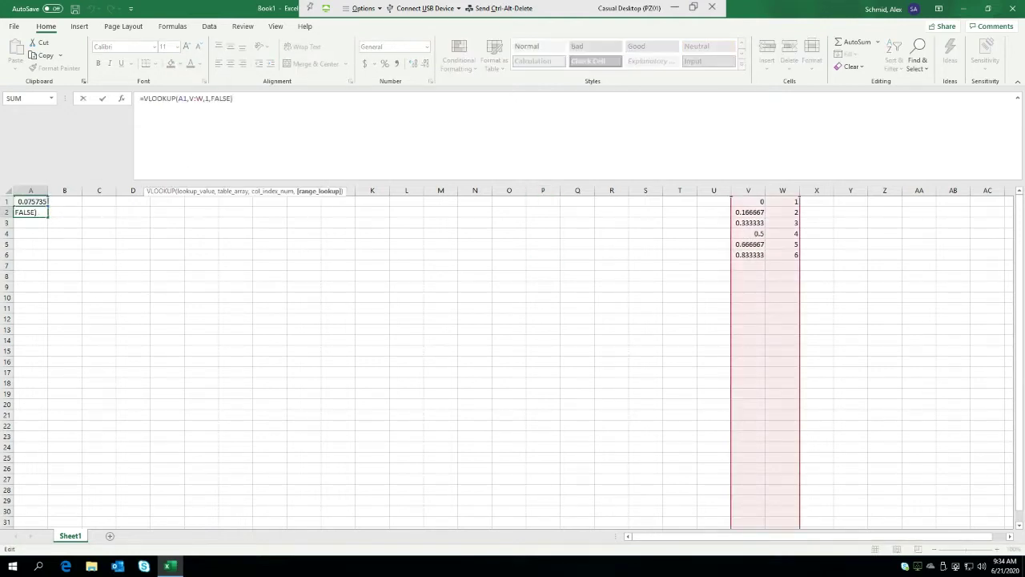
key(BackSpace)
key(BackSpace)
key(BackSpace)
key(BackSpace)
key(BackSpace)
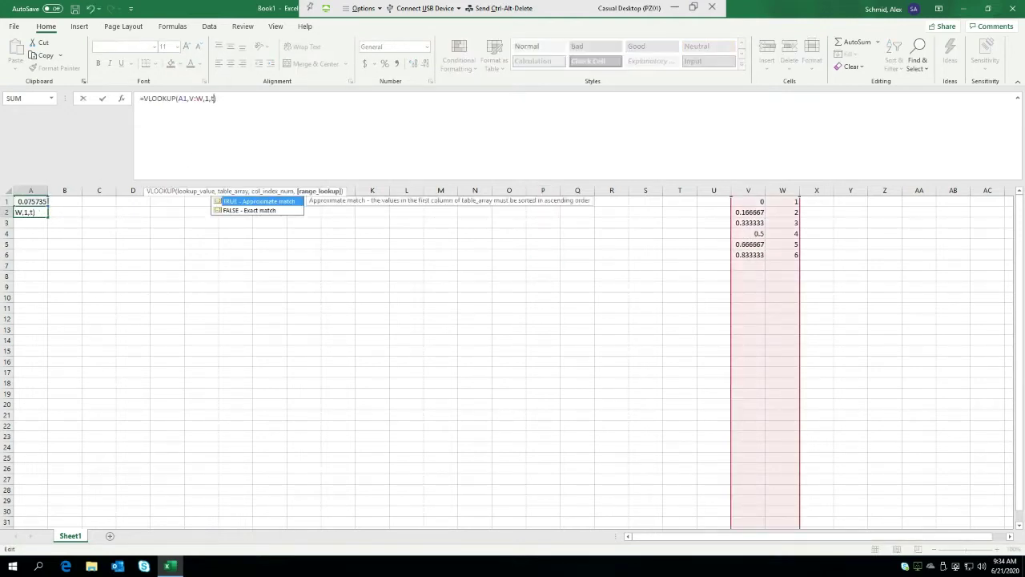
key(Return)
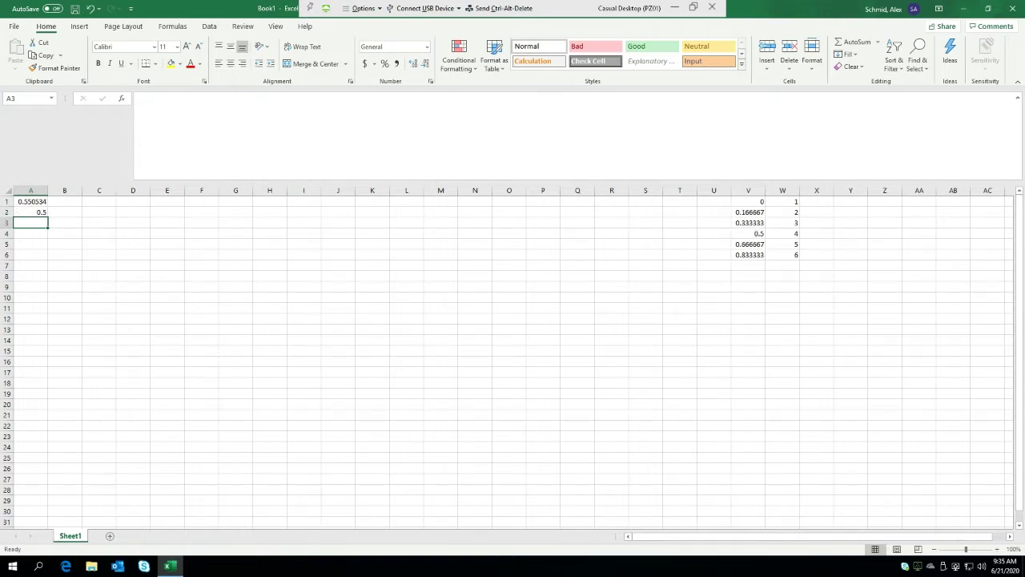
click(785, 232)
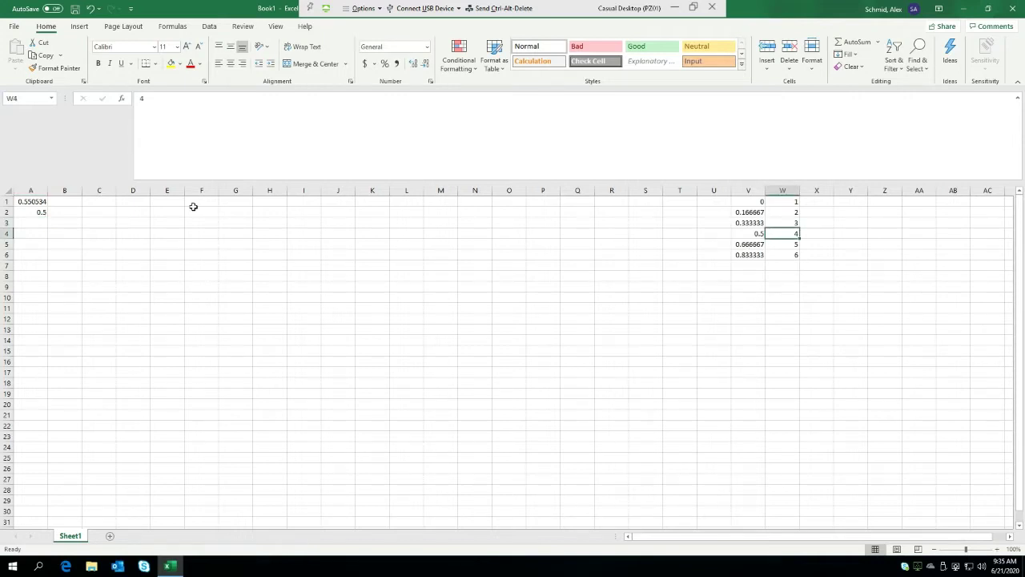
Step: Set the column index of the VLOOKUP in A2 to 2 so it returns the die face from column W
click(36, 209)
click(208, 97)
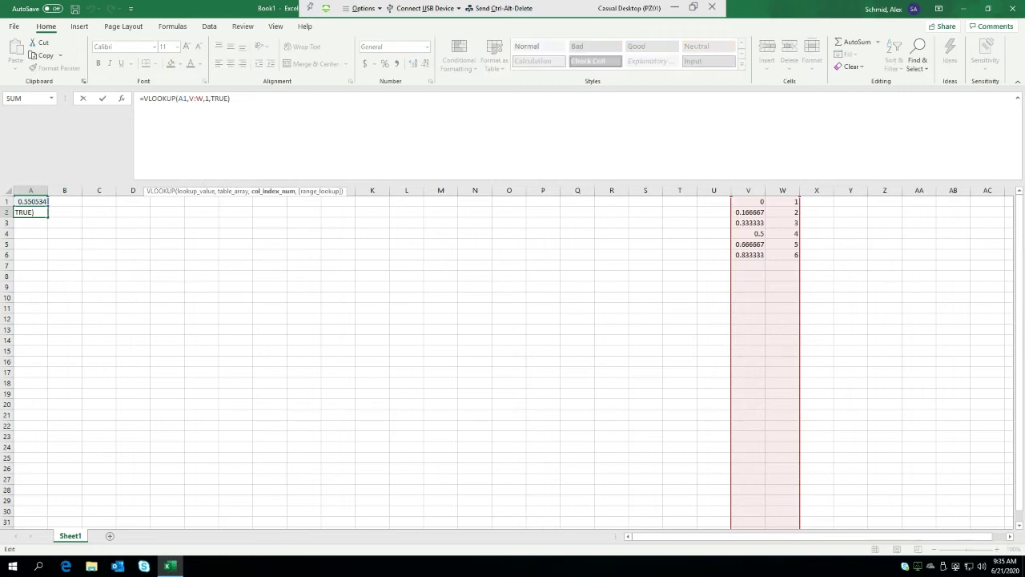
key(BackSpace)
text(2)
key(Return)
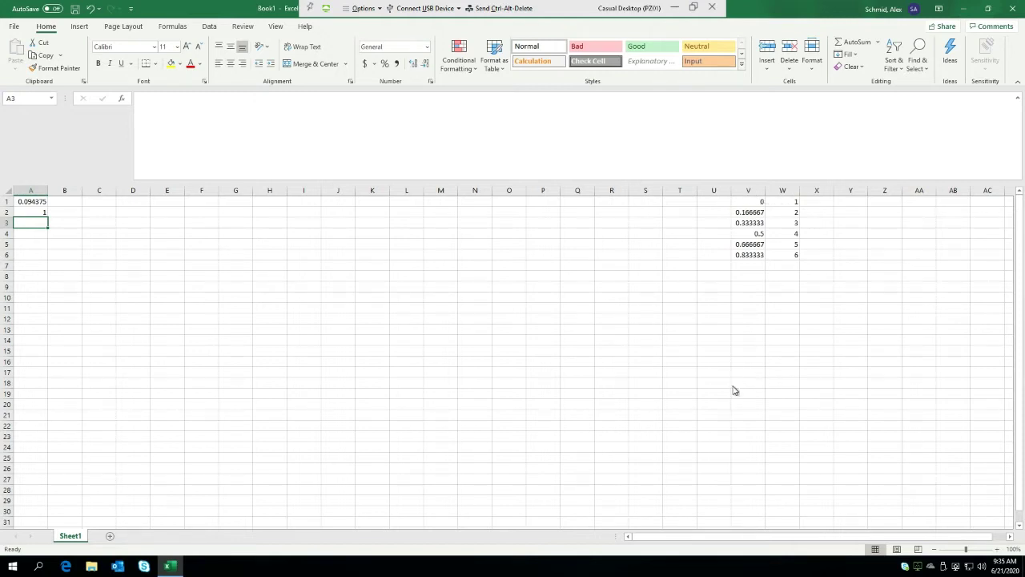
Step: Recalculate the sheet repeatedly and check the roll in A2 against the thresholds in V1:V6
key(ctrl+g)
click(211, 315)
key(F9)
key(F9)
key(F9)
key(F9)
key(F9)
key(F9)
key(F9)
key(F9)
key(F9)
key(F9)
key(F9)
key(F9)
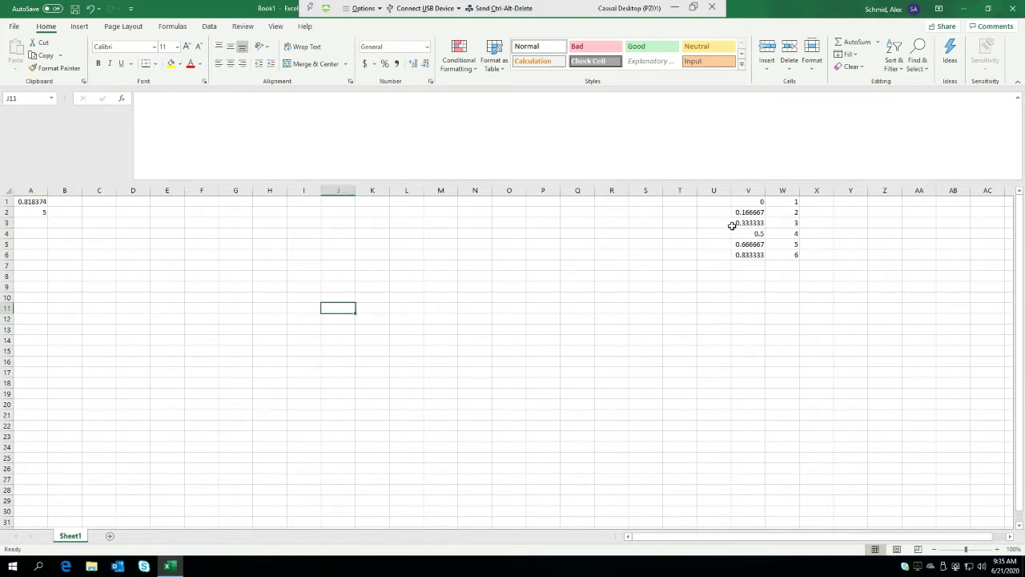
drag(748, 202, 761, 252)
click(747, 253)
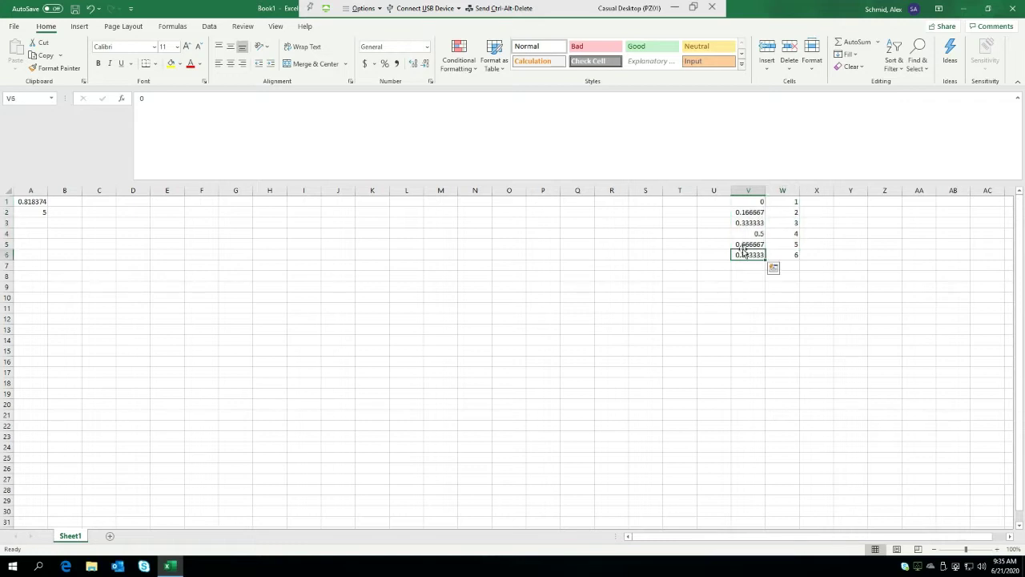
click(744, 205)
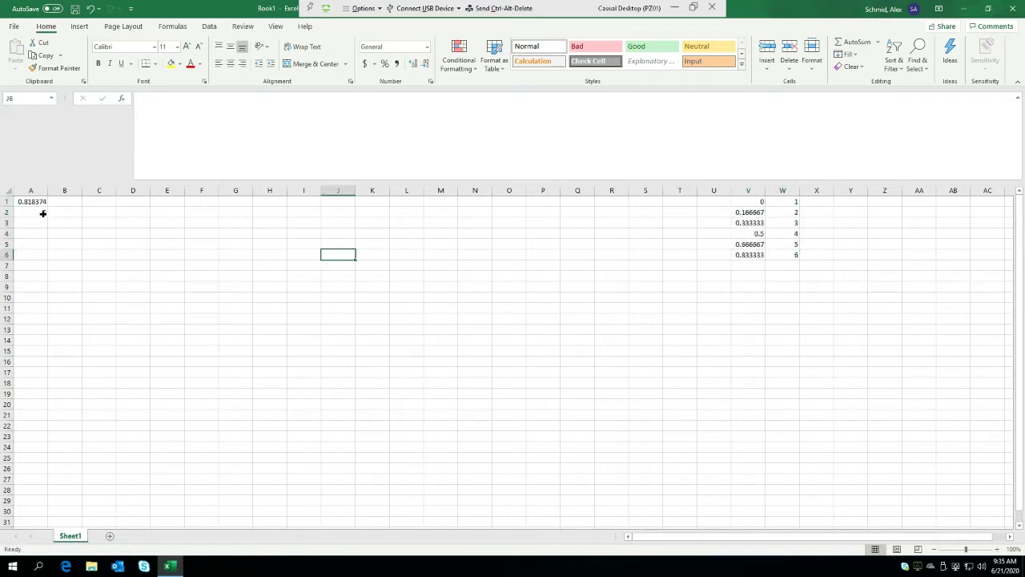
Step: Make the table array of the VLOOKUP in A2 absolute as $V:$W
click(29, 201)
key(Down)
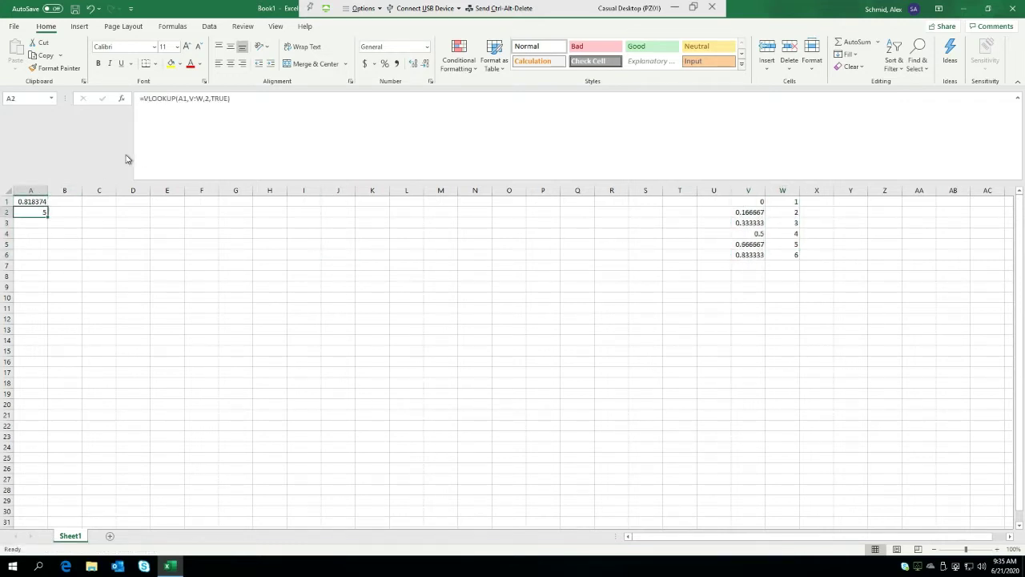
click(177, 98)
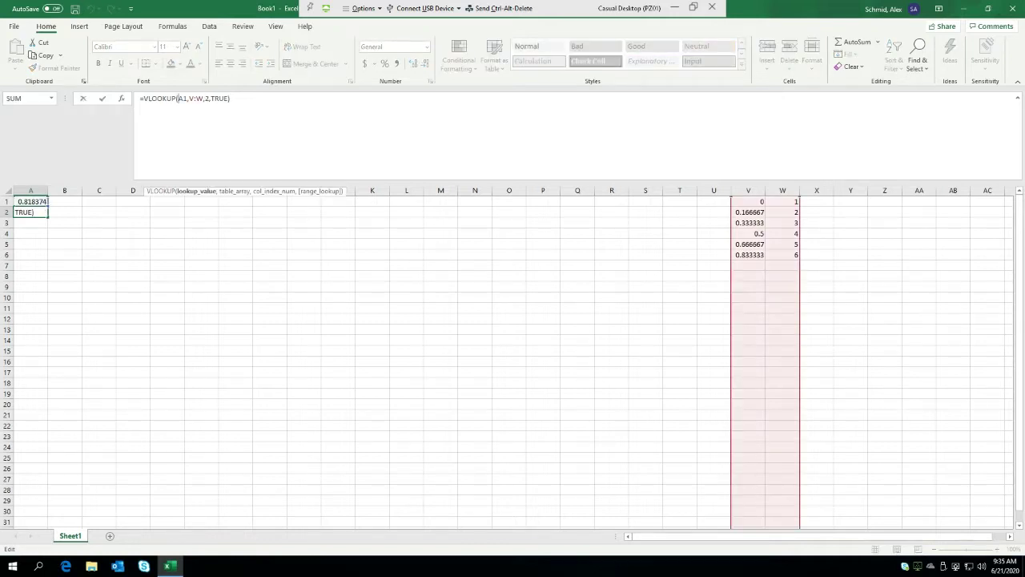
click(195, 98)
key(F4)
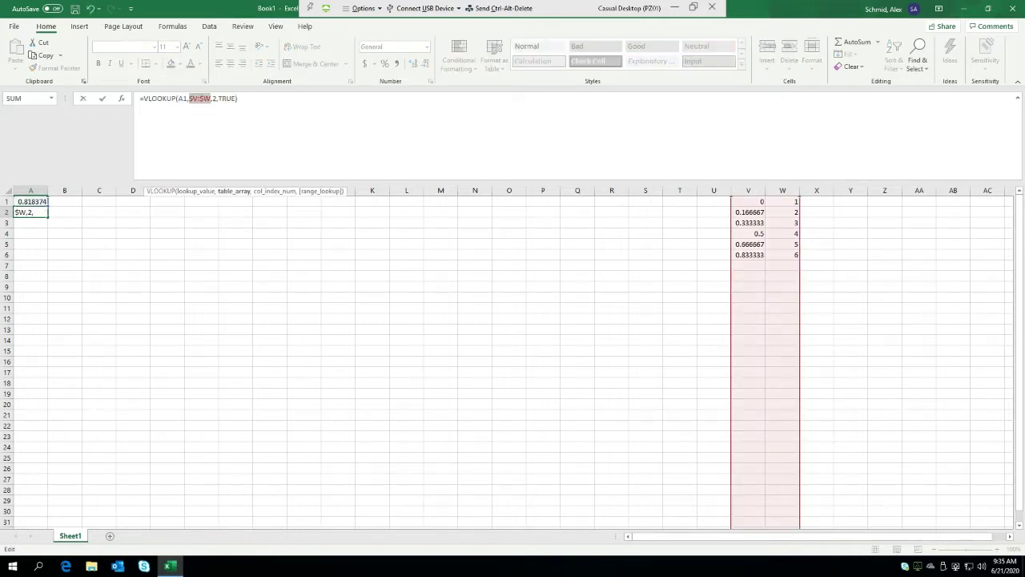
Step: Replace the A1 lookup value in the A2 VLOOKUP with RAND()
click(186, 98)
key(BackSpace)
key(BackSpace)
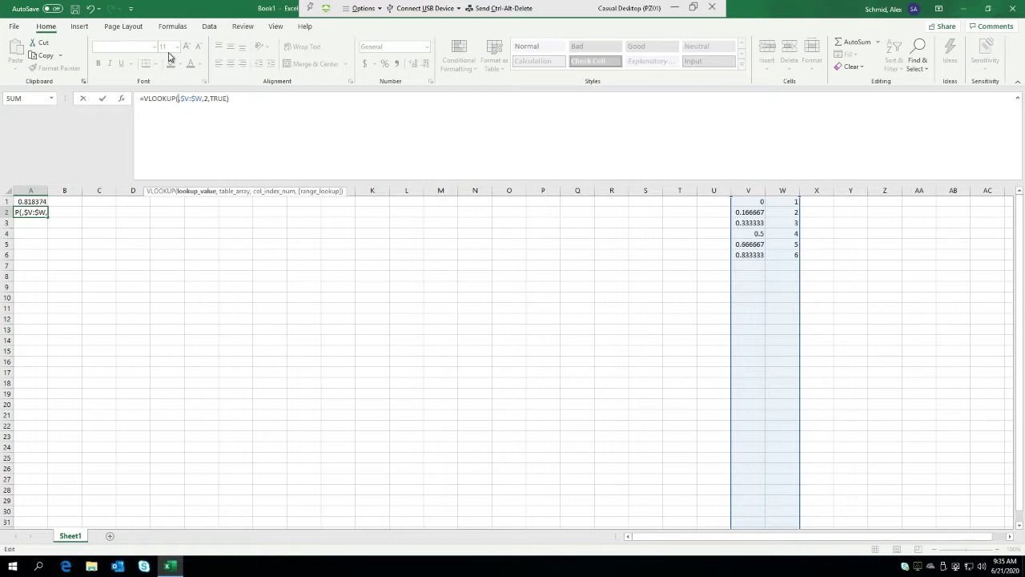
text(rand())
key(Return)
Step: Copy the die-roll formula from A2 into A3:A5 and B2:B5
key(Up)
key(ctrl+c)
key(Down)
key(ctrl+v)
key(Right)
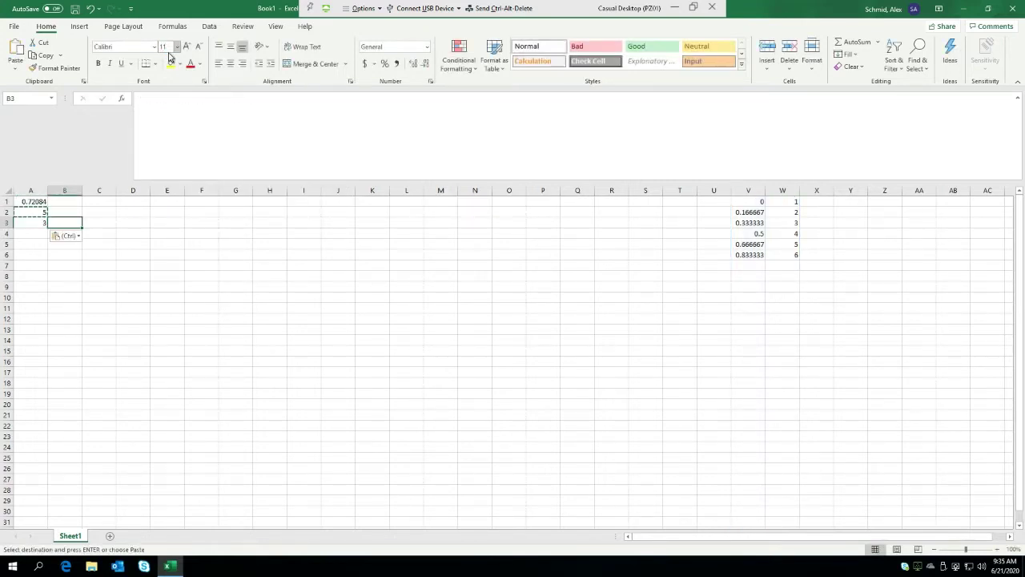
key(ctrl+v)
key(Up)
key(ctrl+v)
key(Down)
key(Down)
key(ctrl+v)
key(Left)
key(ctrl+v)
key(Down)
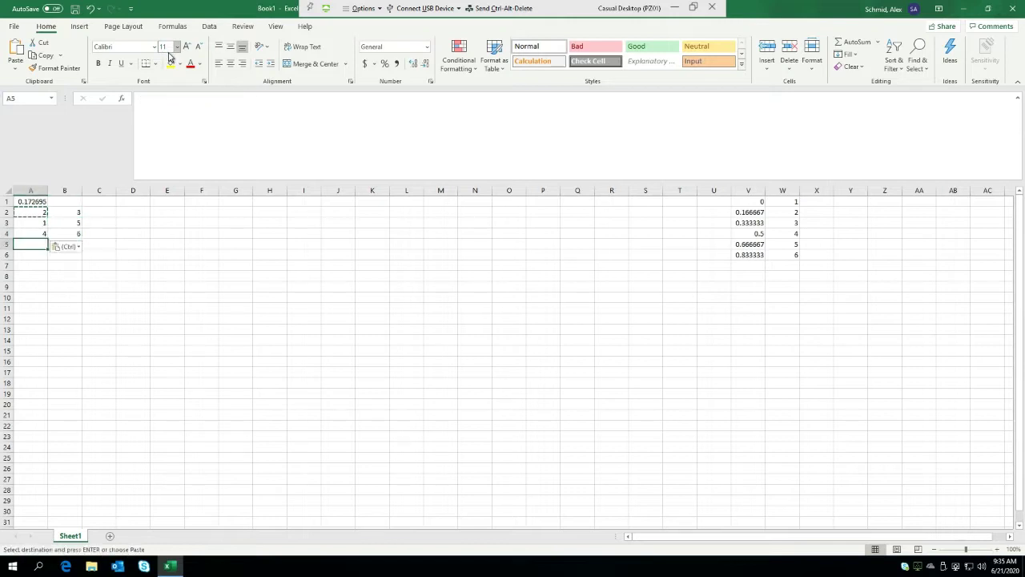
key(ctrl+v)
key(Right)
key(ctrl+v)
key(Down)
key(Escape)
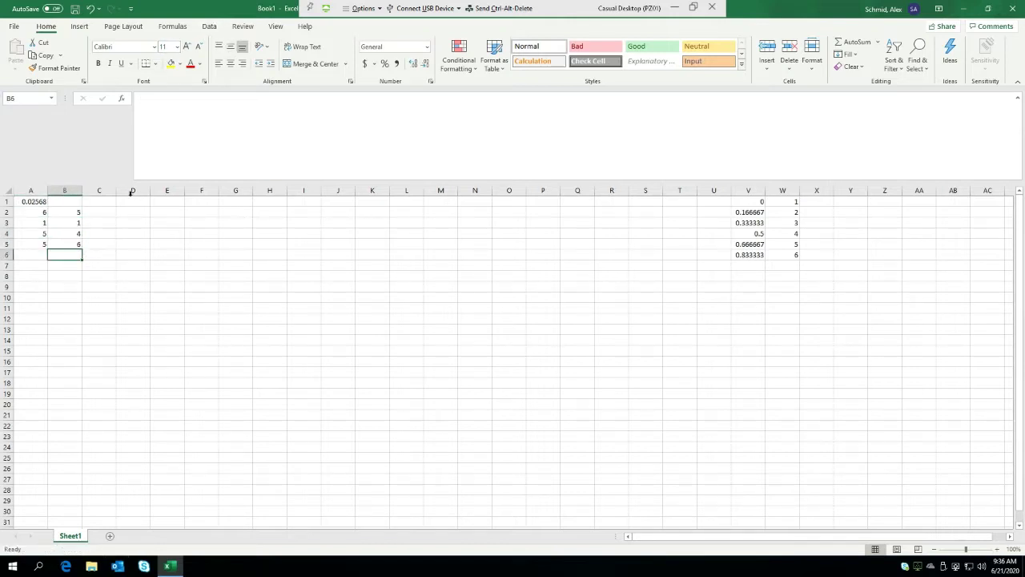
Step: Clear the random number in A1 and the copied die-roll formulas in A3:B5
click(32, 191)
click(35, 200)
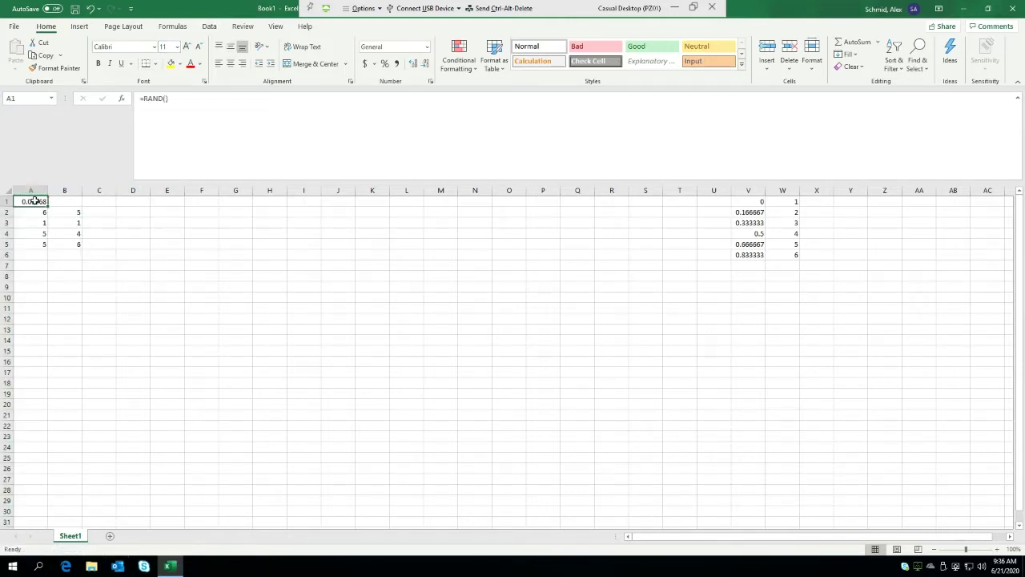
key(Delete)
drag(77, 245, 40, 226)
key(Delete)
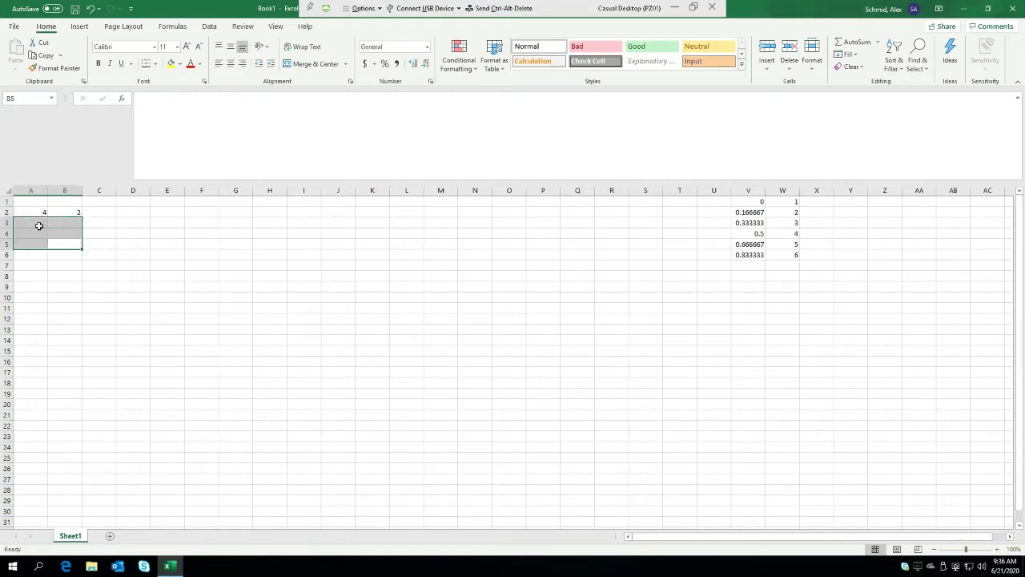
Step: Copy the die-roll formula from A2 into A1 and B1
key(Up)
key(ctrl+c)
key(Left)
key(Up)
key(Up)
key(ctrl+c)
key(Up)
key(ctrl+v)
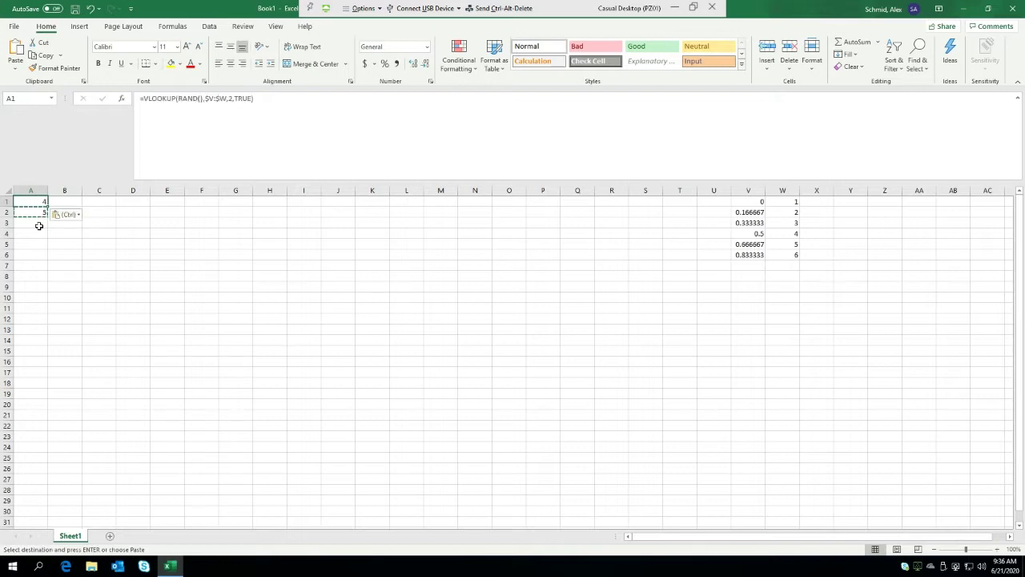
key(Right)
key(ctrl+v)
click(54, 250)
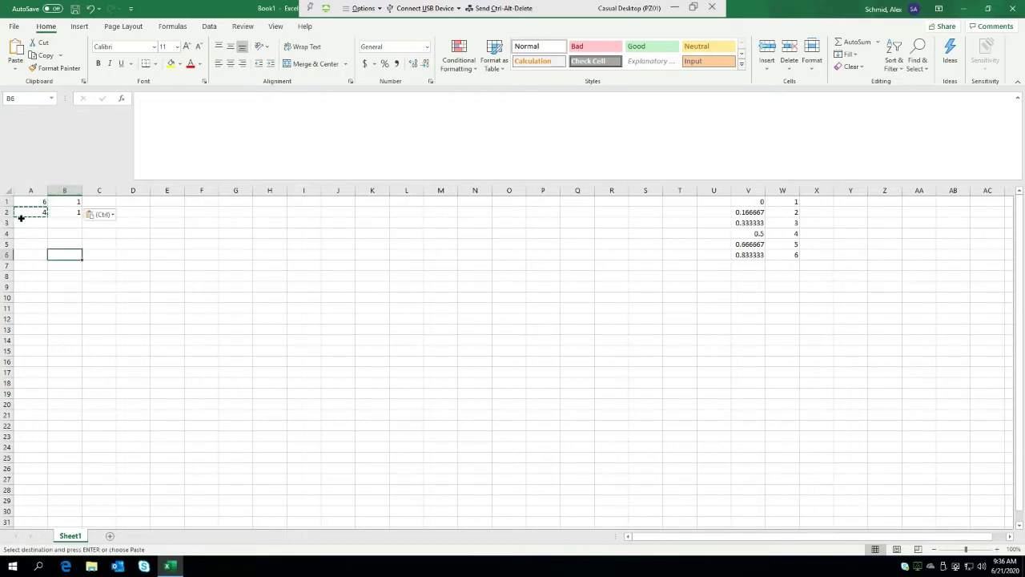
Step: Delete the die-roll formulas in A2:B2, leaving only the two rolls in row 1
drag(24, 213, 65, 210)
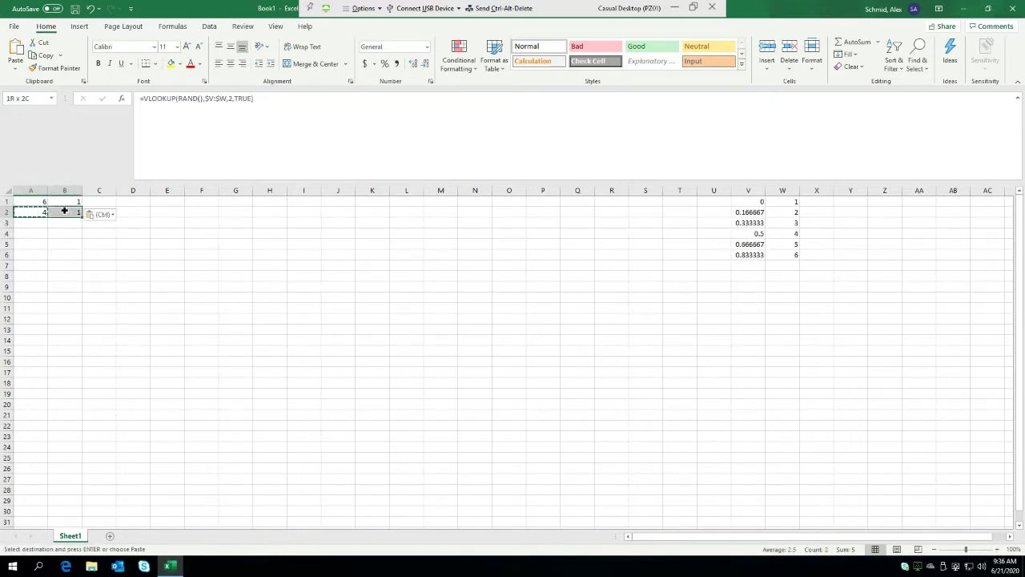
key(Delete)
click(146, 265)
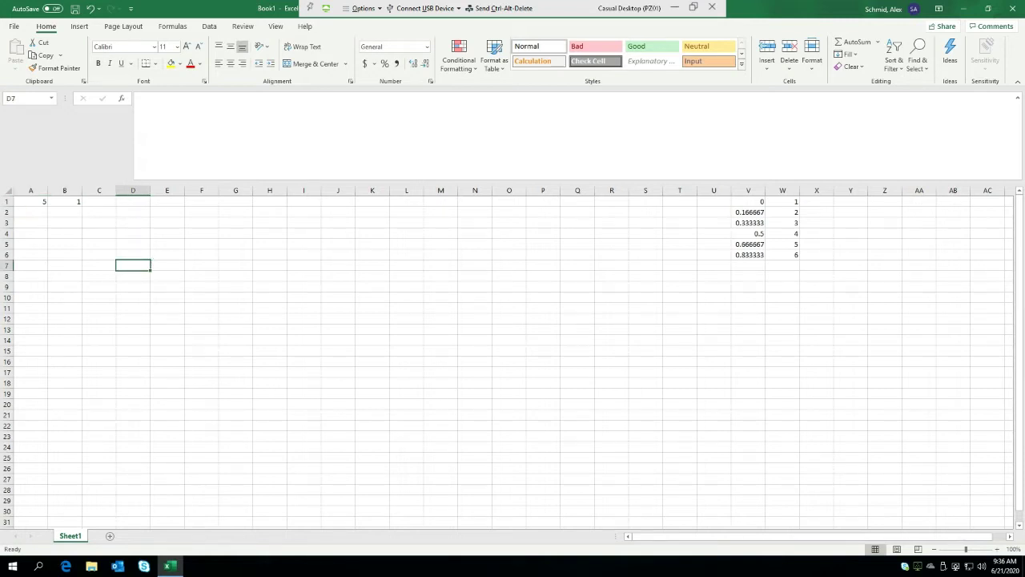
click(292, 525)
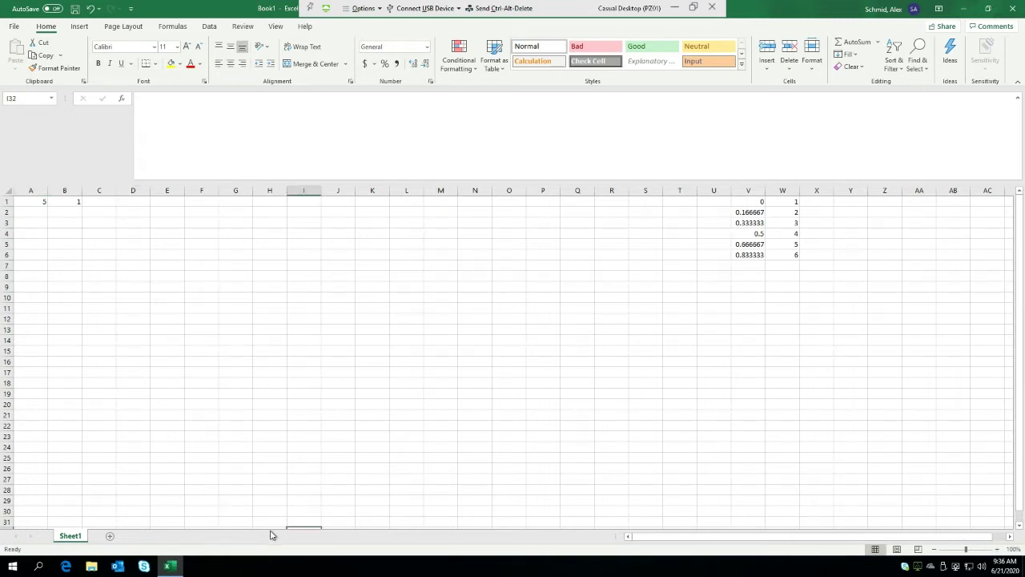
click(358, 467)
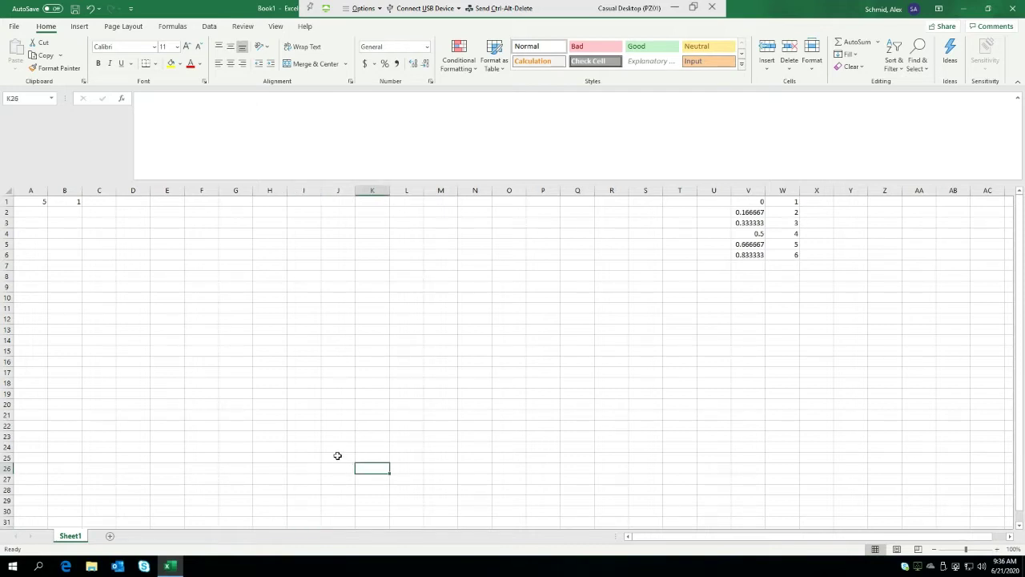
click(340, 438)
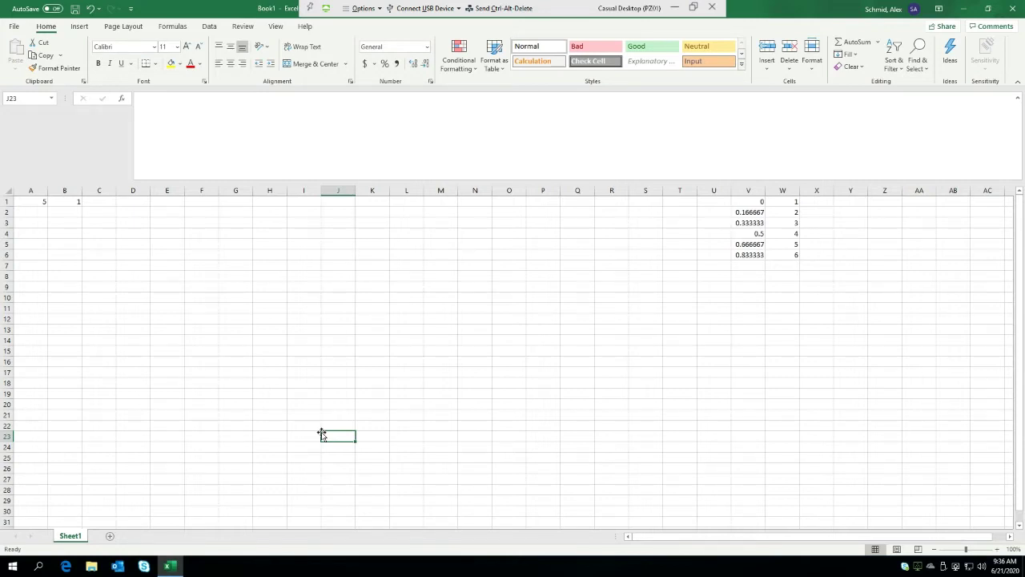
click(340, 210)
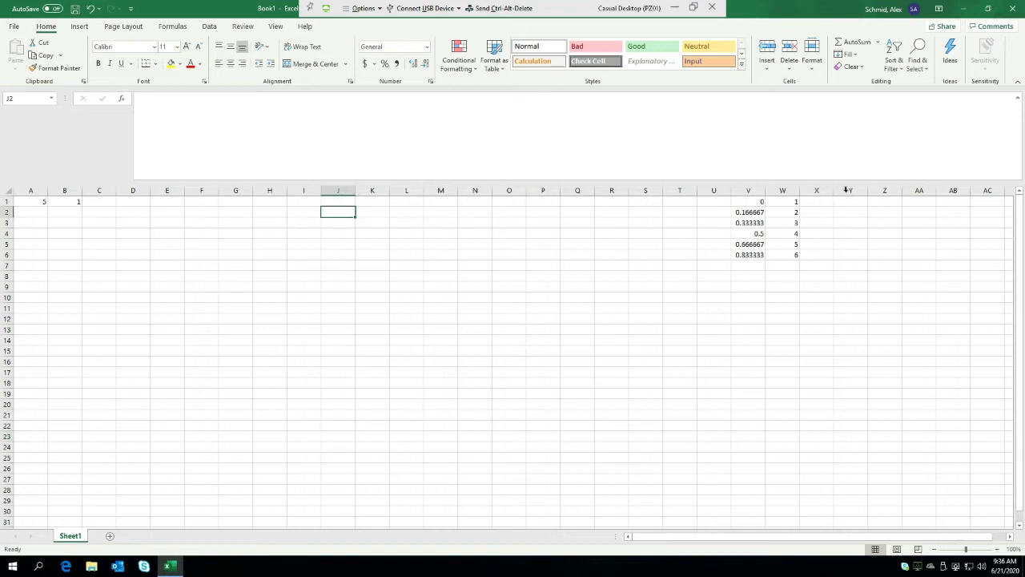
Step: Try to enter a COUNTIF formula in X1 with A:A=W1 as its argument to count the matching rolls
click(823, 200)
text(=count()
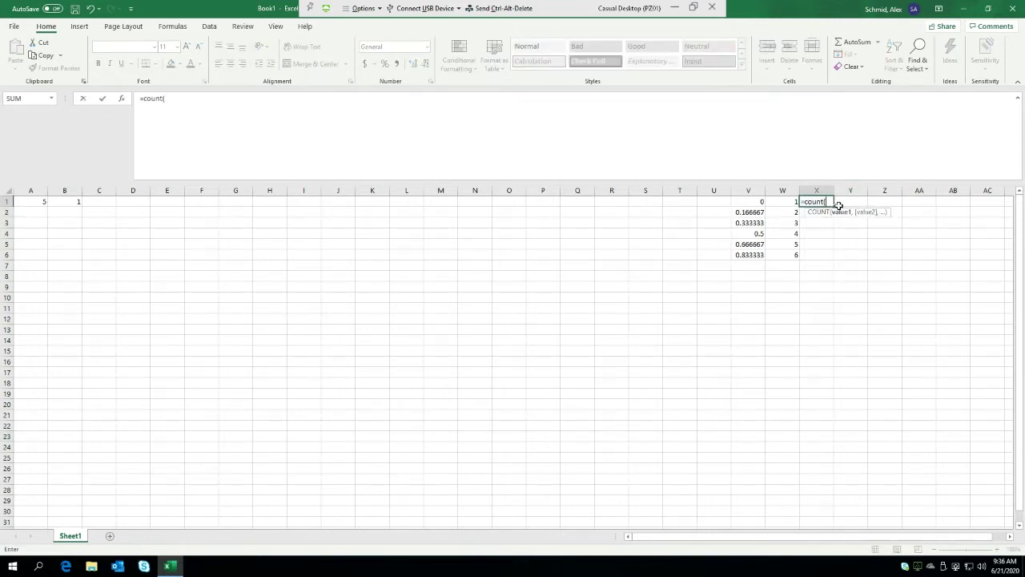
key(BackSpace)
text(if()
click(32, 189)
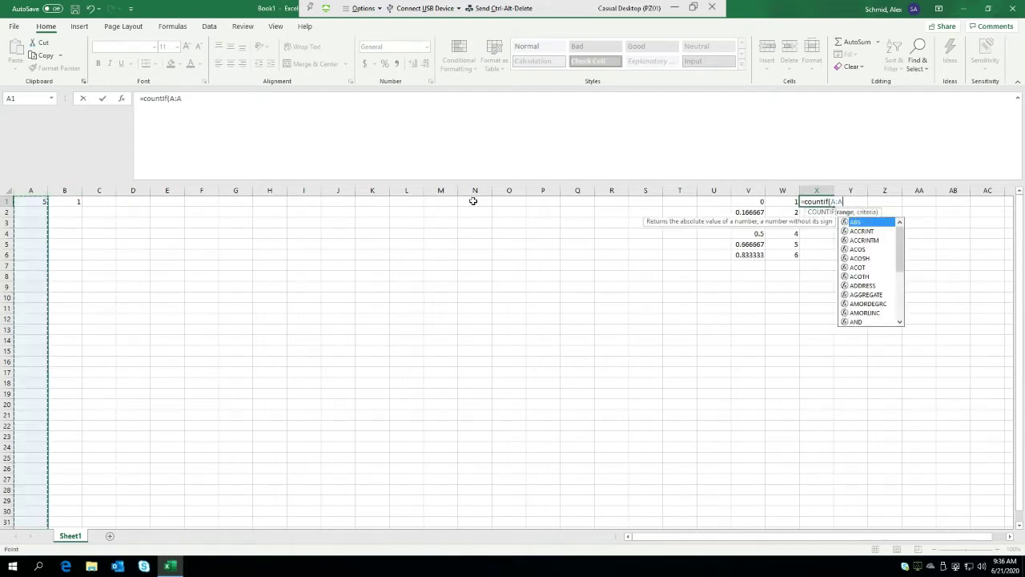
text(=)
click(793, 205)
key(Return)
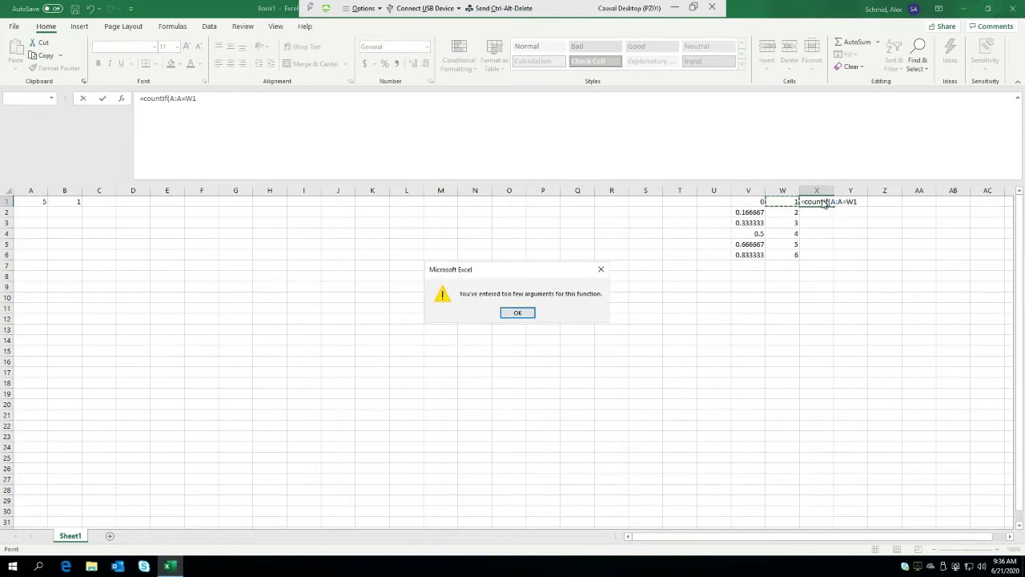
Step: Correct the formula in X1 to =COUNTIF(A:A,W1) and fill it down to X6
click(517, 313)
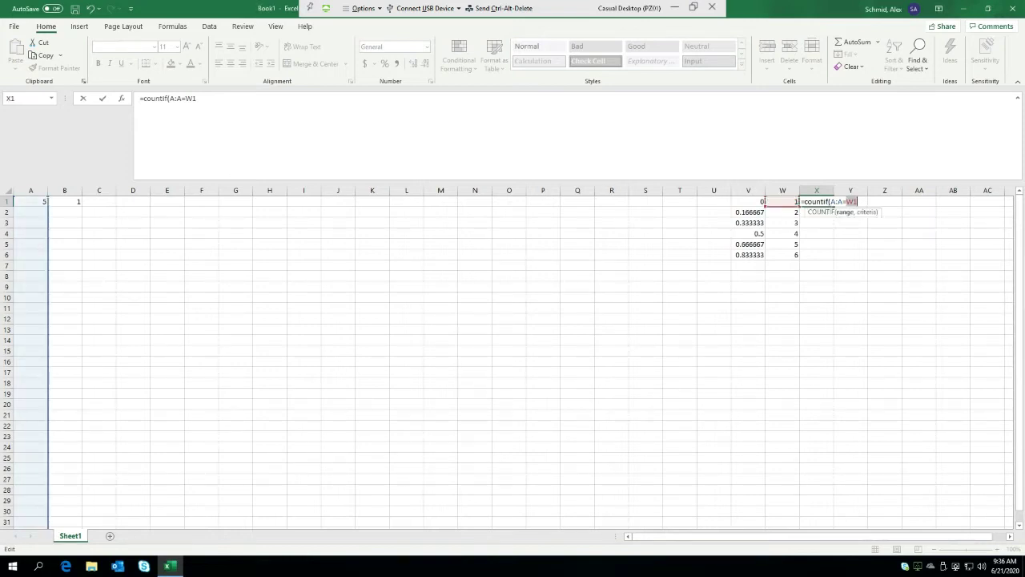
key(BackSpace)
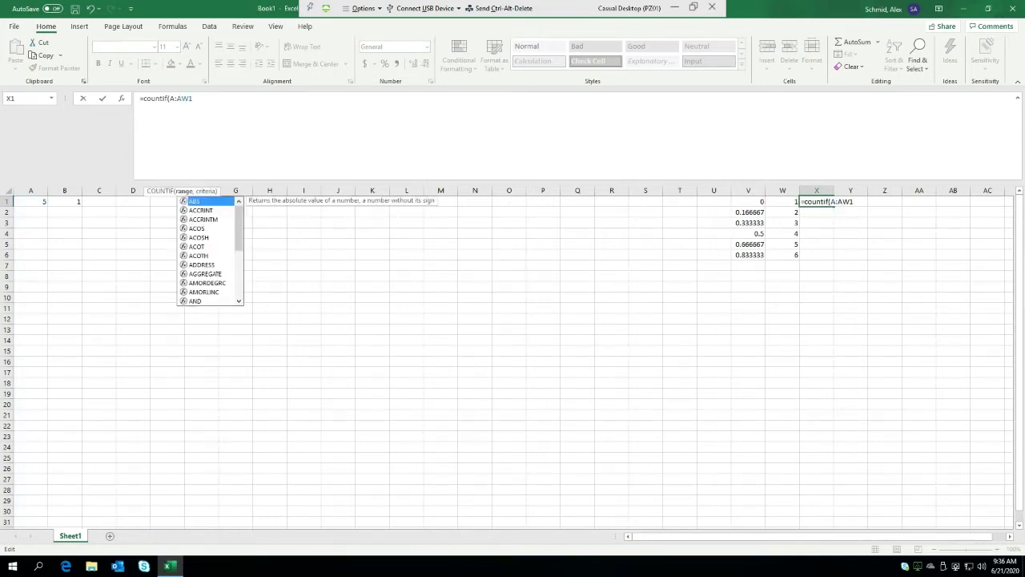
text(,)
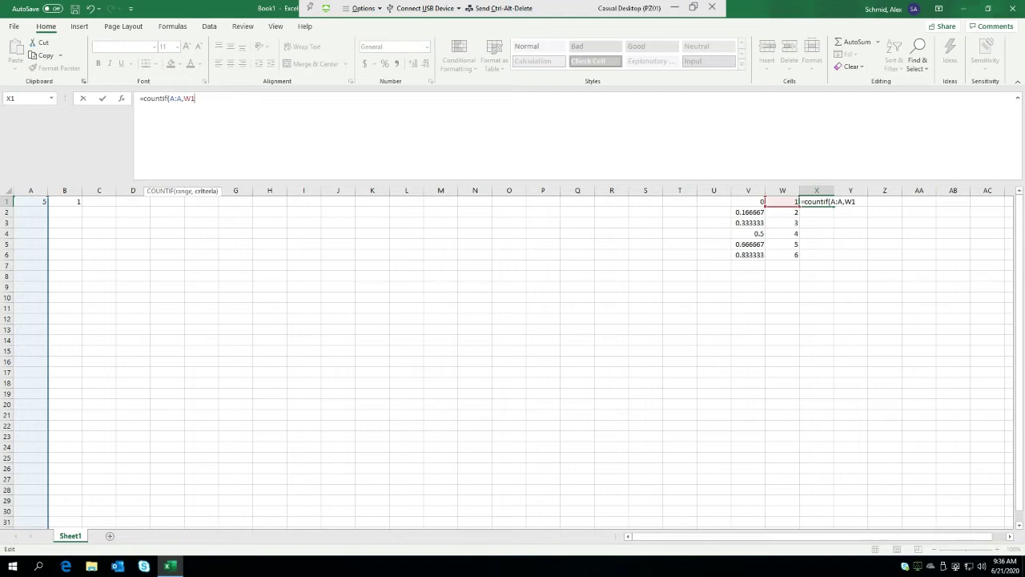
key(Return)
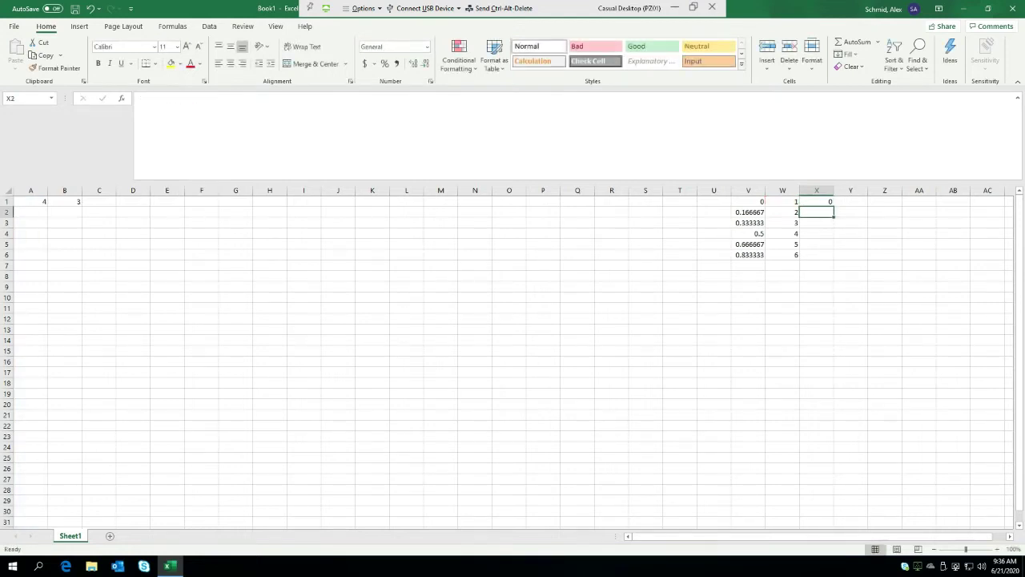
click(819, 201)
drag(834, 207, 818, 263)
Step: Fill the die-roll formula from A1 down column A to row 600
click(44, 202)
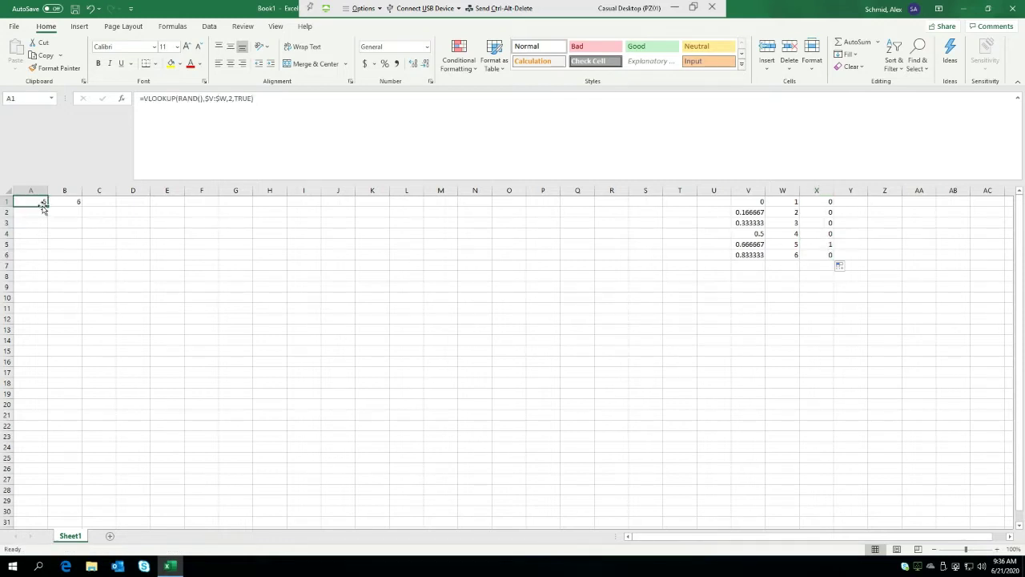
drag(47, 206, 45, 288)
scroll(240, 313, up, 20)
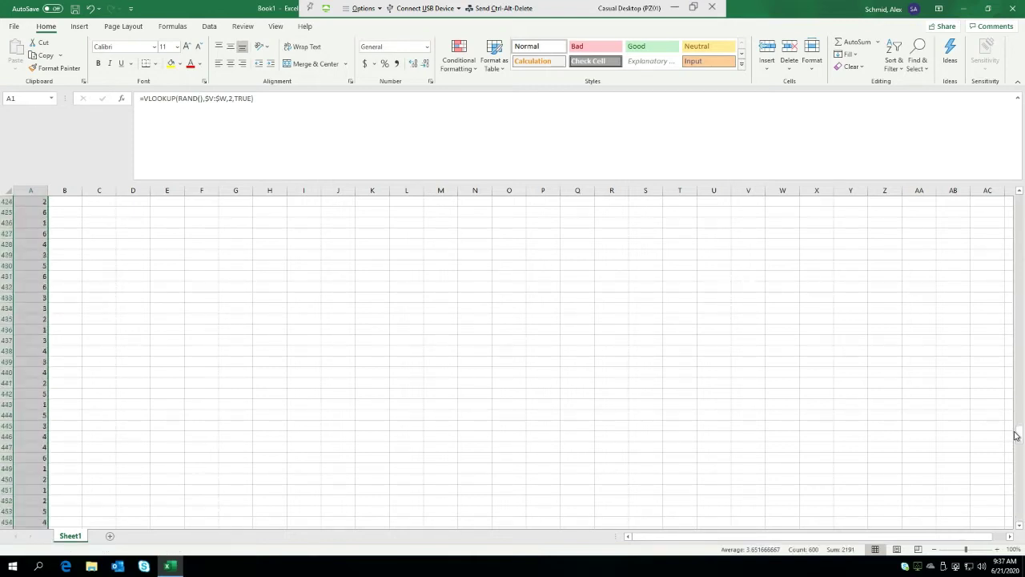
drag(1016, 433, 1015, 101)
Step: Recalculate the sheet several times and compare the counts of each die face in X1:X6
click(702, 320)
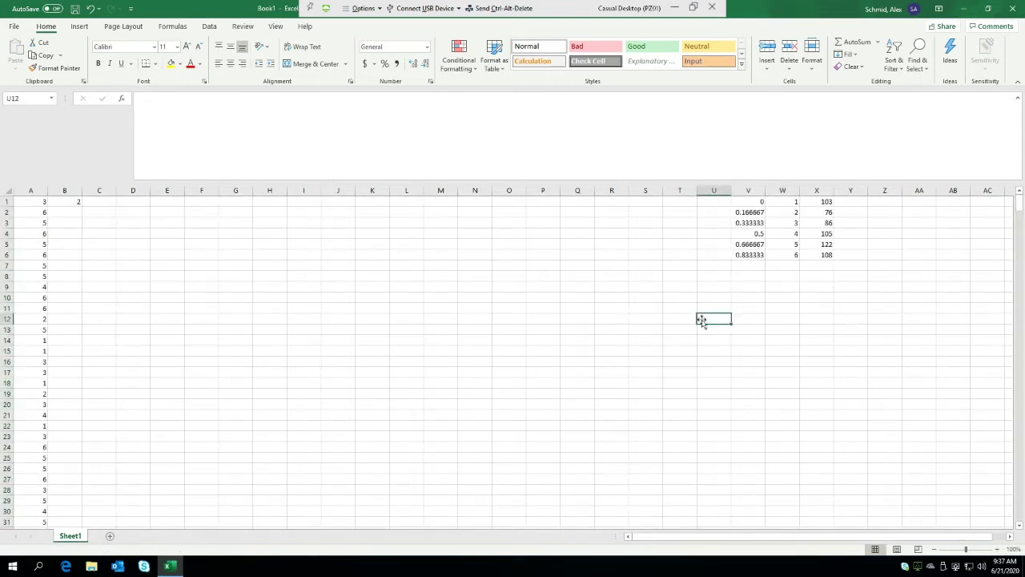
key(F9)
key(F9)
text(-)
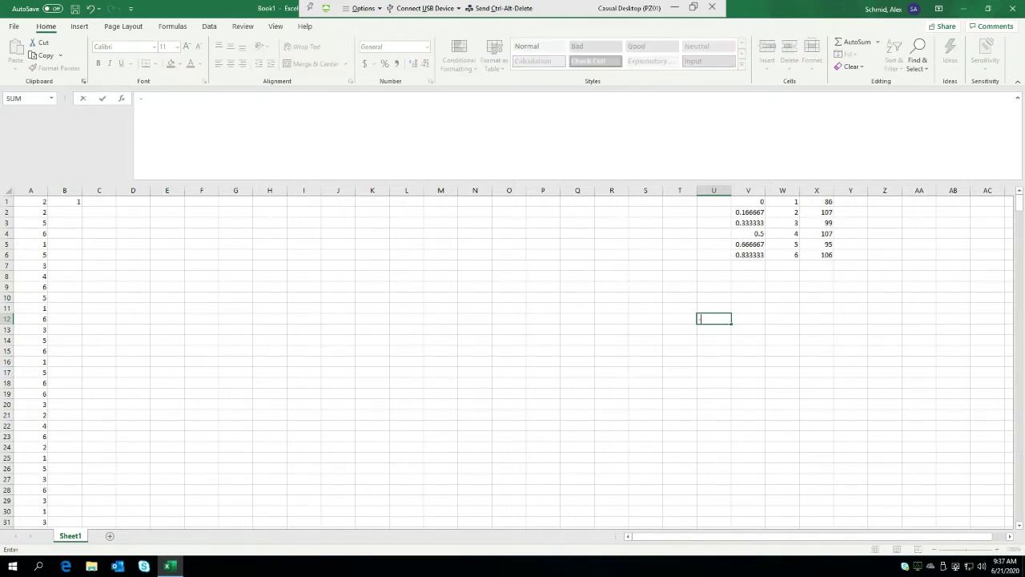
click(474, 285)
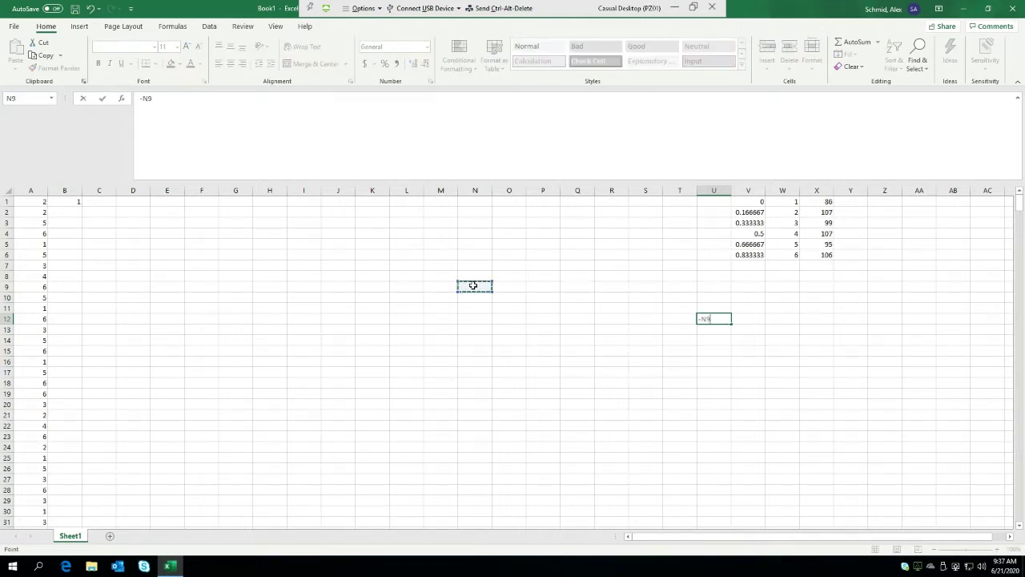
key(Escape)
key(F9)
key(F9)
key(F9)
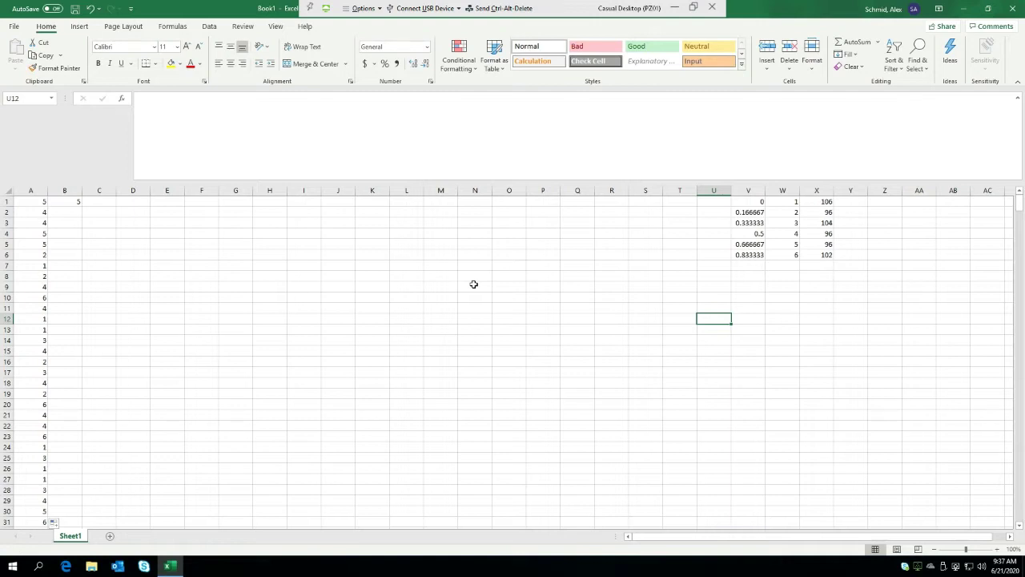
Step: Recalculate the sheet another ten times to watch how the face counts in column X vary over the 600 rolls
key(F9)
key(F9)
key(F9)
key(F9)
key(F9)
key(F9)
key(F9)
key(F9)
key(F9)
key(F9)
Step: Clear the die rolls in A2:A600, keeping only the formula in A1
click(42, 211)
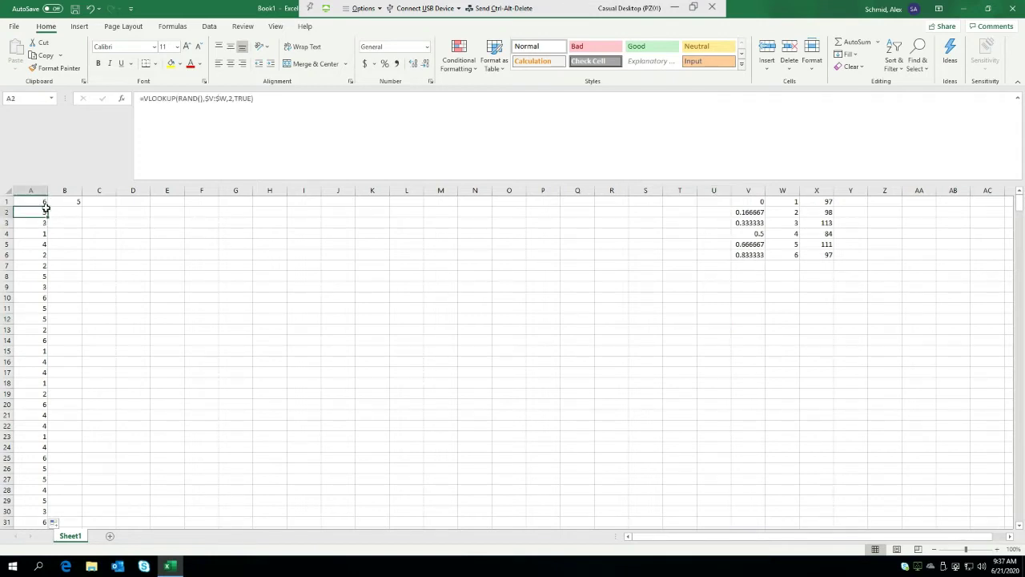
key(ctrl+shift+Down)
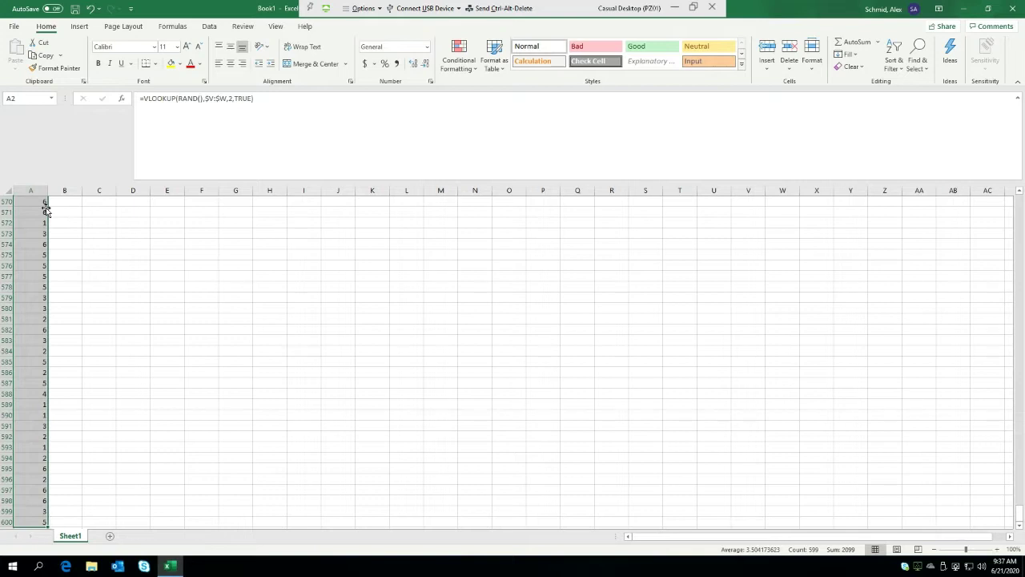
key(Delete)
drag(132, 234, 190, 232)
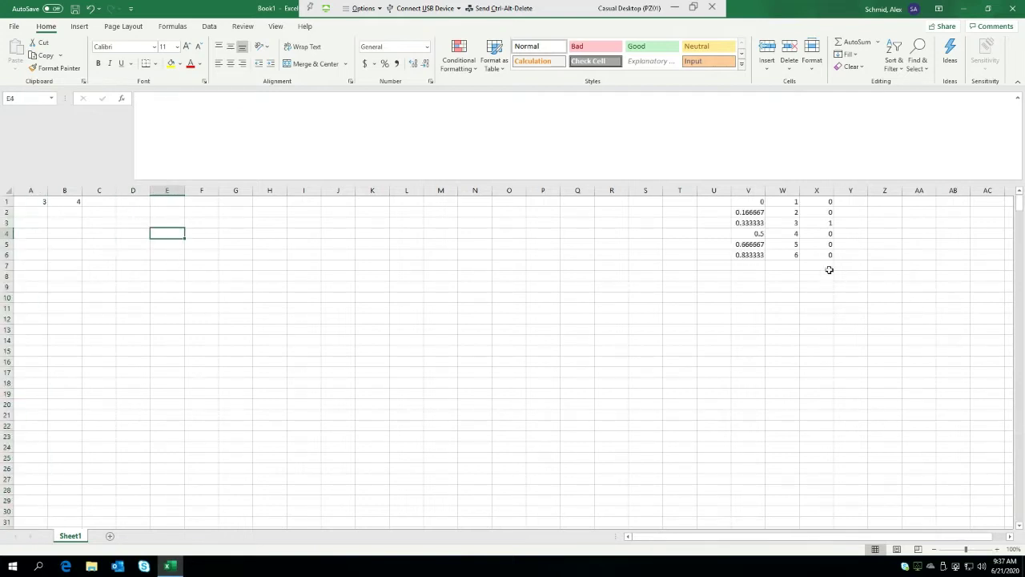
Step: Delete the COUNTIF results in X1:X6 beside the lookup table
drag(831, 255, 836, 192)
key(Delete)
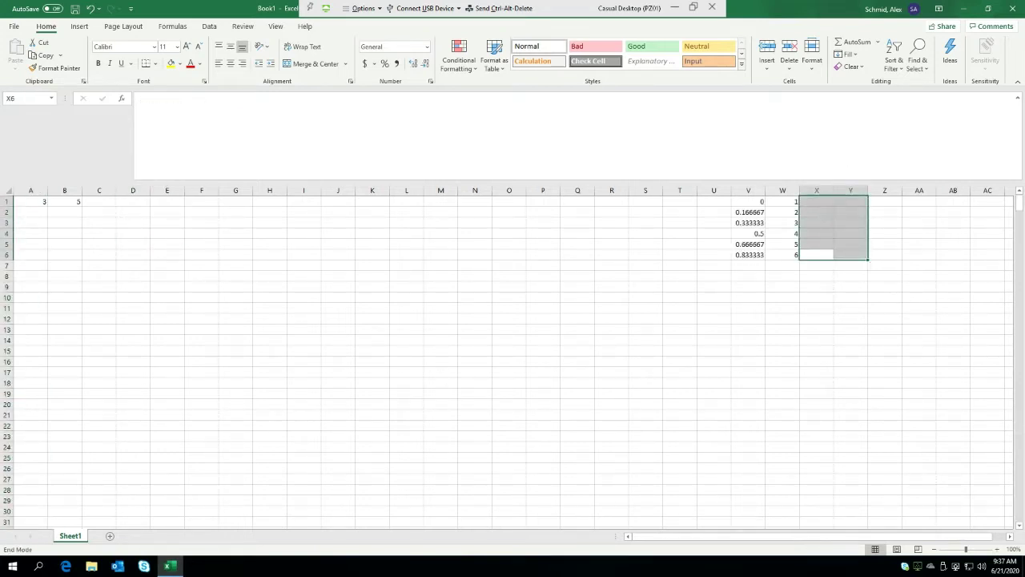
drag(571, 372, 551, 371)
key(Delete)
key(End)
click(65, 203)
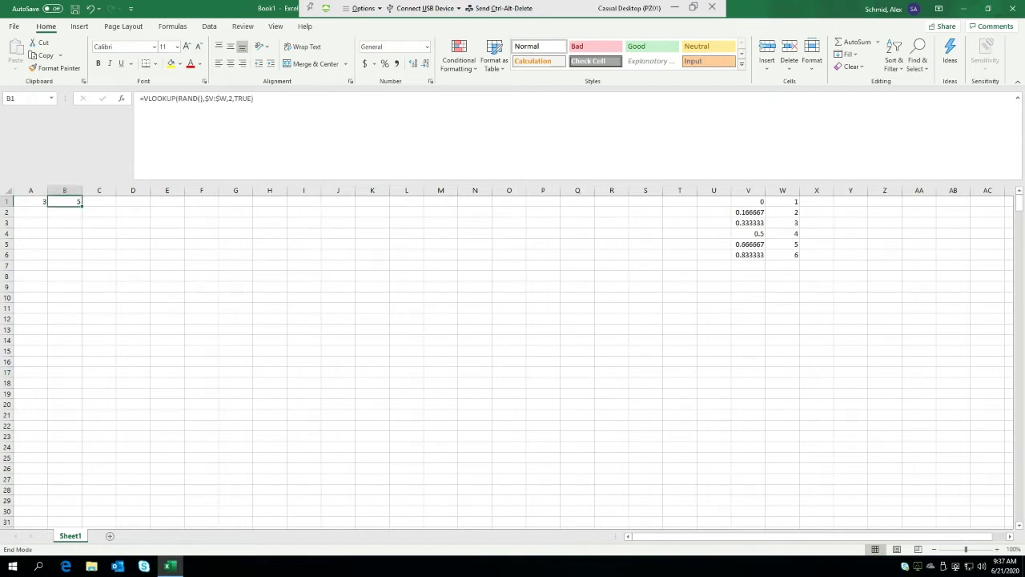
click(62, 233)
click(121, 302)
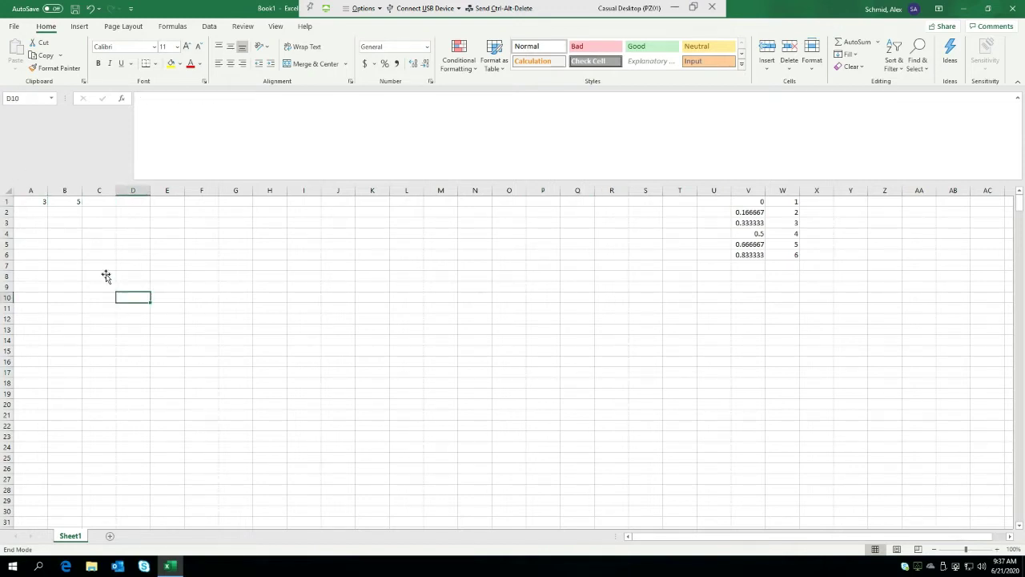
click(67, 251)
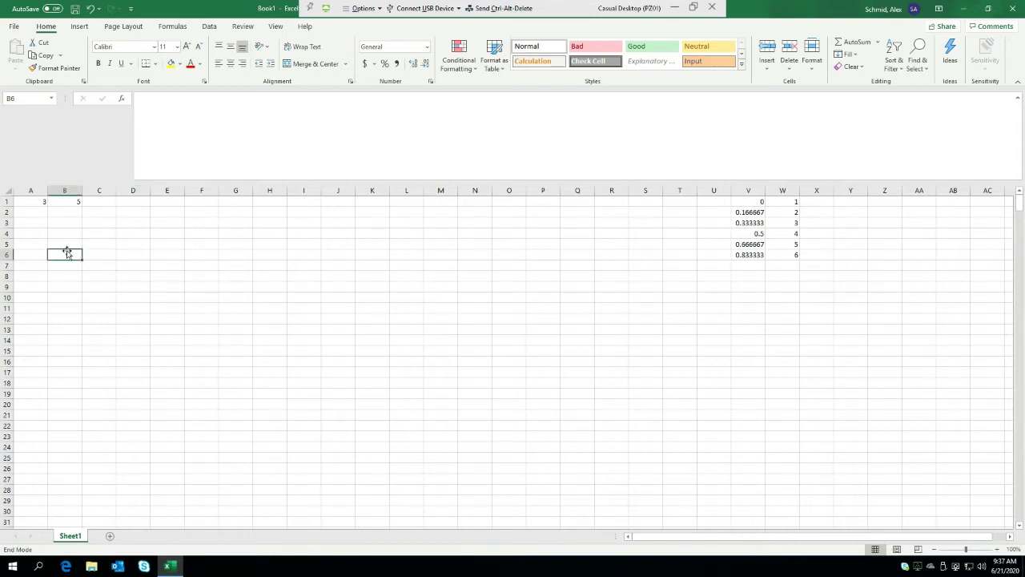
Step: Fill columns A and B with yellow
click(36, 201)
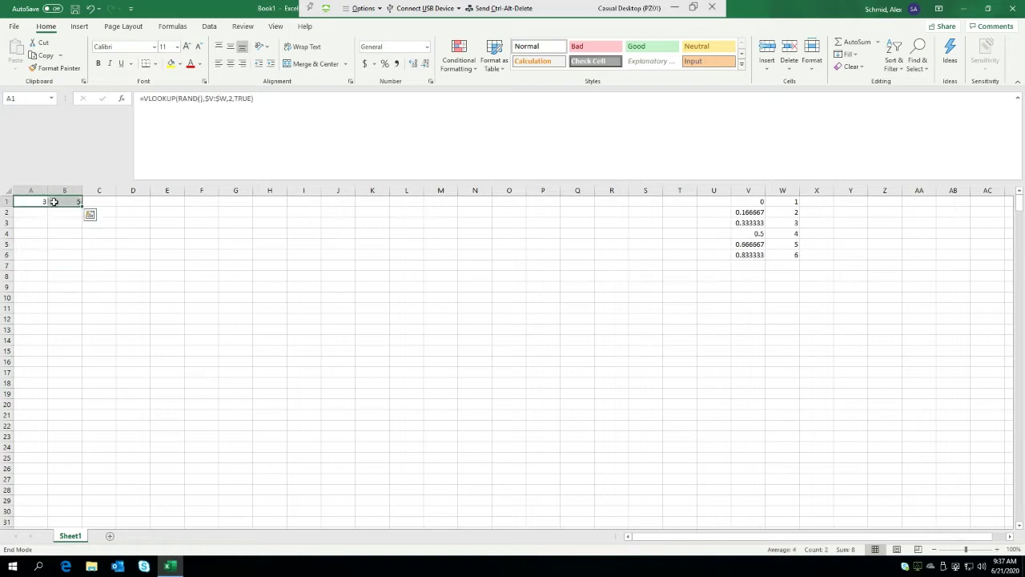
key(ctrl+shift+Down)
key(shift+Right)
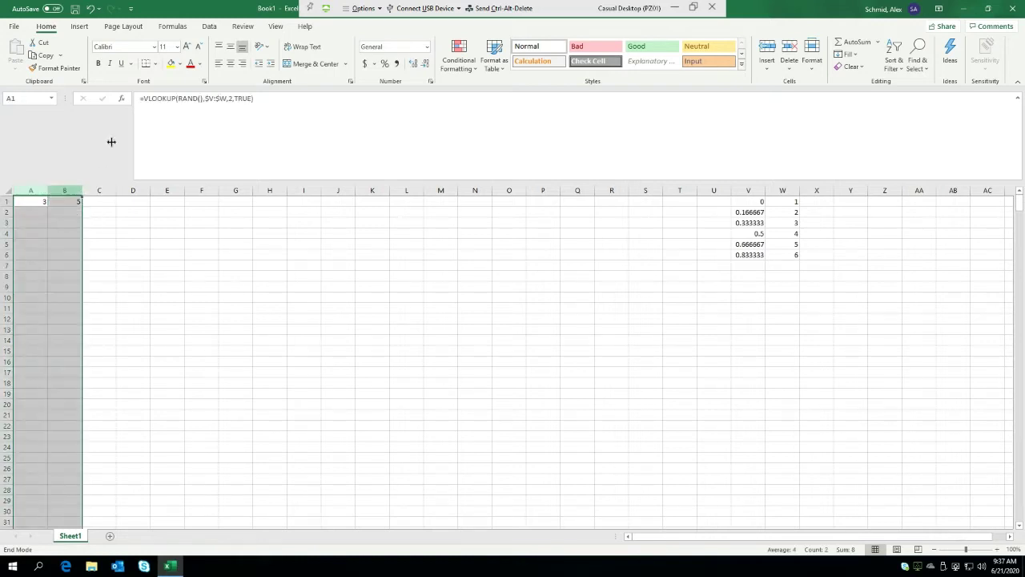
click(170, 63)
click(167, 265)
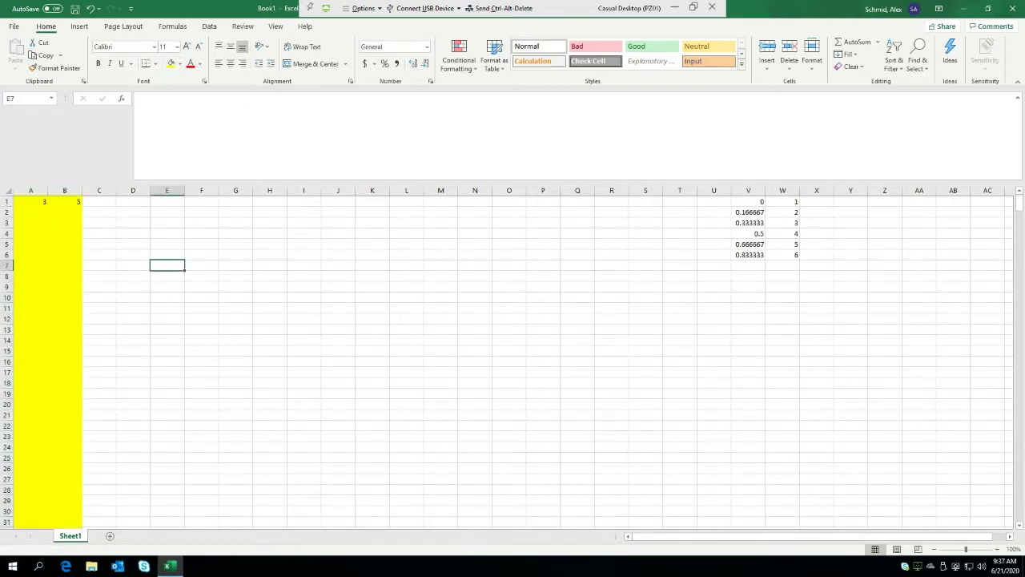
Step: Insert an empty row above row 1 for column headers
click(6, 201)
right_click(6, 201)
click(62, 290)
click(169, 269)
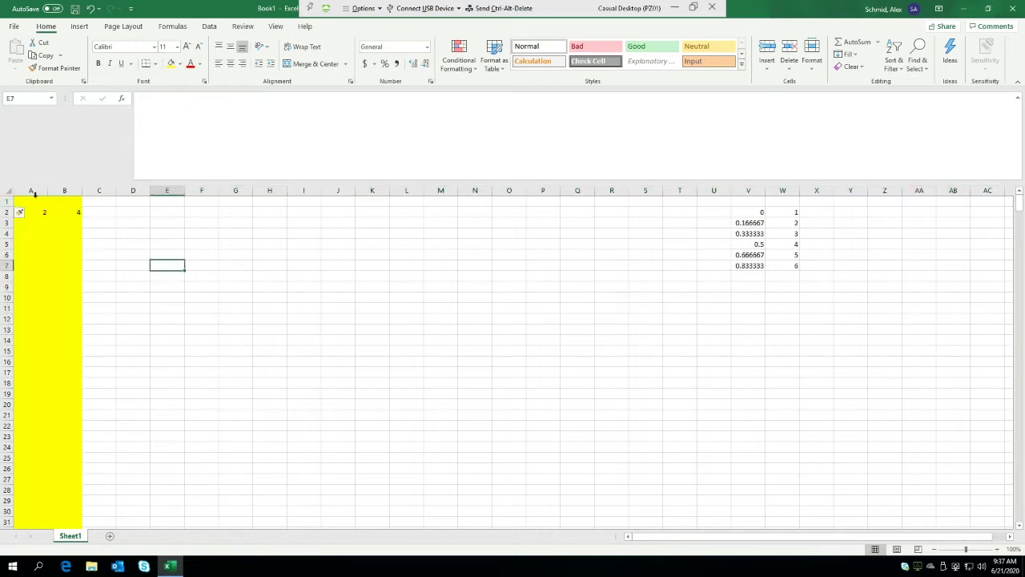
Step: Enter the header Casting 1 in A1 and copy it to B1 as Casting 2
click(33, 203)
text(Ca)
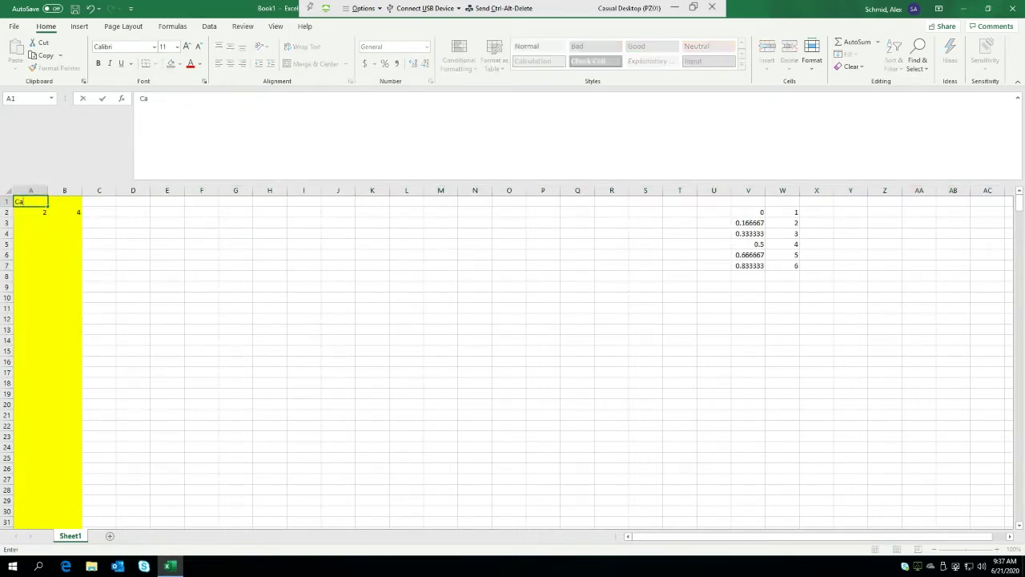
text(sting 1)
key(ctrl+Return)
key(ctrl+c)
key(Right)
key(ctrl+v)
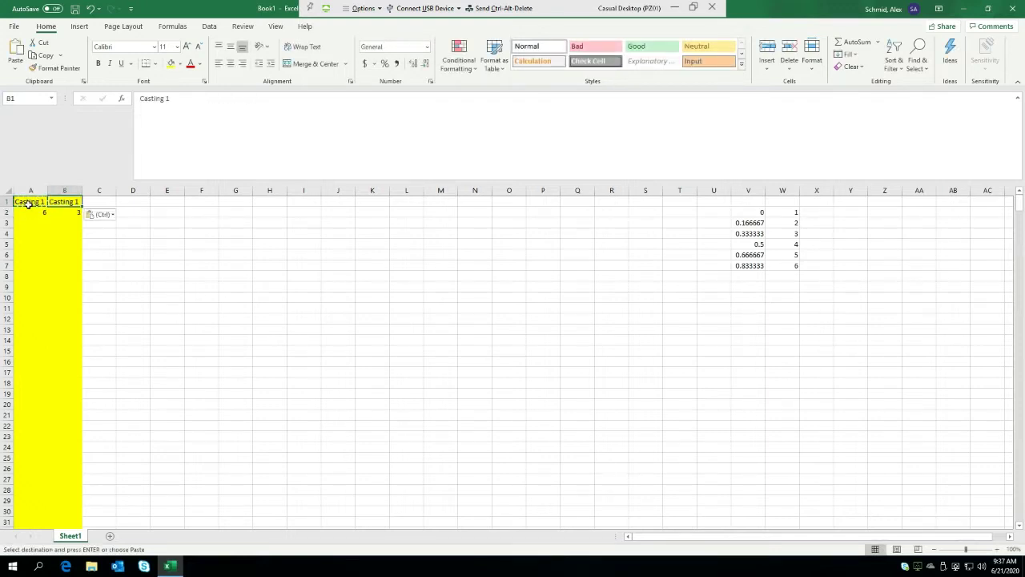
key(Escape)
key(F2)
key(BackSpace)
text(2)
key(Return)
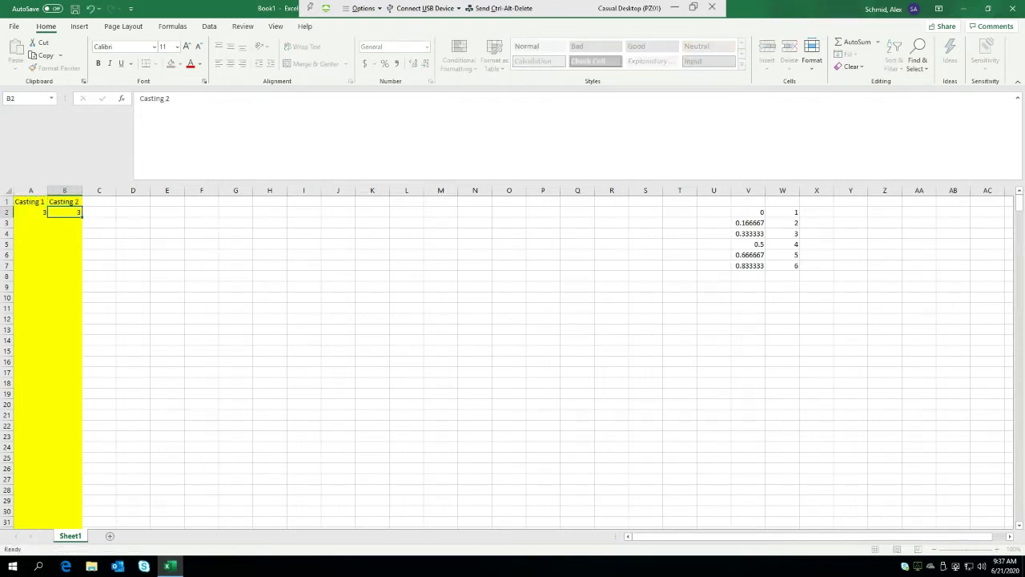
Step: Enter the headers Dispel 1 in C1 and Dispell 2 in D1
drag(51, 211, 93, 214)
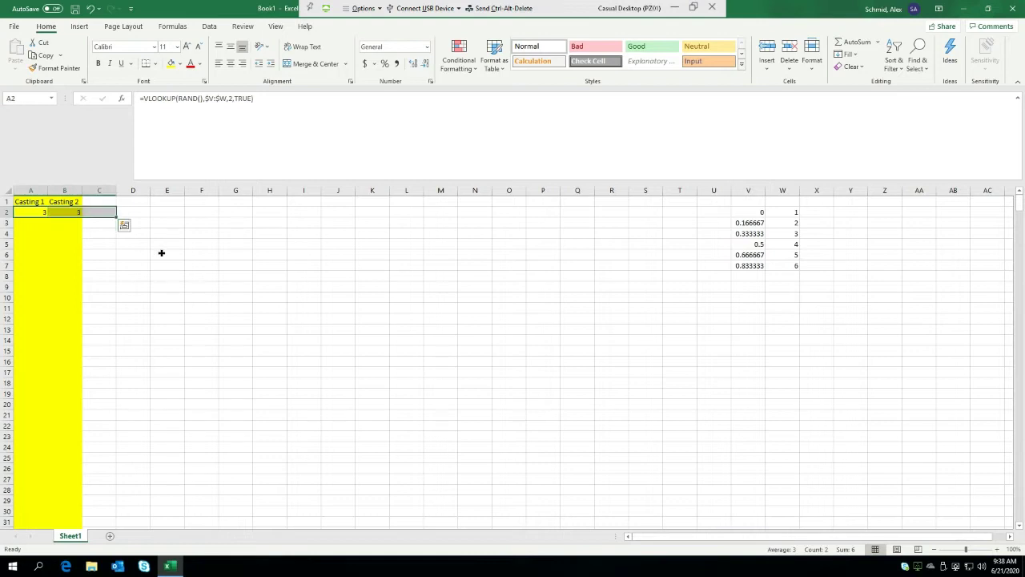
click(162, 253)
click(110, 201)
text(Dispel 1)
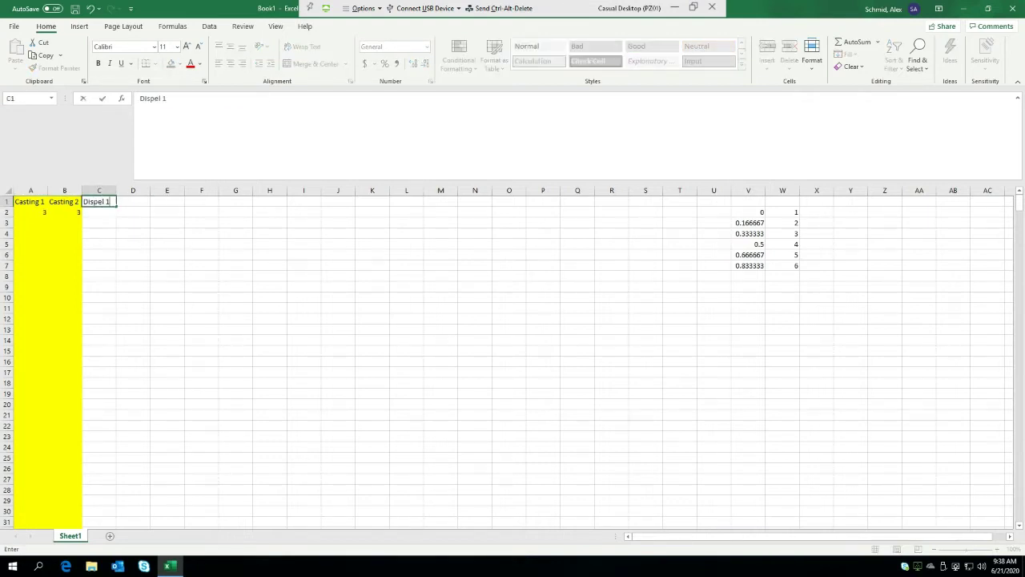
key(Tab)
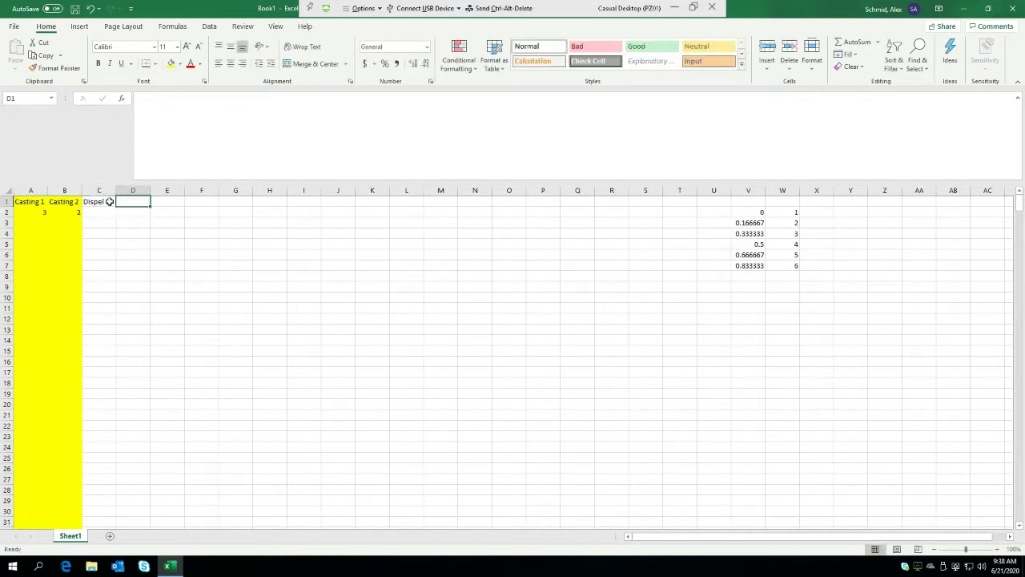
text(S)
key(BackSpace)
text(Disp)
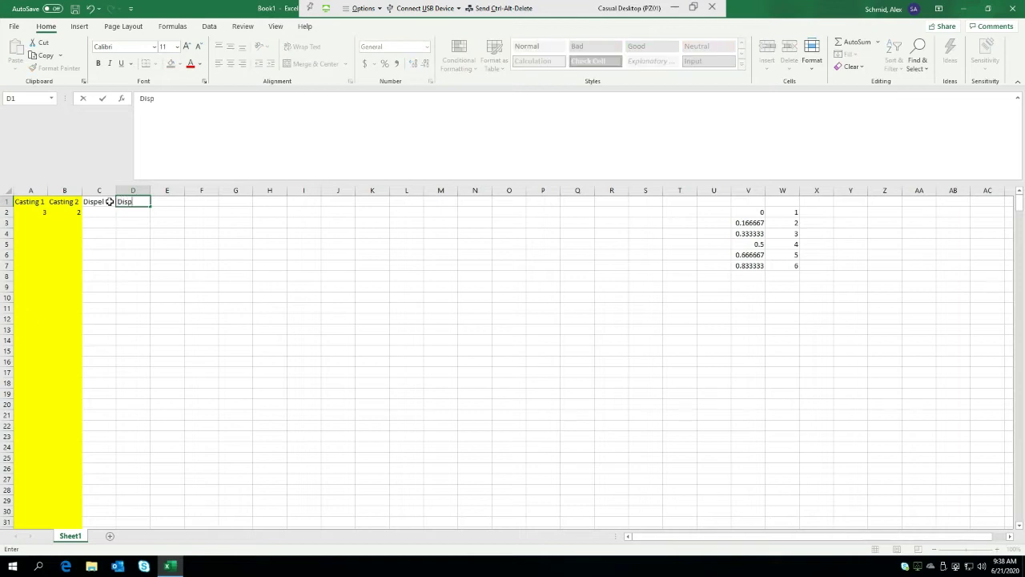
text(ell 2)
key(Return)
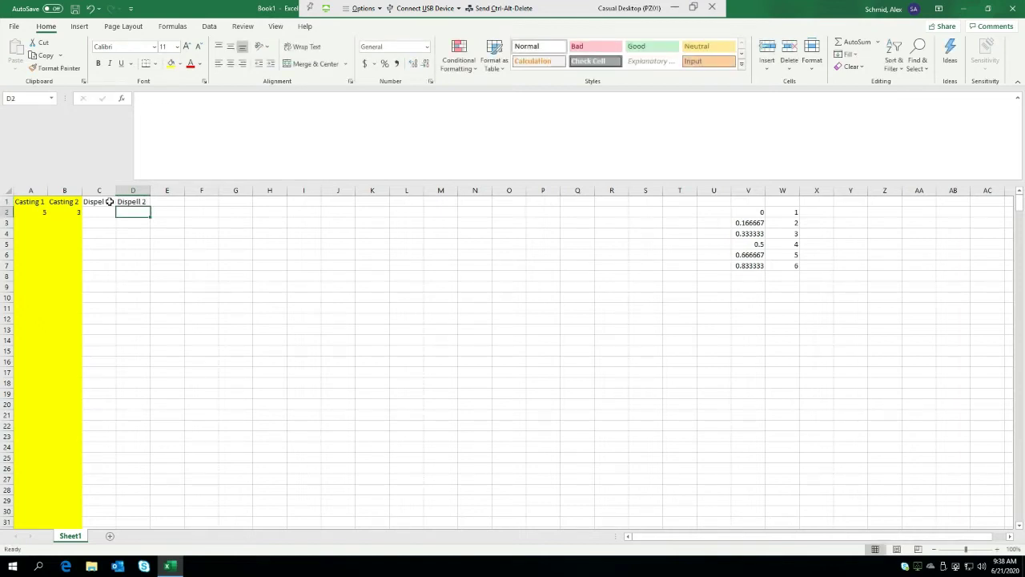
Step: Correct the spelling of the header in C1 to Dispell 1
double_click(102, 203)
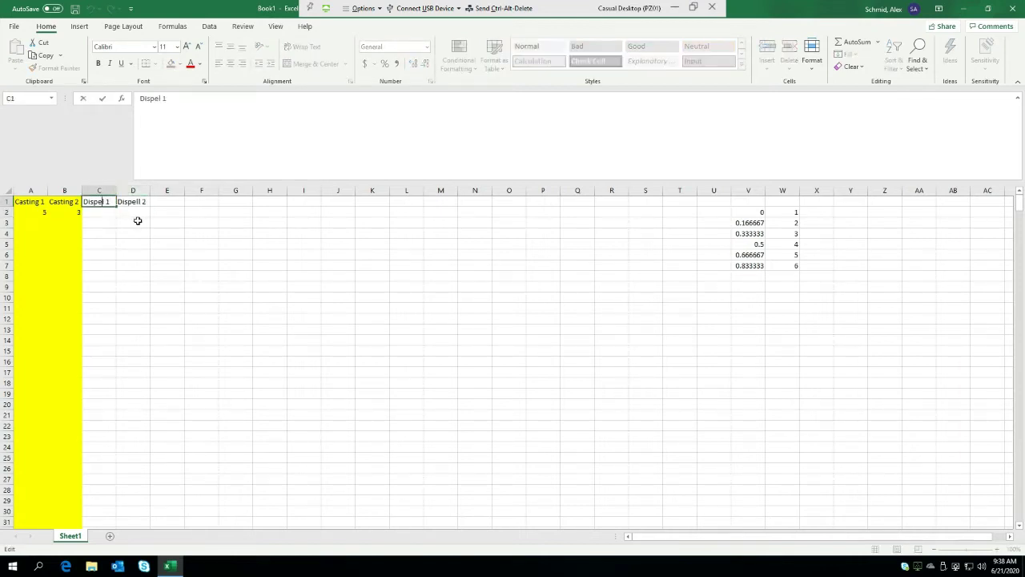
text(l)
click(138, 216)
Step: Copy the Dispell 2 header to E1 and change it to Dispell 3
key(Up)
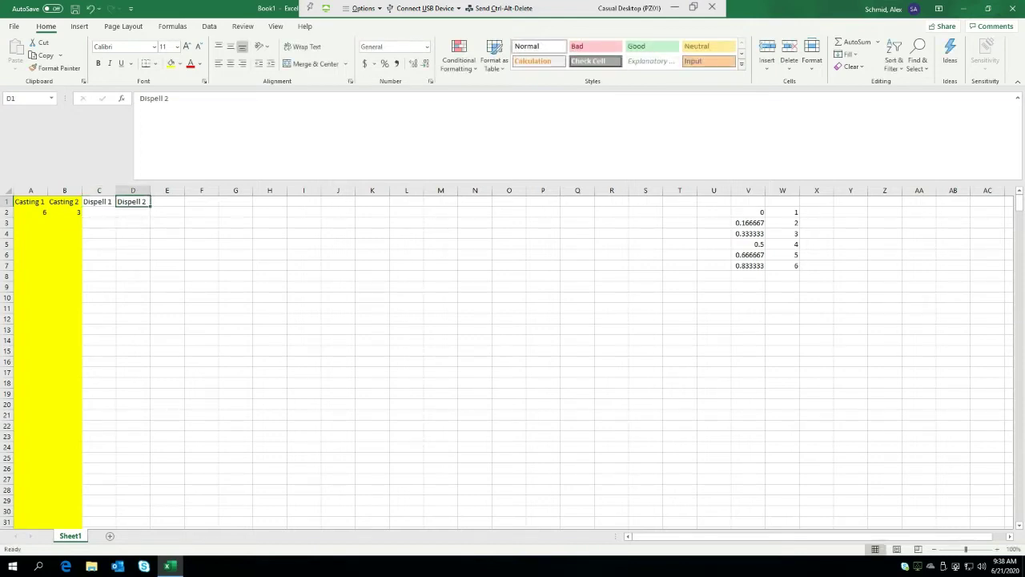
key(ctrl+c)
key(Right)
key(ctrl+v)
click(218, 121)
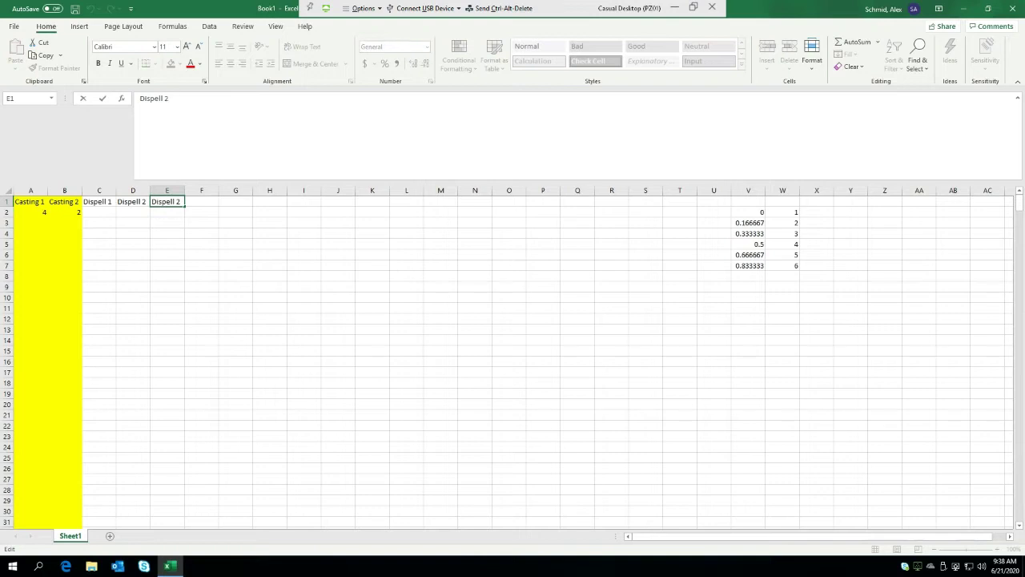
click(100, 203)
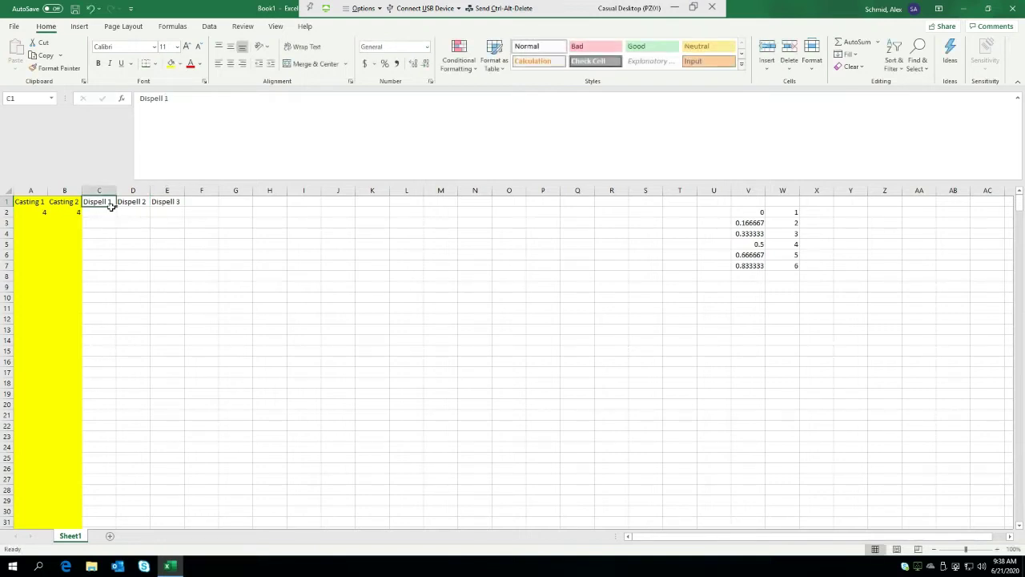
click(134, 254)
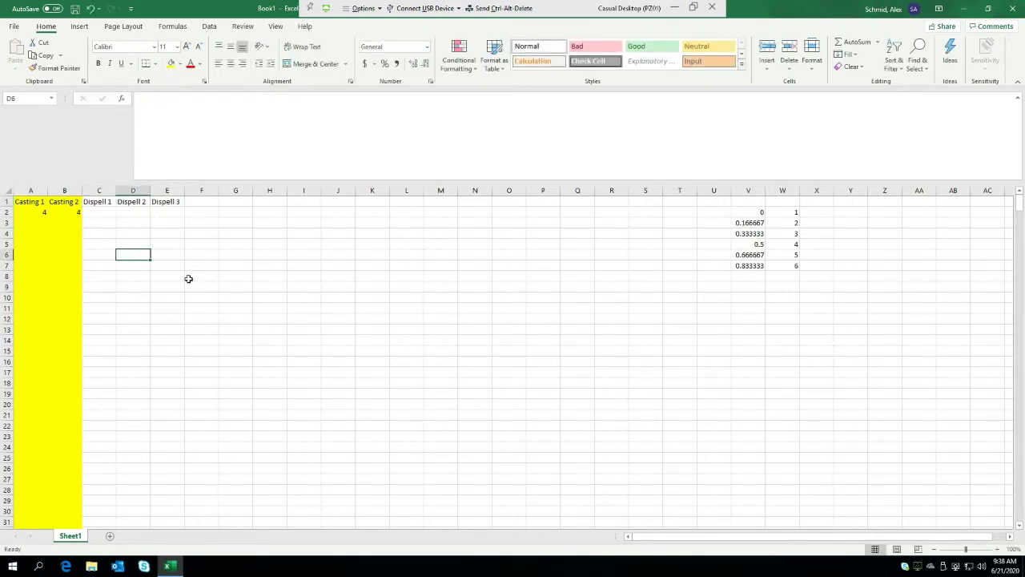
drag(104, 190, 181, 190)
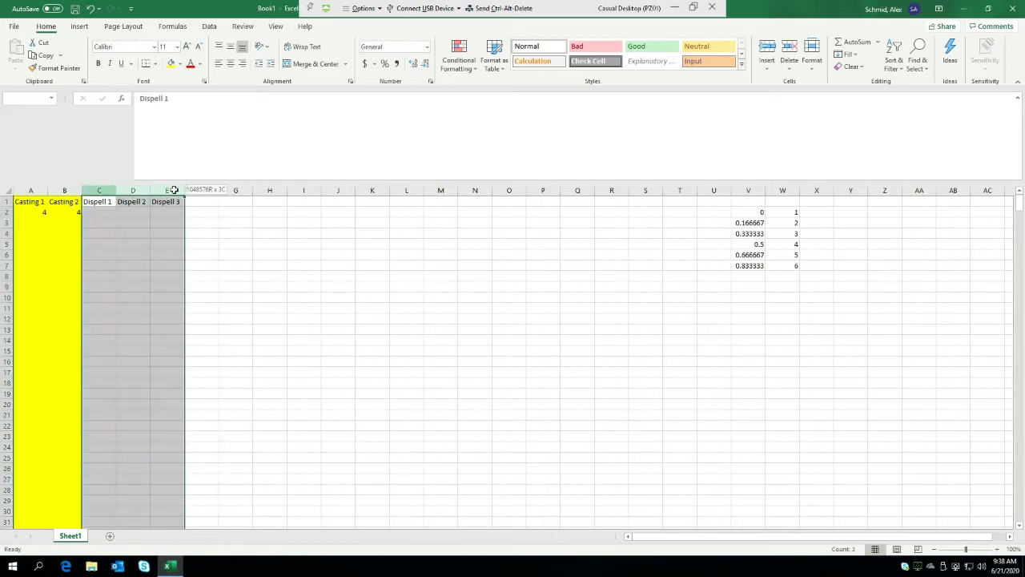
click(180, 63)
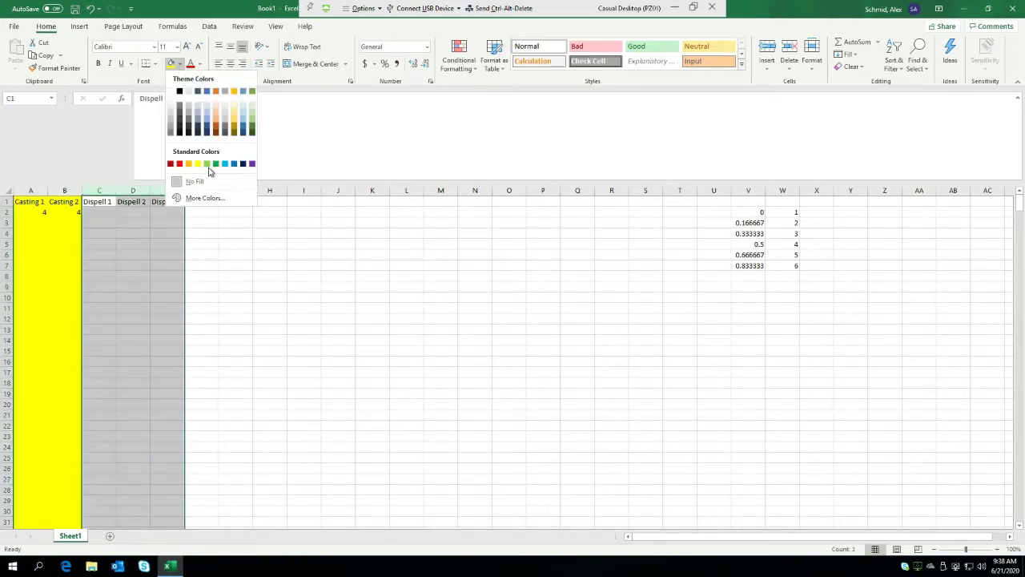
key(Escape)
Step: Fill the two casting columns, A and B, with the standard light green
drag(32, 190, 64, 190)
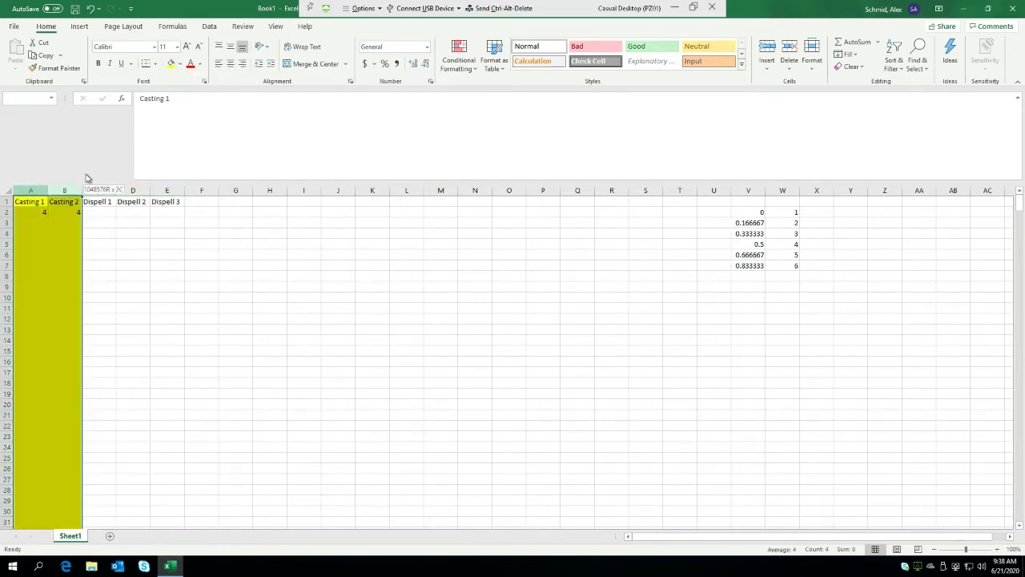
click(181, 63)
click(207, 164)
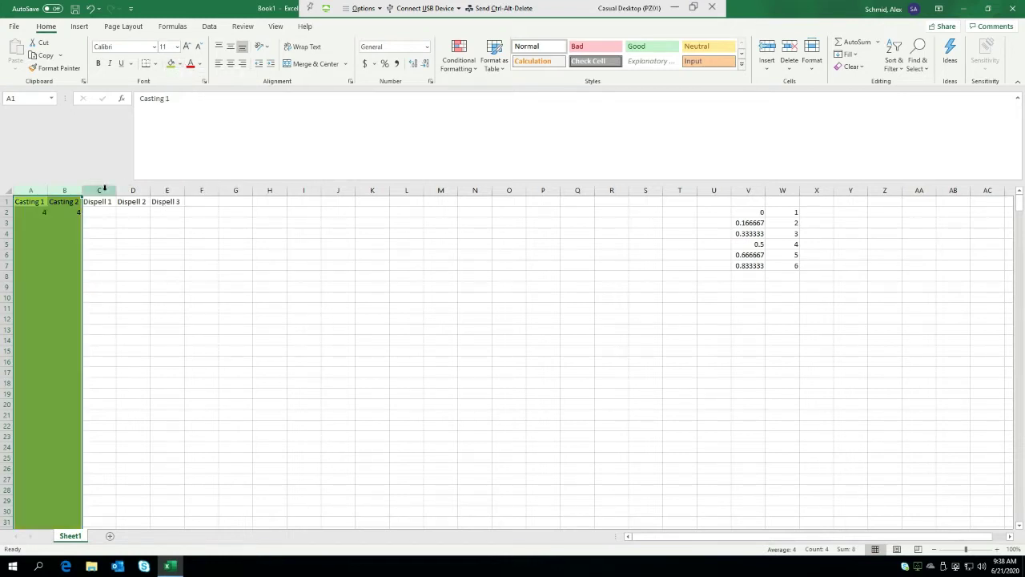
Step: Fill the three dispell columns, C to E, with the standard orange
drag(102, 190, 167, 190)
click(180, 64)
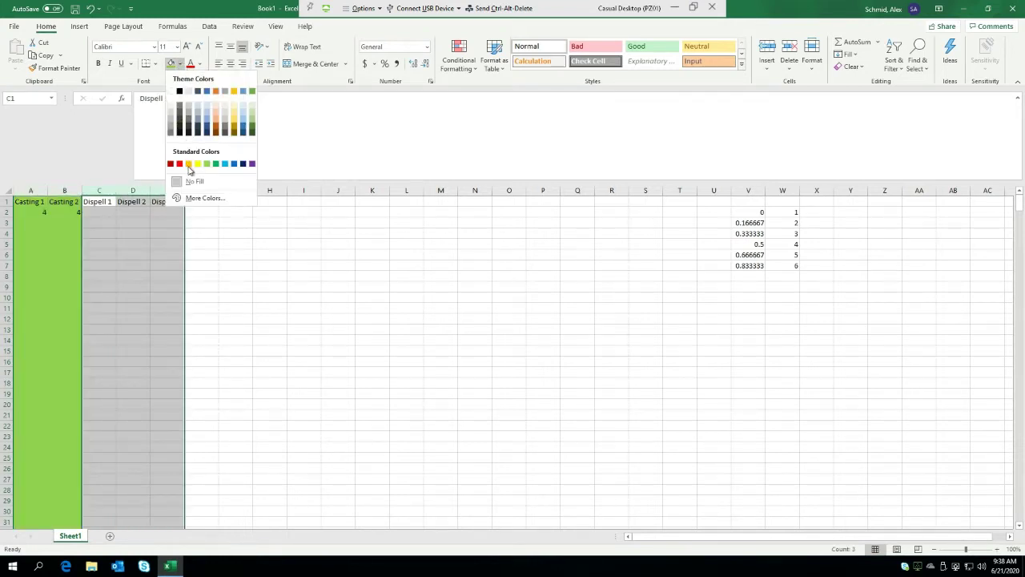
click(188, 164)
click(270, 275)
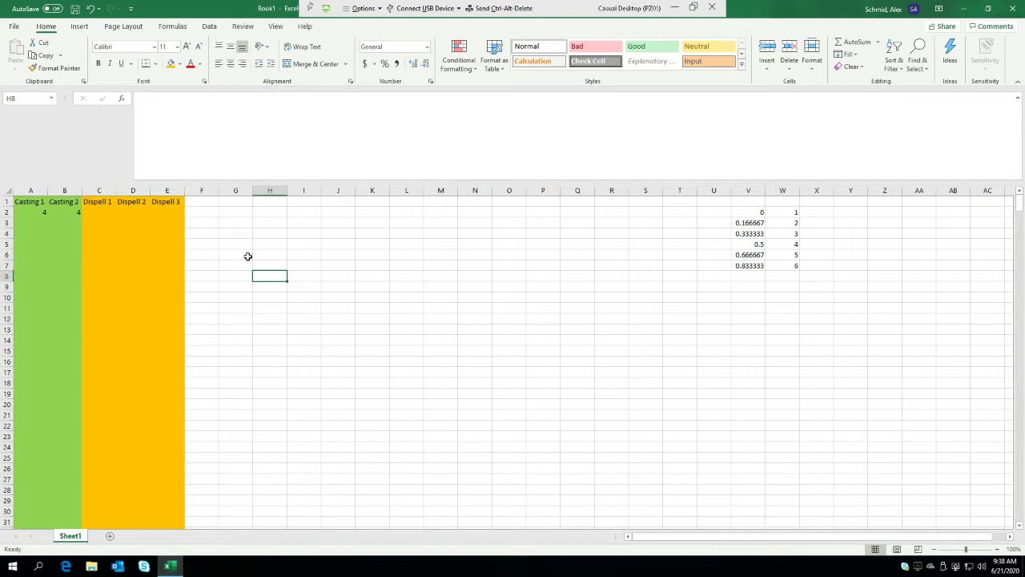
Step: Copy the die-roll formula cell B2 and select C2:E2 as the paste range
click(201, 201)
click(68, 214)
key(ctrl+c)
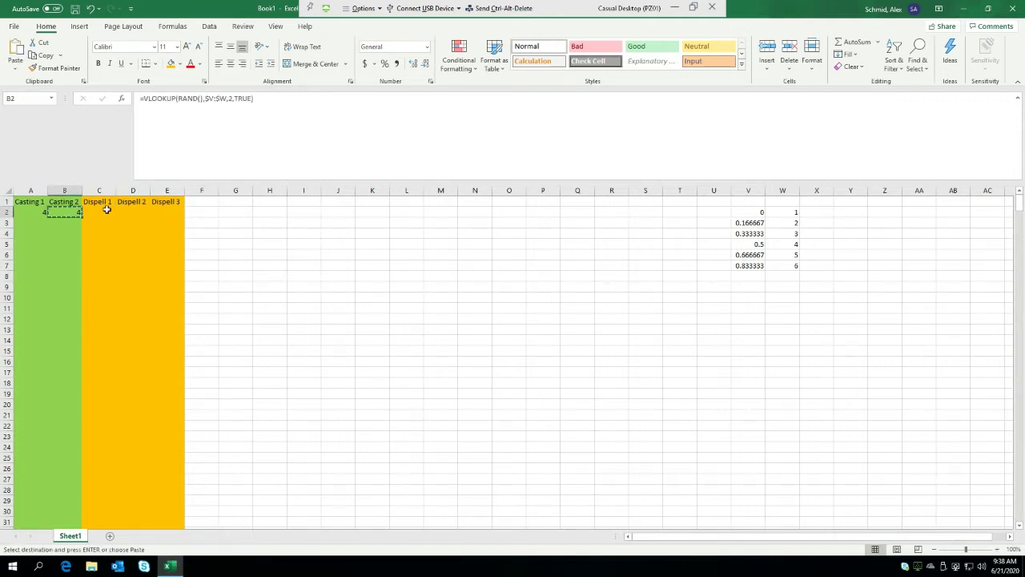
drag(105, 210, 164, 208)
Step: Try to paste only the formats of B2 into C2:E2, and undo that paste
key(ctrl+alt+v)
key(t)
key(Return)
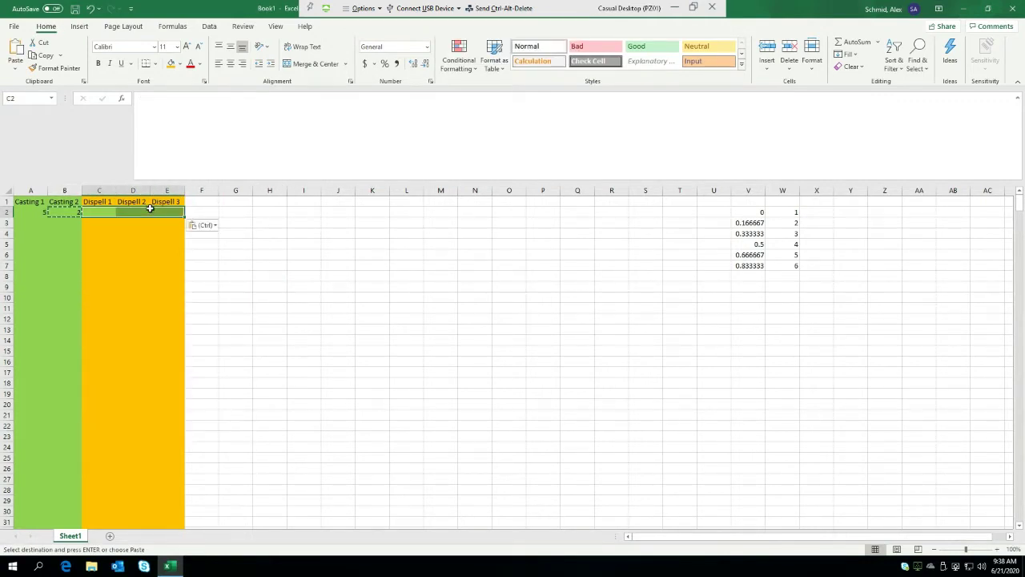
key(ctrl+z)
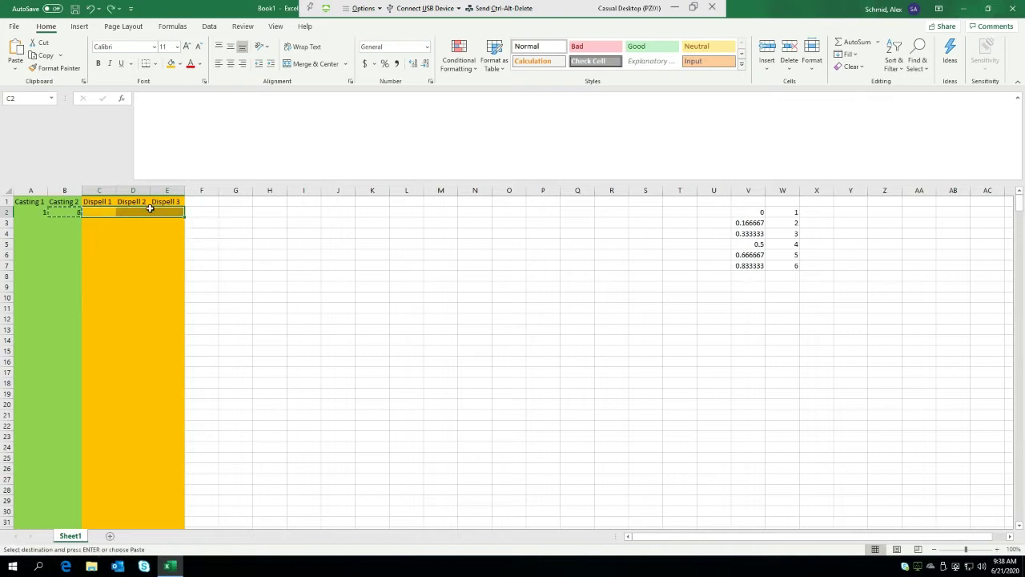
Step: Paste only the formula copied from B2 into C2:E2, without its cell formatting
key(ctrl+alt+v)
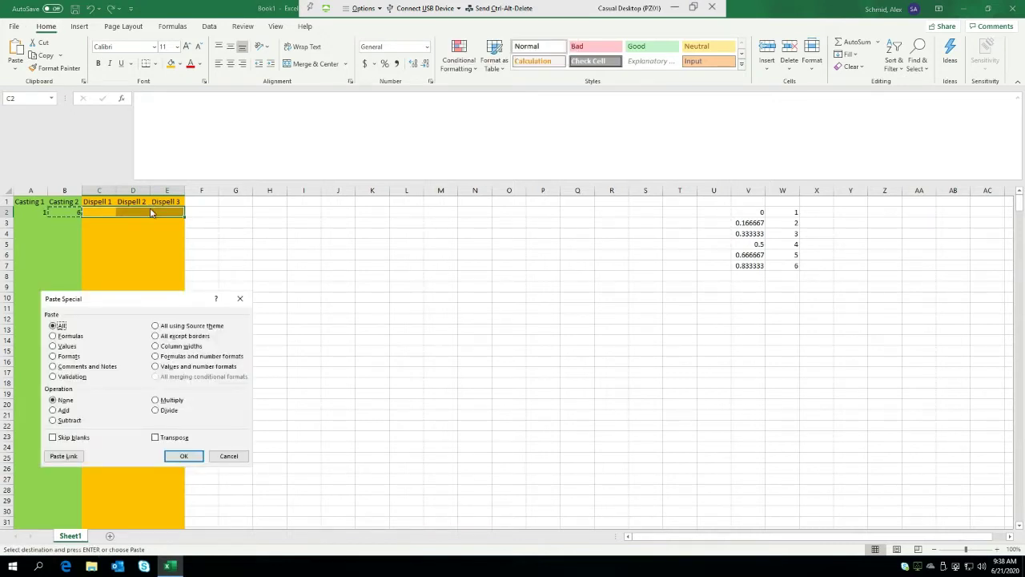
key(f)
key(Return)
click(155, 306)
key(Escape)
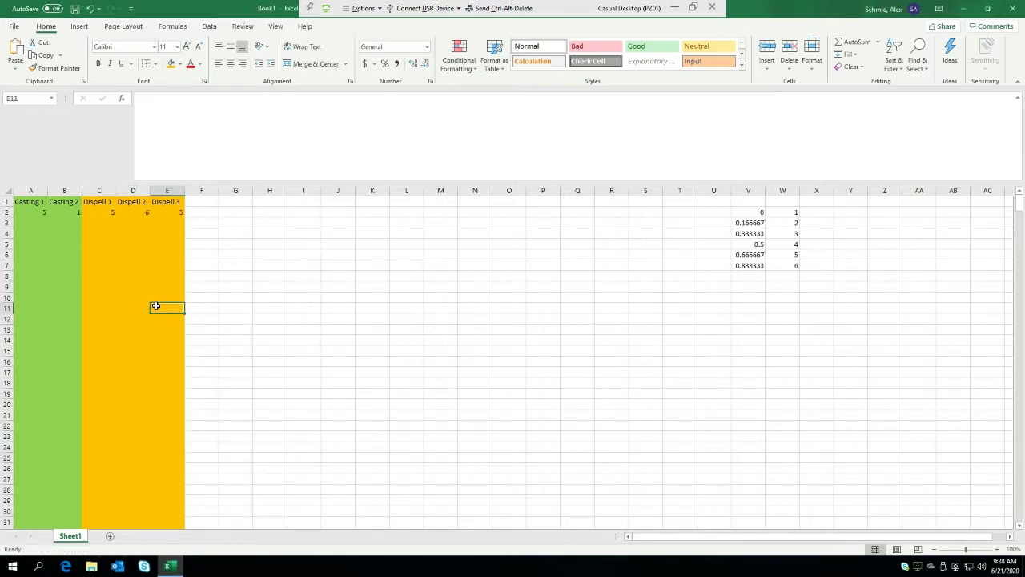
drag(37, 211, 168, 212)
click(104, 209)
click(272, 246)
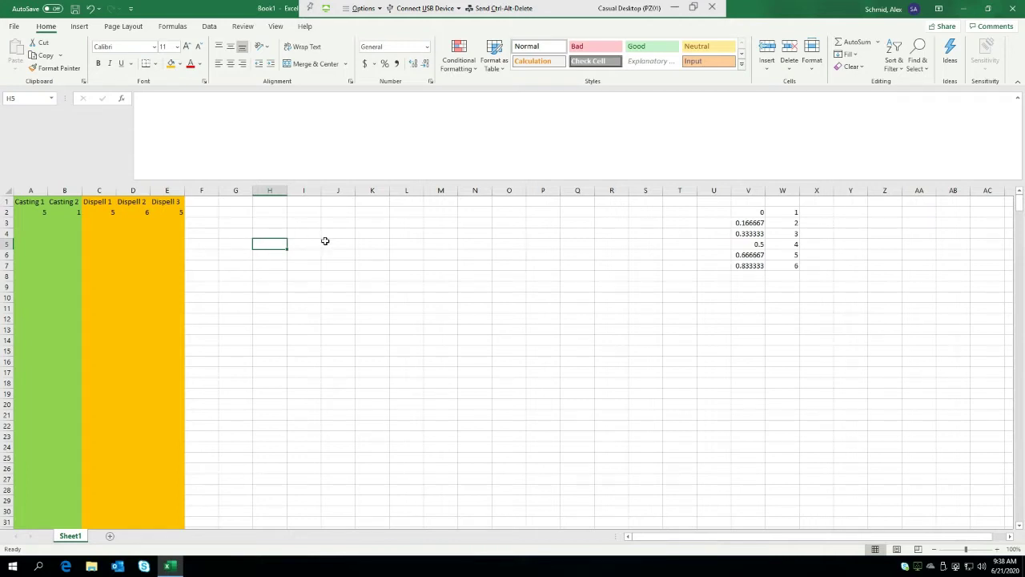
click(356, 274)
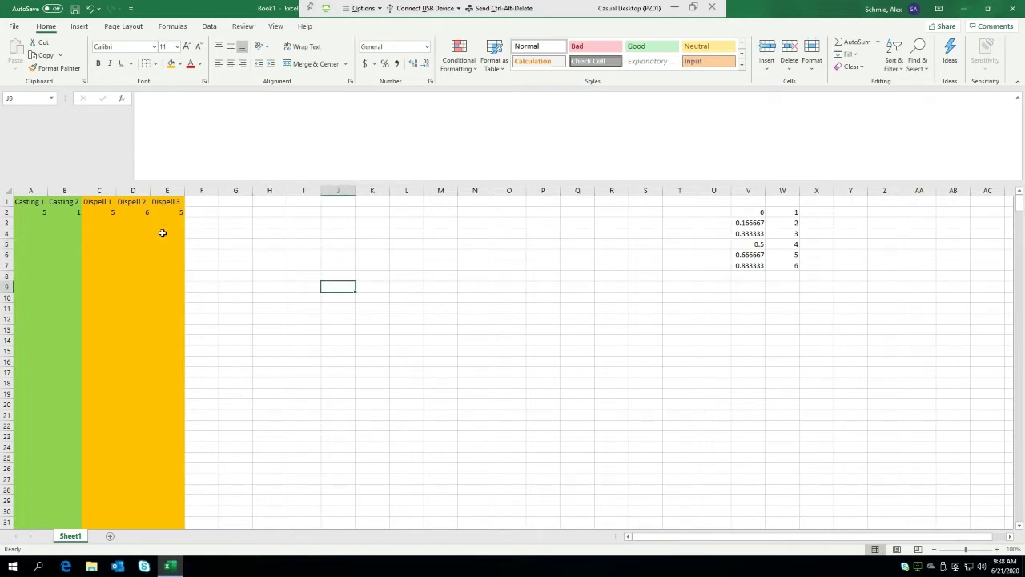
Step: Enter =SUM(A2:B2) in F2 to total the two casting dice
click(196, 212)
text(=sum()
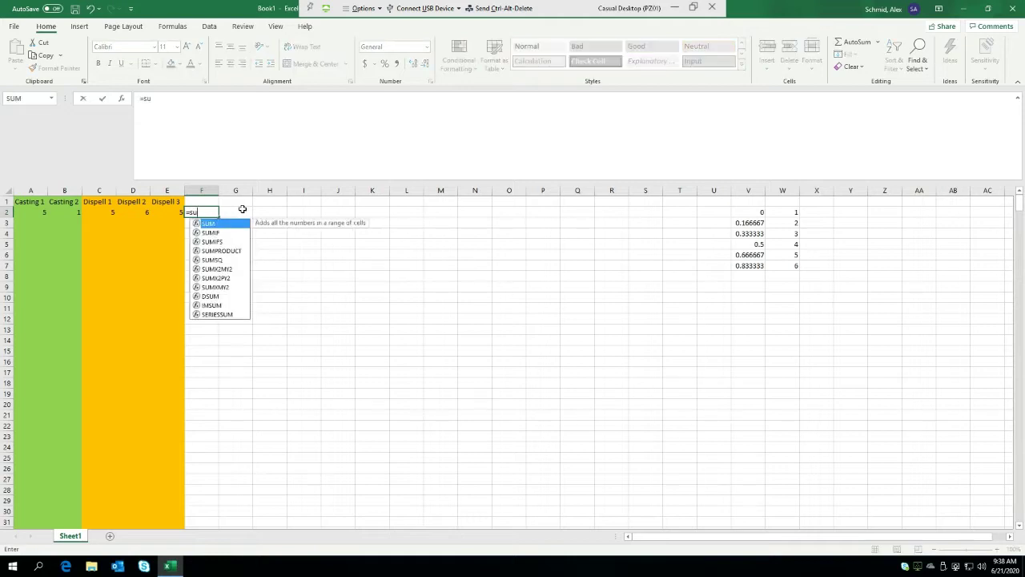
key(Left)
key(Left)
key(Left)
key(Left)
key(shift+Left)
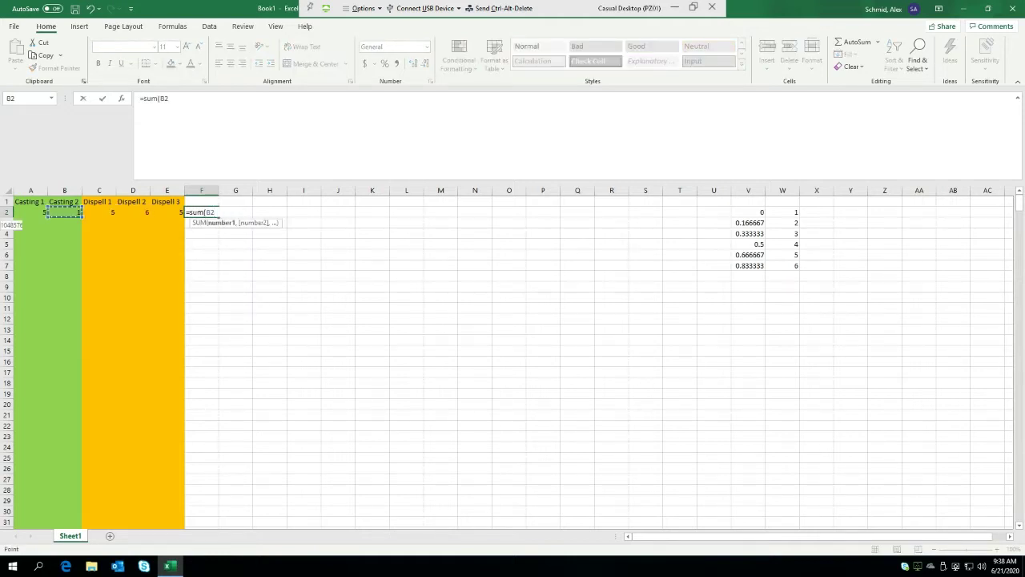
key(Return)
key(Up)
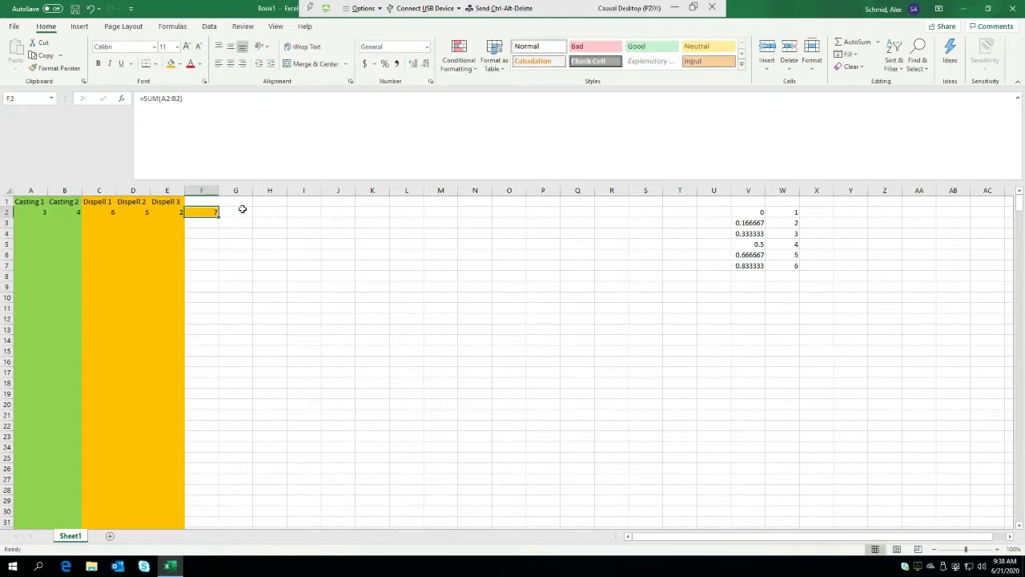
Step: Copy the casting total formula from F2 into G2
key(ctrl+c)
click(240, 211)
key(ctrl+v)
key(Right)
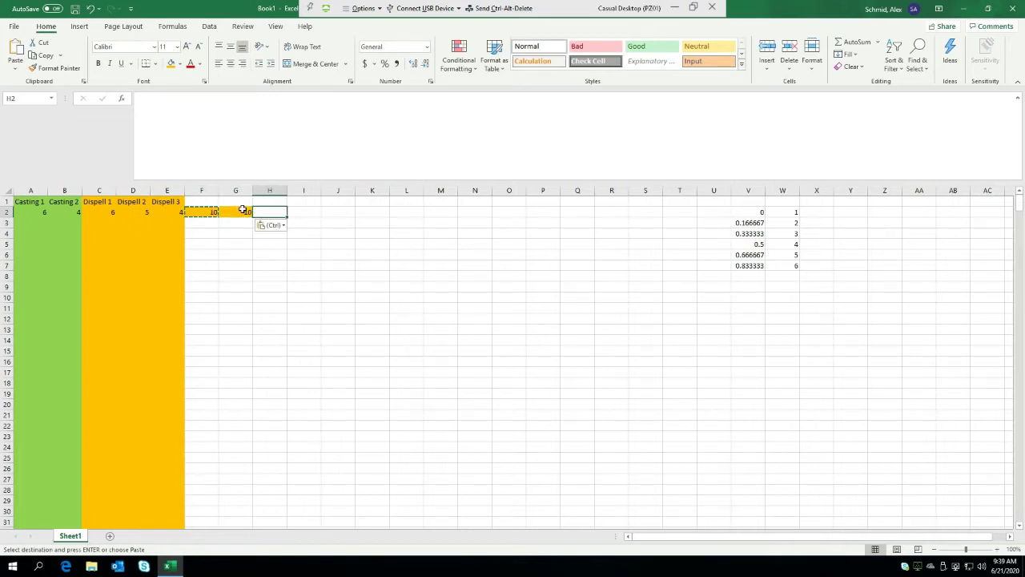
Step: Enter the comparison formula =IF(G2<F21,0) in H2 to test the dispell total against the casting total
text(=if)
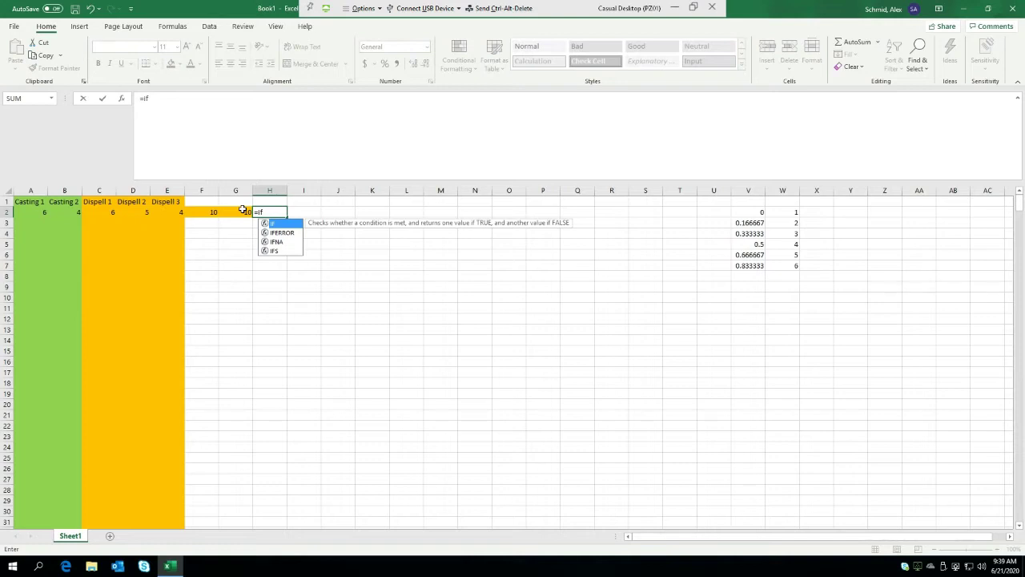
text(()
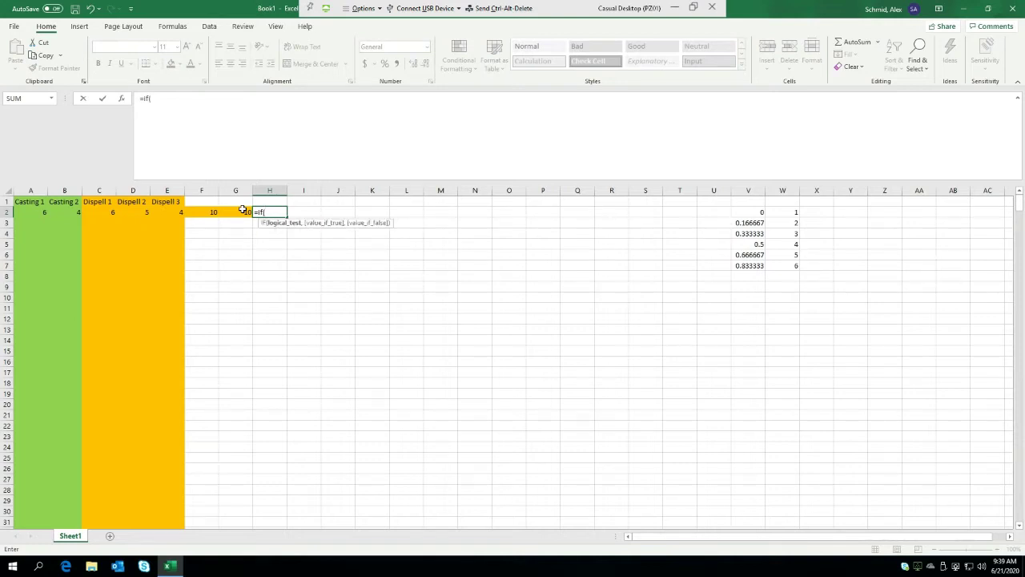
click(243, 209)
text(,m)
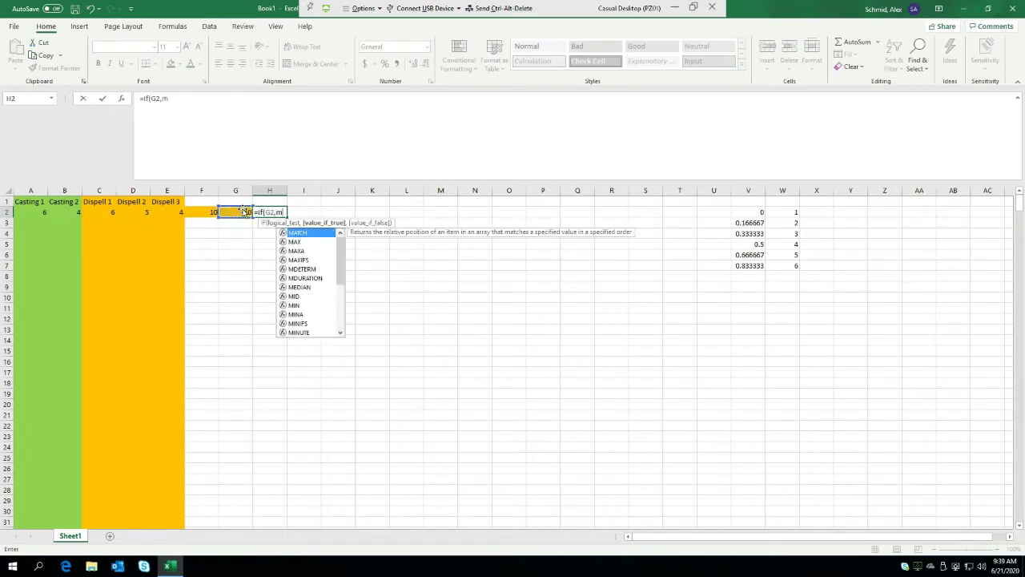
key(BackSpace)
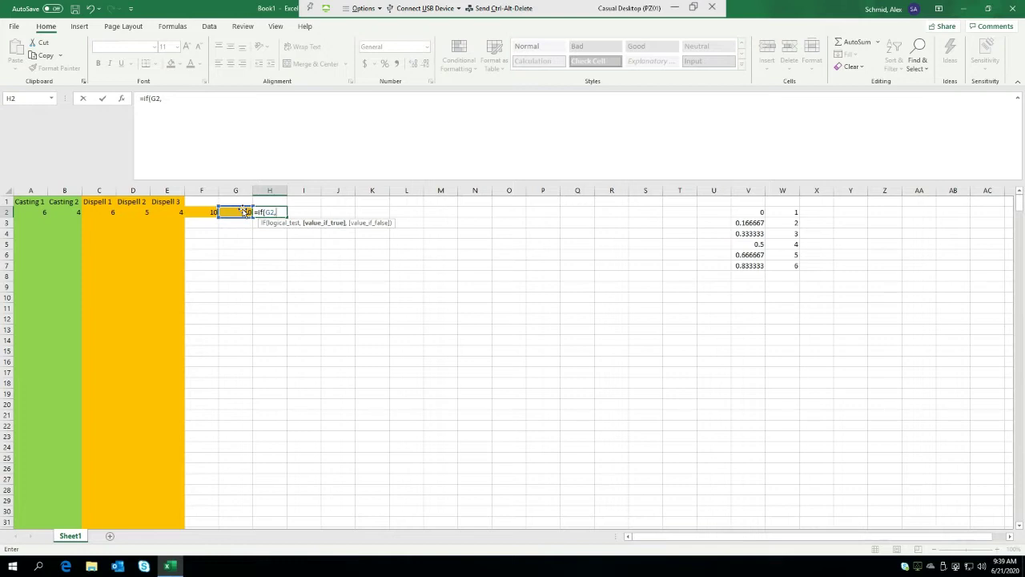
key(BackSpace)
text(<)
key(Left)
key(Left)
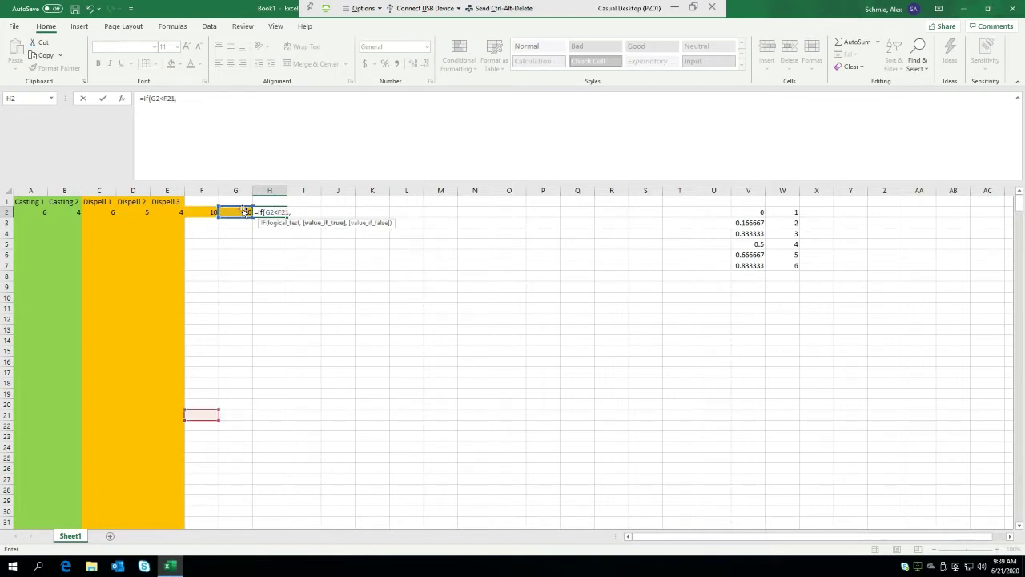
text())
key(Return)
Step: Correct the formula in H2 to =IF(G2<F2,1,0)
click(270, 211)
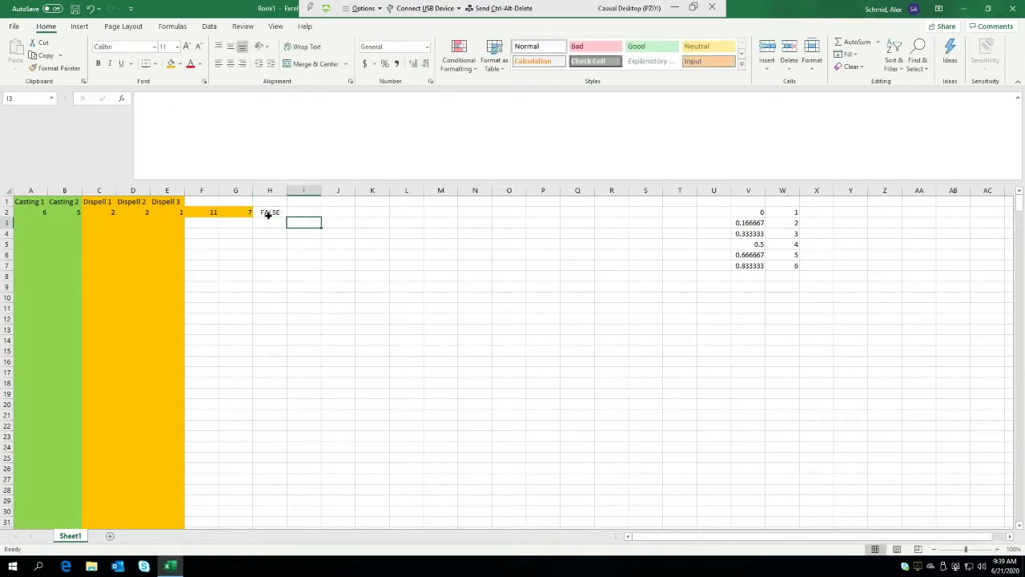
click(172, 98)
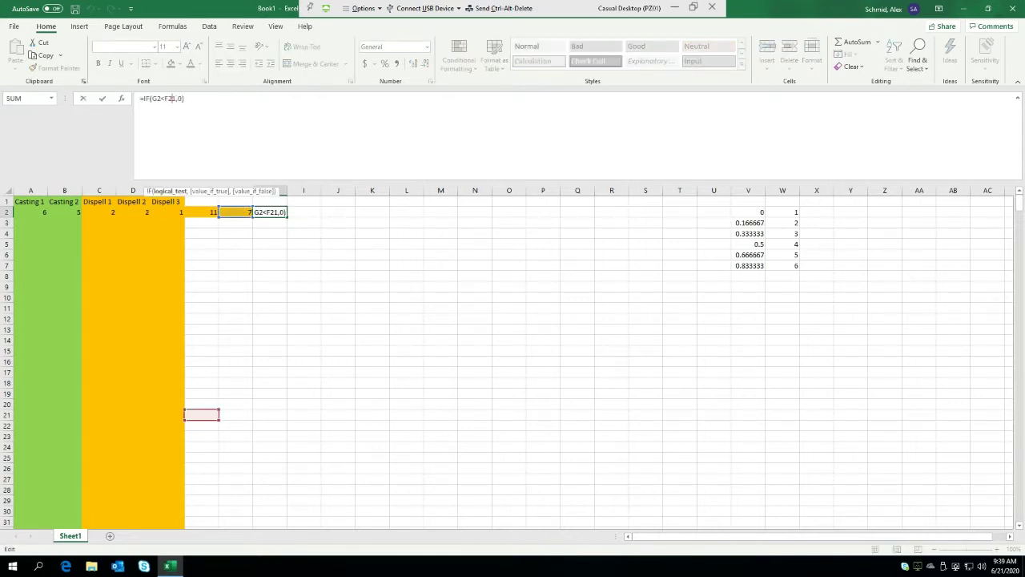
text(,)
key(ctrl+Return)
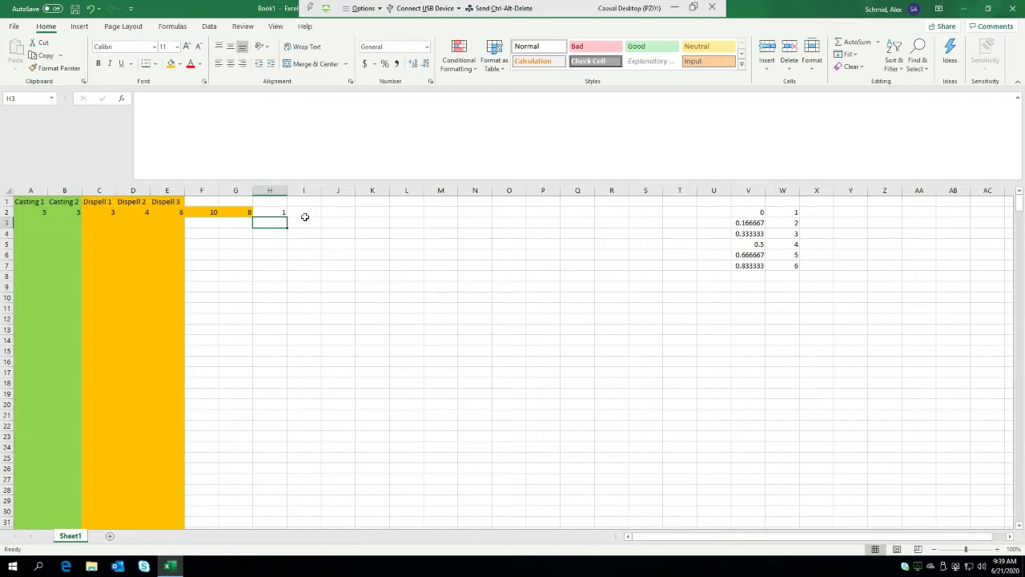
Step: Check the total cells F2 and G2 and the result in H2, and recalculate the dice rolls three times
drag(211, 216, 242, 212)
click(251, 213)
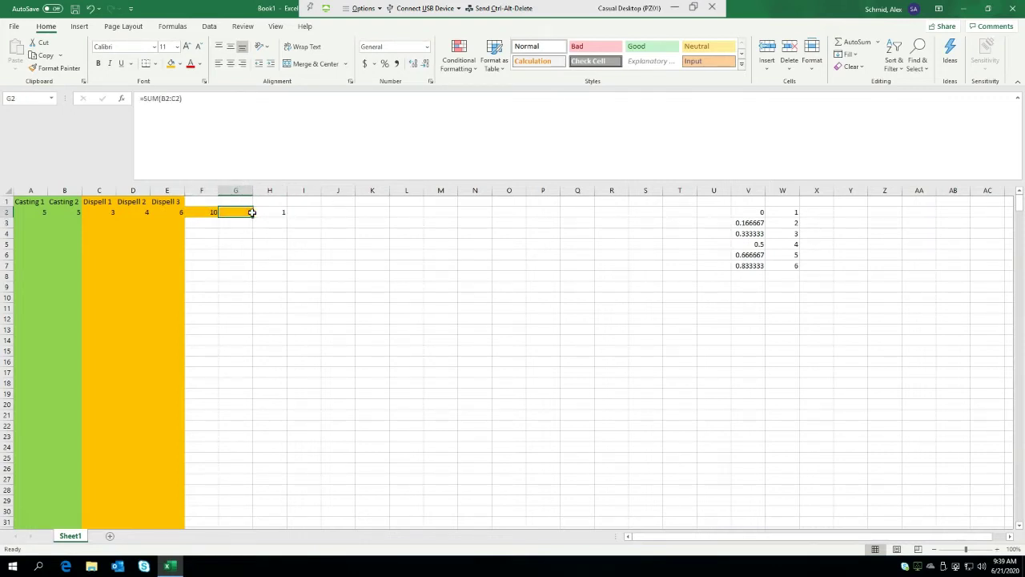
click(268, 211)
drag(426, 411, 424, 403)
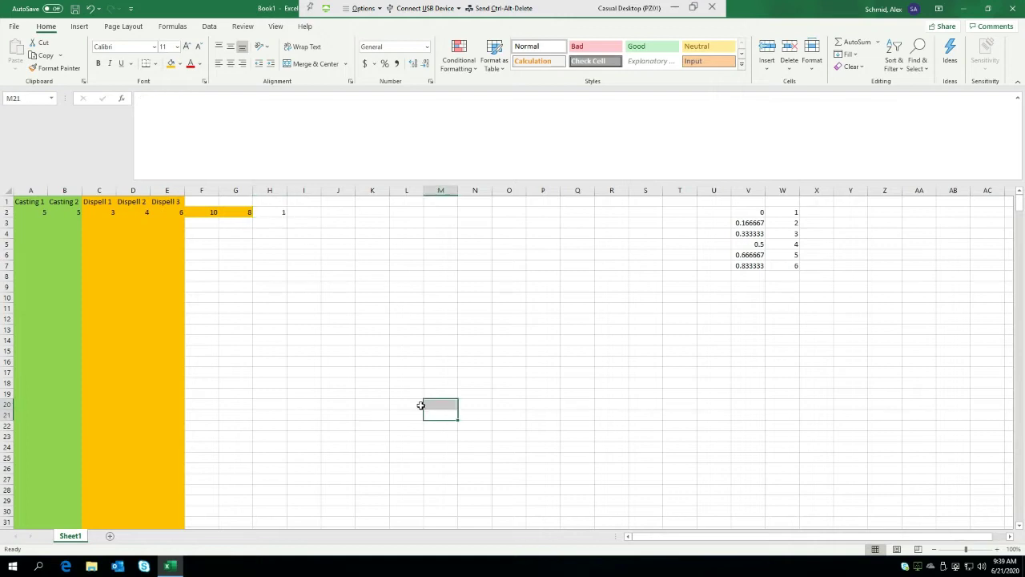
key(F9)
key(F9)
key(F9)
Step: Fill the formulas in A2:H2 down to row 2001 and return to the top of the sheet
drag(34, 213, 256, 575)
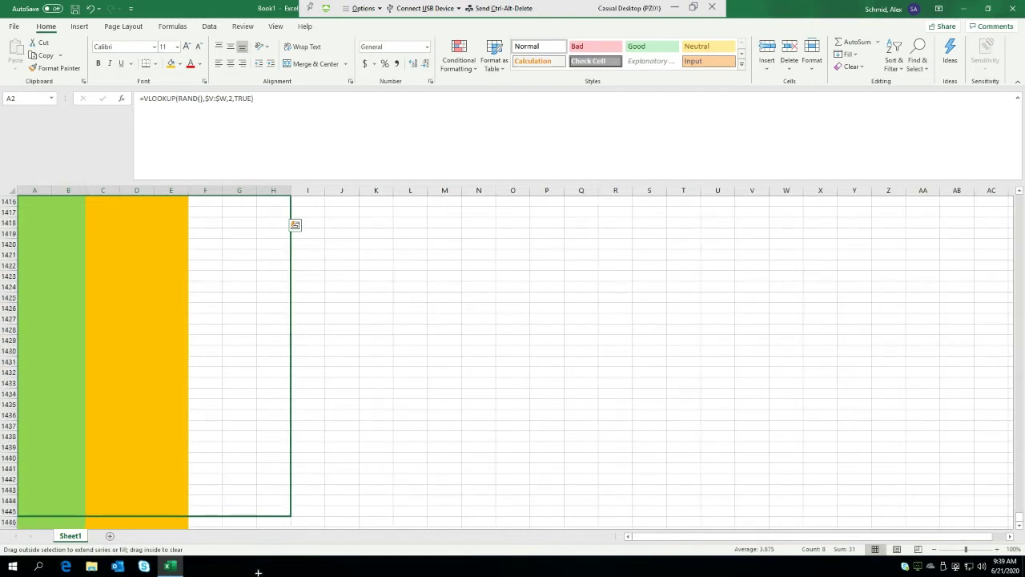
drag(258, 572, 258, 572)
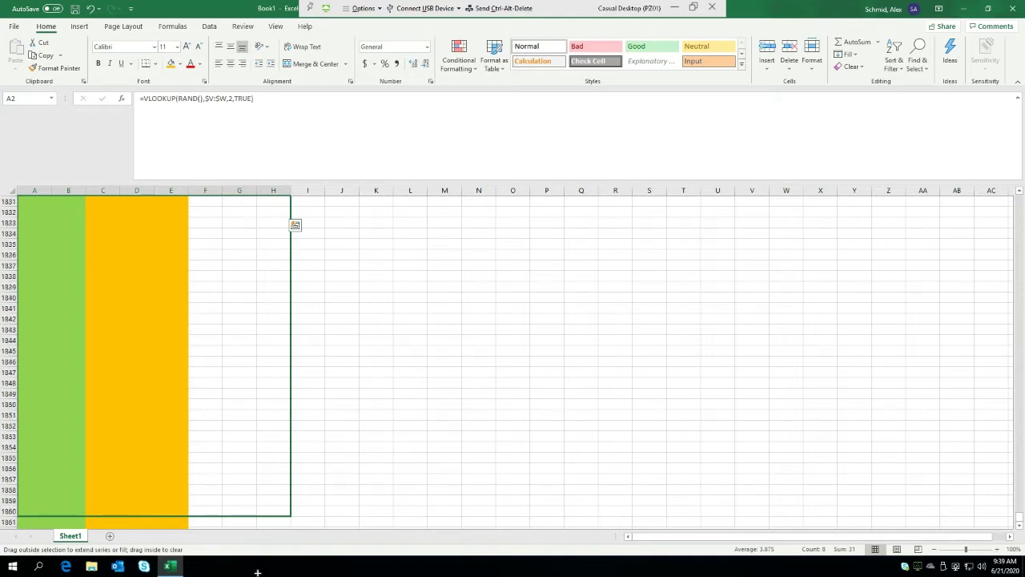
drag(258, 572, 275, 325)
click(395, 355)
middle_click(384, 419)
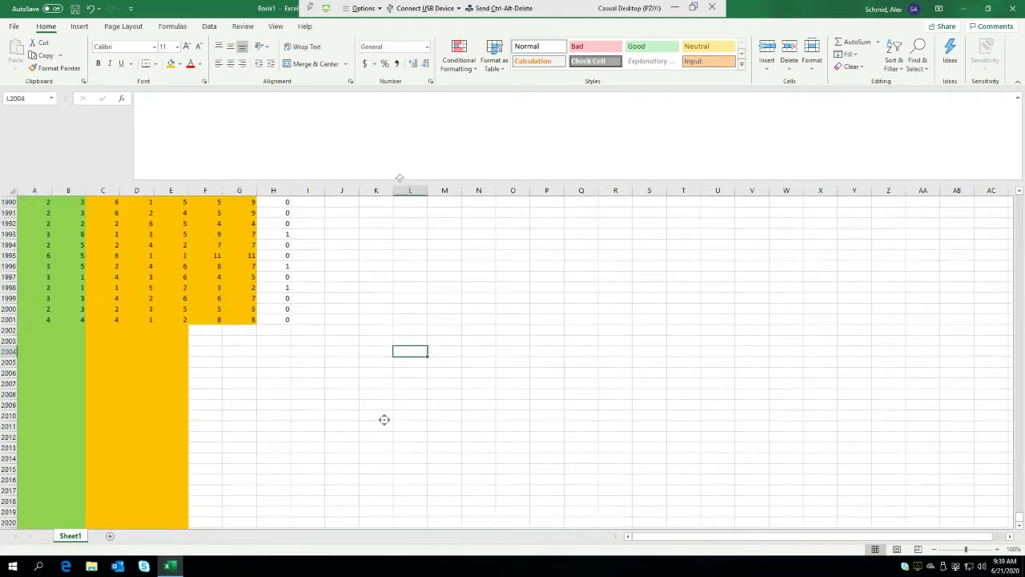
mouse_move(395, 95)
click(324, 242)
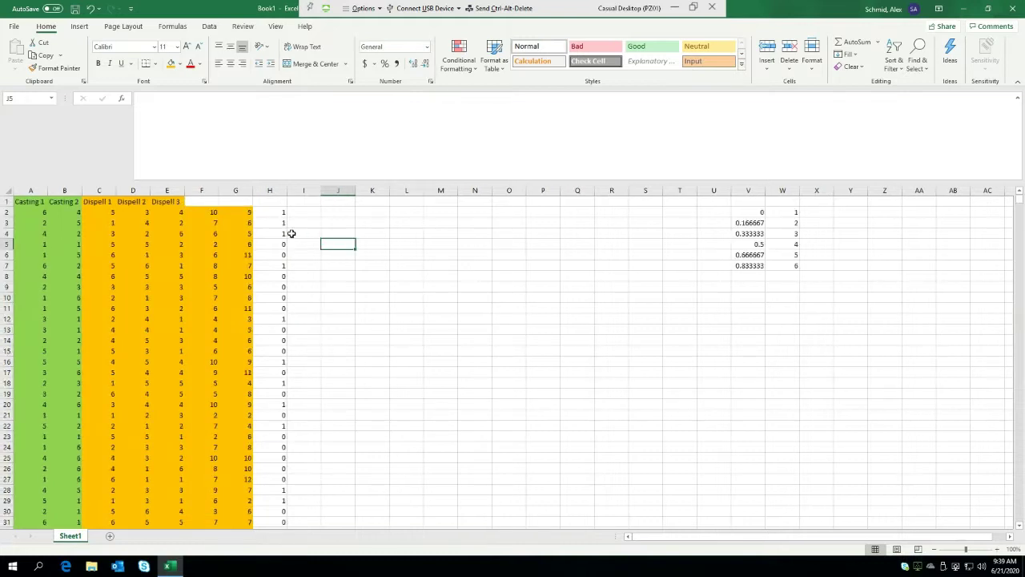
Step: Enter =SUM(H:H) in J1 to count the successful casts
click(347, 201)
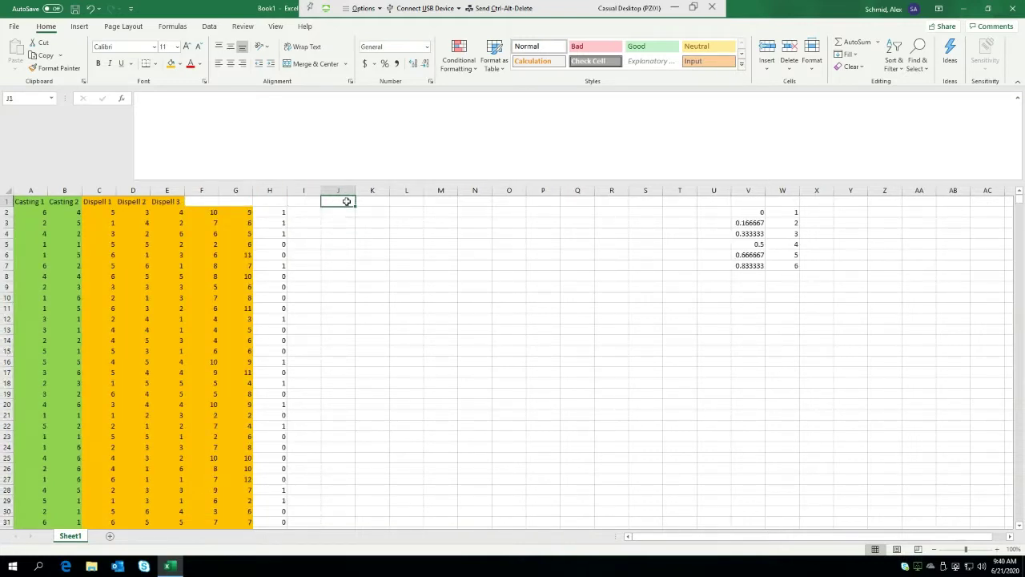
text(=sum()
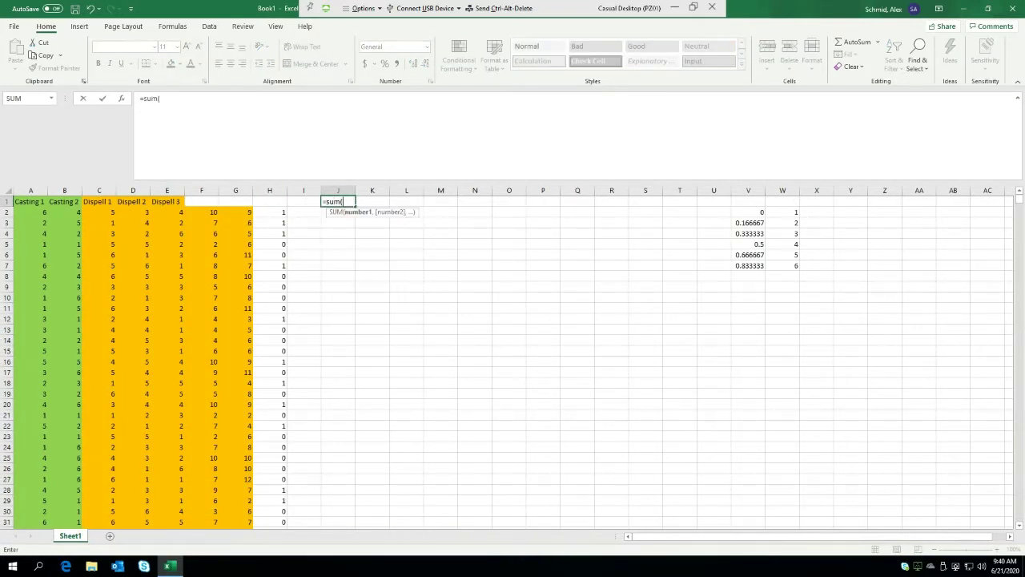
click(288, 187)
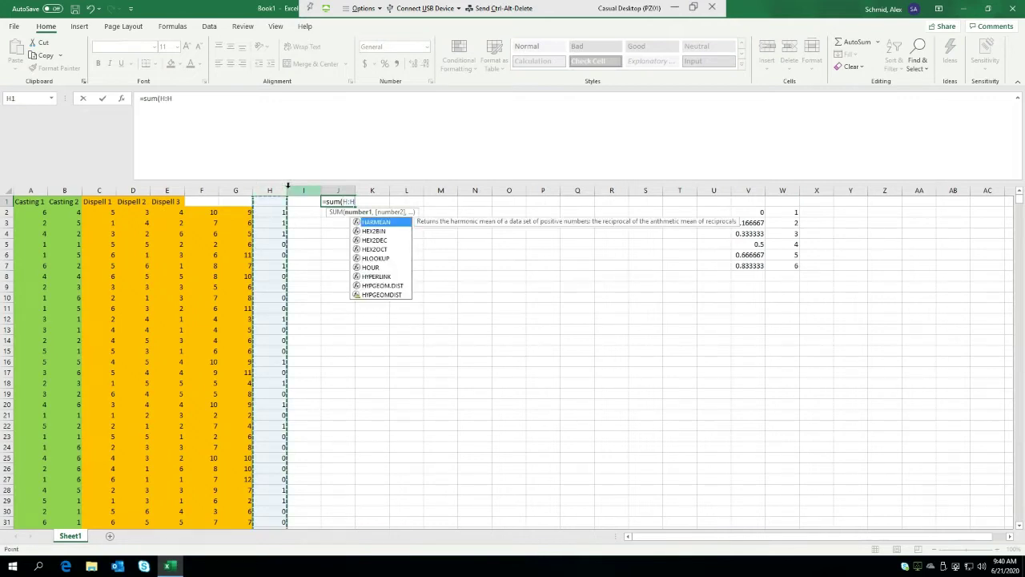
key(Return)
click(346, 202)
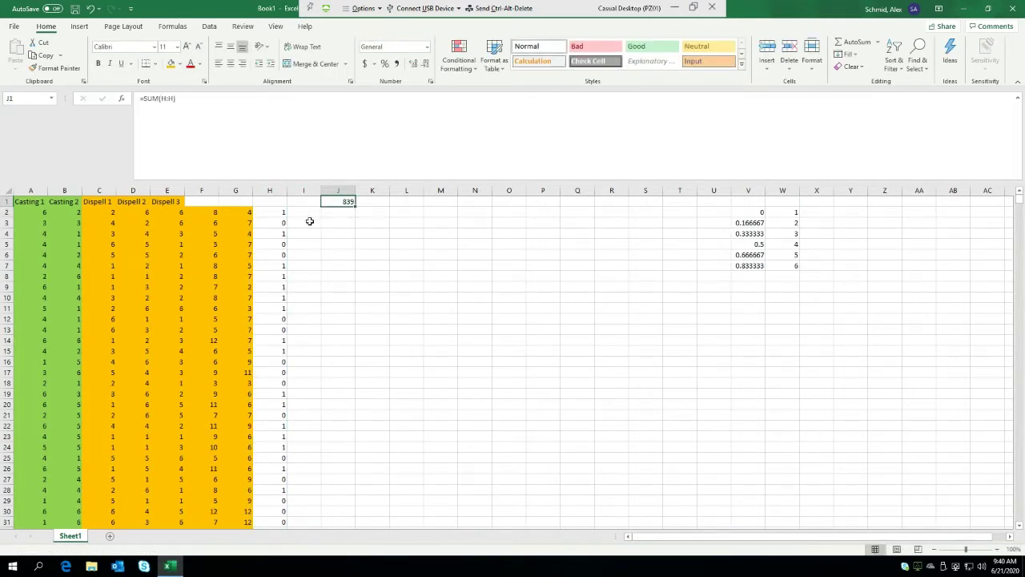
Step: Enter =J1/2000 in J2 to calculate the casting success rate
click(275, 222)
click(280, 211)
click(342, 210)
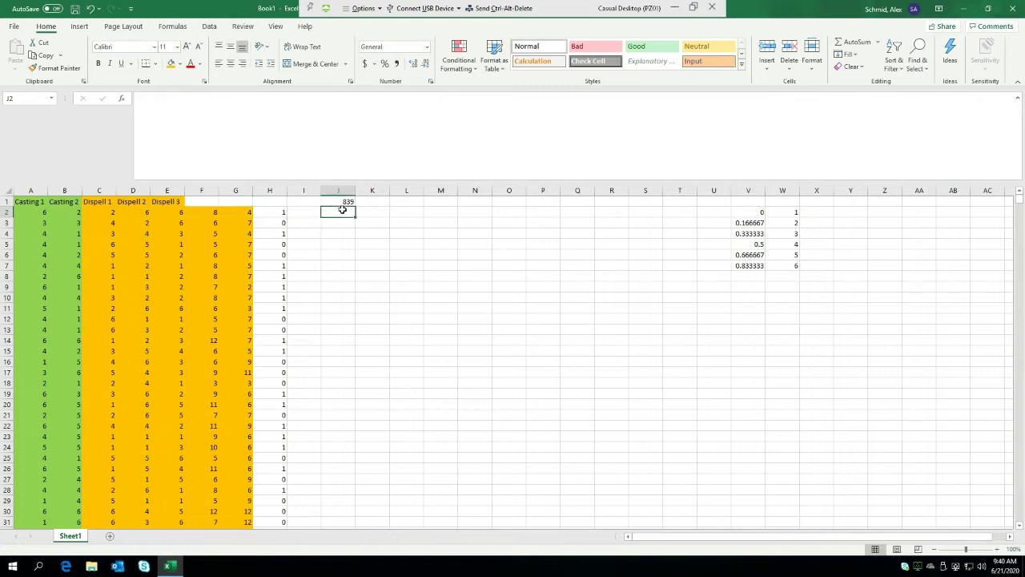
text(=J1/)
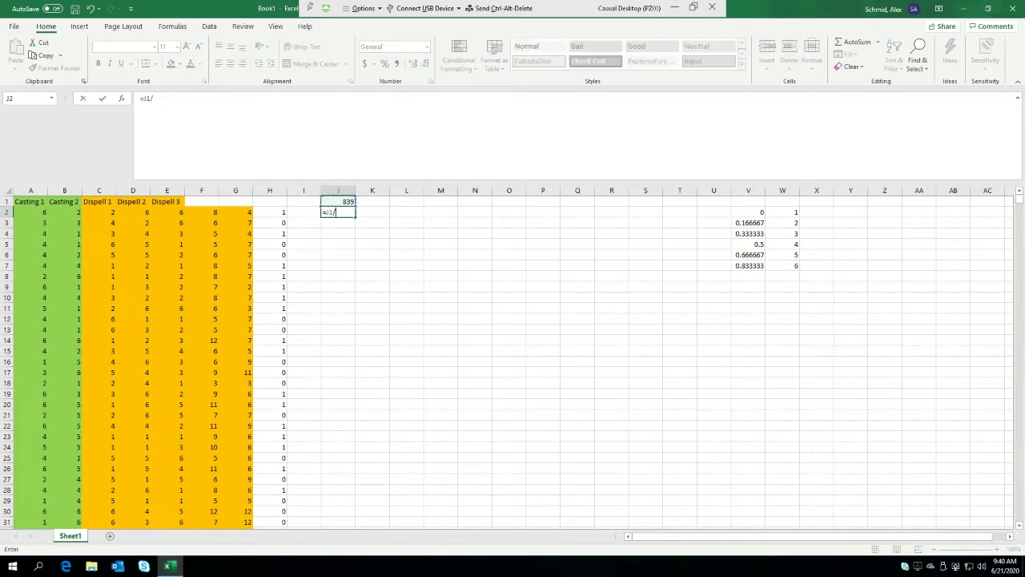
text(2000)
key(Return)
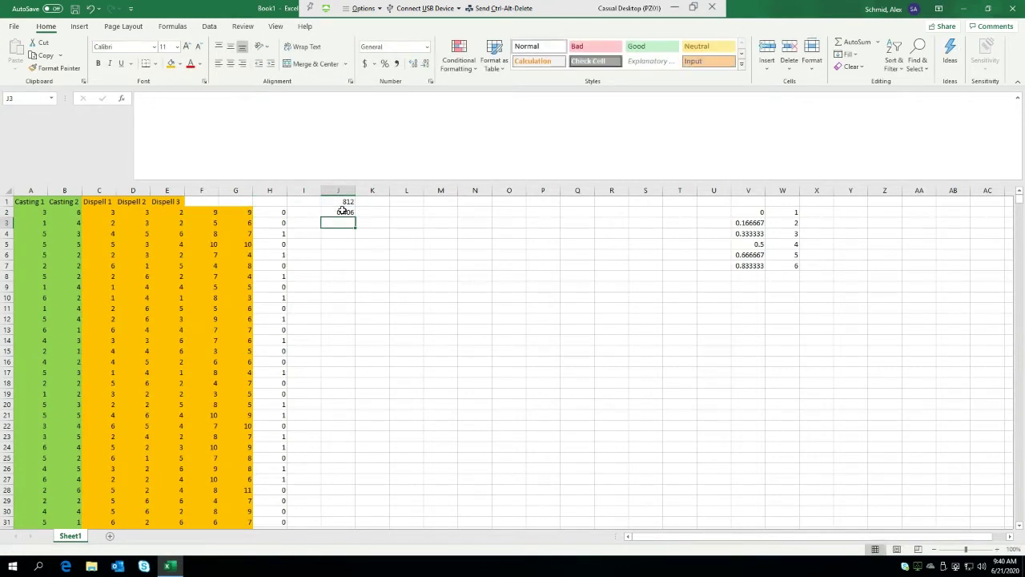
Step: Format the success rate in J2 as a percentage with one decimal place
click(342, 211)
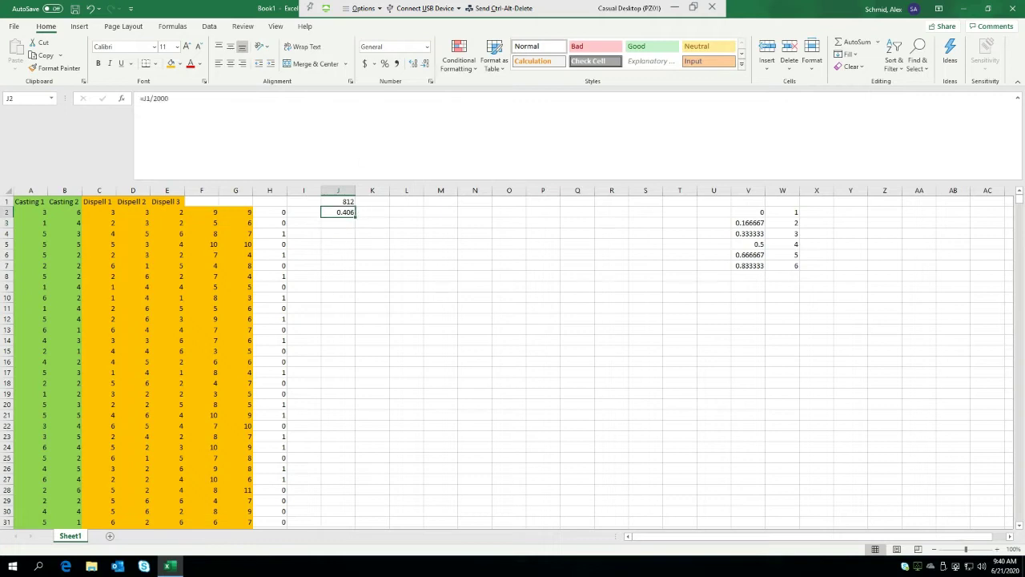
click(385, 63)
click(415, 64)
click(417, 361)
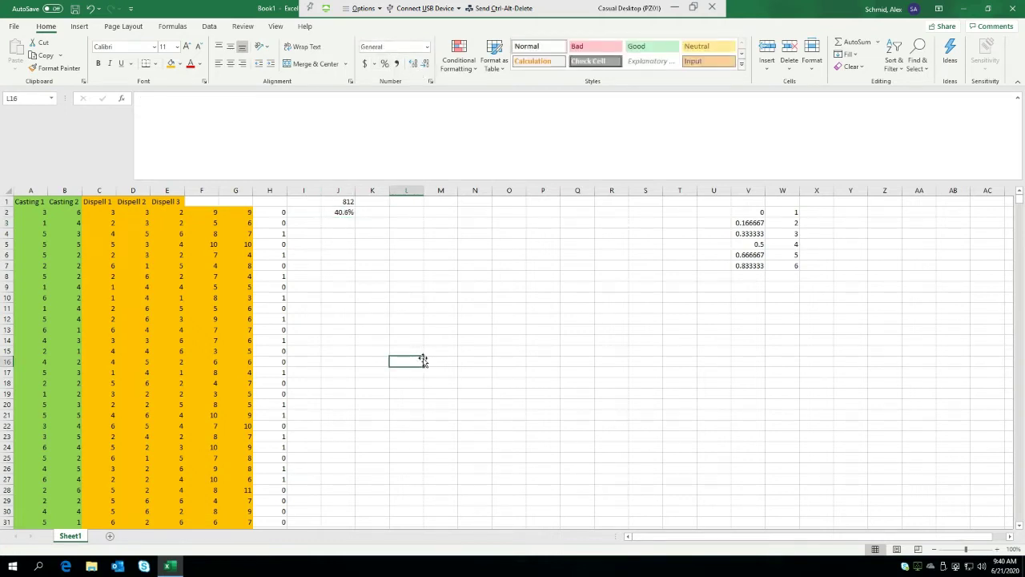
Step: Recalculate the sheet repeatedly to watch how the success percentage in J2 varies between simulations
key(F9)
key(F9)
key(F9)
key(F9)
key(F9)
key(F9)
key(F9)
key(F9)
key(F9)
key(F9)
key(F9)
key(F9)
key(F9)
key(F9)
key(F9)
click(468, 330)
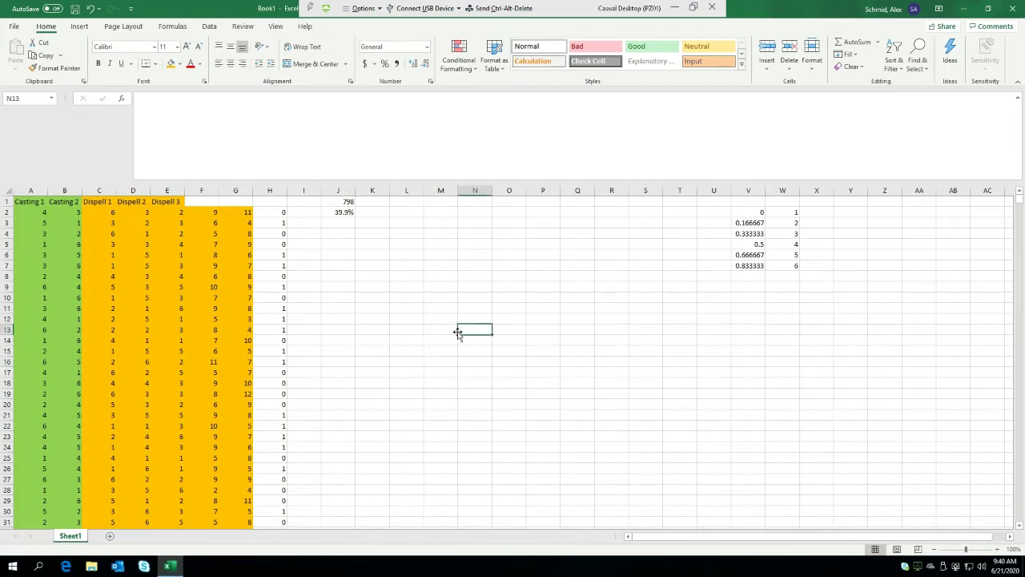
Step: Check the casting total in F2 and change the formula in G2 to =SUM(C2:E2), covering all three dispell dice
double_click(211, 211)
click(248, 212)
double_click(247, 211)
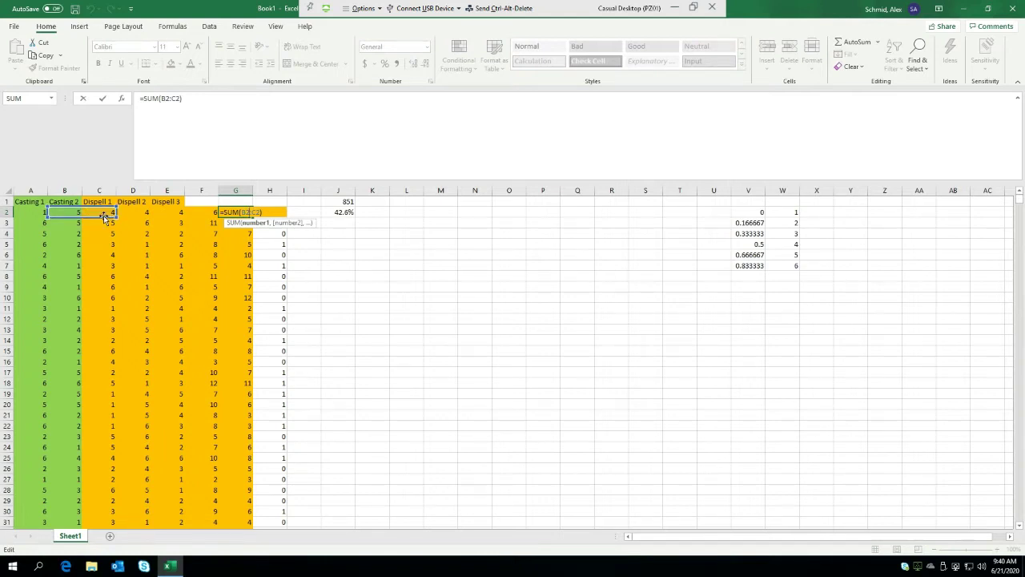
drag(104, 217, 183, 215)
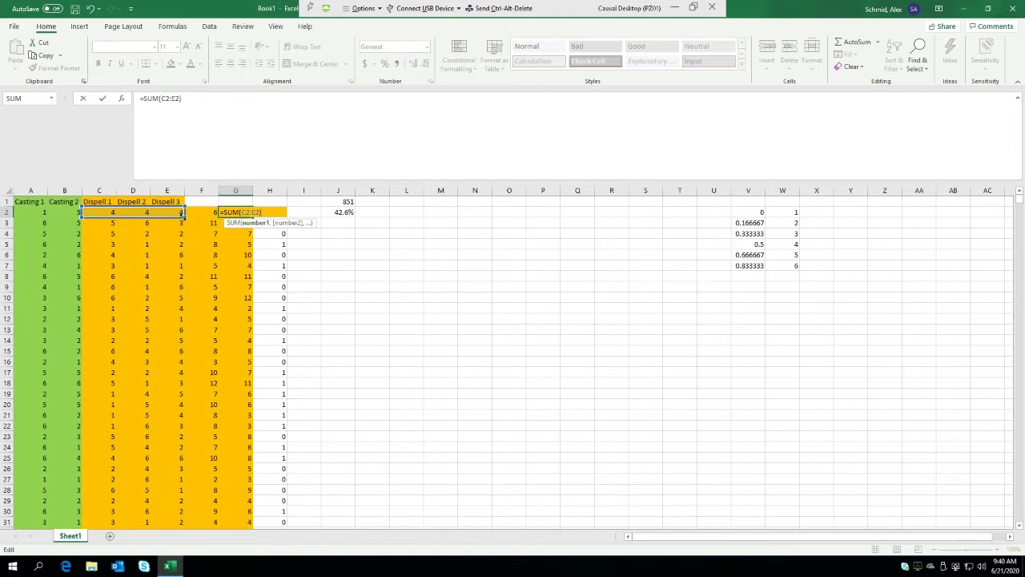
key(Return)
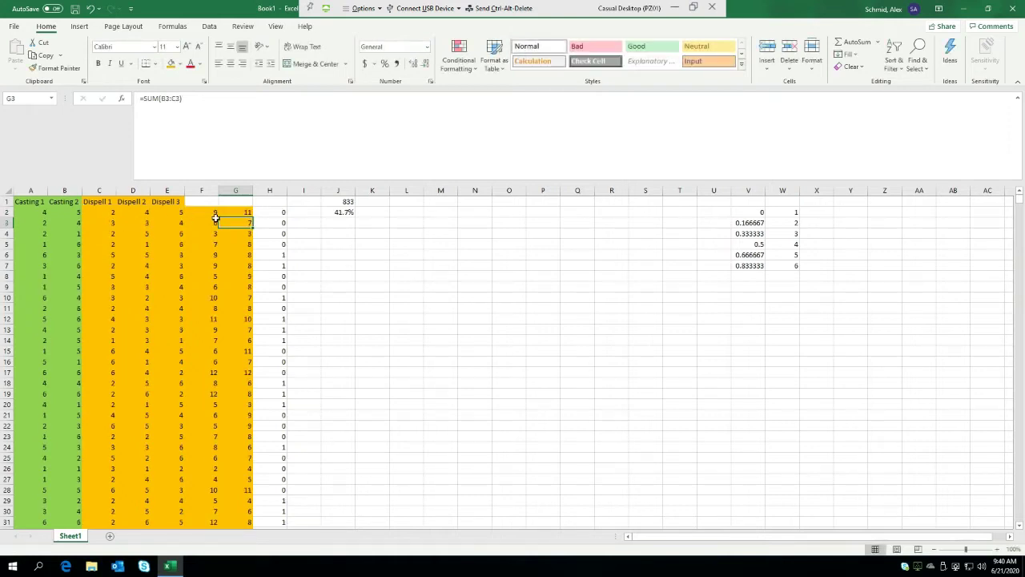
Step: Fill the corrected dispell total from G2 down column G and recalculate the simulation
key(Up)
double_click(251, 217)
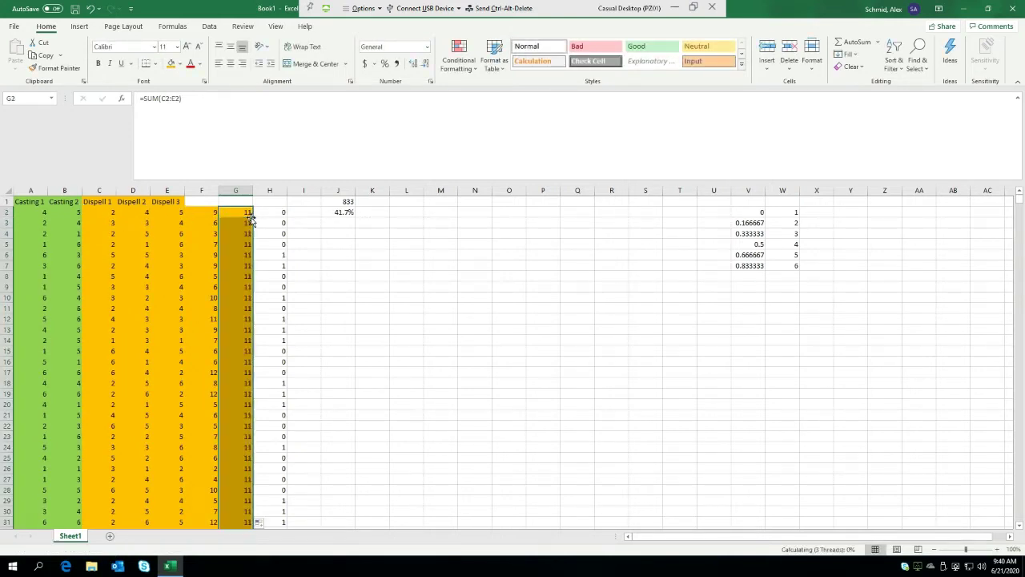
click(372, 288)
key(F9)
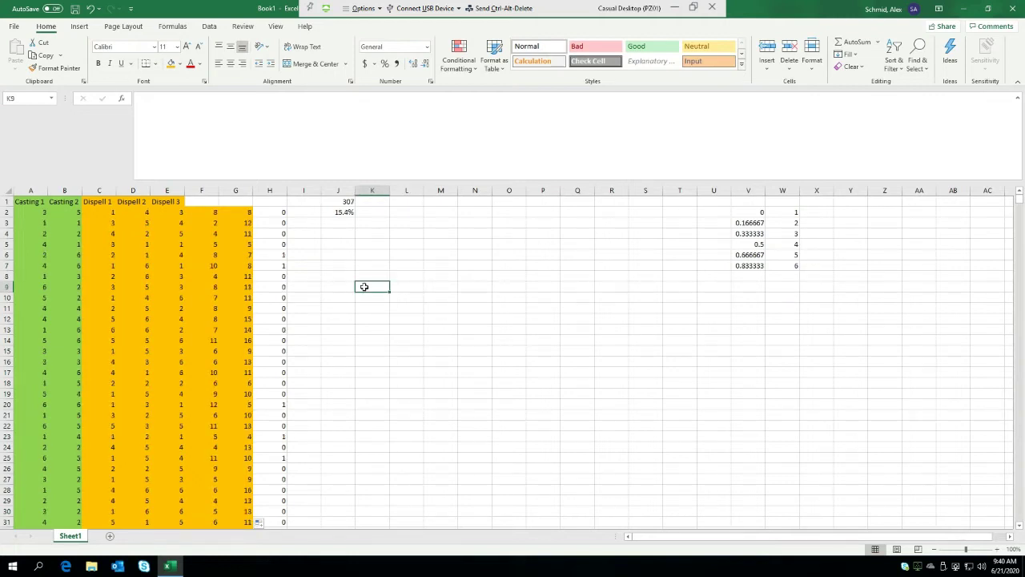
Step: Recalculate the simulation several more times and check the success-rate formula in J2
key(F9)
key(F9)
key(F9)
key(F9)
key(F9)
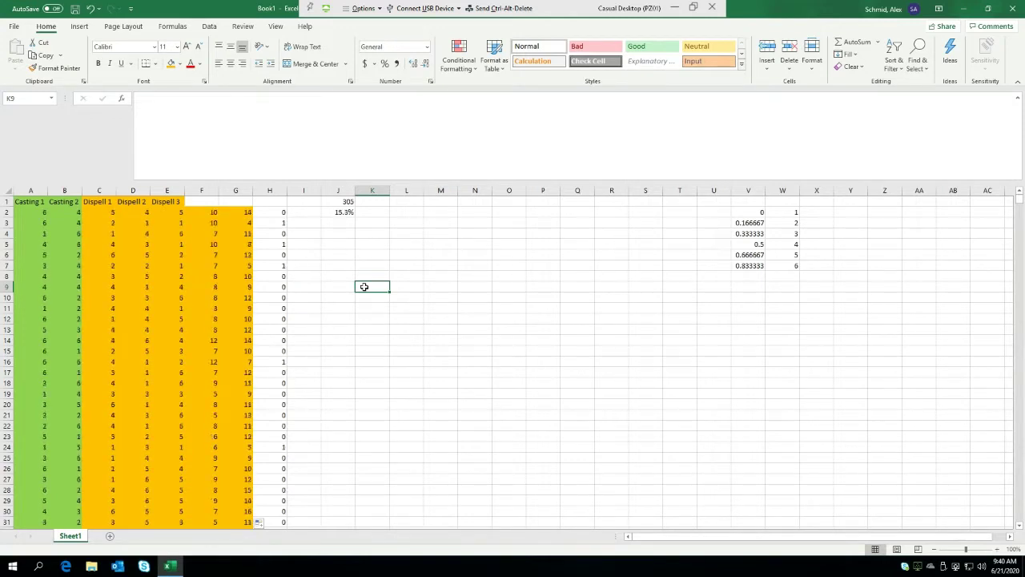
click(352, 215)
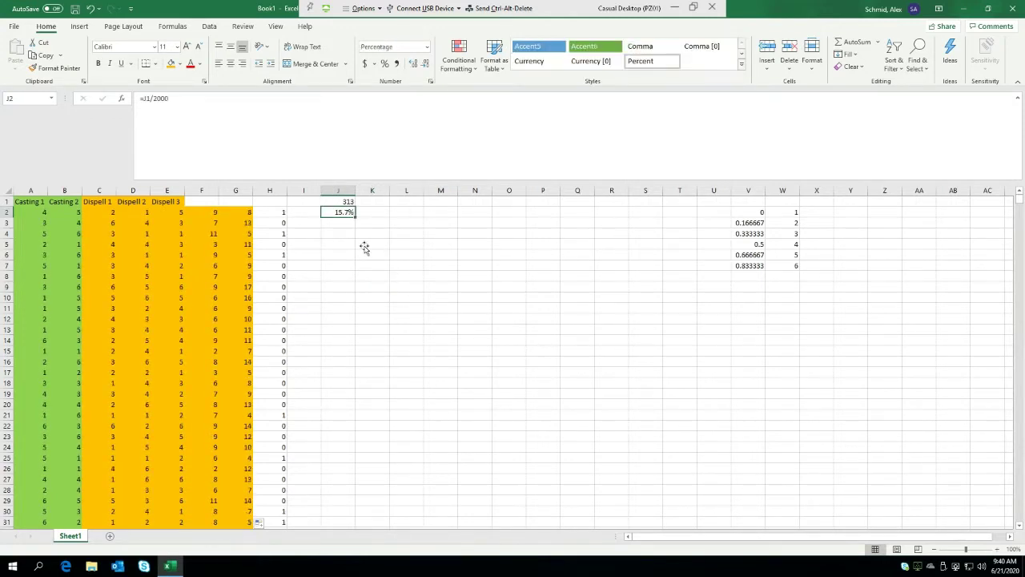
click(407, 293)
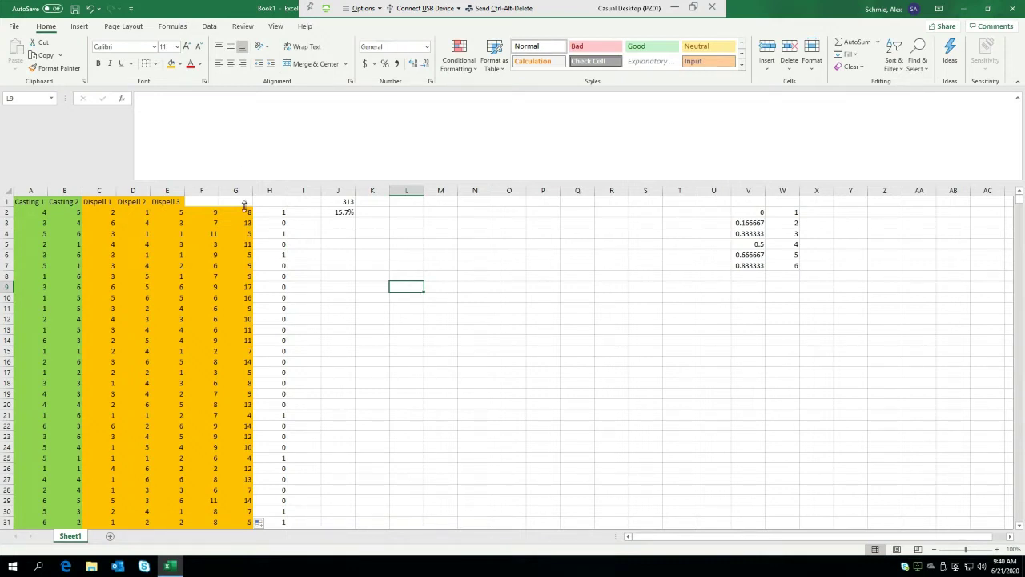
Step: Change the fill color of column F to the same light green as the casting dice columns
click(201, 191)
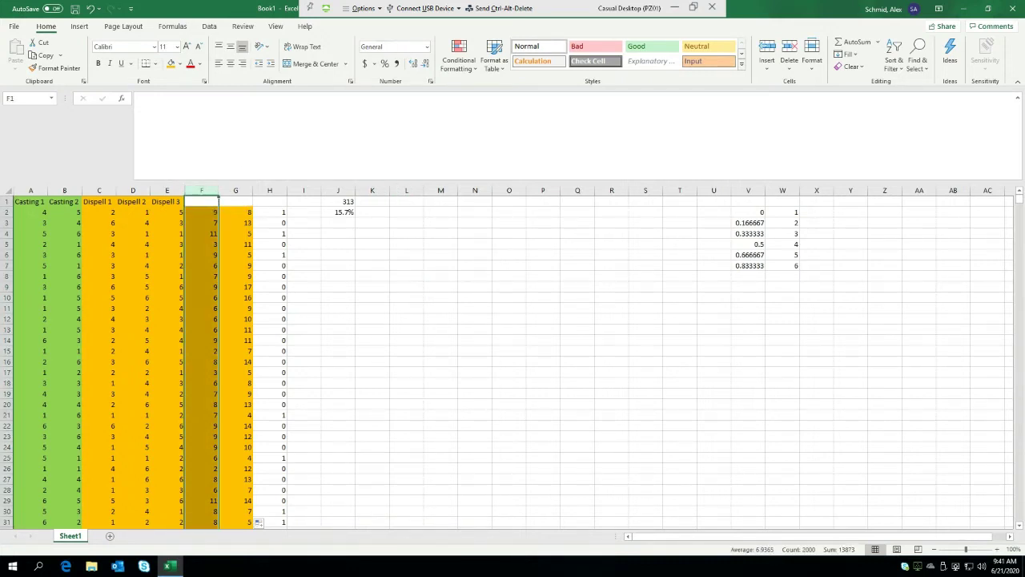
click(179, 65)
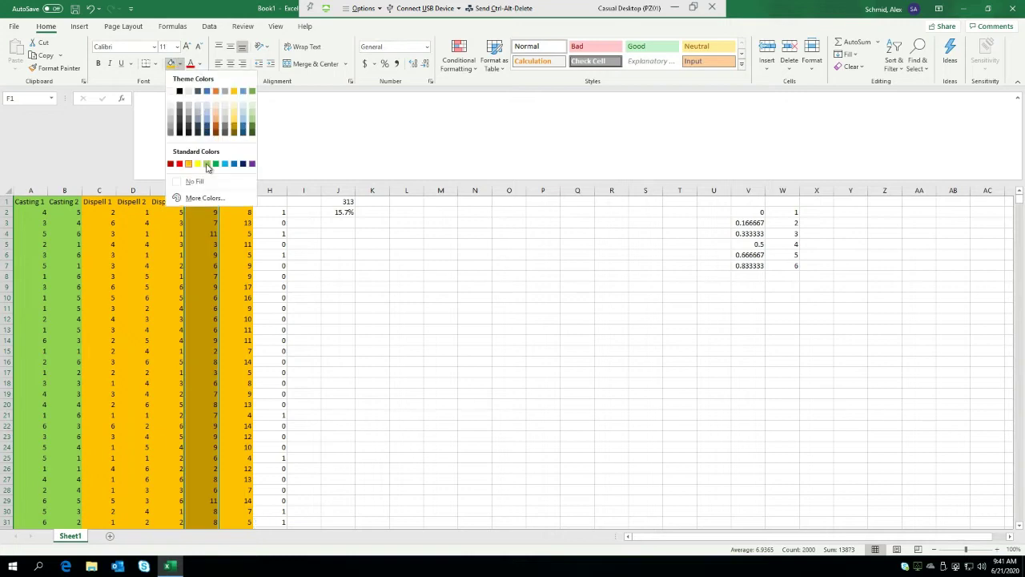
click(207, 164)
click(235, 190)
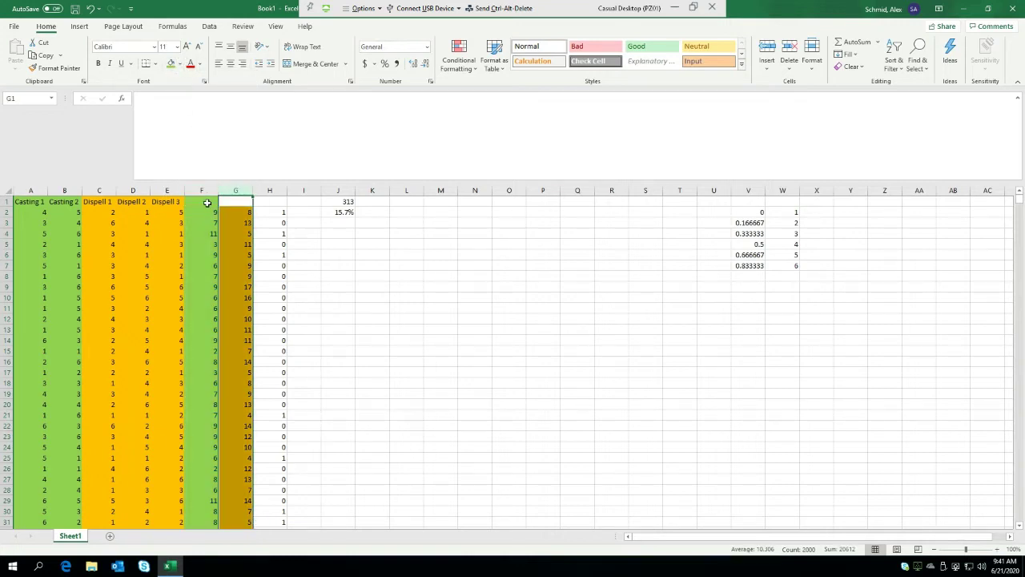
Step: Label the two total columns by entering "Total casting" in F1 and "Total dispel" in G1
click(206, 203)
text(Total Casting)
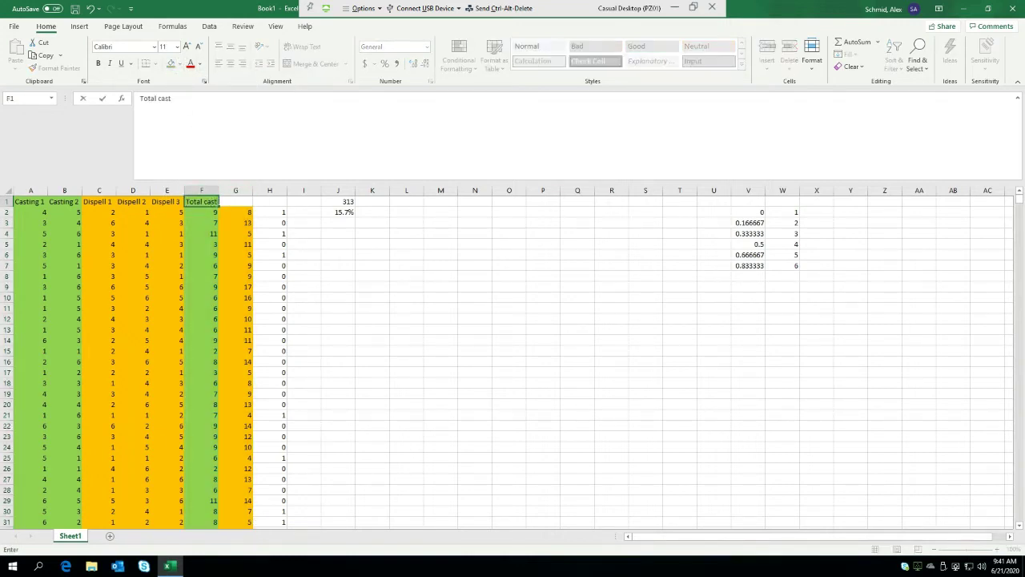
key(Tab)
text(Total dispell)
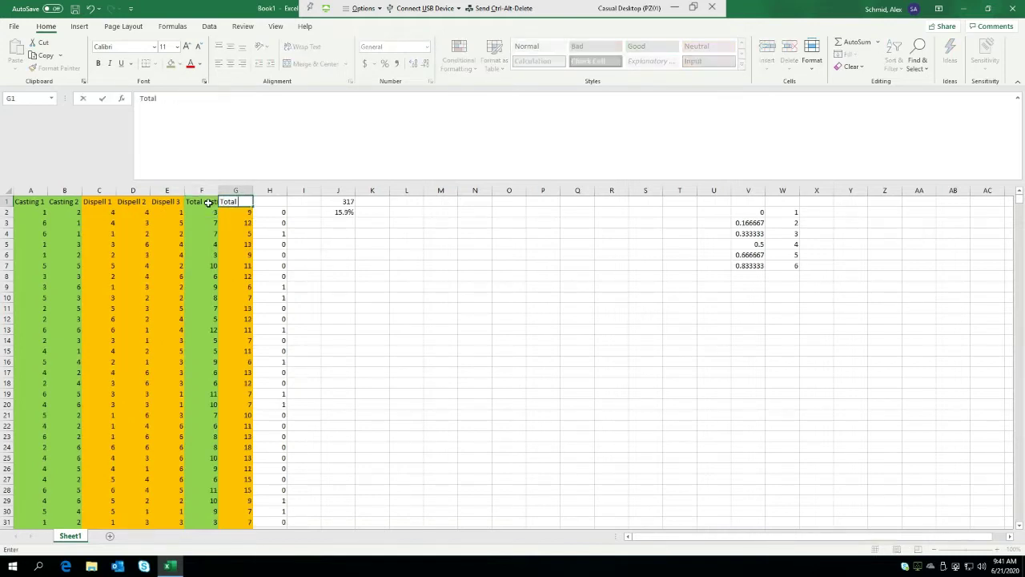
key(Return)
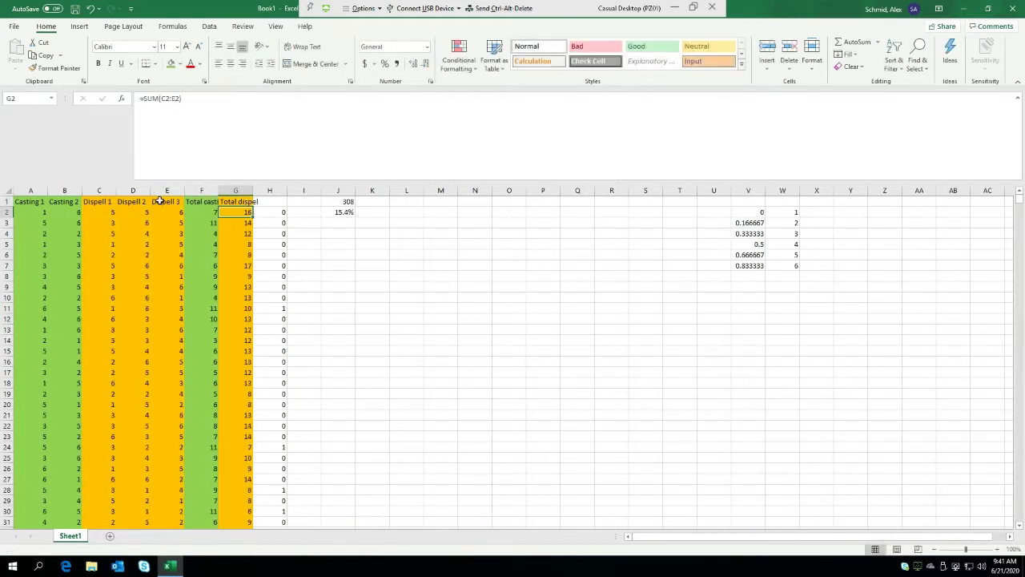
Step: Change the header of the second dispell die in D1 to "Dispel 2"
click(133, 202)
double_click(133, 202)
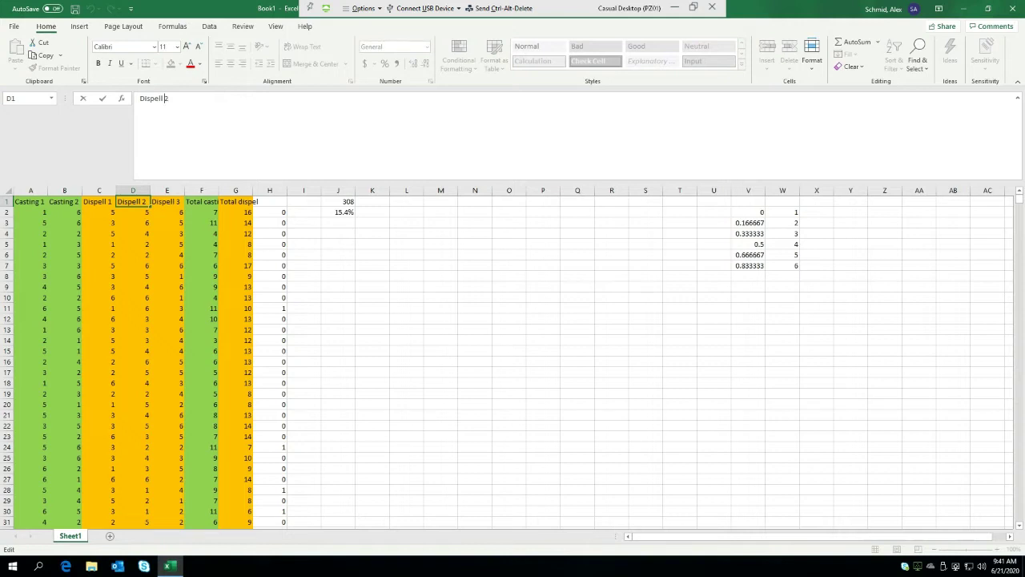
key(Return)
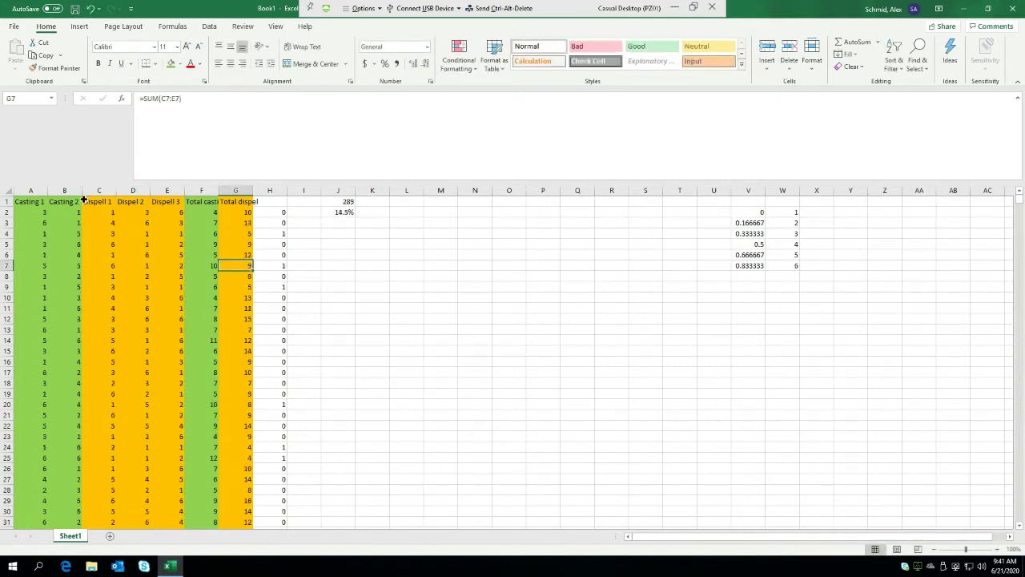
Step: Check the spelling of the header in C1 and change the header in G1 to "Total dispell"
click(97, 202)
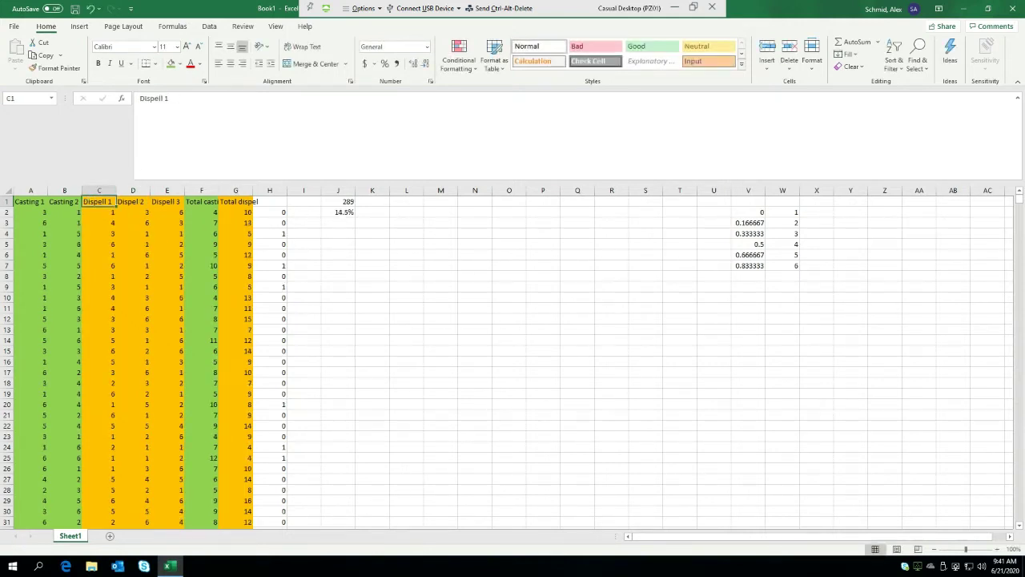
click(131, 223)
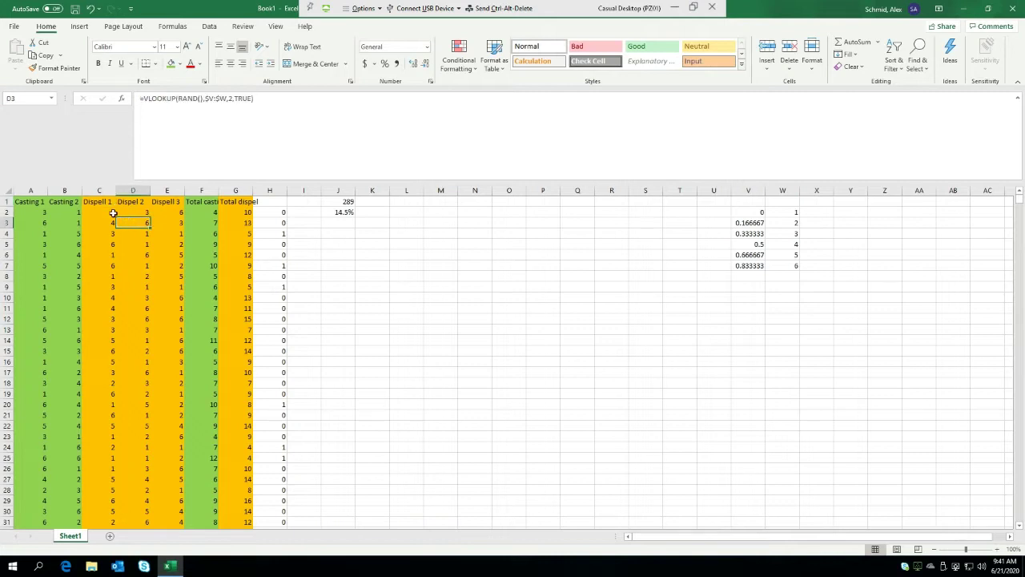
text(l)
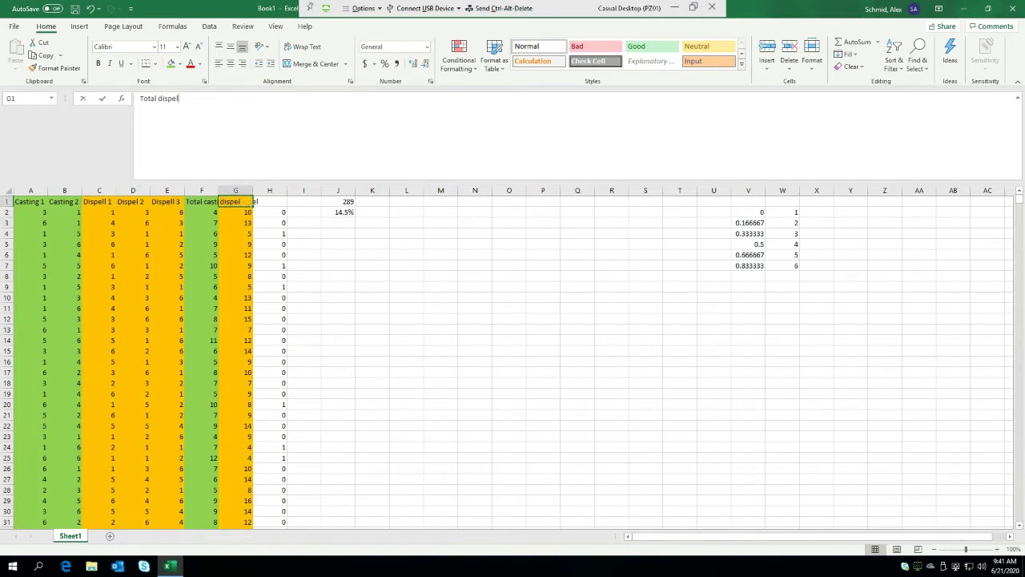
click(338, 273)
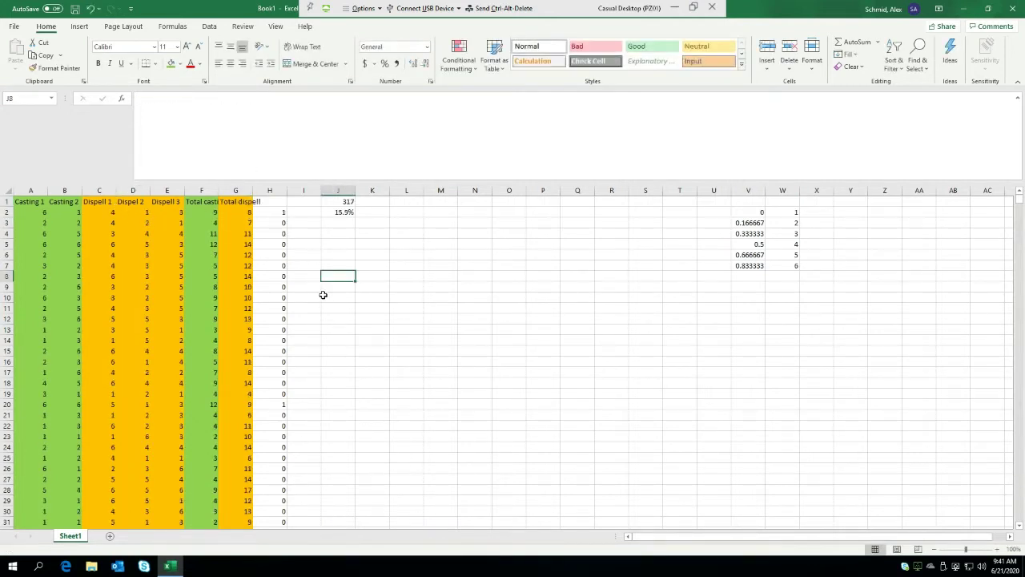
Step: Autofit the widths of columns F and G to their total headers
click(339, 254)
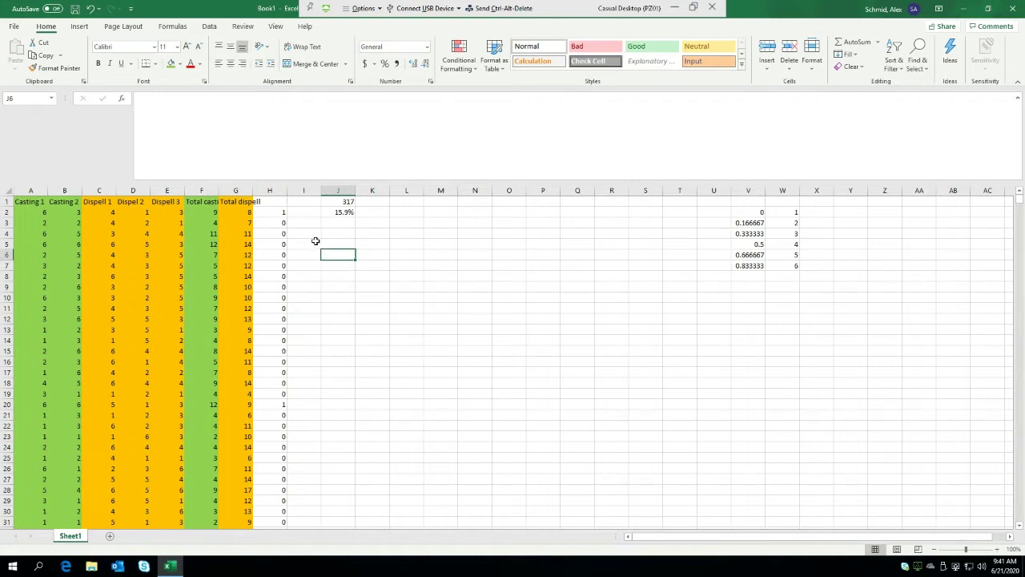
click(258, 306)
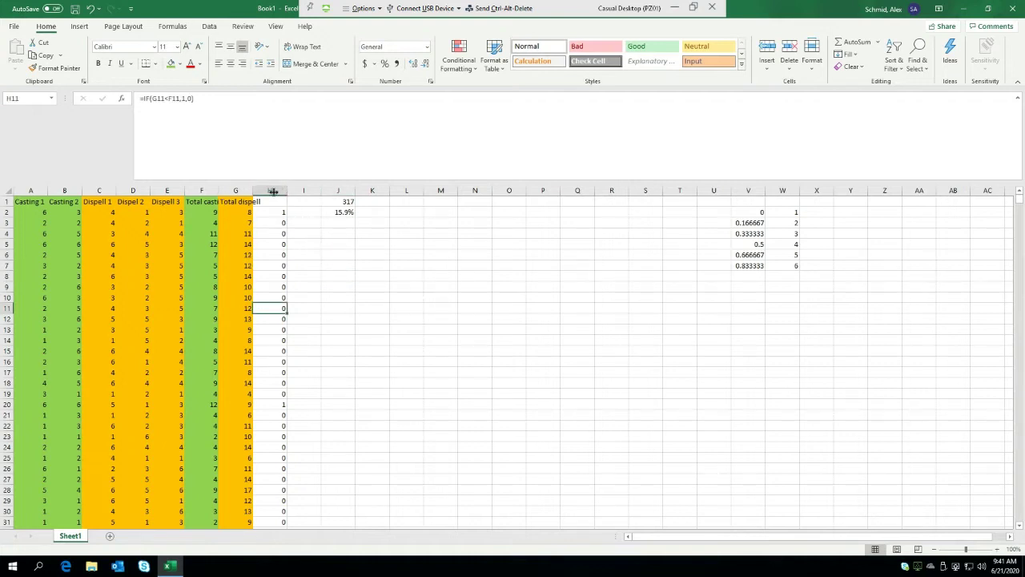
double_click(253, 190)
double_click(218, 189)
click(313, 265)
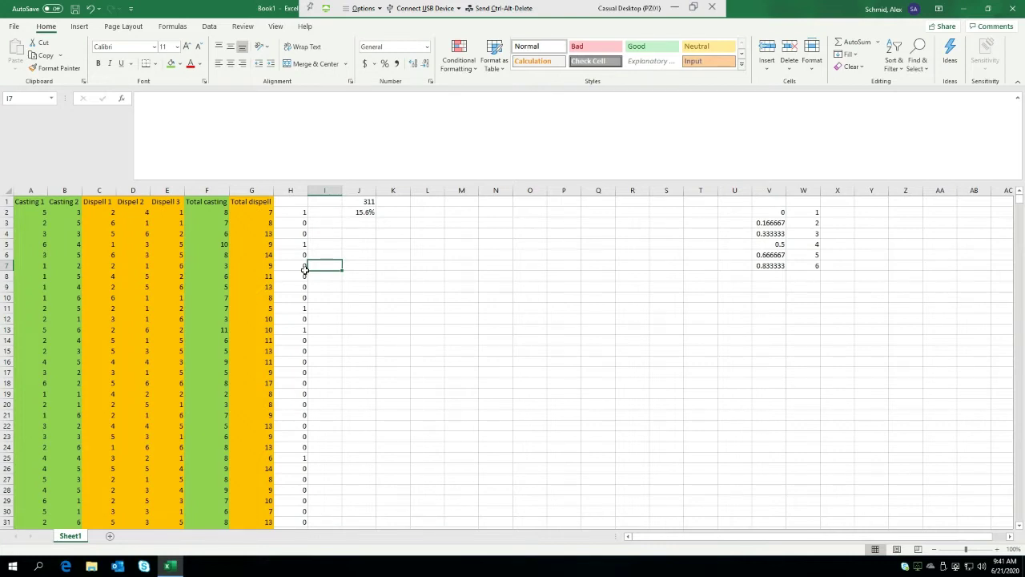
click(305, 211)
click(359, 211)
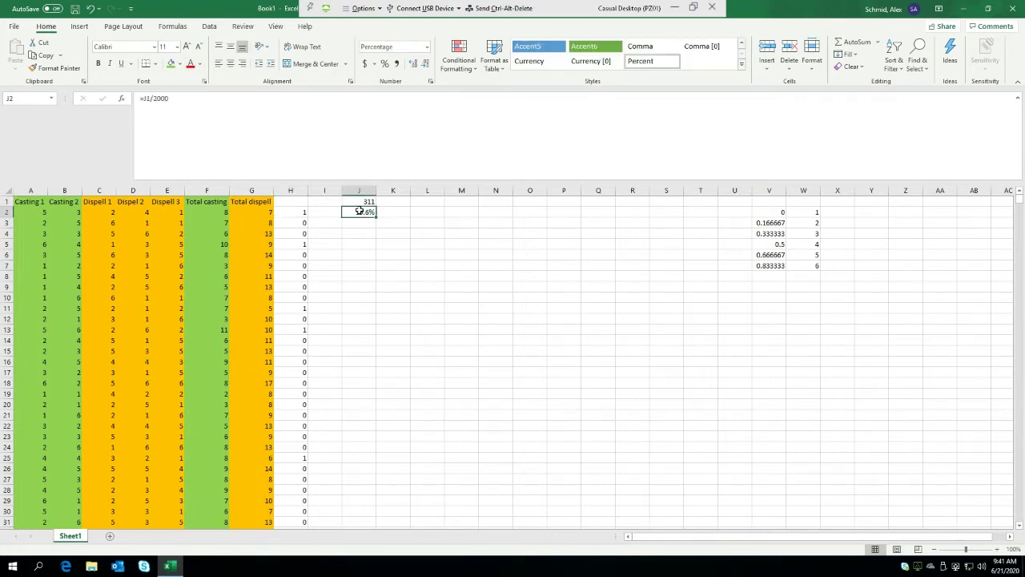
click(491, 231)
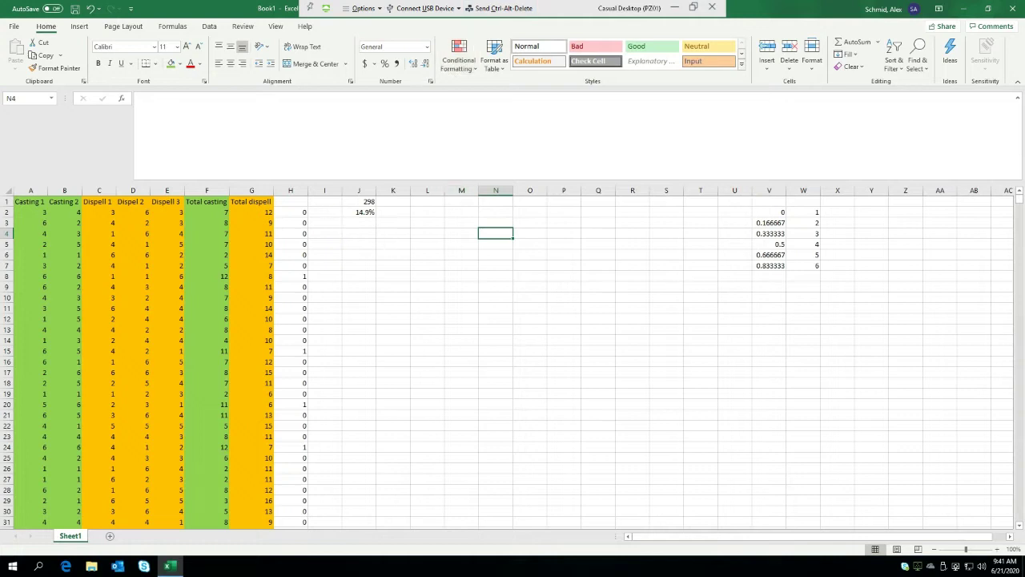
click(534, 200)
click(571, 200)
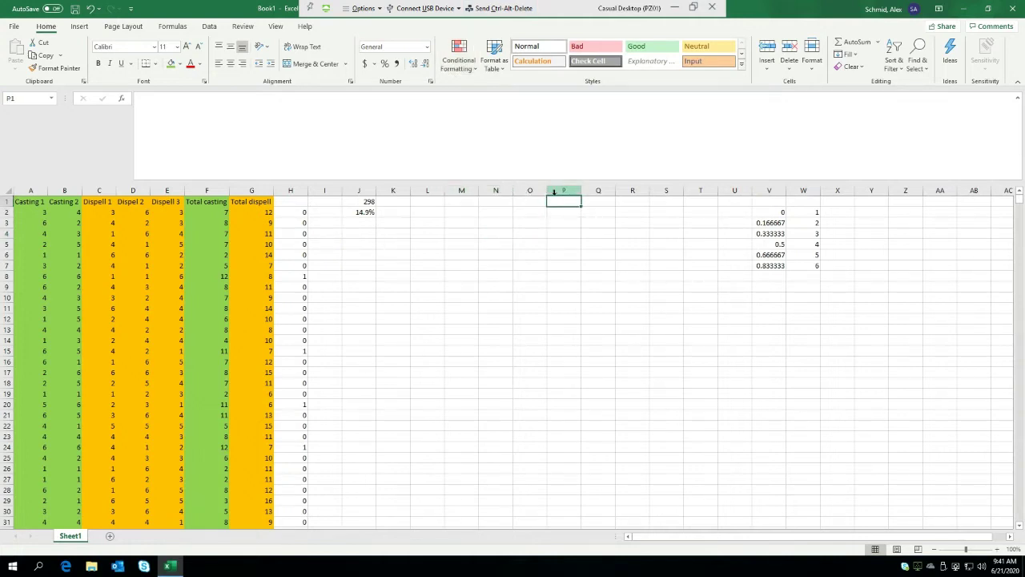
text(Castin)
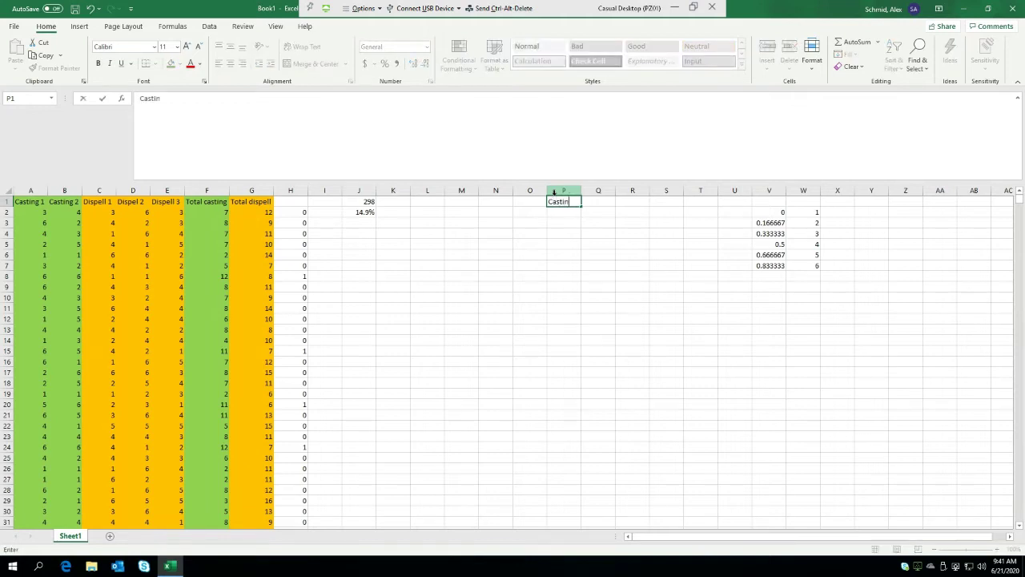
key(BackSpace)
key(BackSpace)
key(BackSpace)
key(BackSpace)
key(BackSpace)
key(BackSpace)
text(casting)
key(BackSpace)
key(BackSpace)
key(BackSpace)
key(BackSpace)
key(BackSpace)
key(BackSpace)
key(BackSpace)
Step: Enter the label "Roll Needed" in P1 and autofit column P to it
text(Roll Needed)
key(BackSpace)
key(BackSpace)
text(ed)
key(Return)
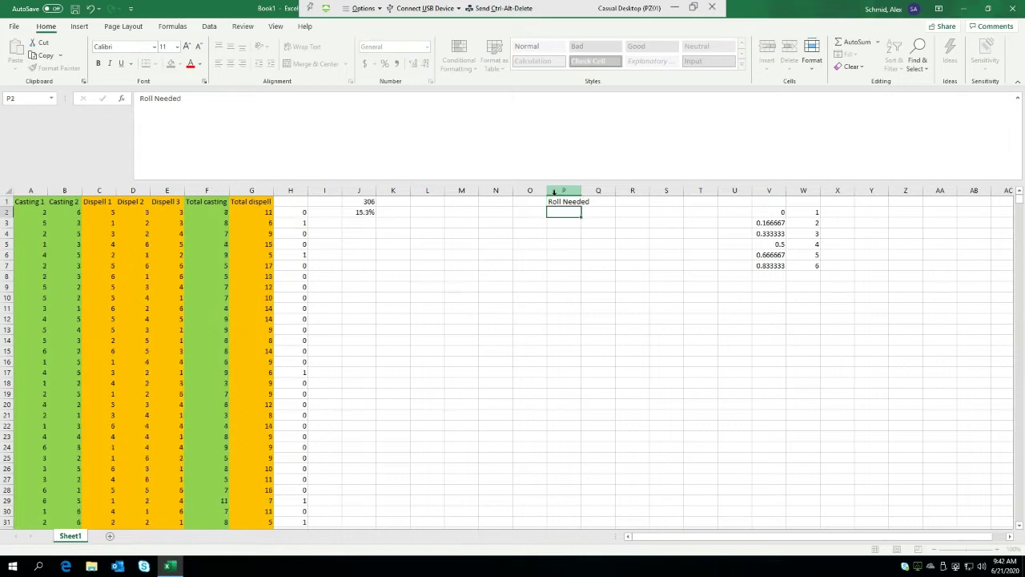
click(555, 202)
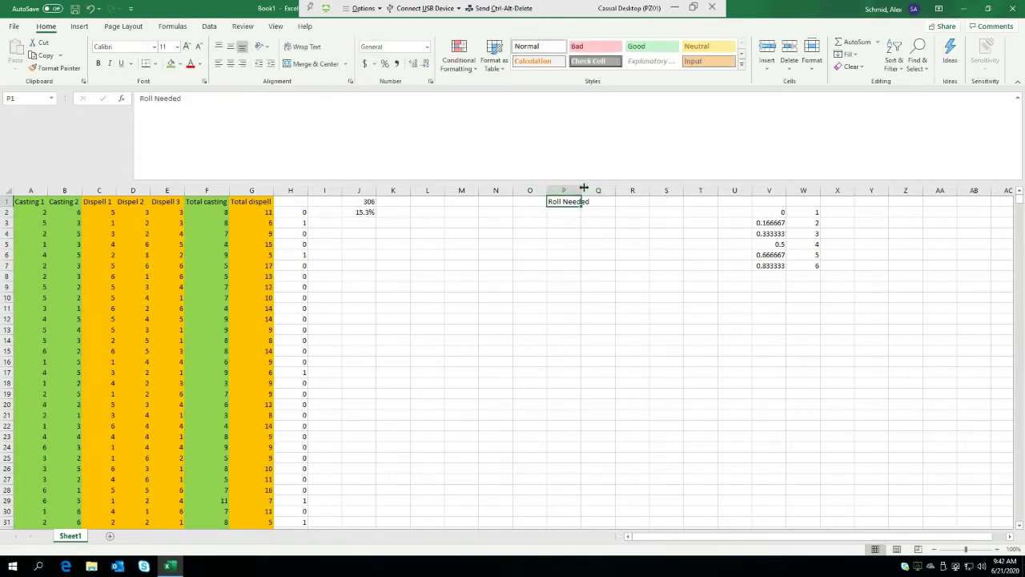
double_click(583, 190)
click(644, 307)
Step: List the needed roll values 5, 6, 7, 9, 10 and 11 down column Q in Q1:Q6
click(609, 202)
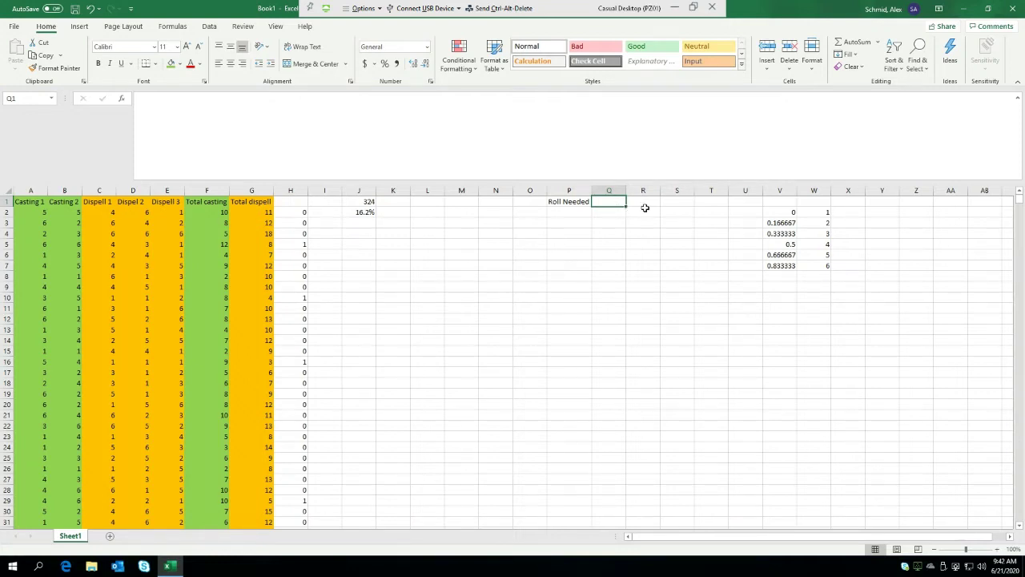
text(5)
key(Return)
text(6)
key(Return)
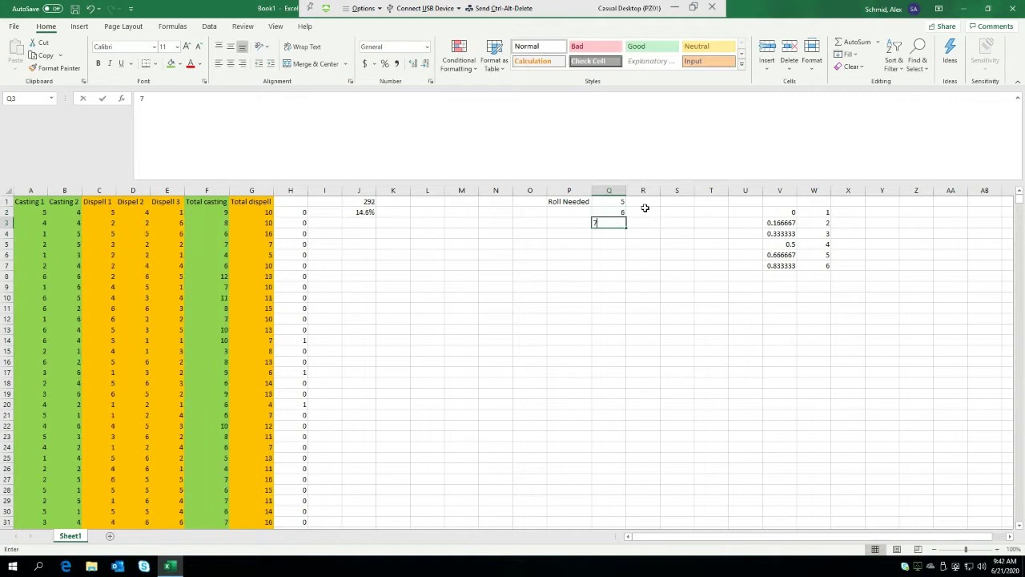
text(7)
key(Return)
text(89)
key(Return)
key(Up)
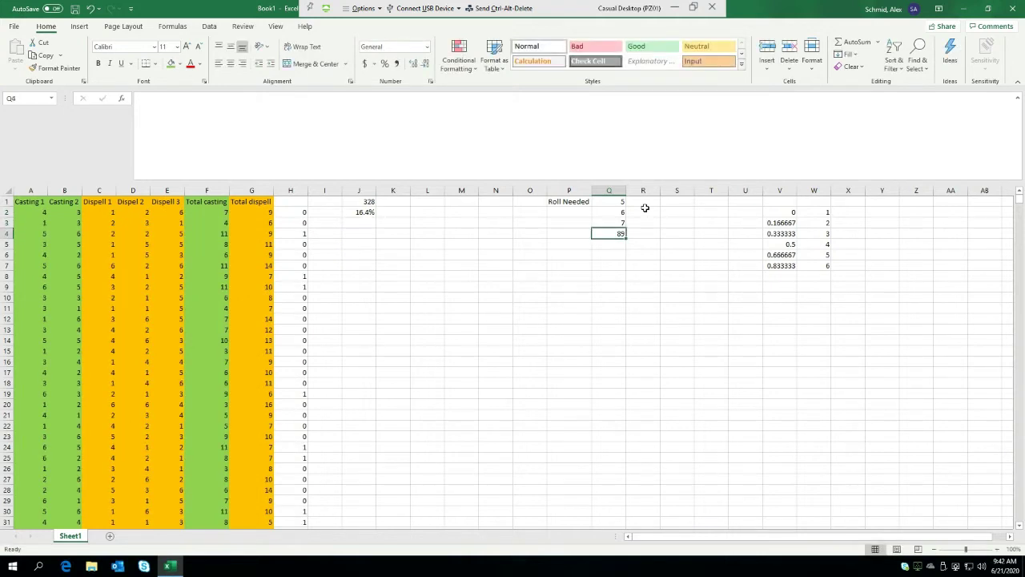
text(9)
key(Return)
text(10)
key(Return)
text(11)
key(Return)
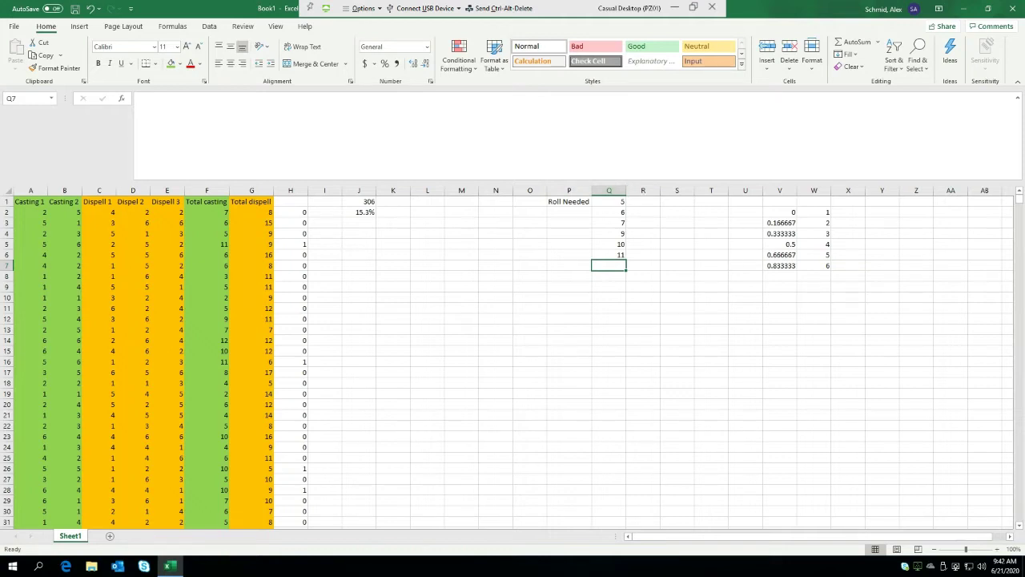
Step: Delete the success count and success percentage from J1:J2
drag(366, 211, 366, 199)
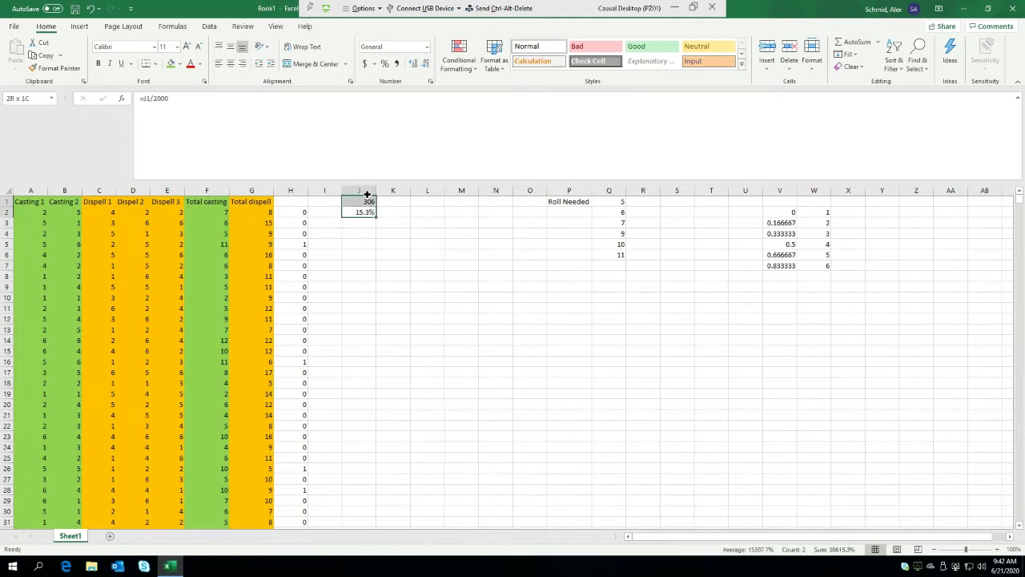
key(Delete)
click(366, 337)
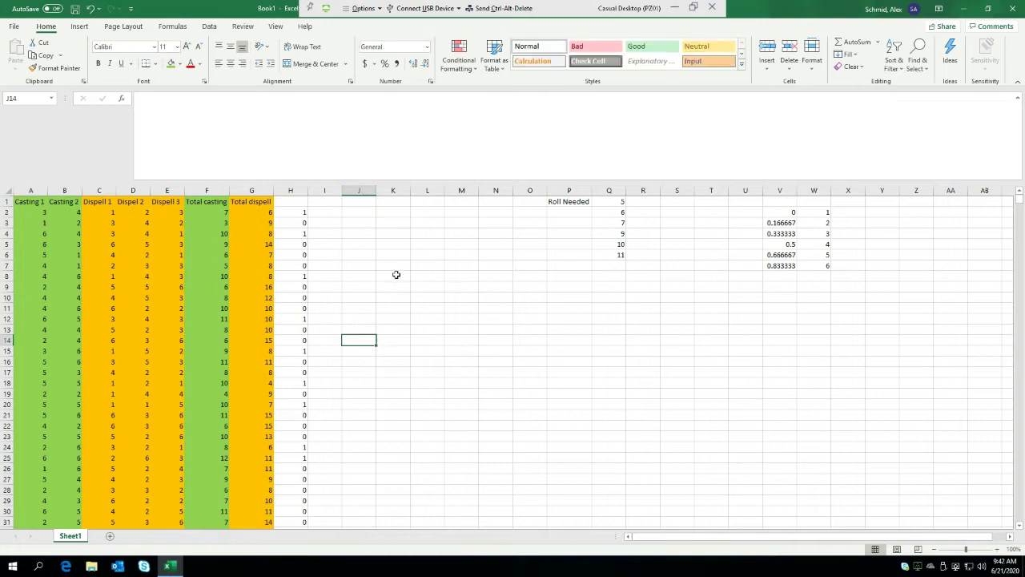
click(370, 295)
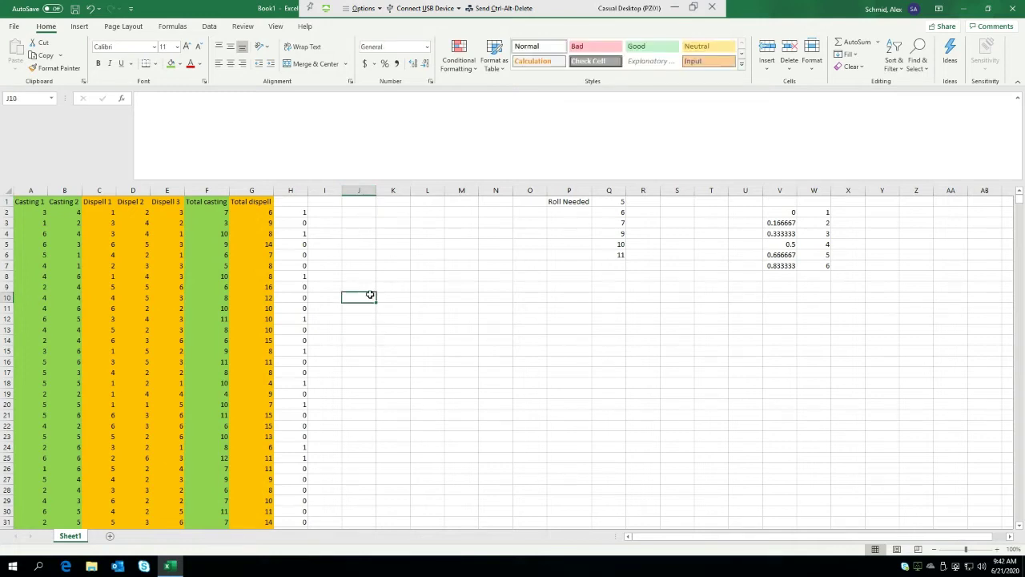
Step: Move the success-flag column from column H to column N, then select the emptied cell H1
click(289, 190)
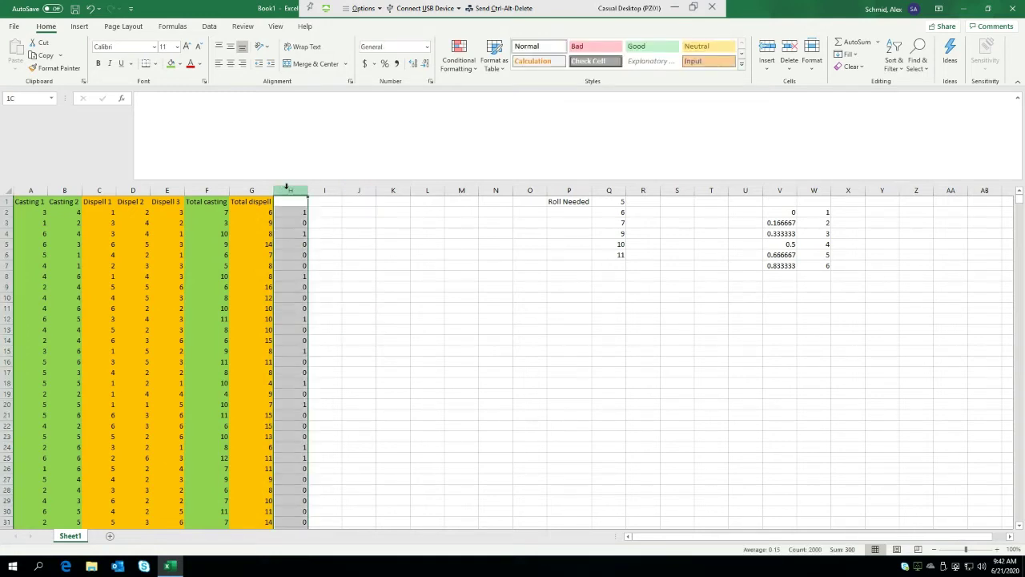
click(385, 256)
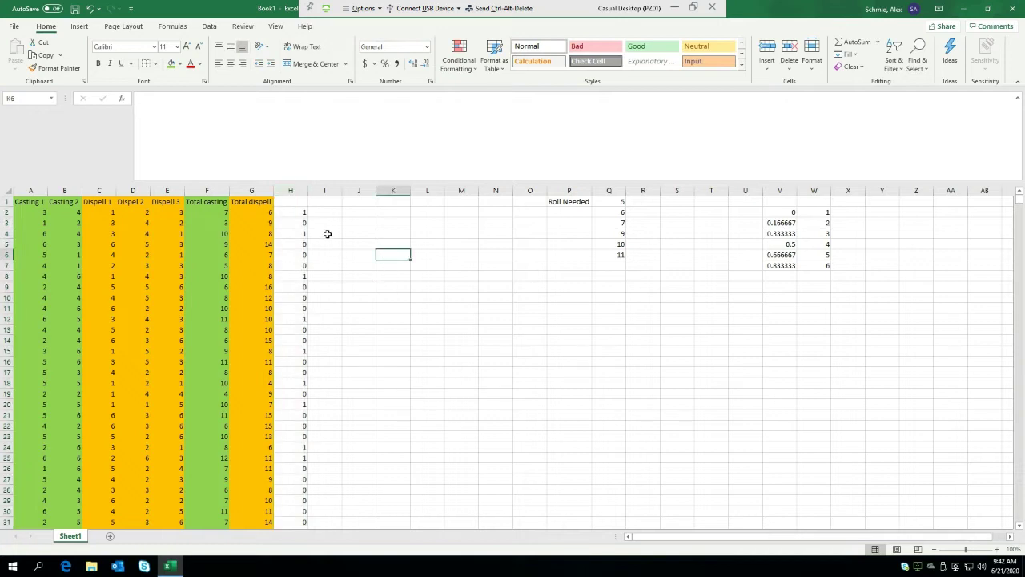
click(303, 187)
key(ctrl+x)
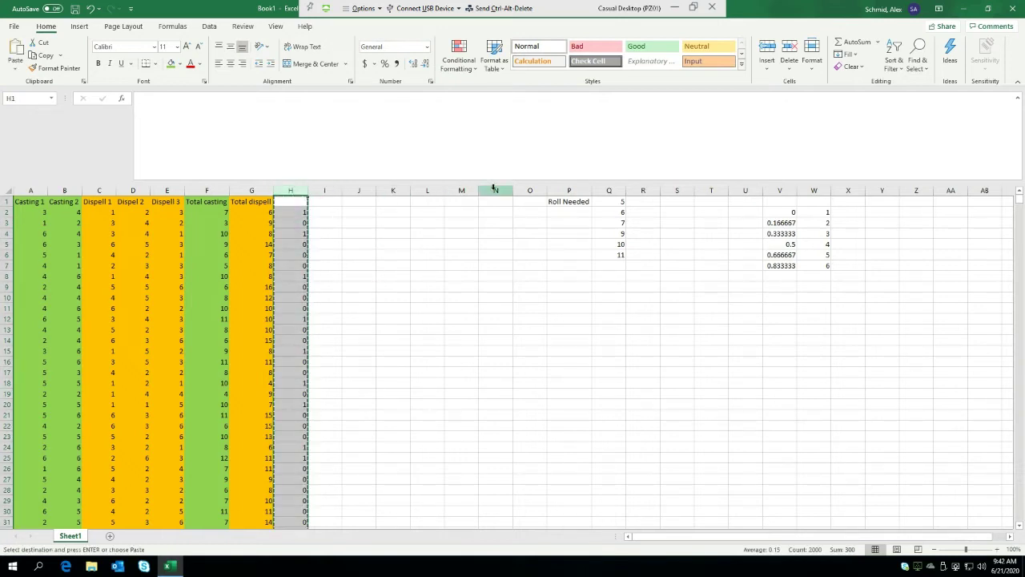
click(493, 190)
key(ctrl+v)
click(539, 369)
click(300, 201)
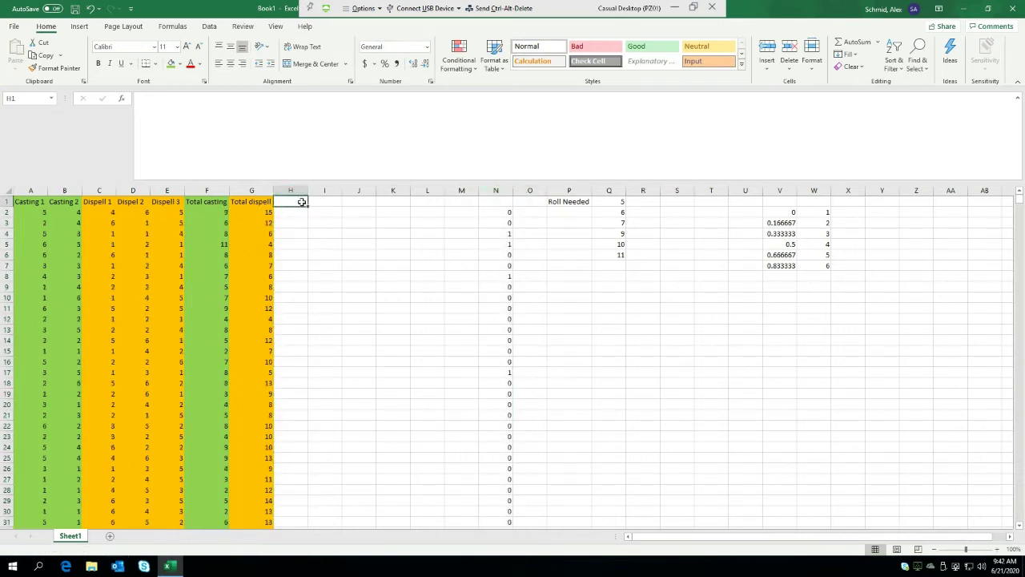
Step: Fill the empty columns H through M with the standard yellow colour
drag(643, 244, 619, 251)
click(392, 224)
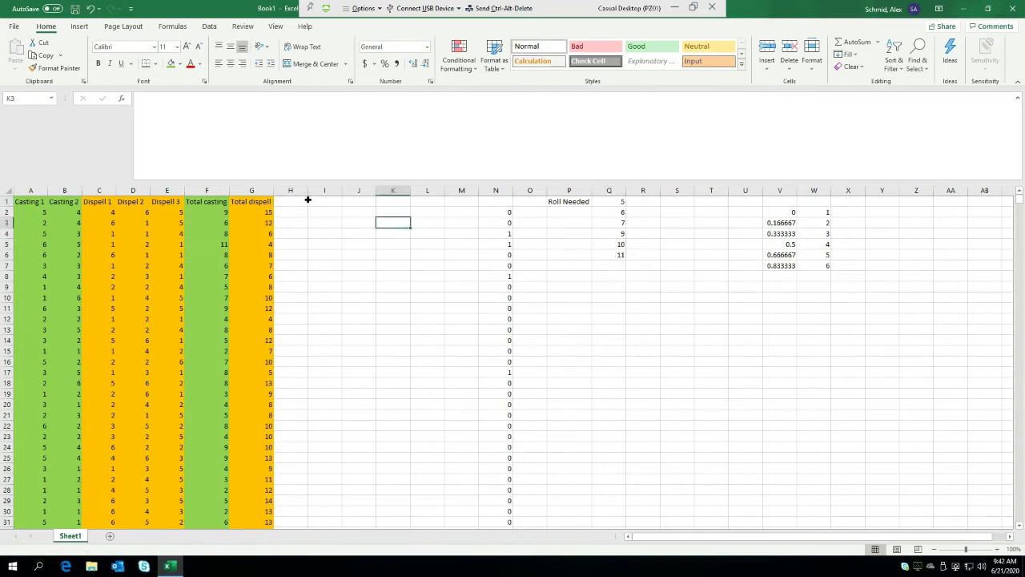
mouse_move(307, 200)
mouse_down()
mouse_move(458, 190)
mouse_move(300, 192)
mouse_up()
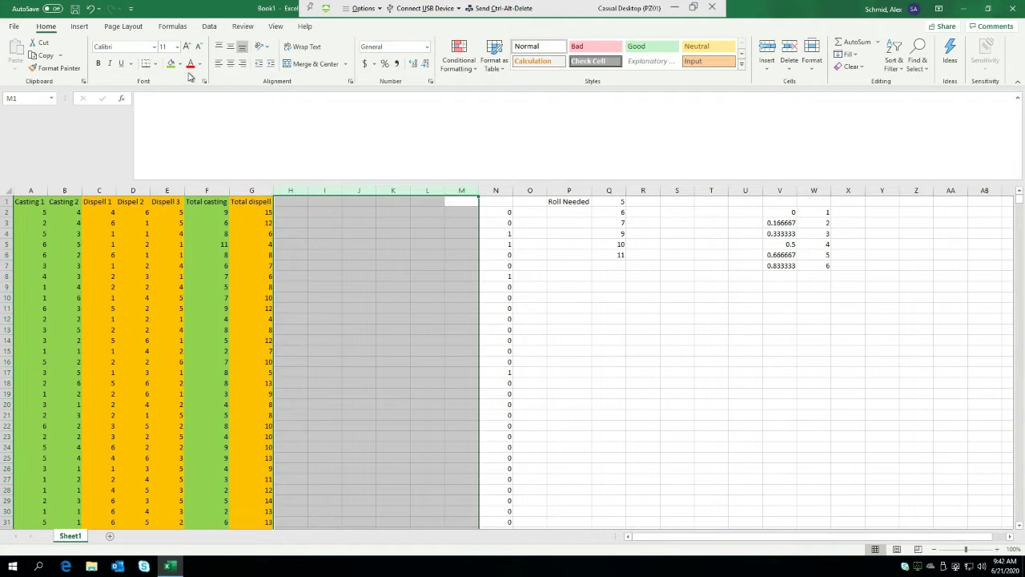
click(180, 63)
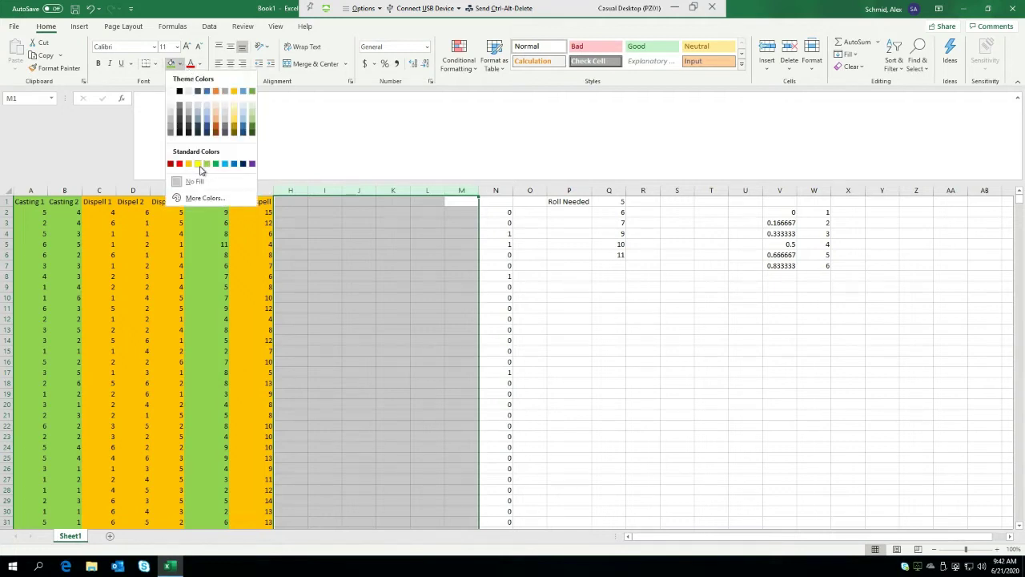
click(199, 164)
click(351, 292)
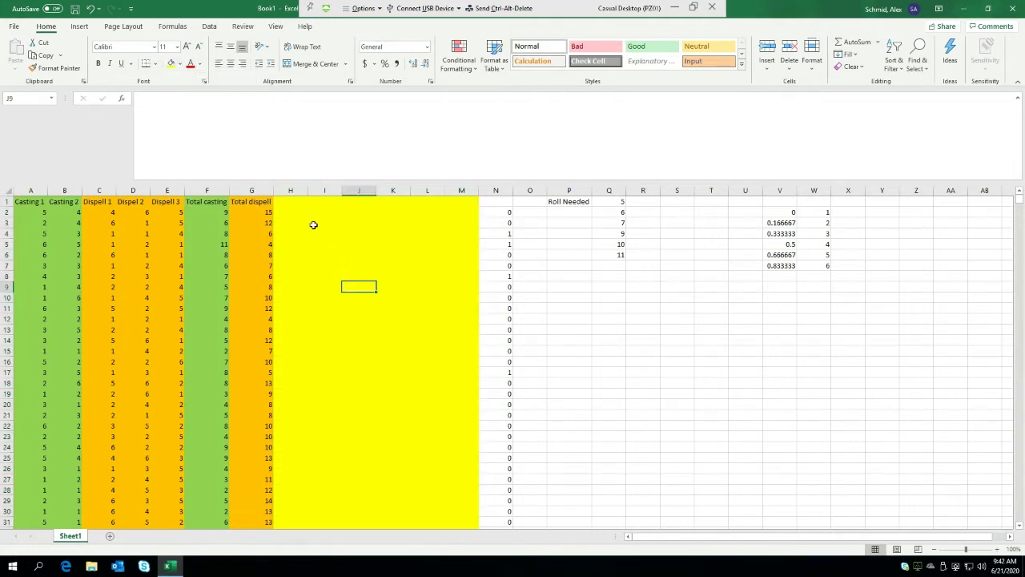
click(297, 205)
click(318, 242)
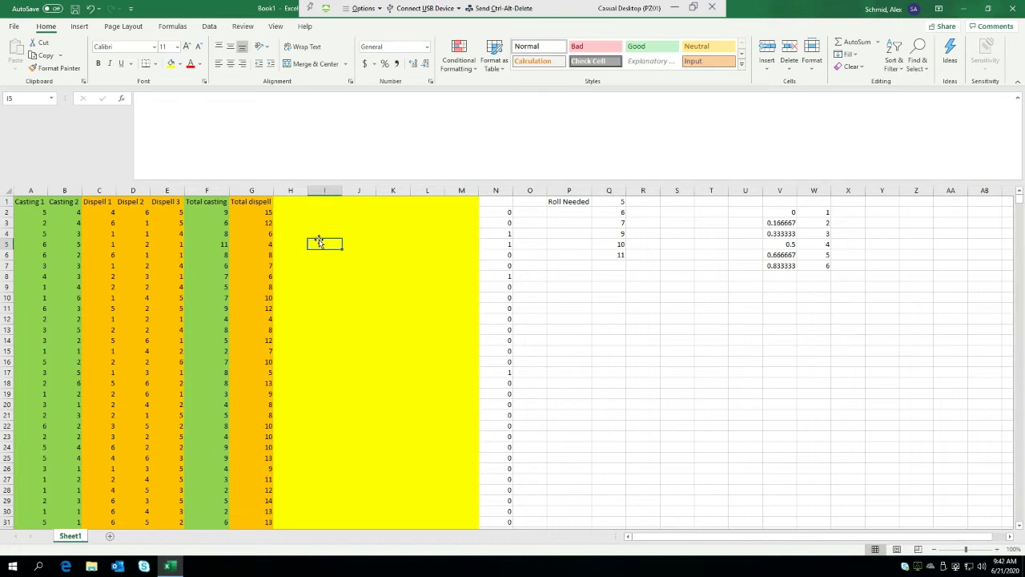
click(212, 215)
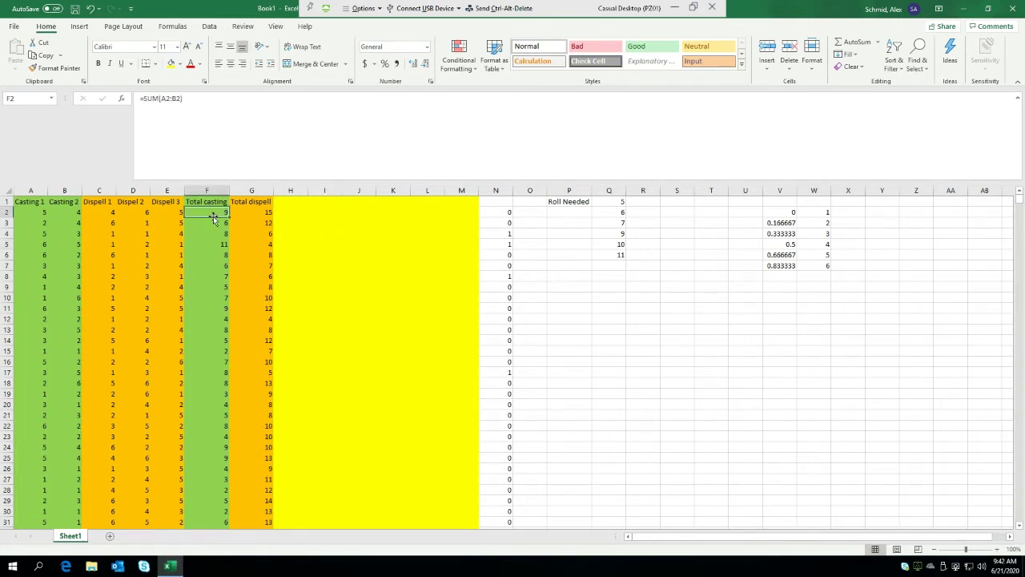
click(310, 263)
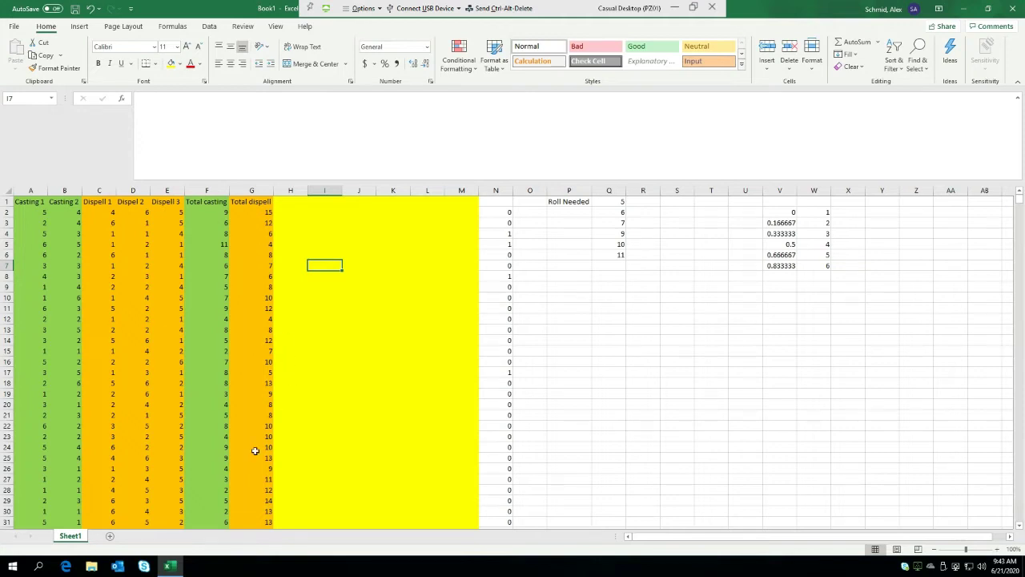
mouse_move(169, 566)
drag(353, 414, 355, 409)
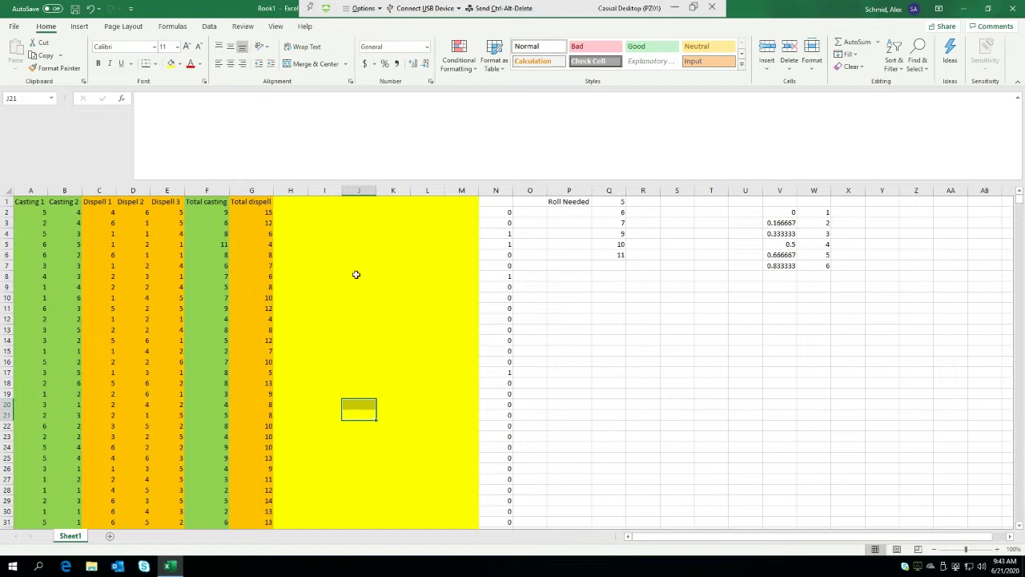
click(292, 208)
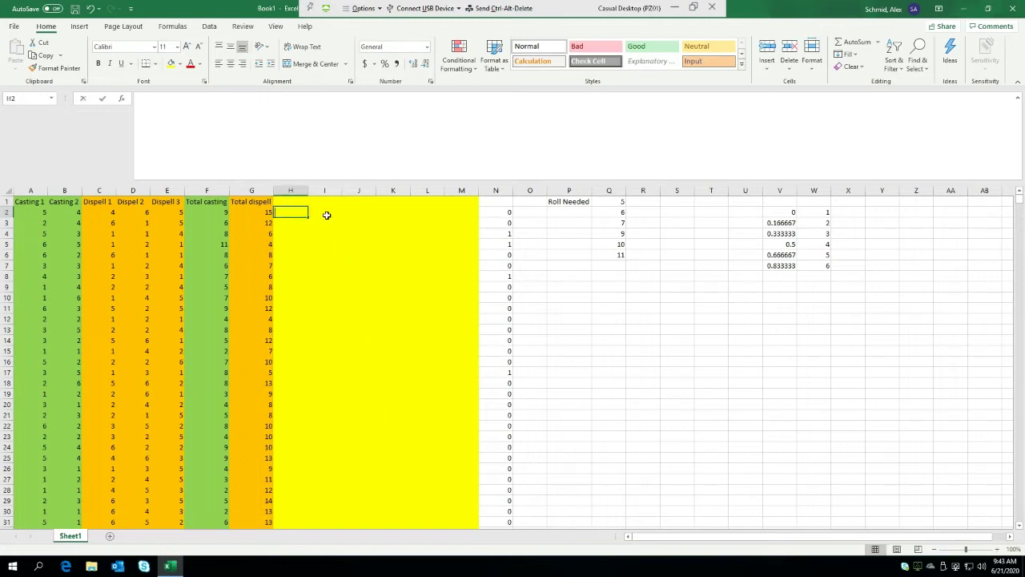
text(=If))
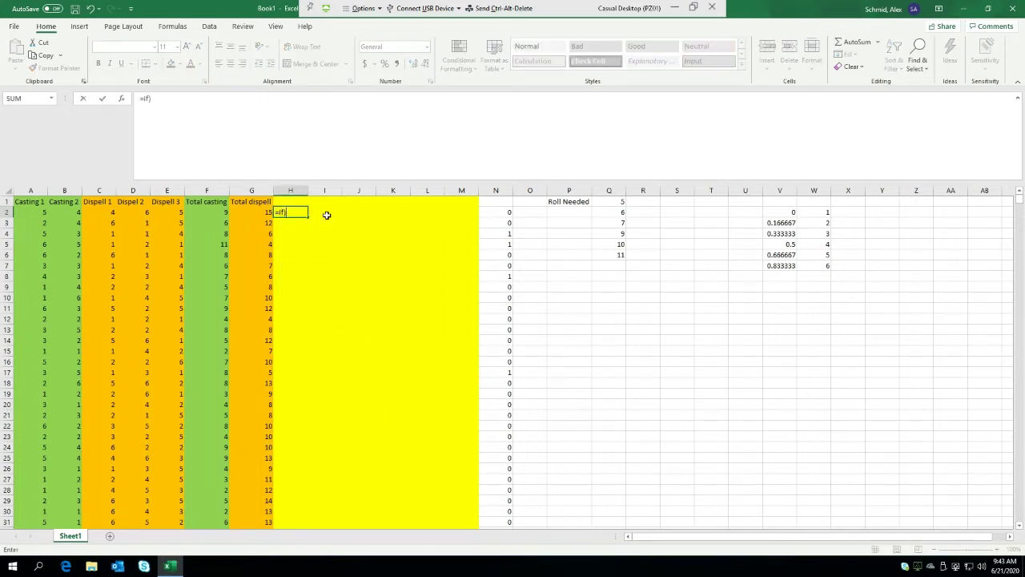
key(BackSpace)
text(()
key(Escape)
Step: Enter the needed roll values 5, 6, 7, 8, 9 and 10 as headers across H1:M1
key(Up)
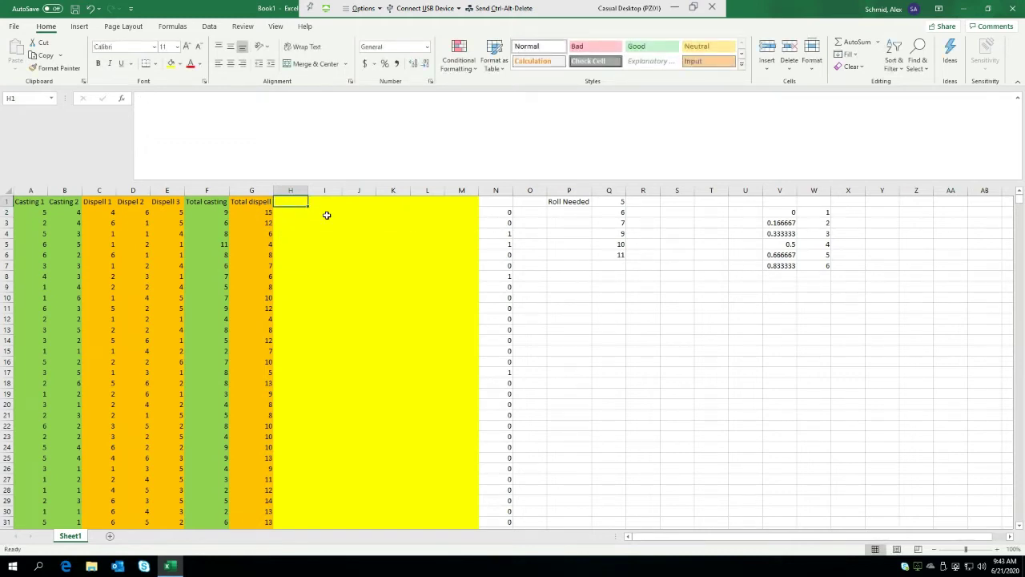
text(5)
key(Tab)
text(6)
key(Tab)
text(7)
key(Tab)
text(8)
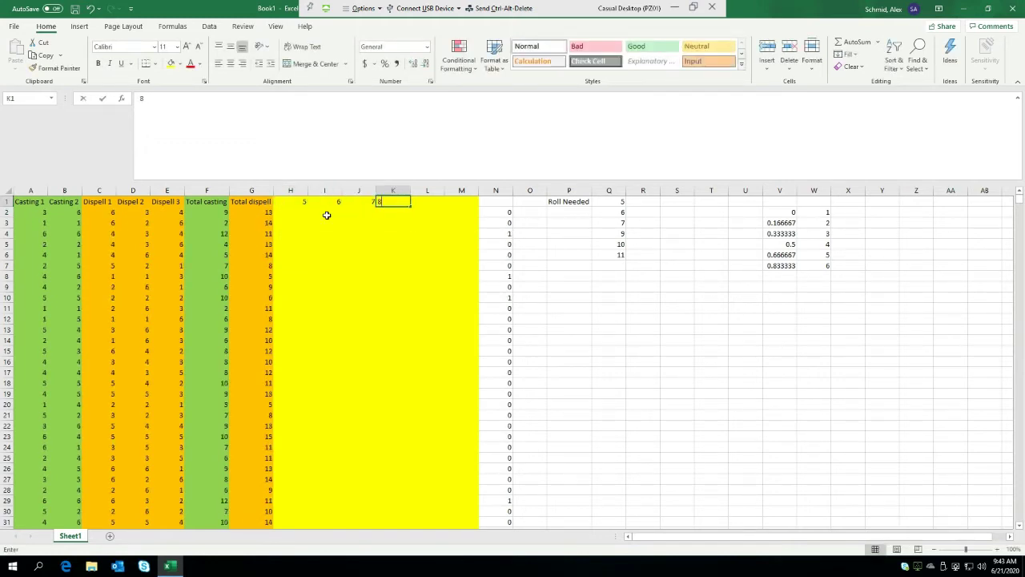
key(Tab)
text(90)
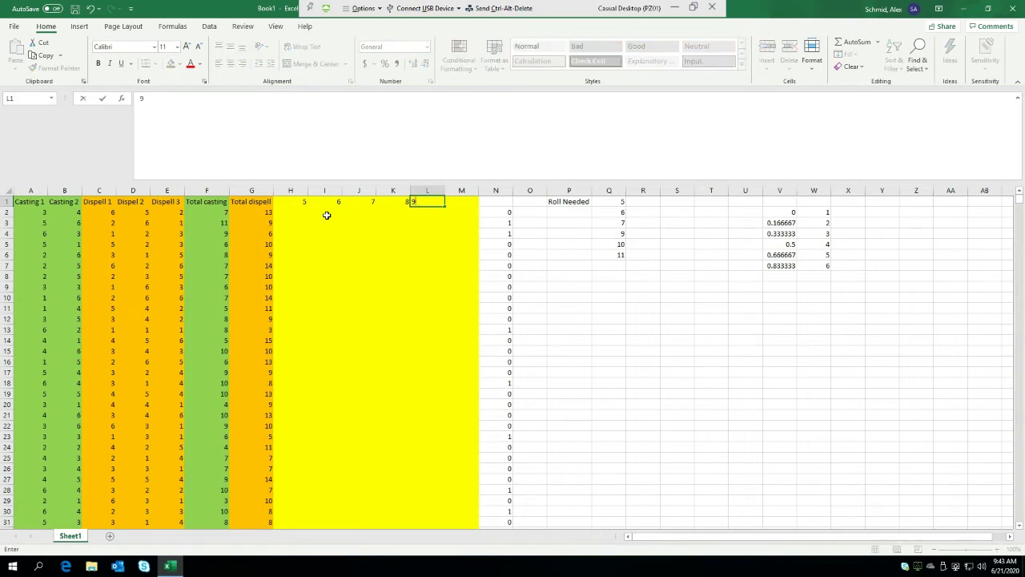
key(Tab)
text(11)
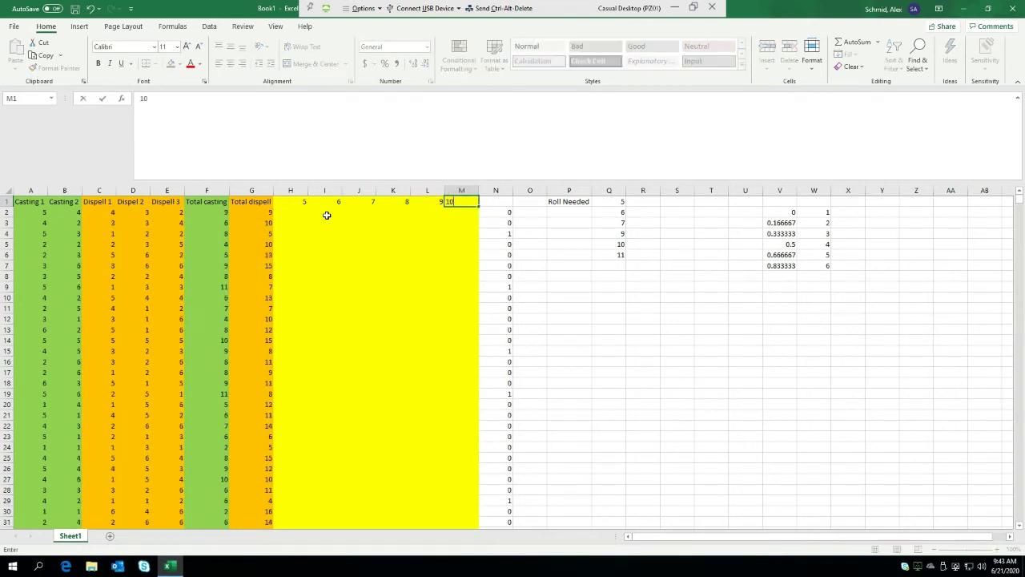
key(Return)
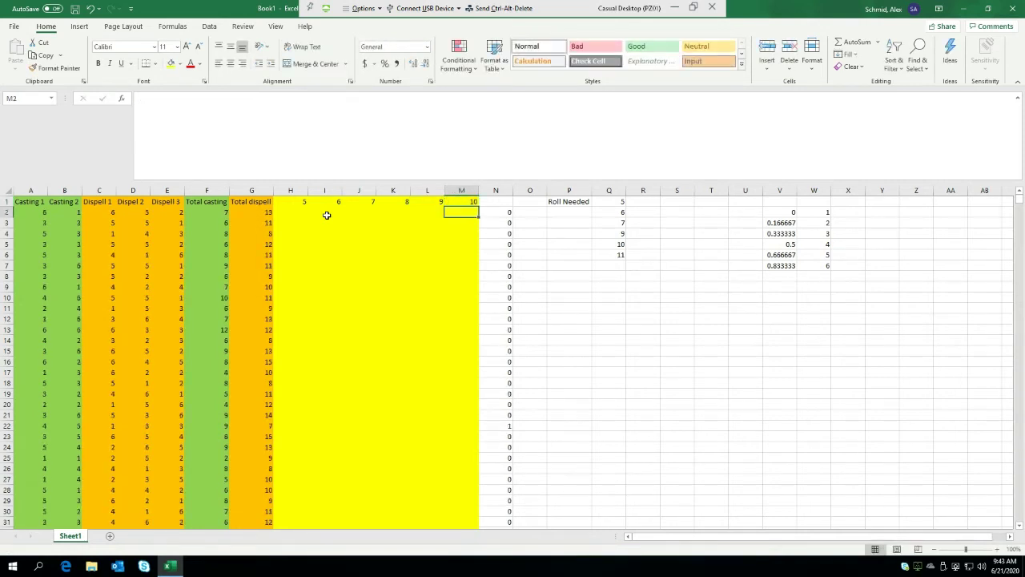
Step: Insert a new column before the success-flag column N and enter the header 11 in N1
right_click(485, 192)
click(517, 284)
click(496, 232)
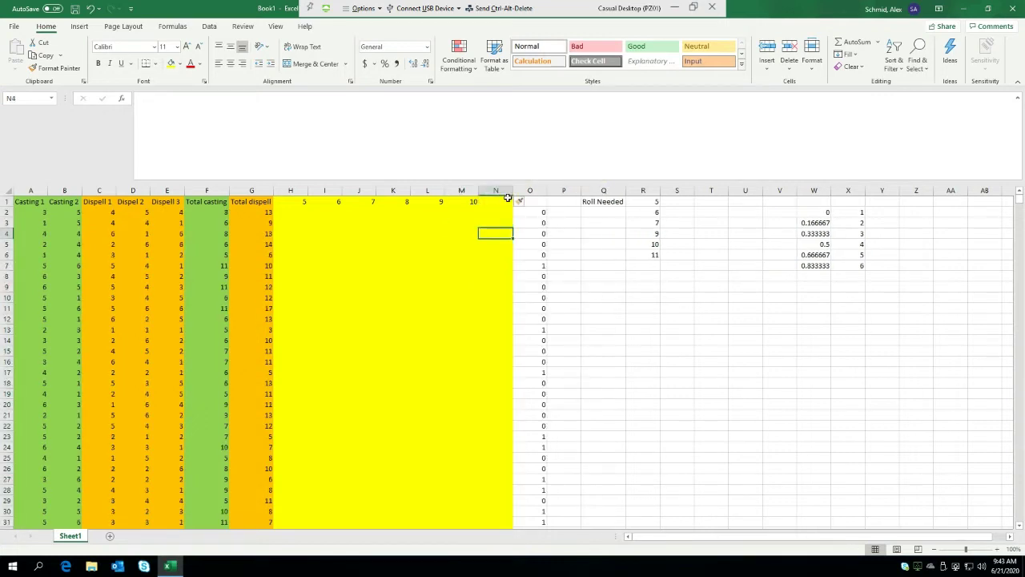
click(496, 201)
text(11)
key(Return)
Step: Centre, underline and bold the needed roll headers in H1:N1
mouse_move(301, 201)
mouse_down()
mouse_move(529, 201)
mouse_move(303, 201)
mouse_up()
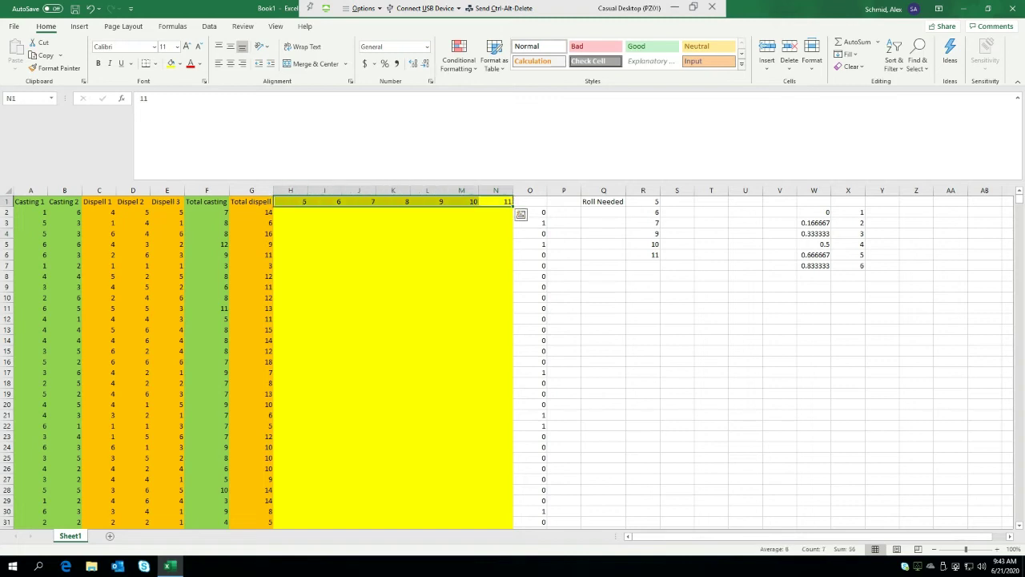
click(230, 63)
click(121, 64)
click(99, 64)
click(462, 297)
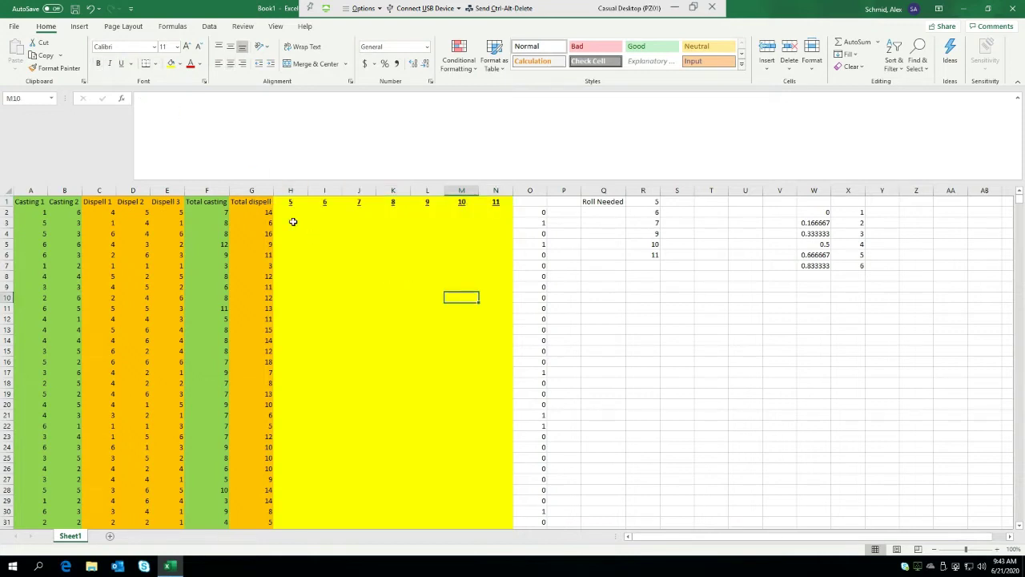
Step: Try to enter the formula =IF(F2<H1$,1,0) in H2 to compare total casting with the needed roll
click(291, 215)
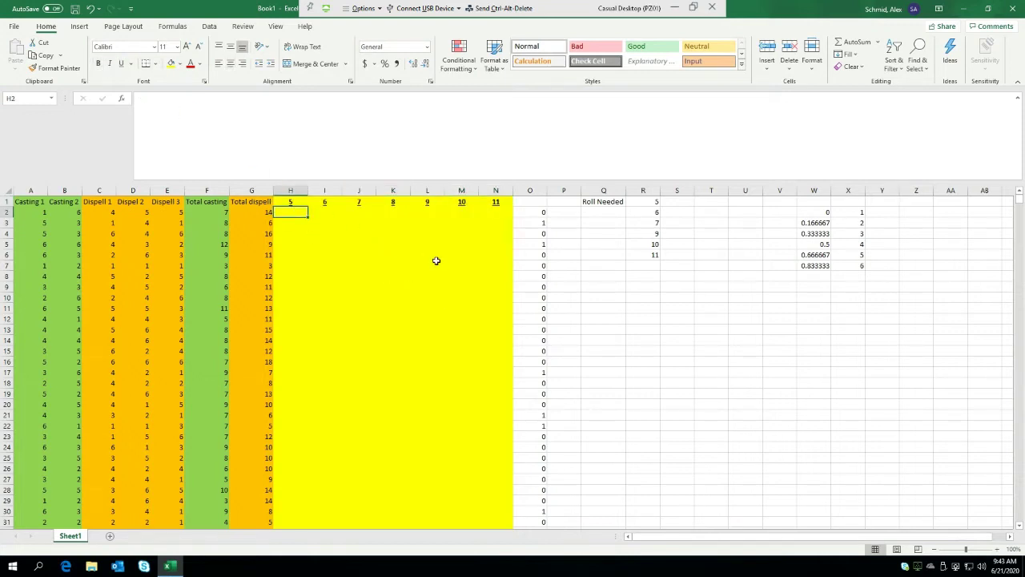
text(=if()
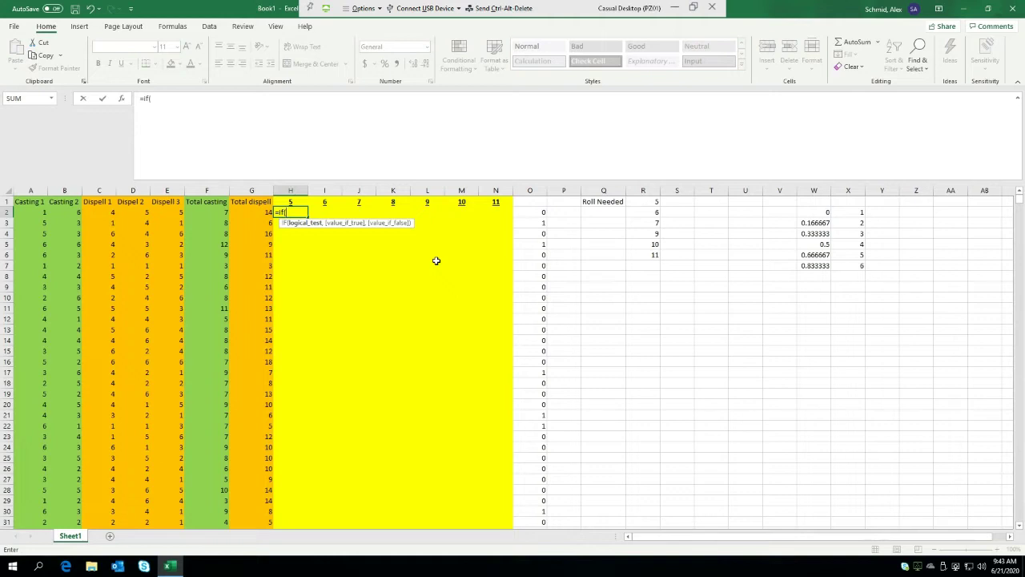
key(Left)
key(Left)
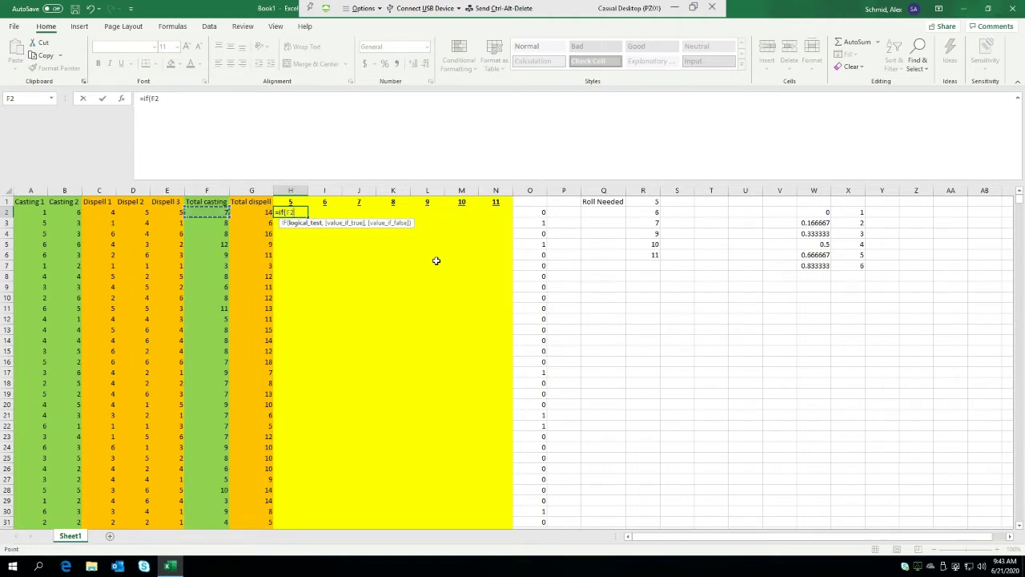
text(<)
key(Up)
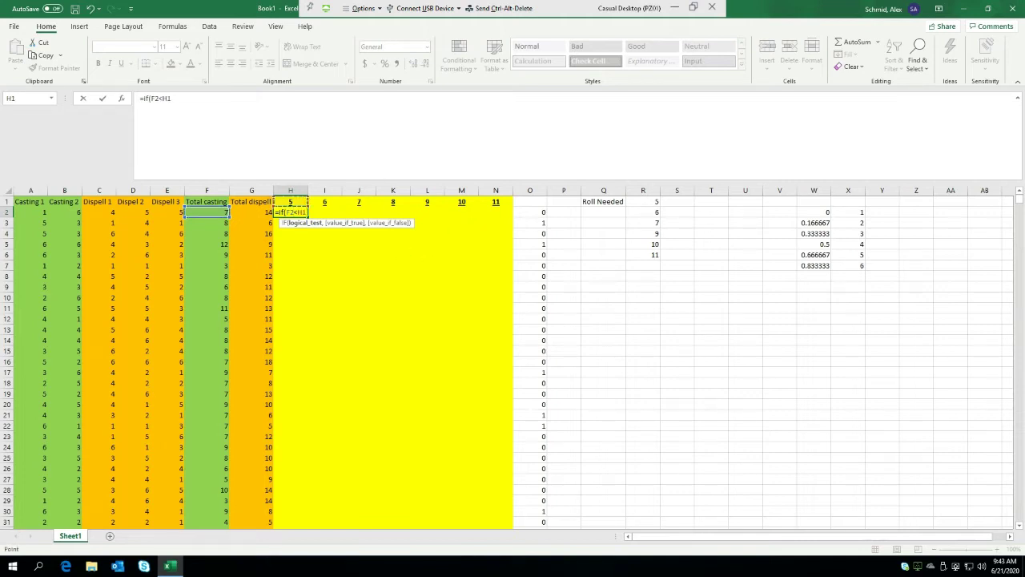
click(172, 99)
text($)
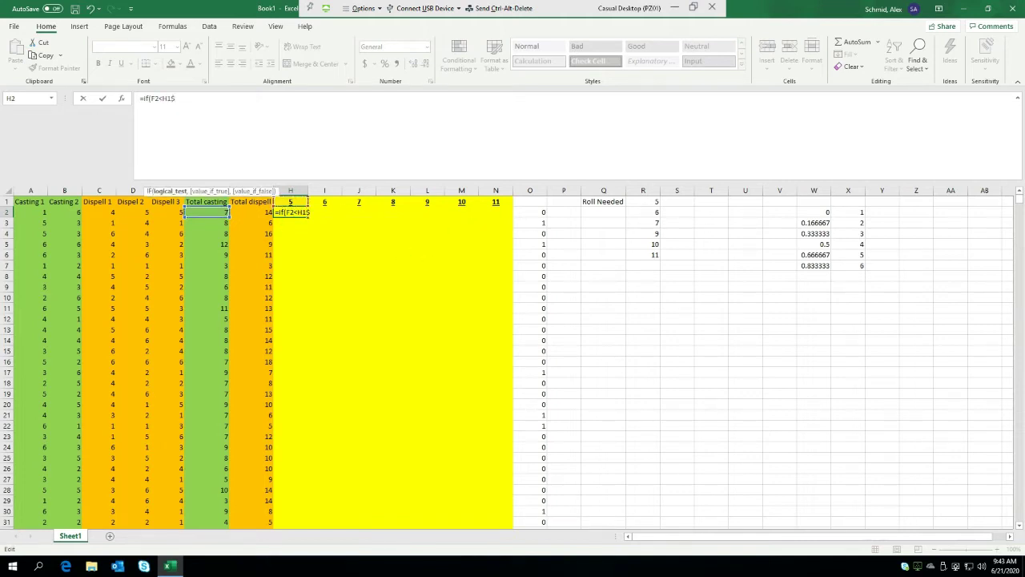
text(,1,0))
key(Return)
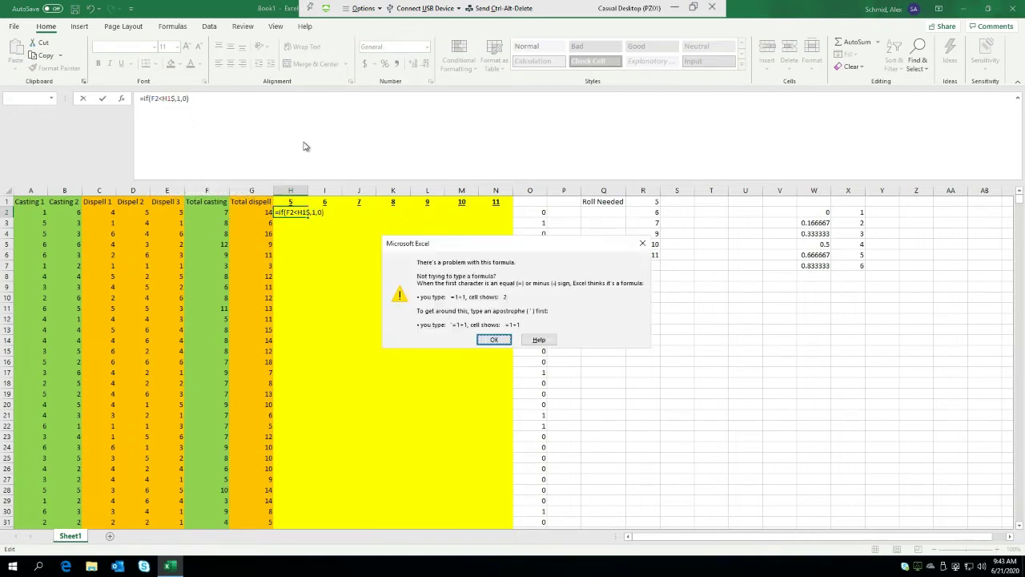
Step: Correct the header reference in the H2 formula so it reads =IF(F2<H$1,1,0)
click(493, 342)
key(Left)
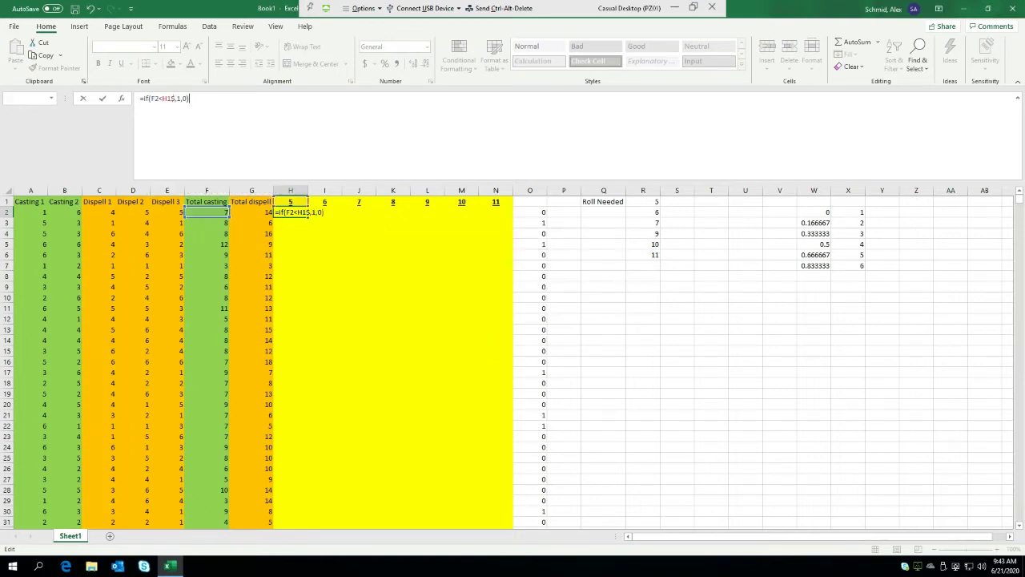
key(Delete)
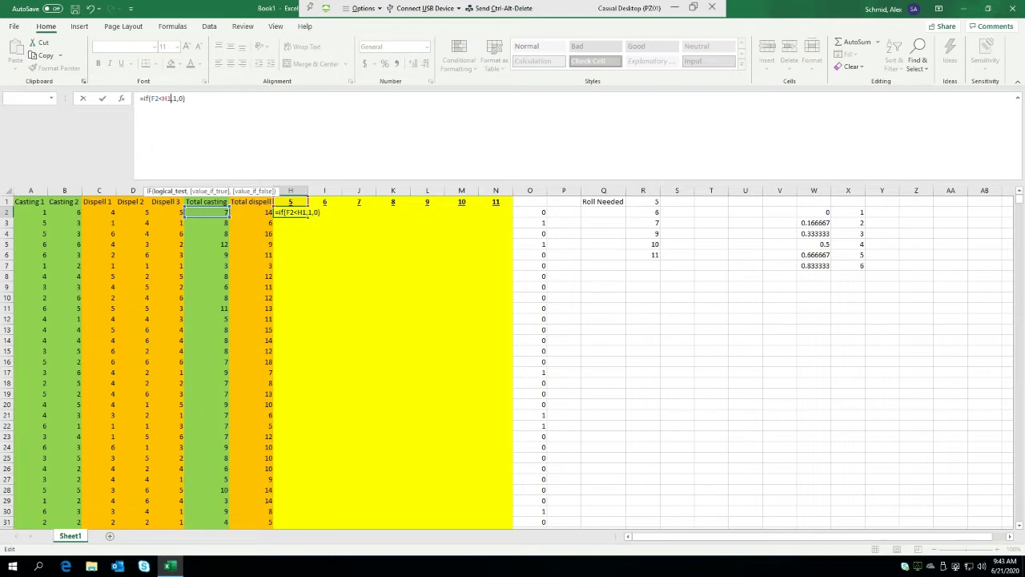
key(Return)
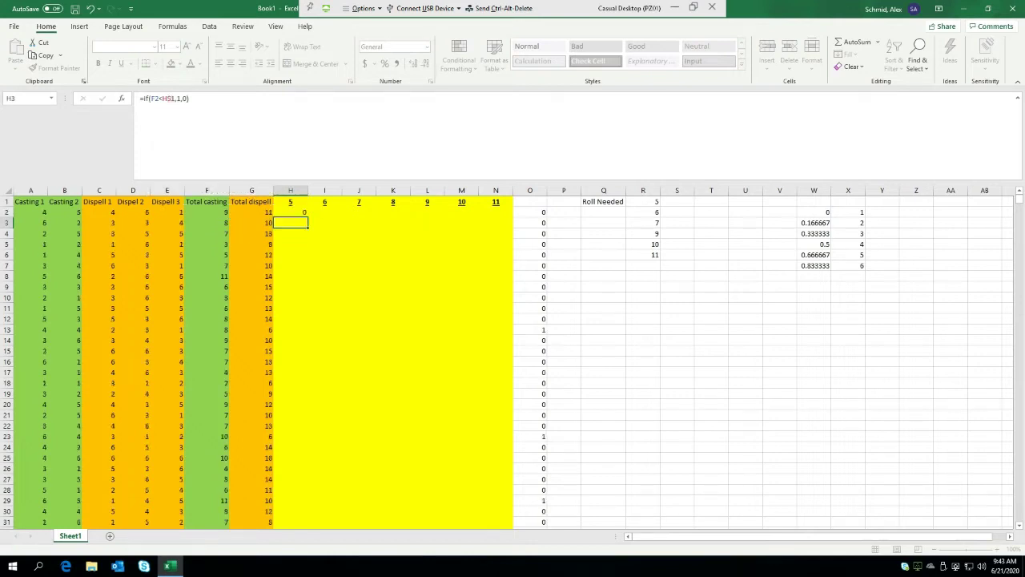
Step: Swap the true and false results in the H2 formula so it reads =IF(F2<H$1,0,1)
click(293, 211)
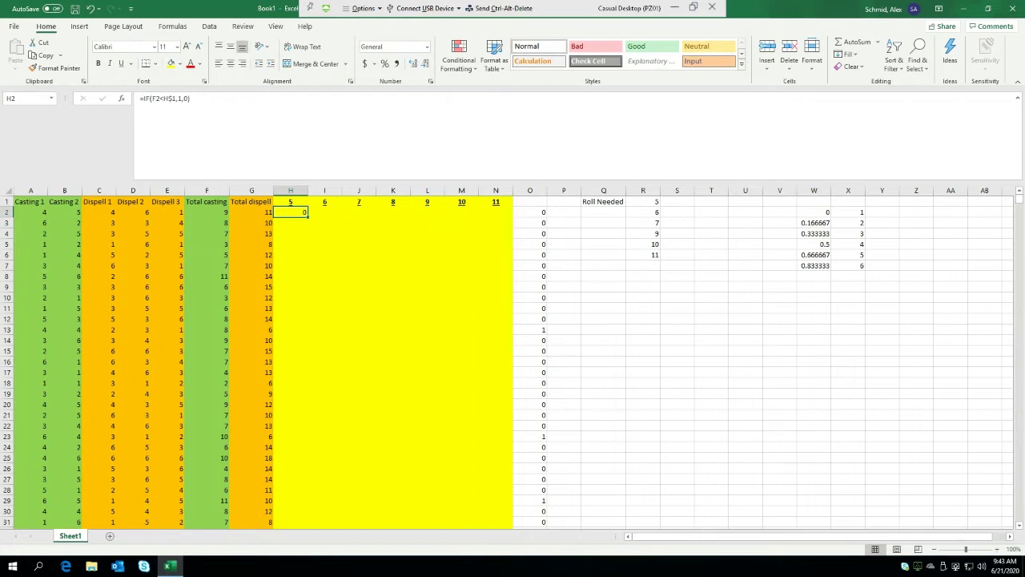
click(153, 98)
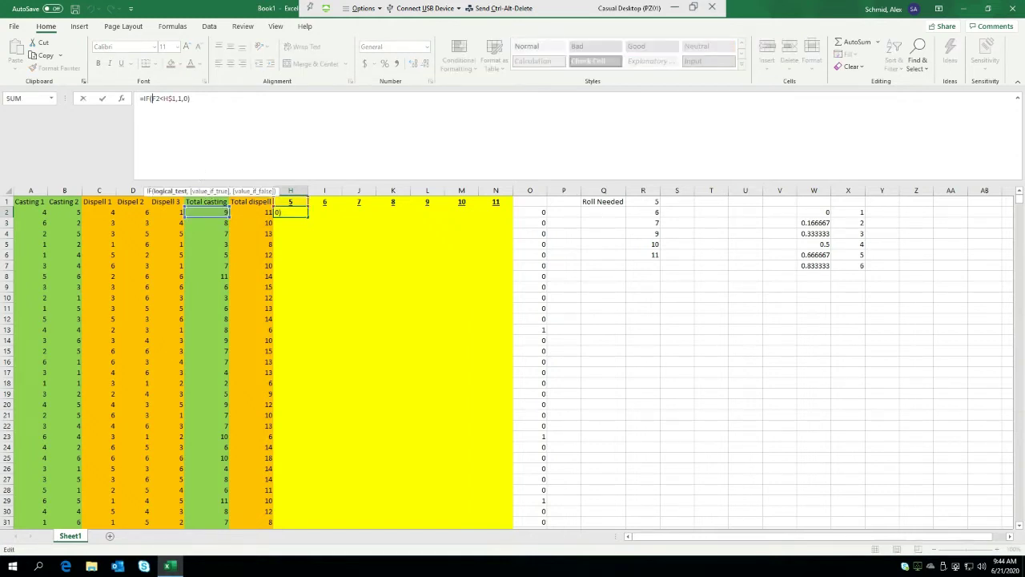
click(180, 98)
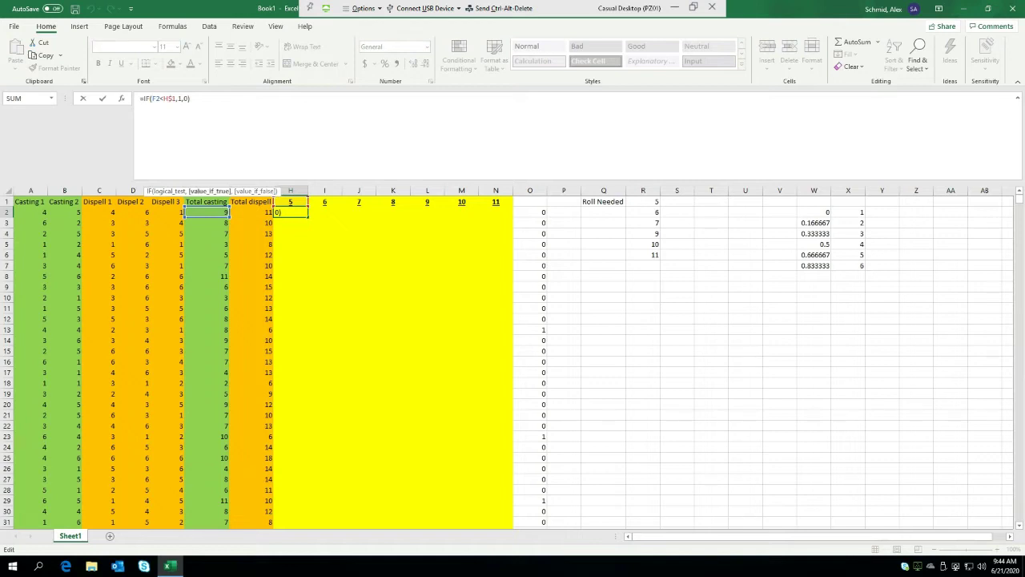
key(BackSpace)
key(BackSpace)
text(0,)
key(Return)
Step: Copy the H2 formula across to N2, and fill H2:N2 down through all the simulated roll rows
click(299, 213)
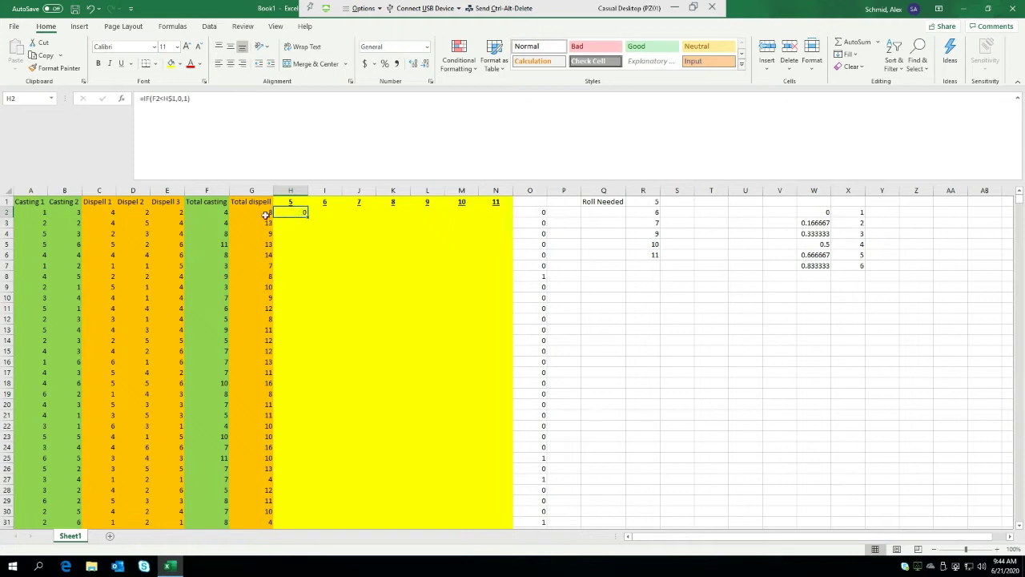
drag(307, 215, 501, 215)
click(427, 297)
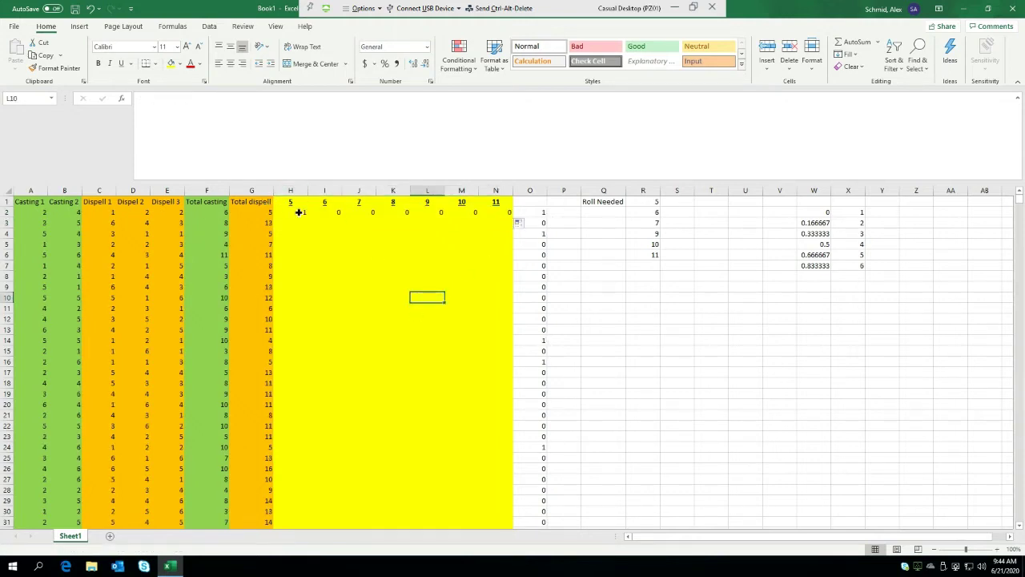
drag(298, 212, 498, 213)
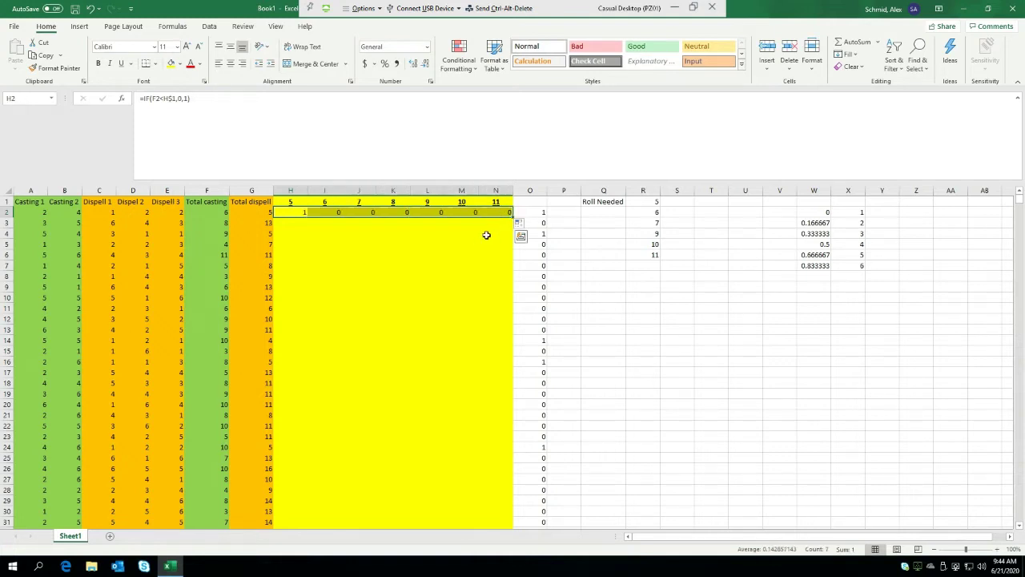
double_click(511, 217)
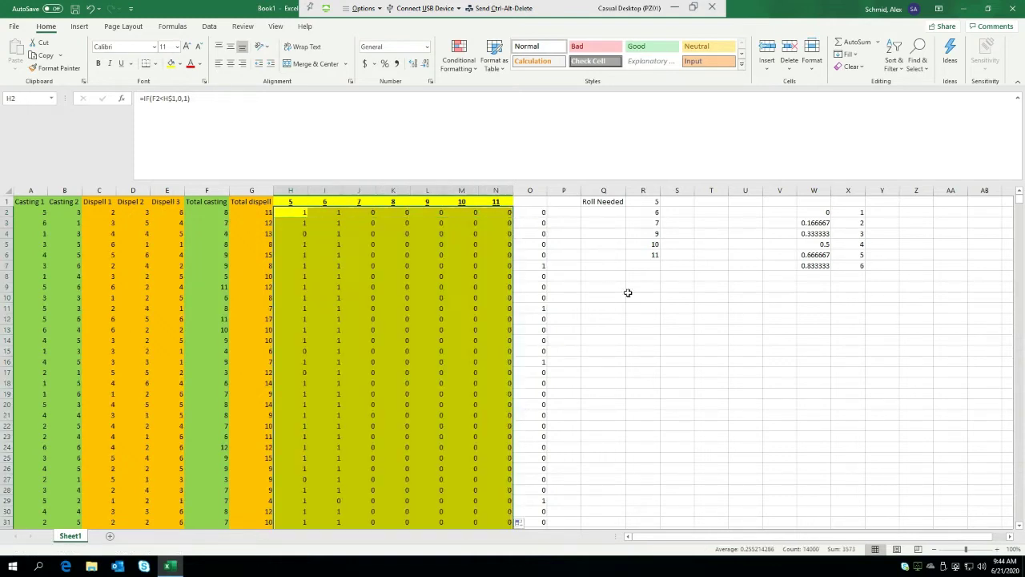
click(629, 295)
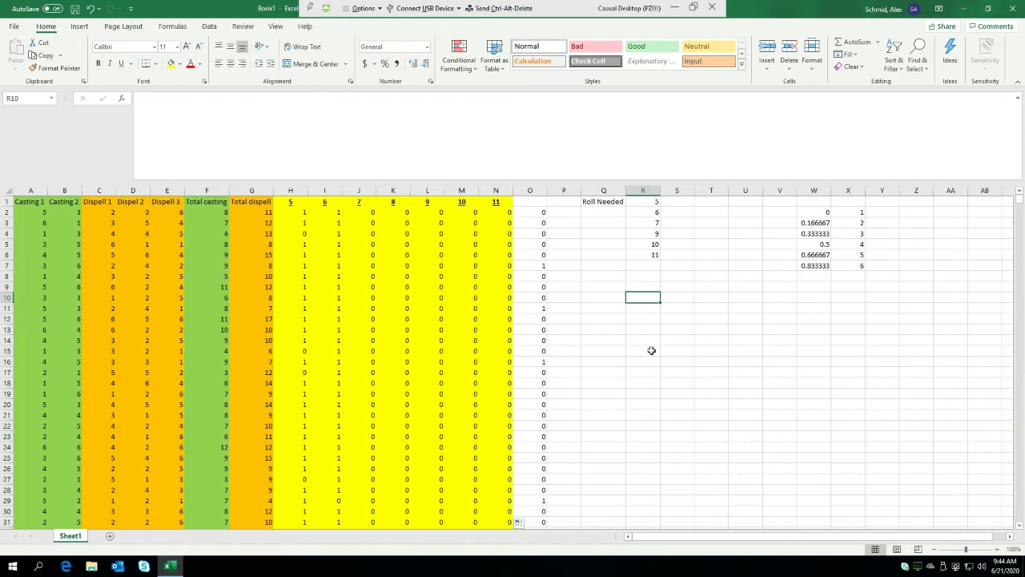
Step: Sum the success flags for needed roll 5 in Q9, covering H2 down to the last simulated row
click(596, 265)
click(633, 268)
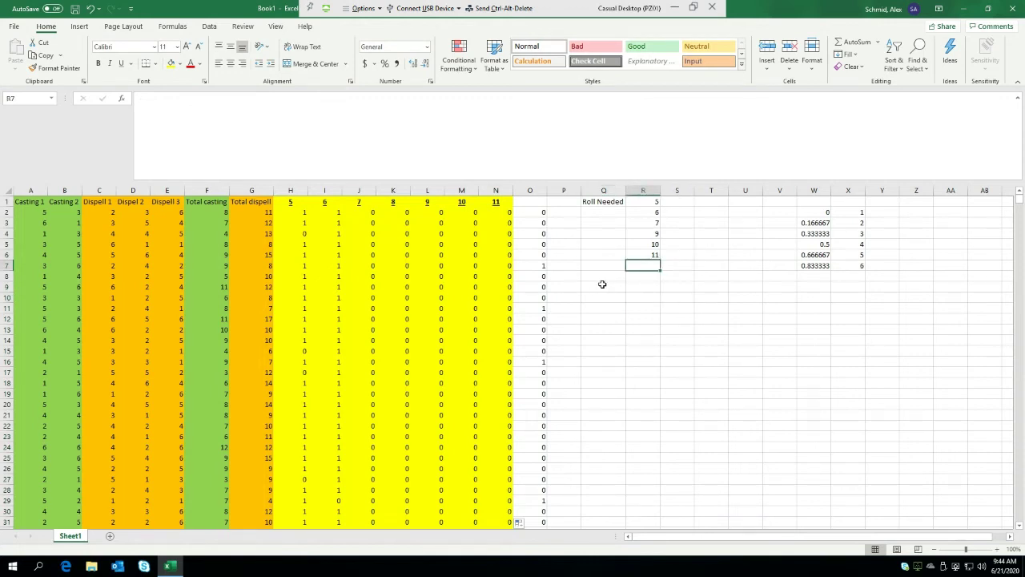
click(603, 284)
text(=sum)
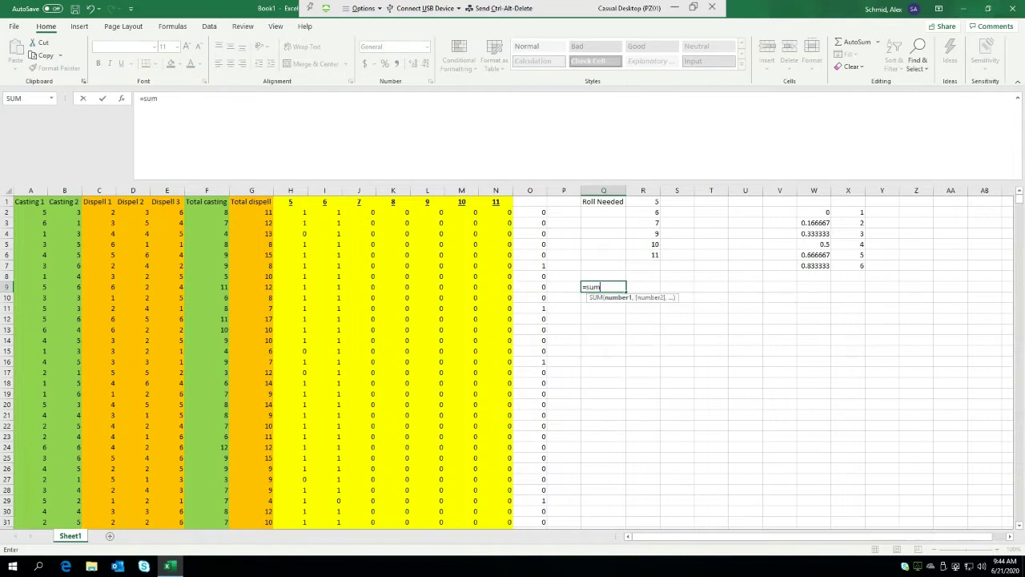
text(()
click(300, 210)
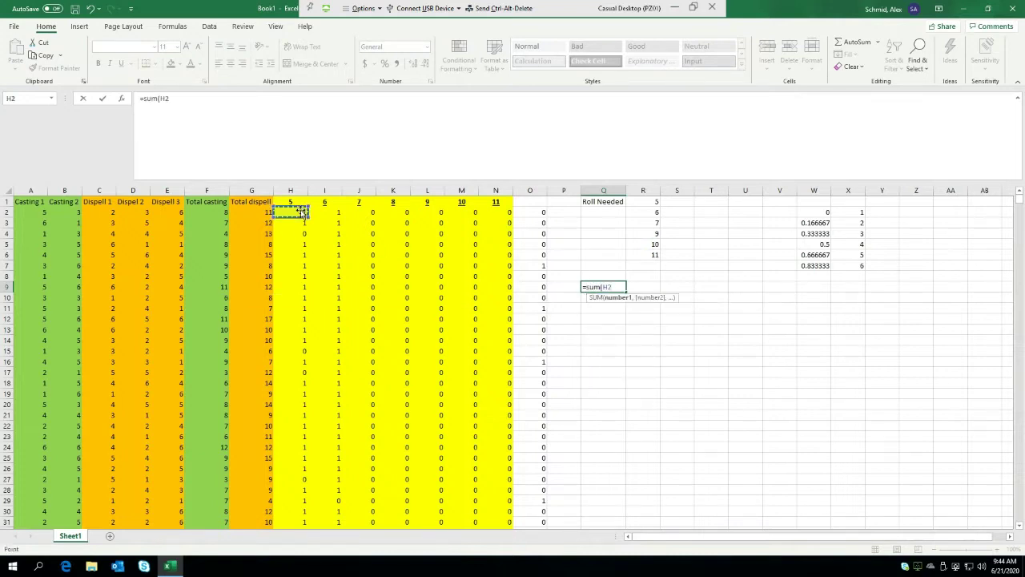
key(ctrl+shift+Down)
key(Return)
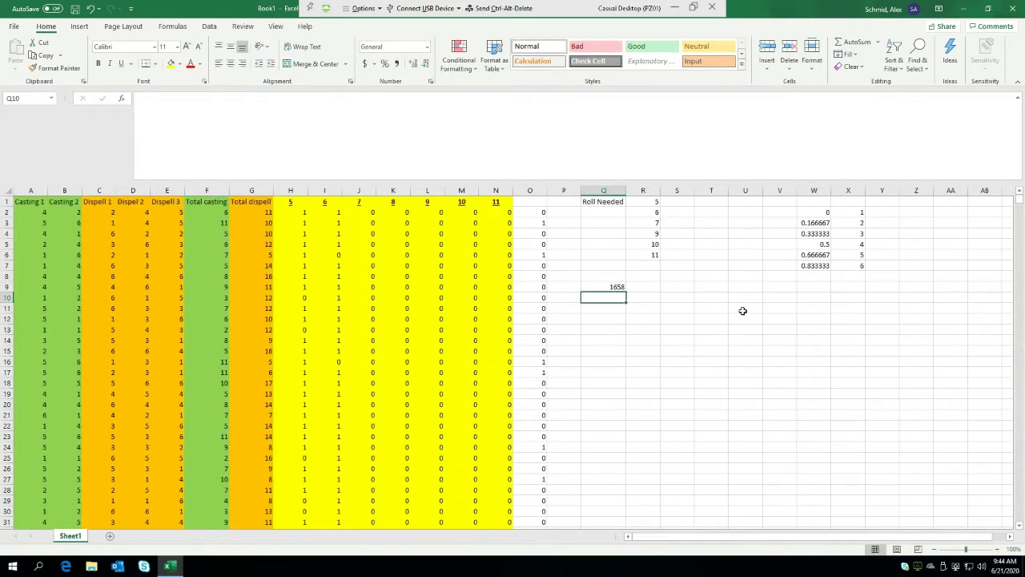
Step: Copy the Q9 sum formula across to V9 to total the other needed-roll columns
click(613, 278)
click(621, 287)
drag(626, 292, 793, 286)
click(717, 317)
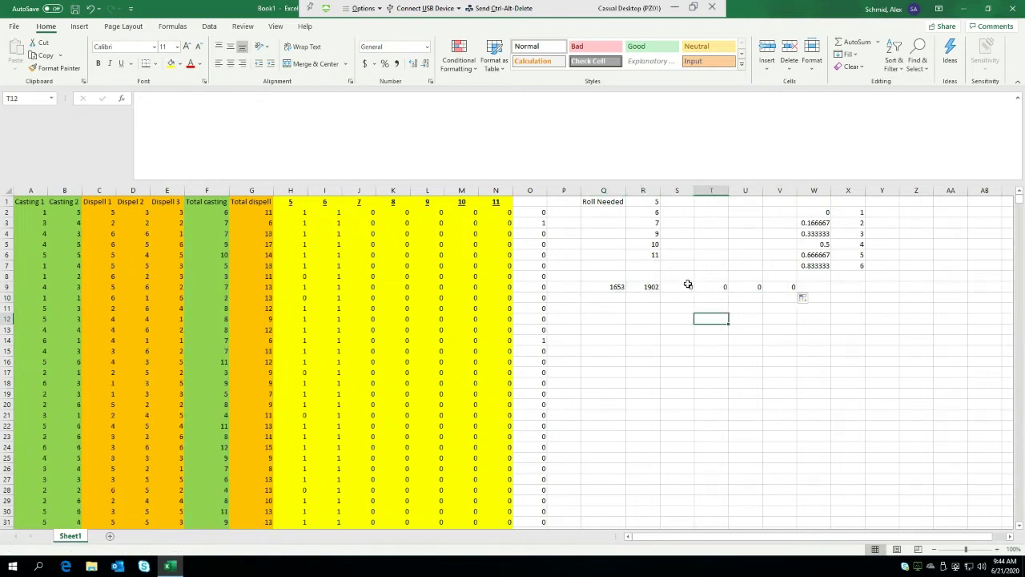
Step: Check the formulas in S9 and J2, and lock the column of the F2 reference in the H2 formula
double_click(689, 286)
key(Escape)
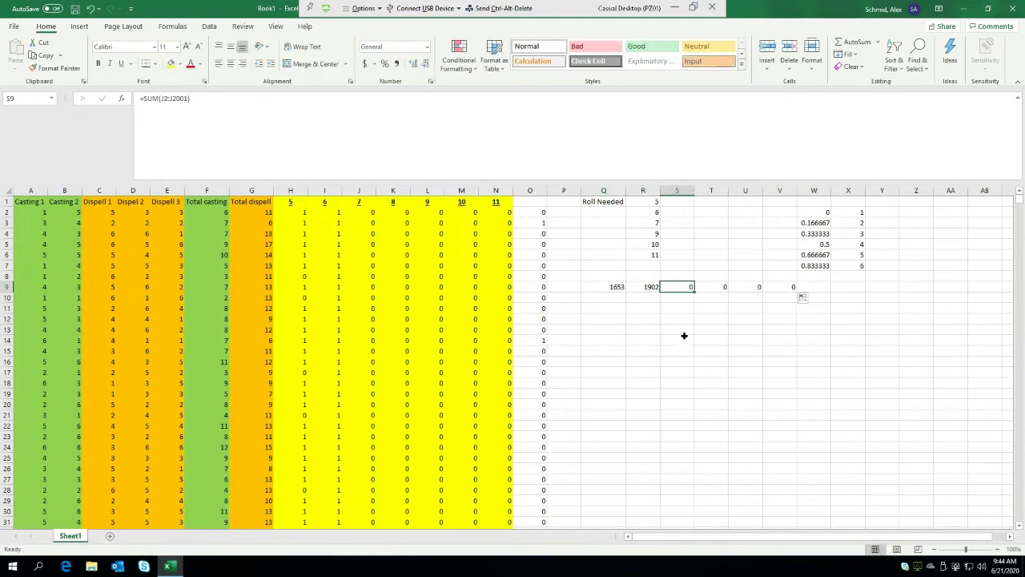
click(677, 340)
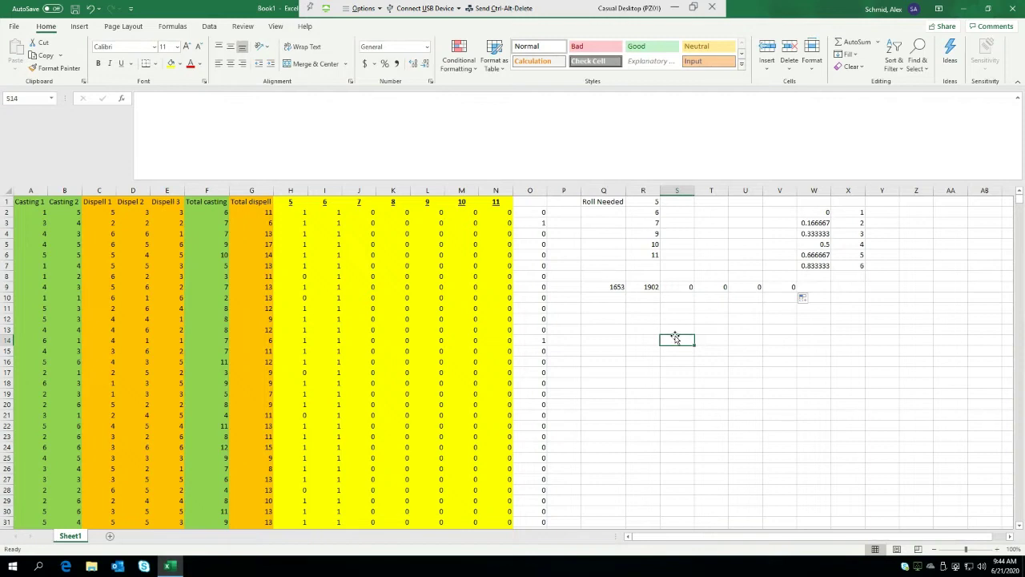
double_click(366, 213)
key(Escape)
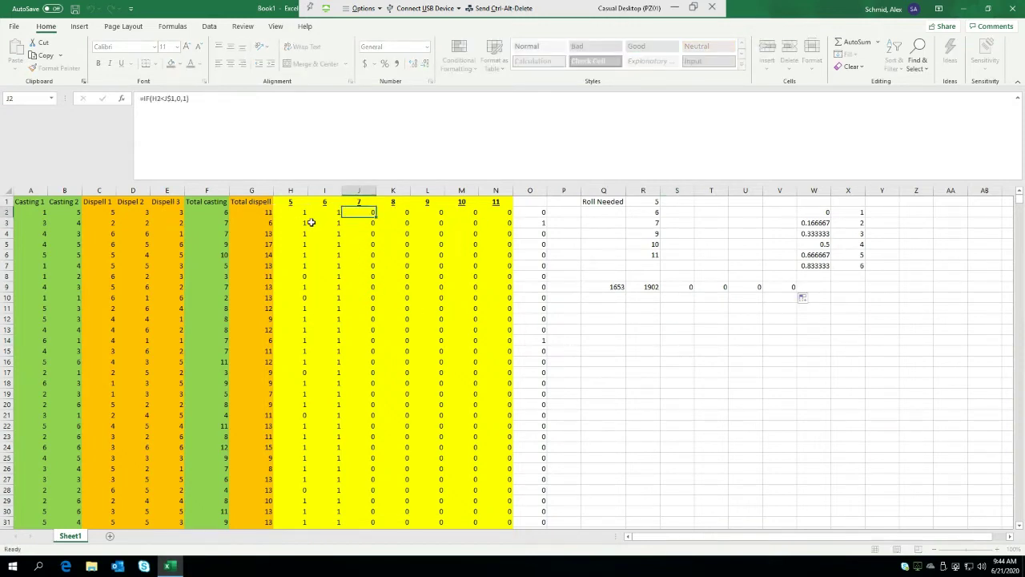
click(302, 212)
click(156, 98)
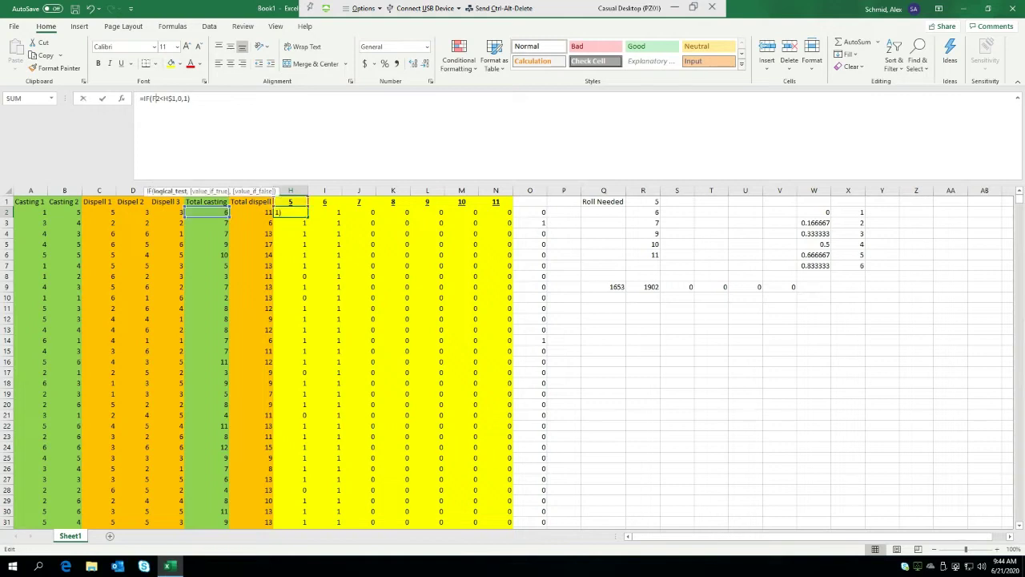
click(151, 97)
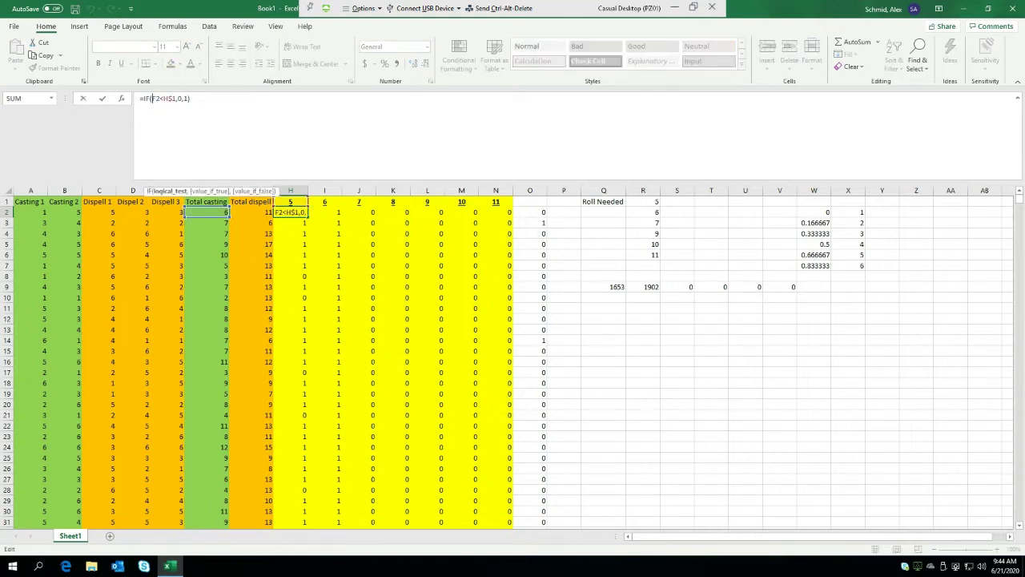
key(Return)
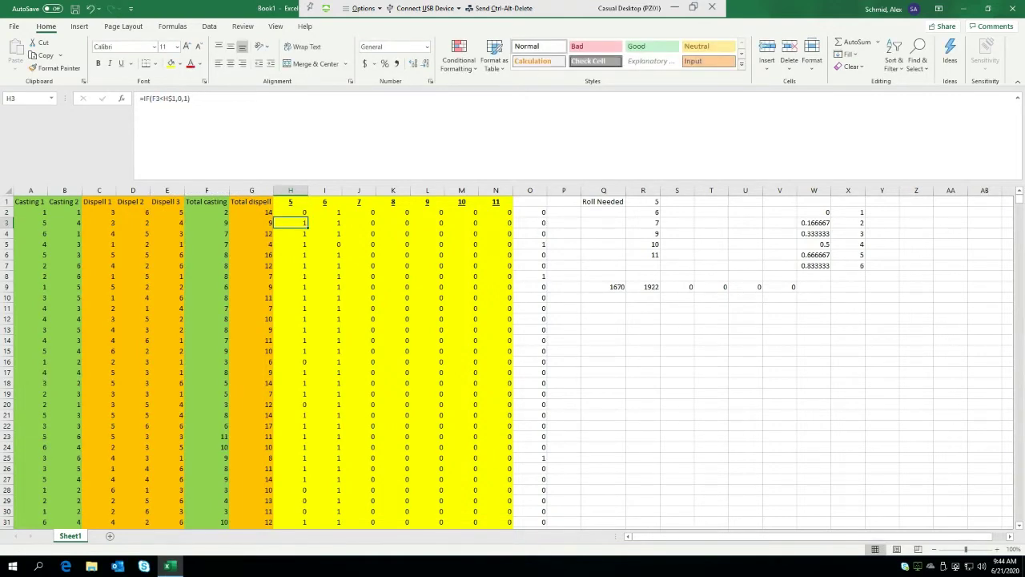
Step: Copy the corrected H2 formula across to N2 and fill H2:N2 down all the simulated rows
click(286, 212)
drag(307, 217, 513, 215)
double_click(513, 215)
click(593, 425)
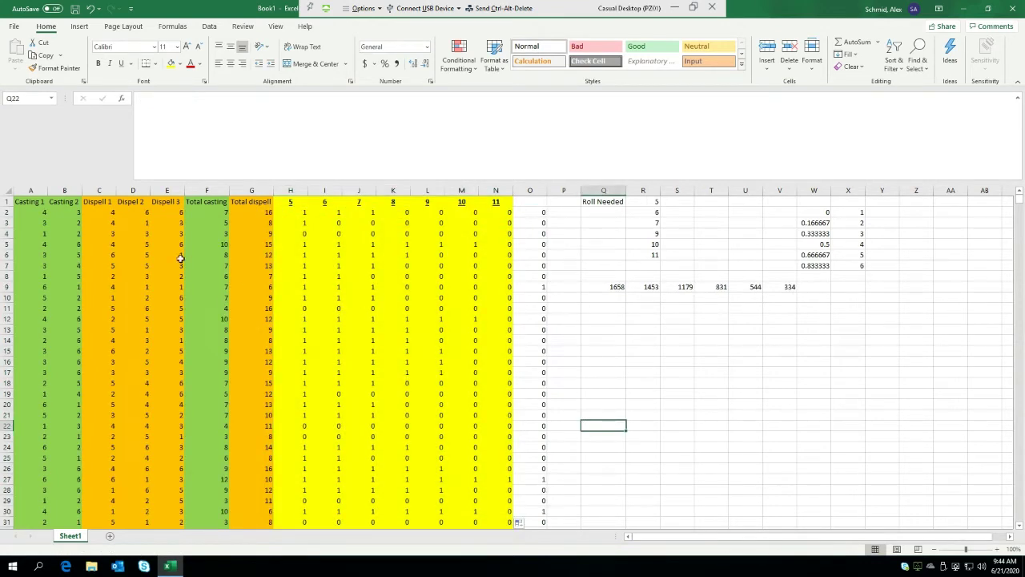
Step: Check row 5's casting total against its success flags, and review the totals in Q9:V9 and the flags in column N
drag(197, 244, 473, 243)
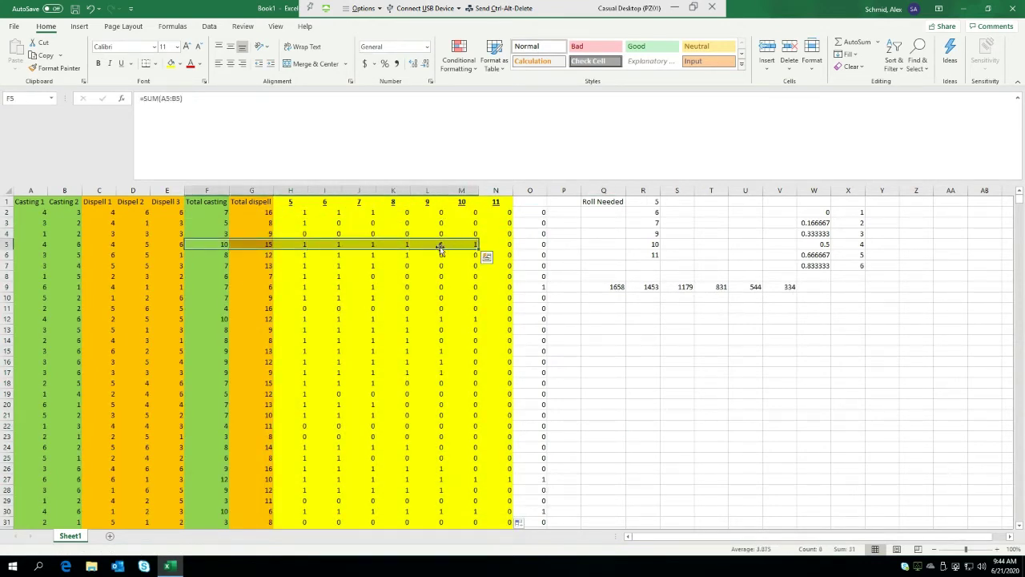
click(637, 316)
drag(612, 287, 781, 287)
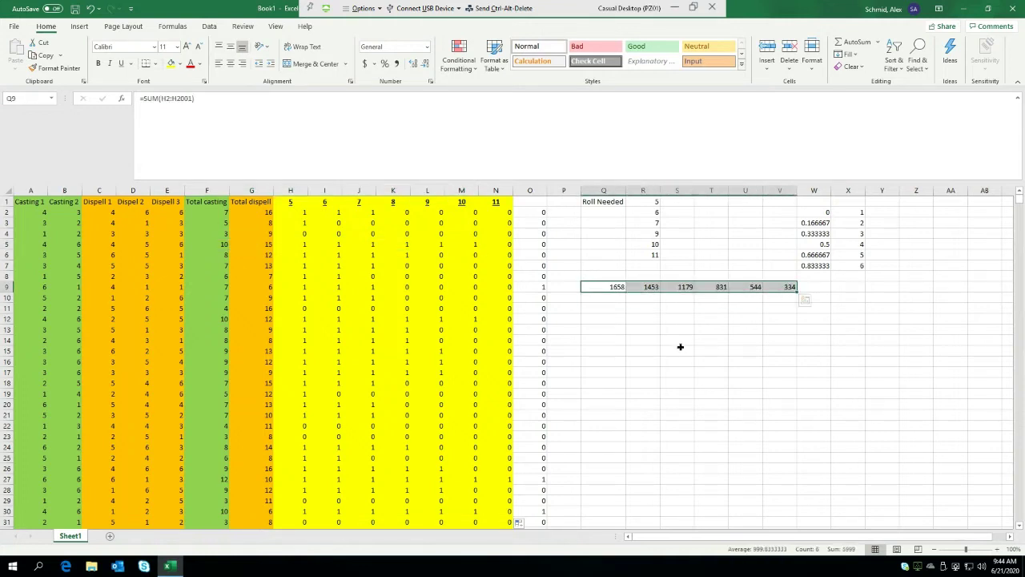
click(603, 298)
click(496, 190)
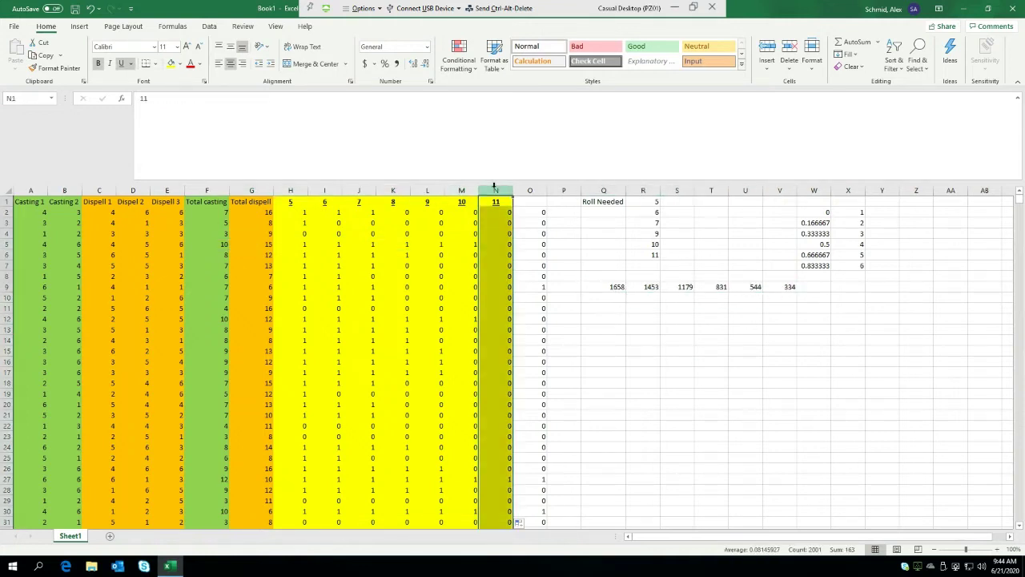
Step: Enter the formula =Q9/2000 in Q10 to calculate the success rate for needed roll 5
click(612, 288)
click(612, 295)
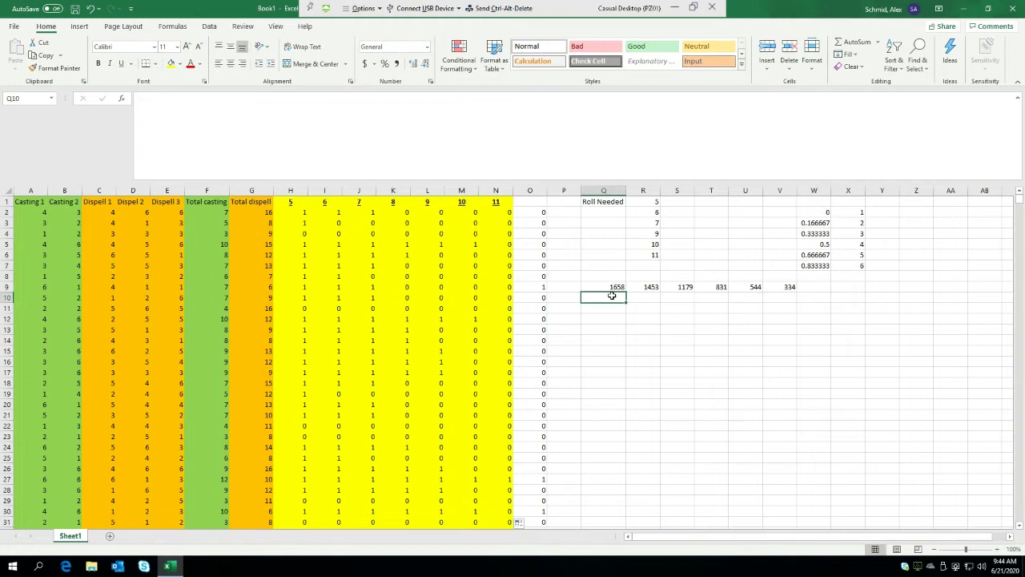
text(=)
click(611, 287)
text(/200)
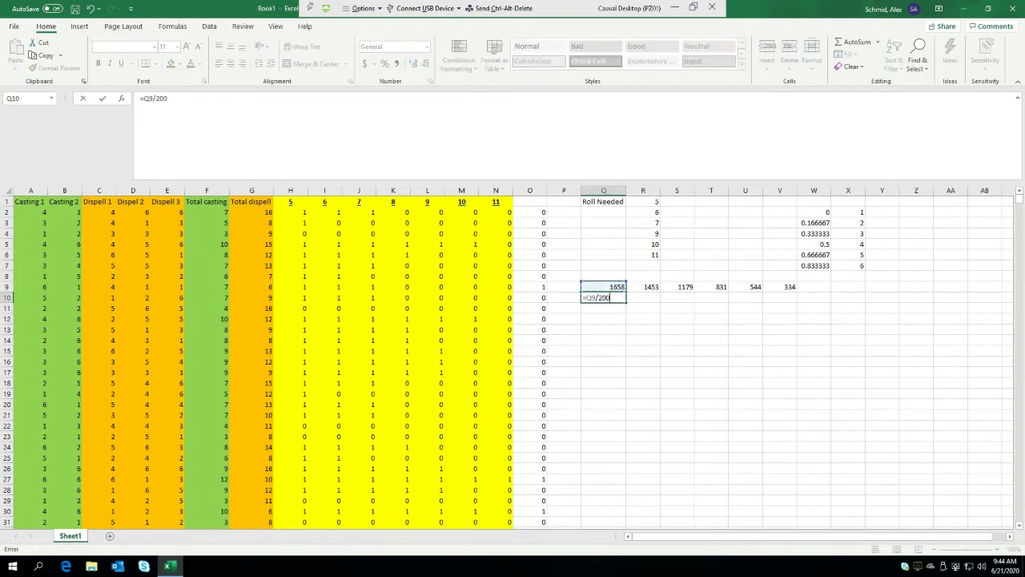
text(0)
key(Return)
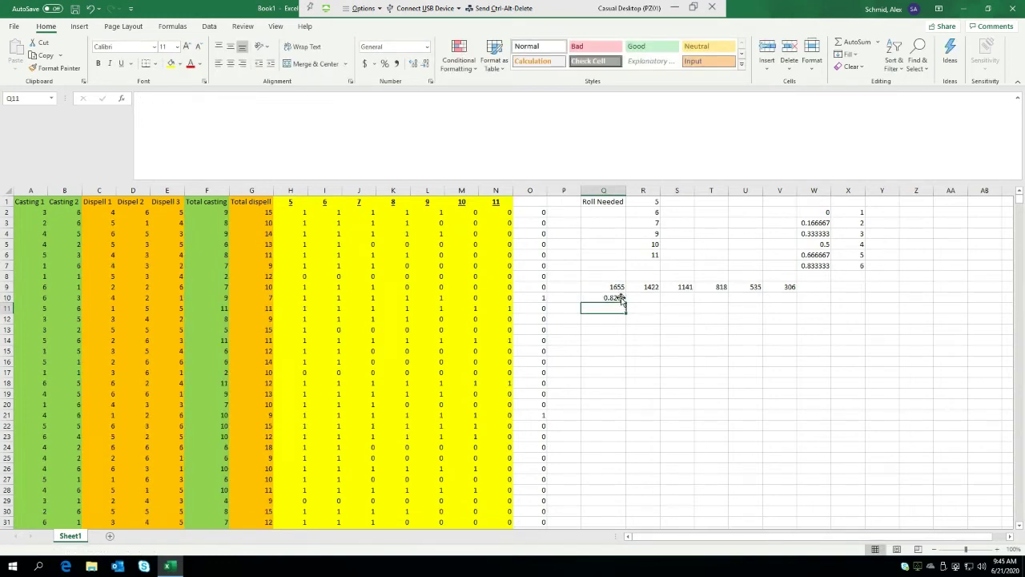
Step: Copy the Q10 formula across to V10 and format Q10:V10 as percentages without decimals
click(623, 298)
drag(630, 301, 795, 300)
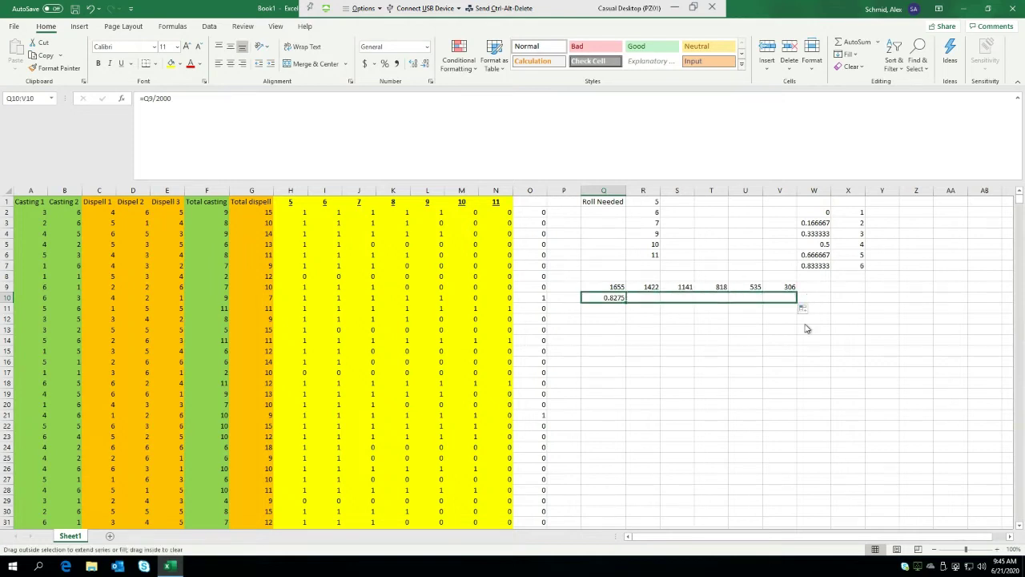
click(384, 63)
click(413, 63)
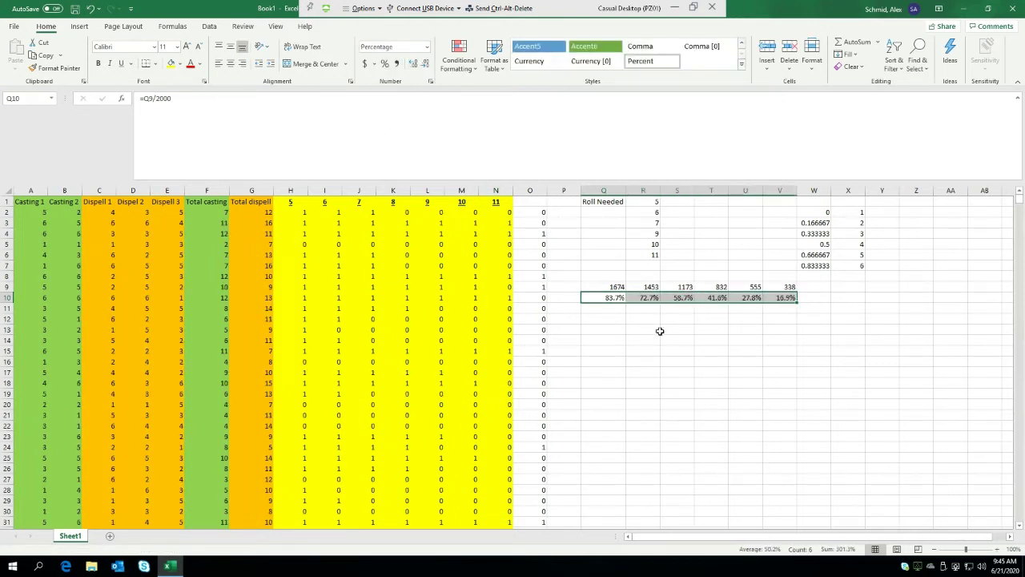
click(425, 64)
click(565, 286)
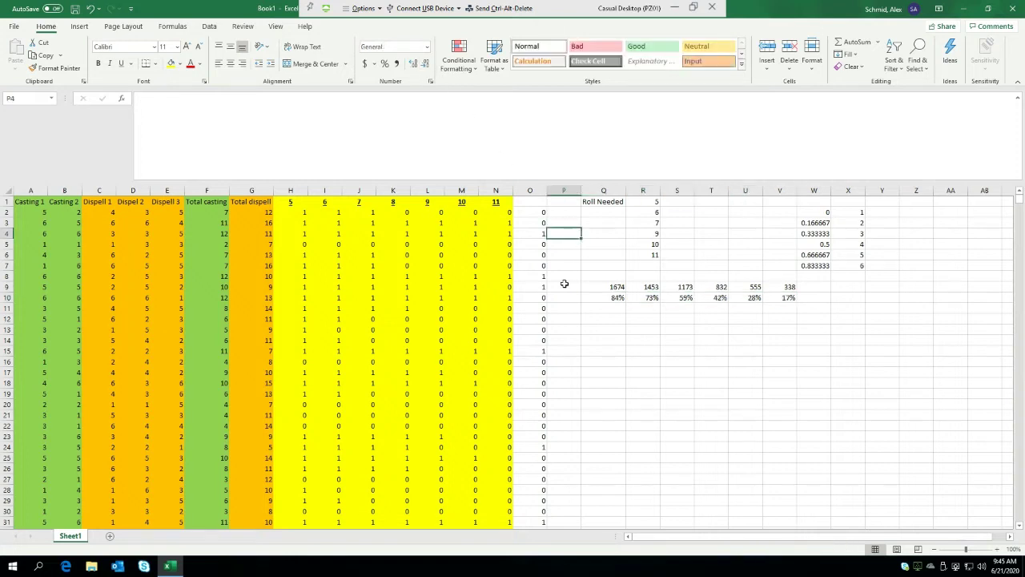
Step: List the two-dice combination counts 1, 2, 3, 4, 5, 6, 5, 4, 3, 2, 1 down S12:S22
click(673, 329)
click(673, 317)
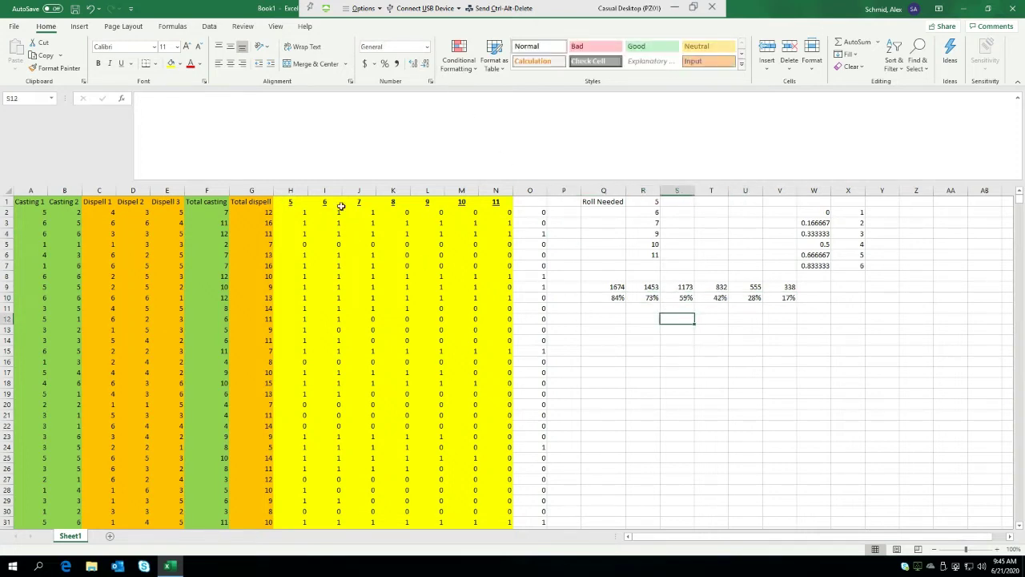
drag(680, 290, 679, 298)
click(673, 319)
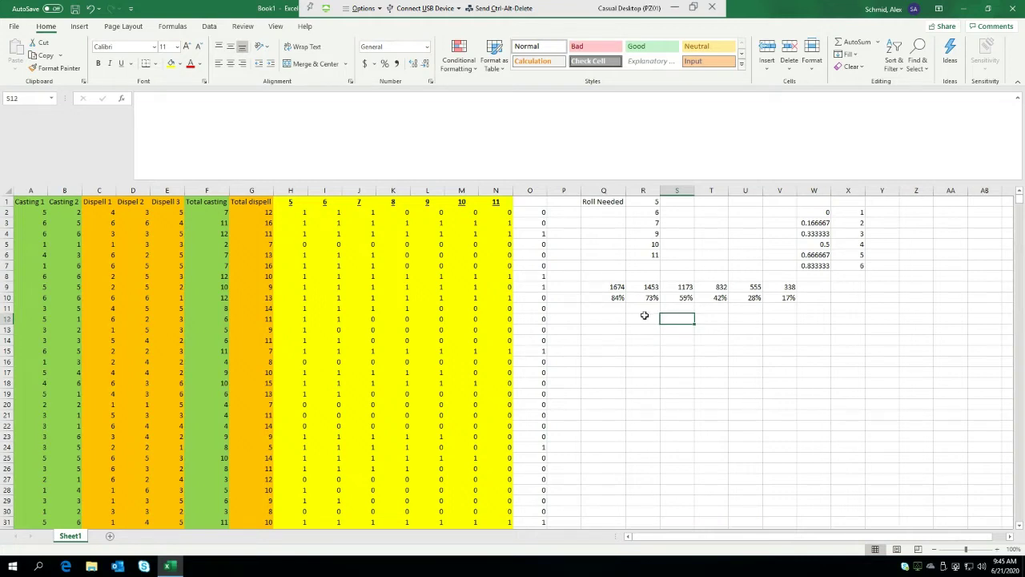
text(1)
key(Return)
text(2)
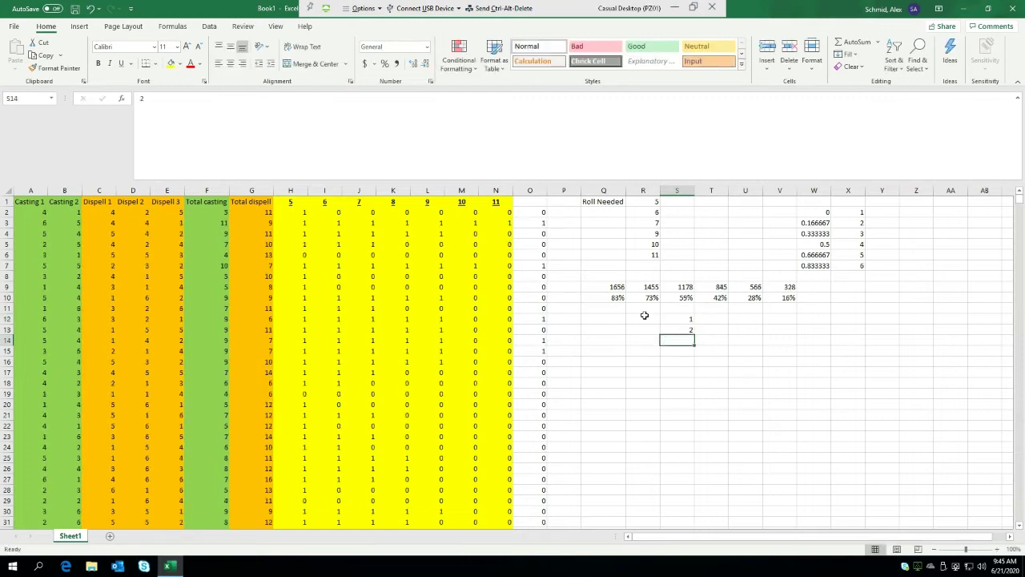
key(Return)
text(3)
key(Return)
text(4 5)
key(Return)
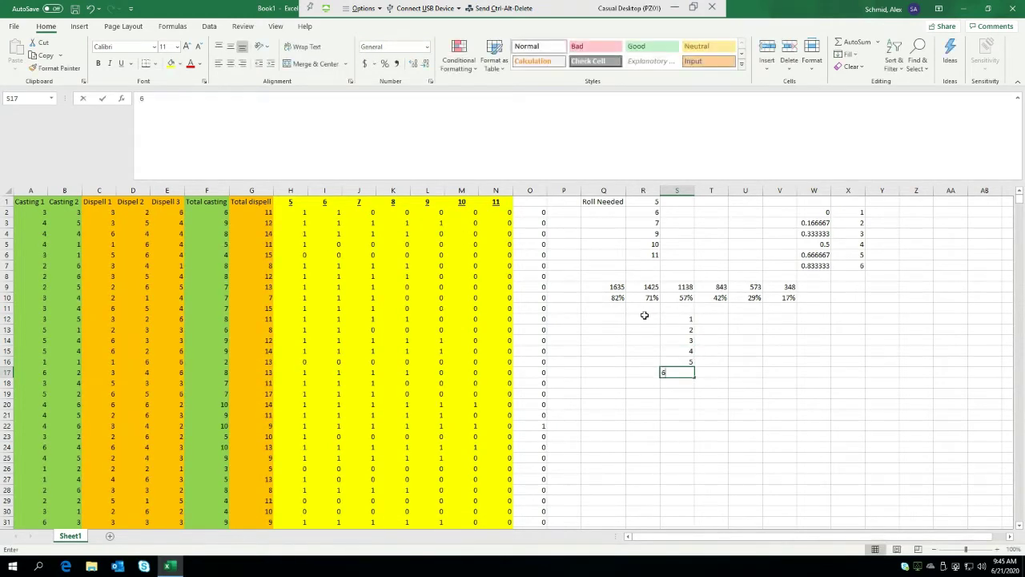
text(6 5 4 3 )
text(2)
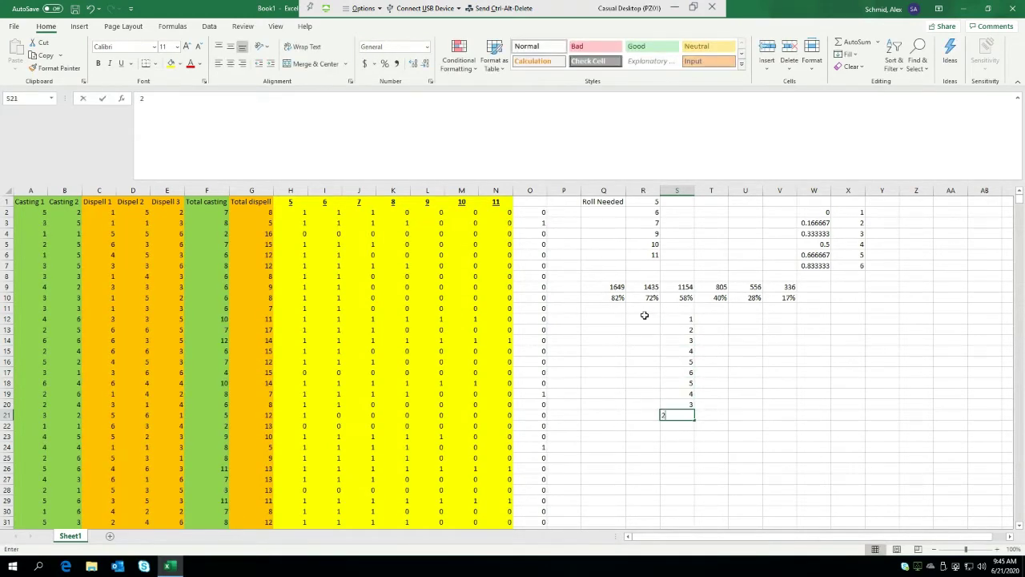
key(Return)
text(1)
key(Return)
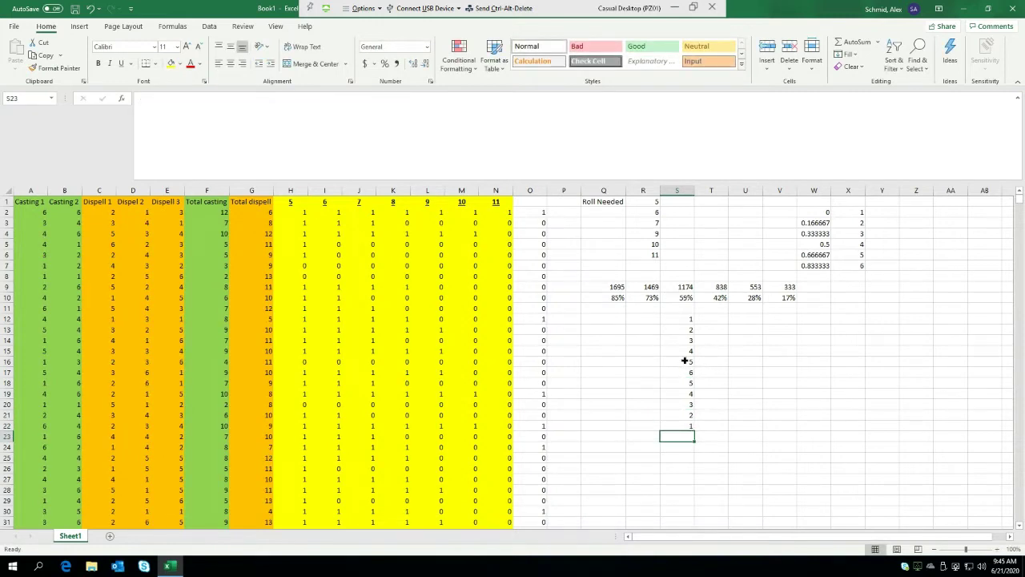
Step: Enter the theoretical probability for needed roll 7 in S11 as =21/36
drag(685, 372, 682, 315)
click(698, 311)
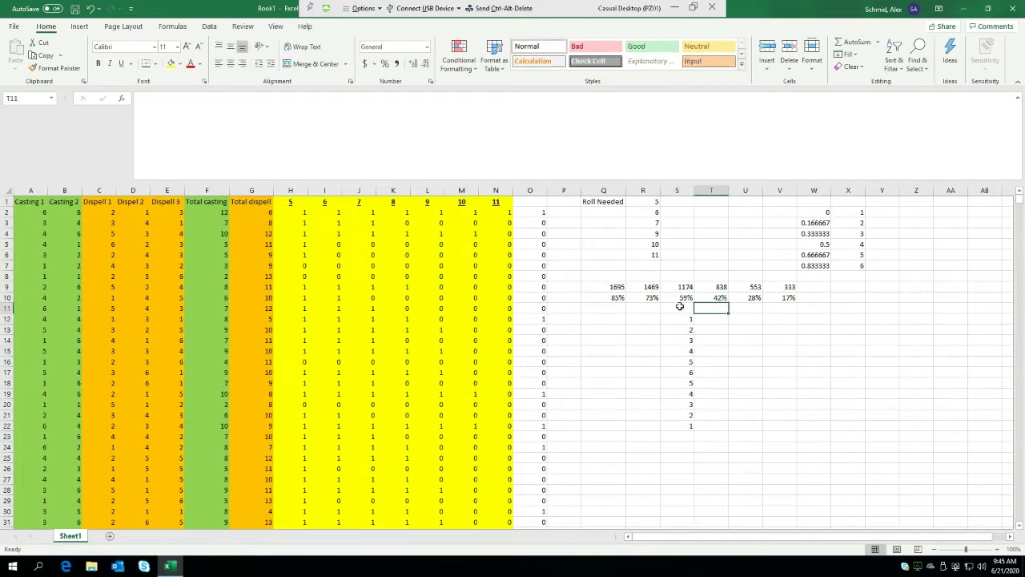
click(680, 307)
text(2)
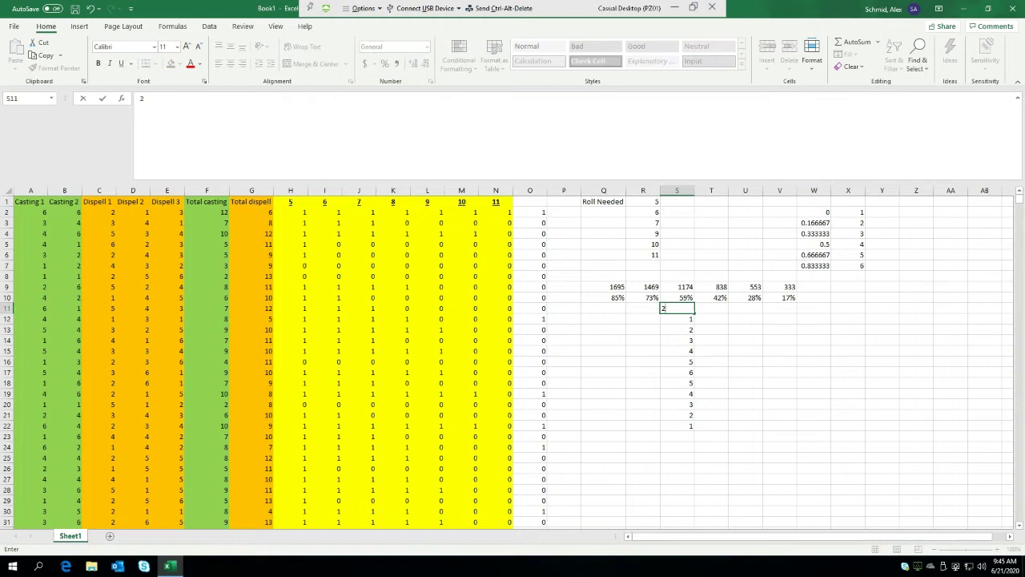
text(1=21/36)
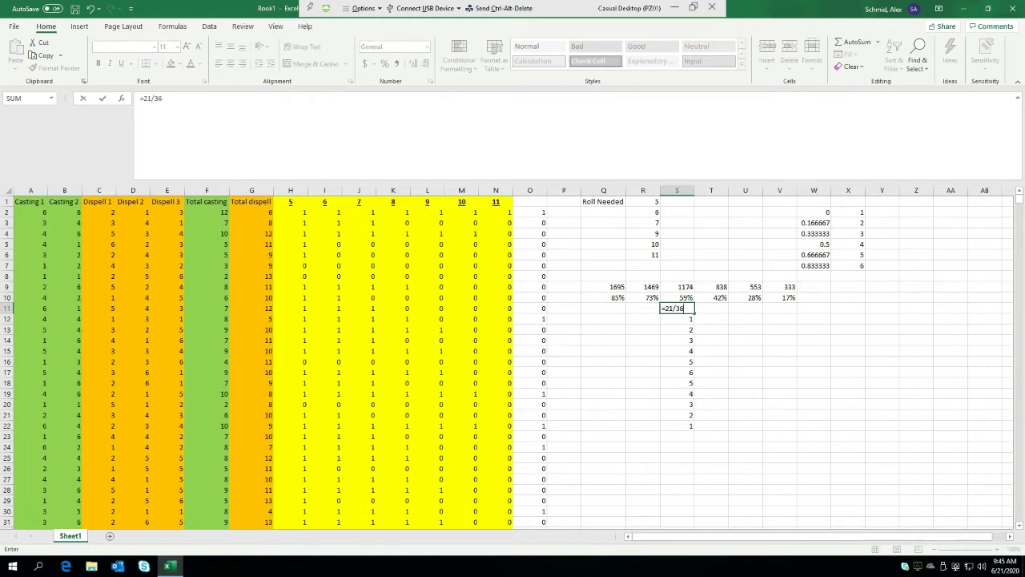
key(Return)
Step: Show the needed roll 7 success percentage in S10 with two decimals
click(681, 297)
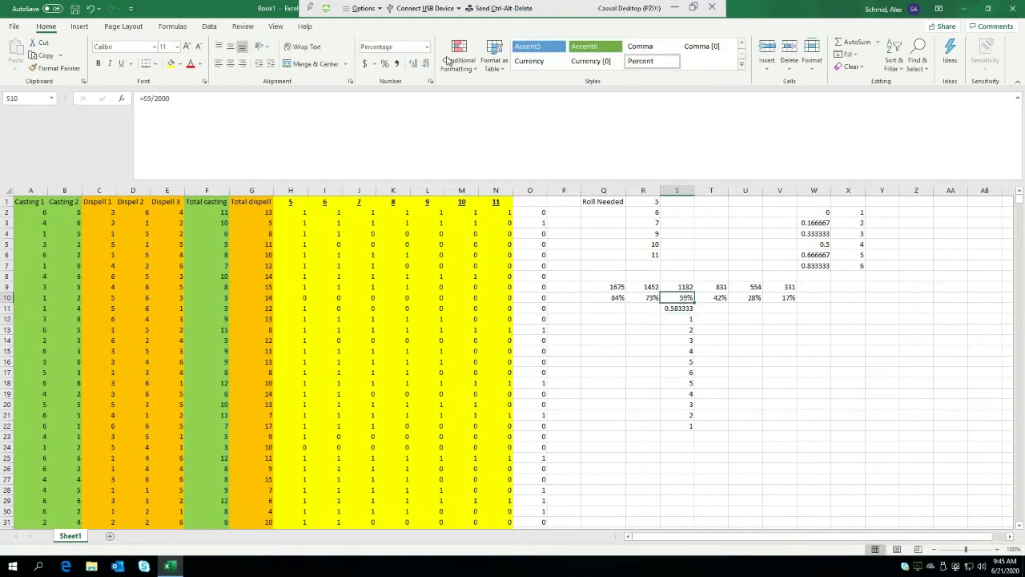
click(412, 63)
click(412, 64)
click(678, 307)
Step: Recalculate the simulation several times to compare the S10 percentage with the theoretical value in S11
click(820, 382)
key(F9)
key(F9)
key(F9)
key(F9)
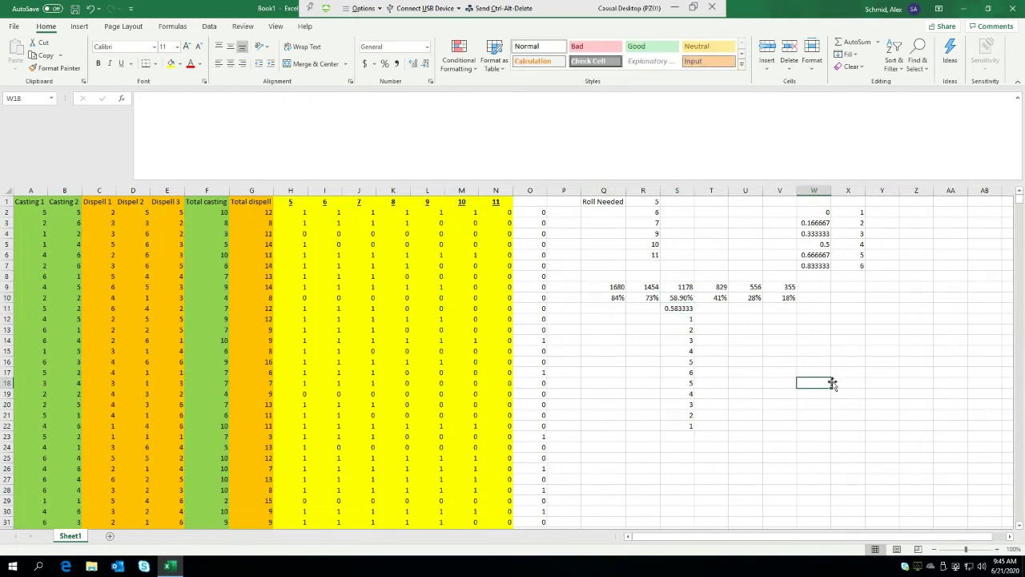
key(F9)
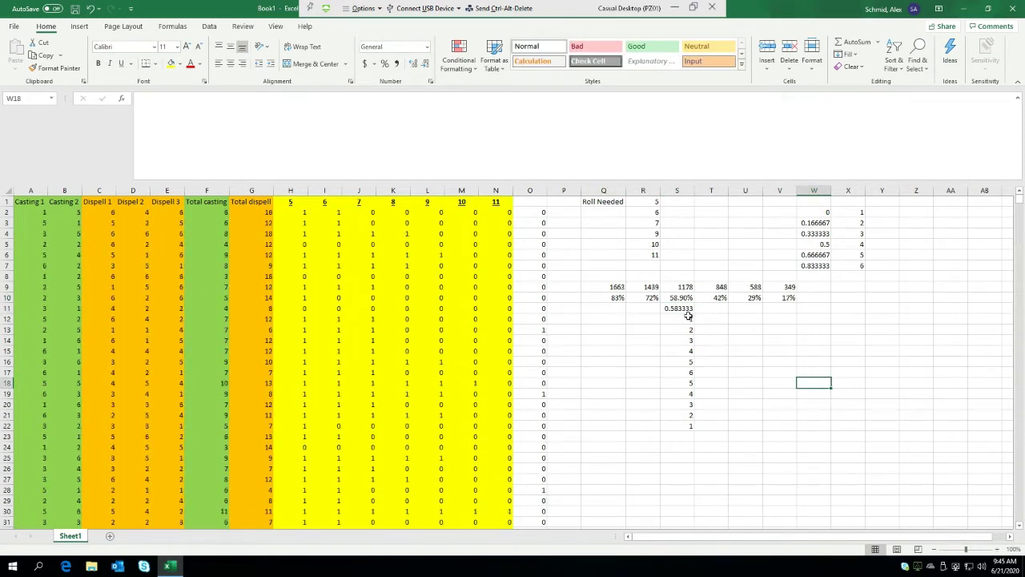
click(748, 371)
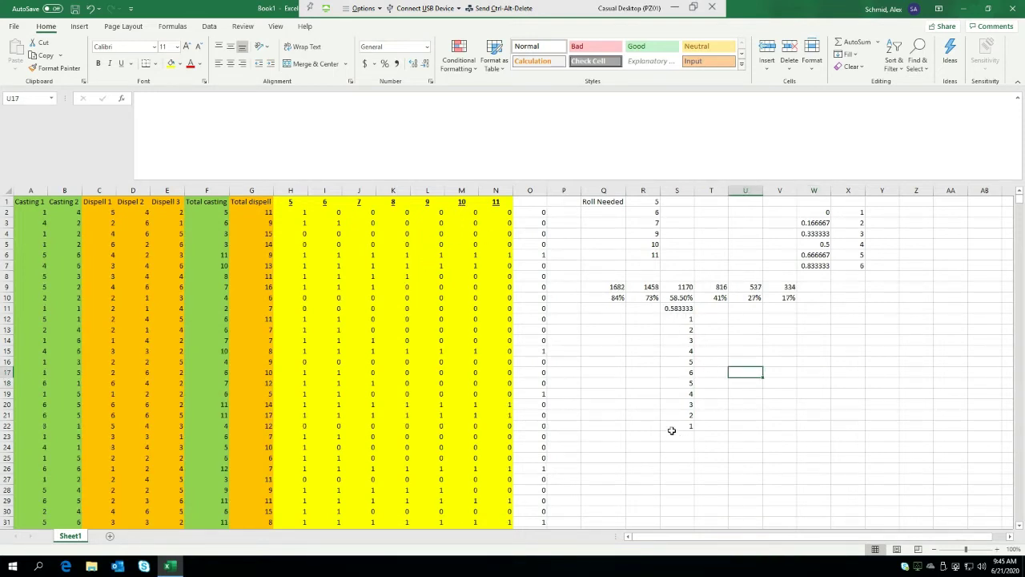
Step: Clear the combination counts in S12:S22 and the theoretical probability in S11
drag(672, 430, 671, 317)
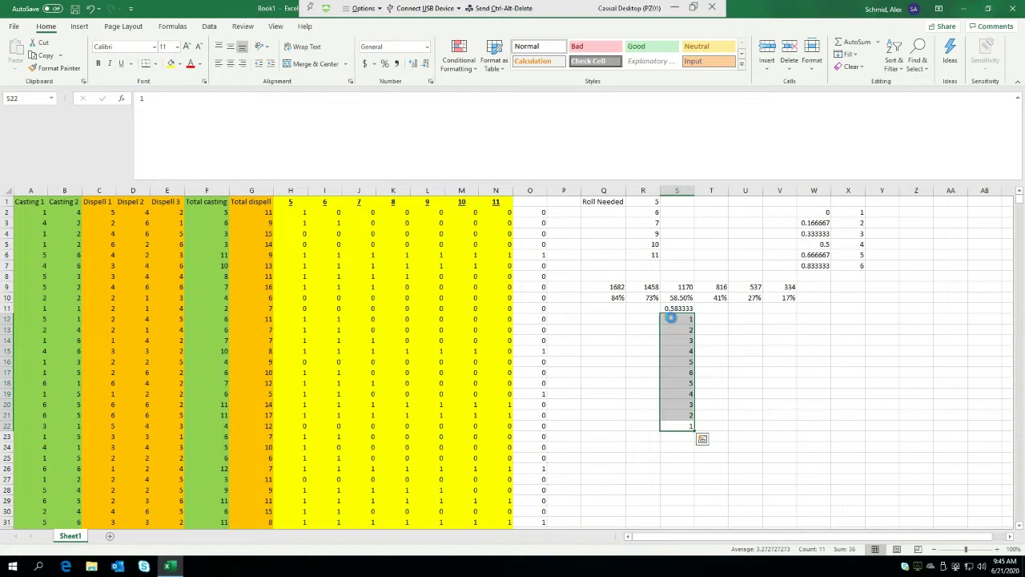
key(Delete)
key(Up)
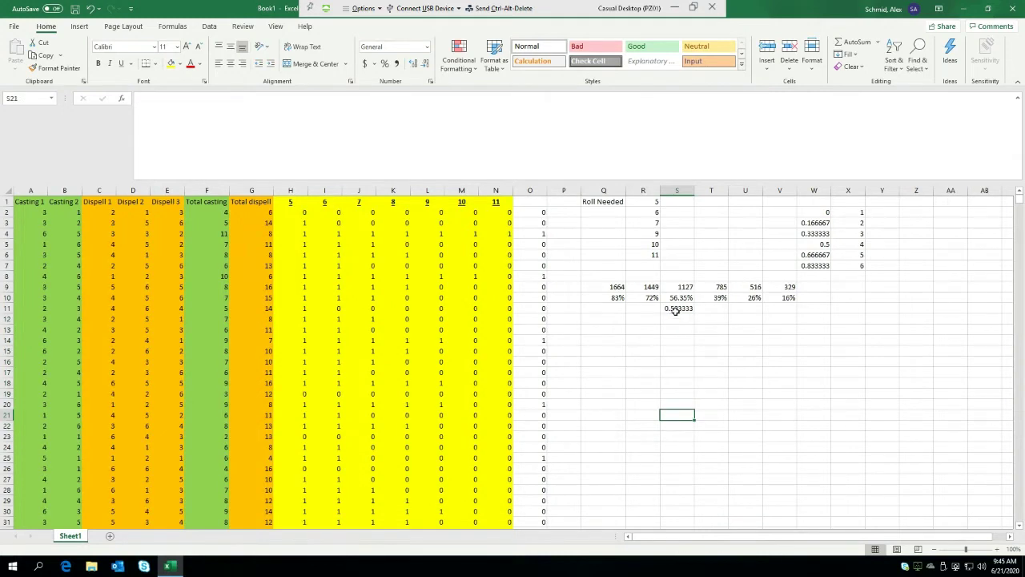
click(677, 309)
key(Delete)
click(712, 352)
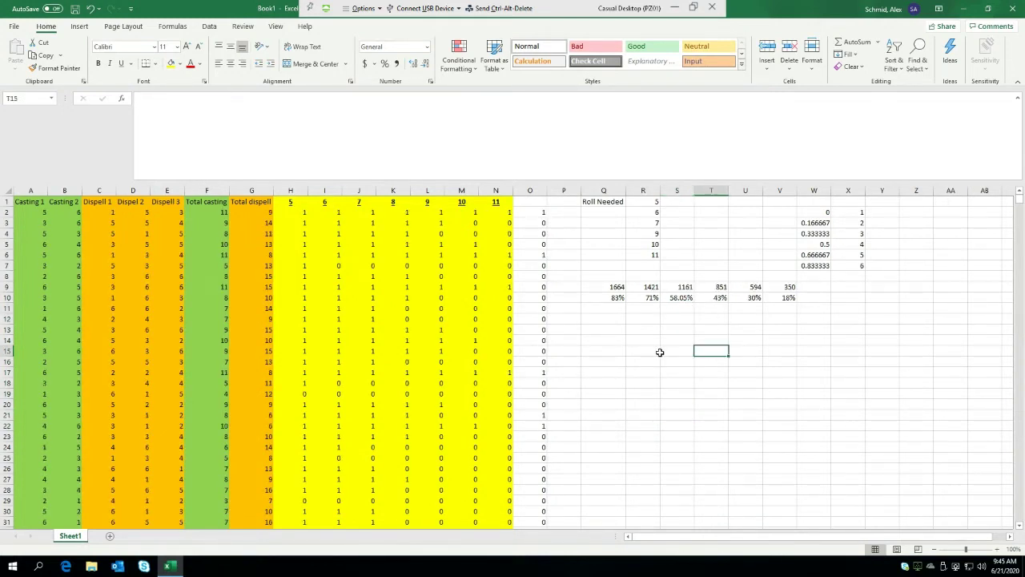
drag(647, 343, 641, 321)
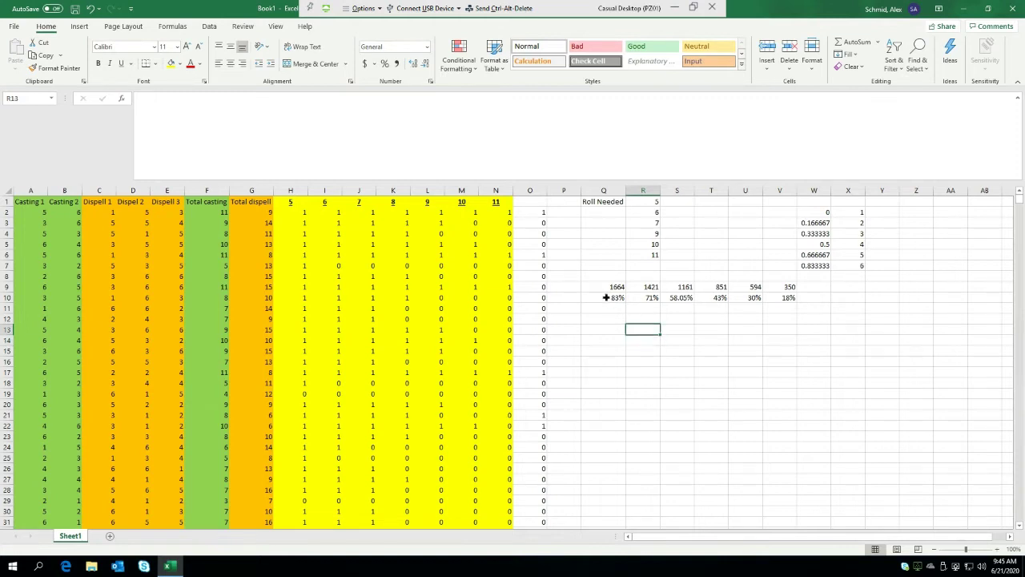
Step: Change the needed roll header in N1 to 12
drag(608, 297, 791, 298)
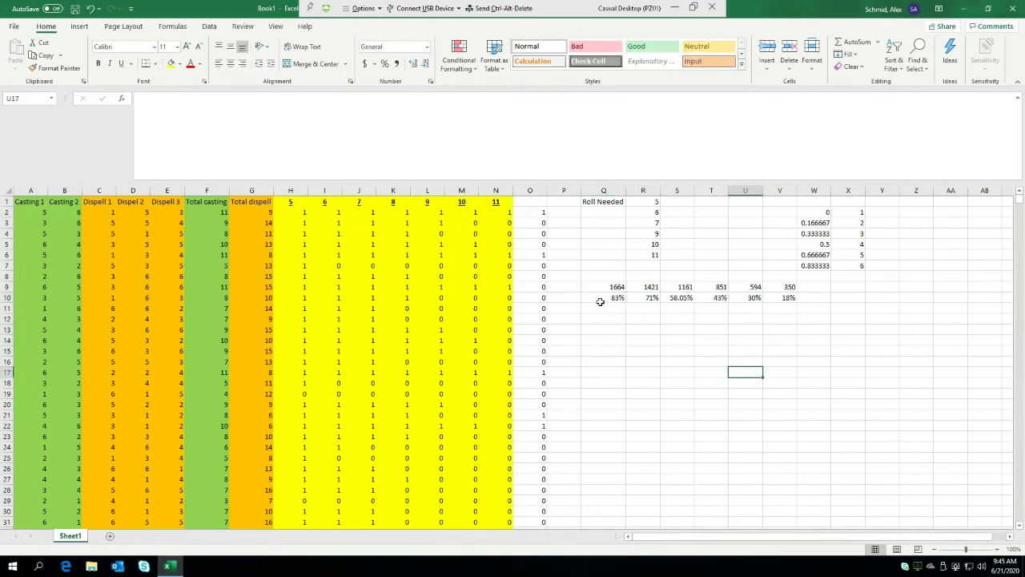
drag(600, 300, 781, 308)
click(496, 201)
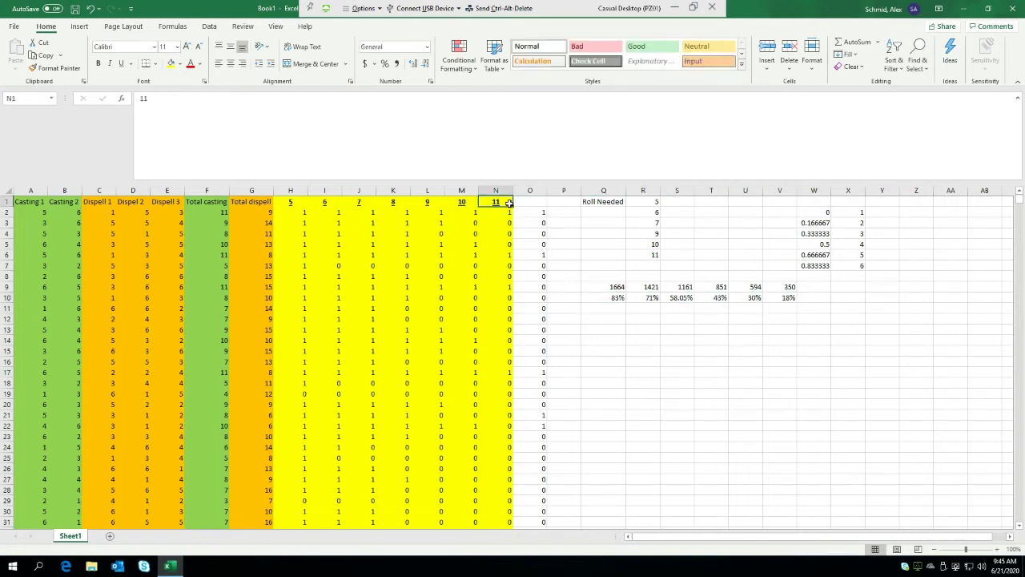
text(12)
click(681, 308)
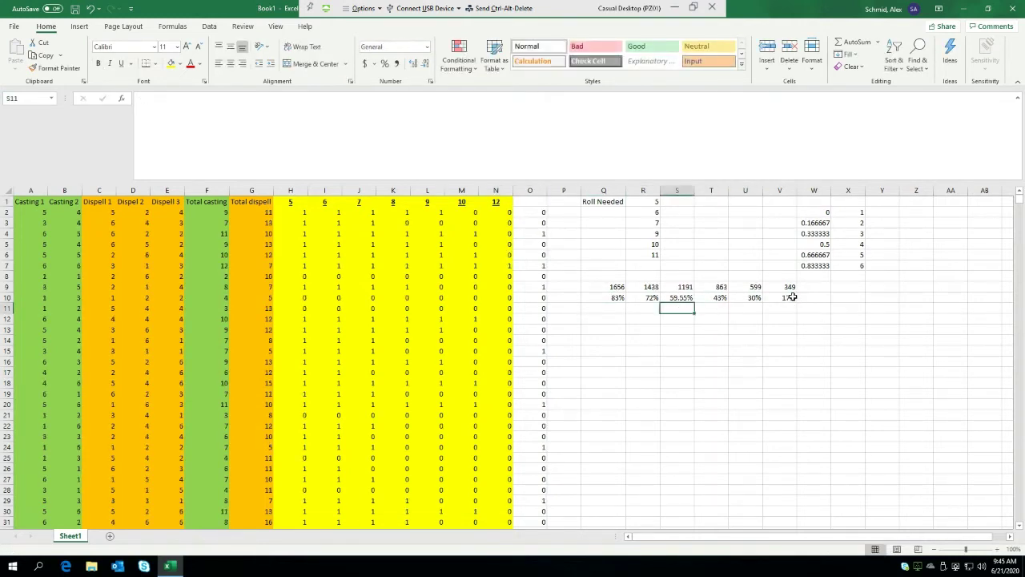
Step: Check the formulas in V9 and V10 and extend both into column W
double_click(792, 298)
key(Escape)
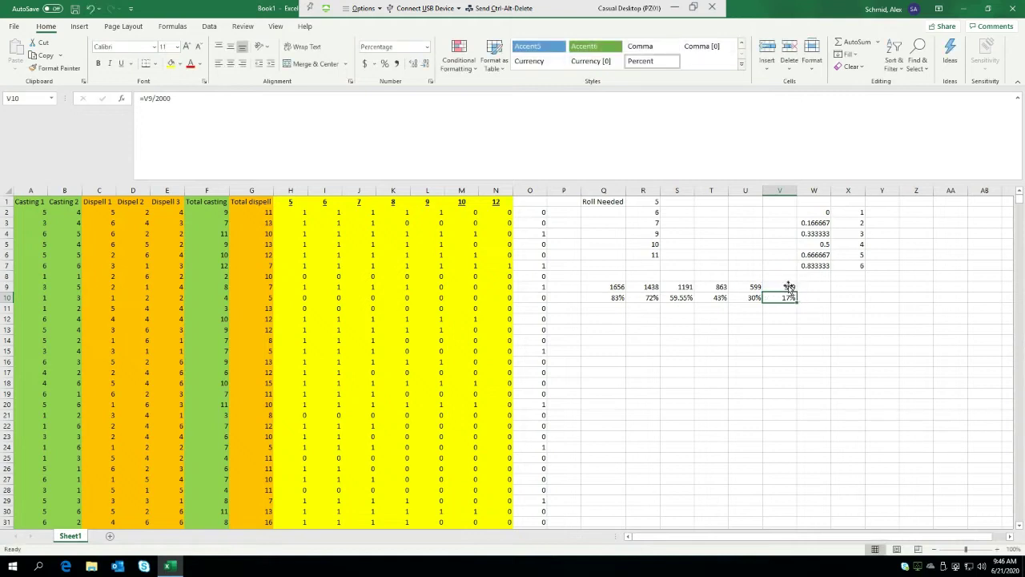
click(789, 286)
double_click(789, 286)
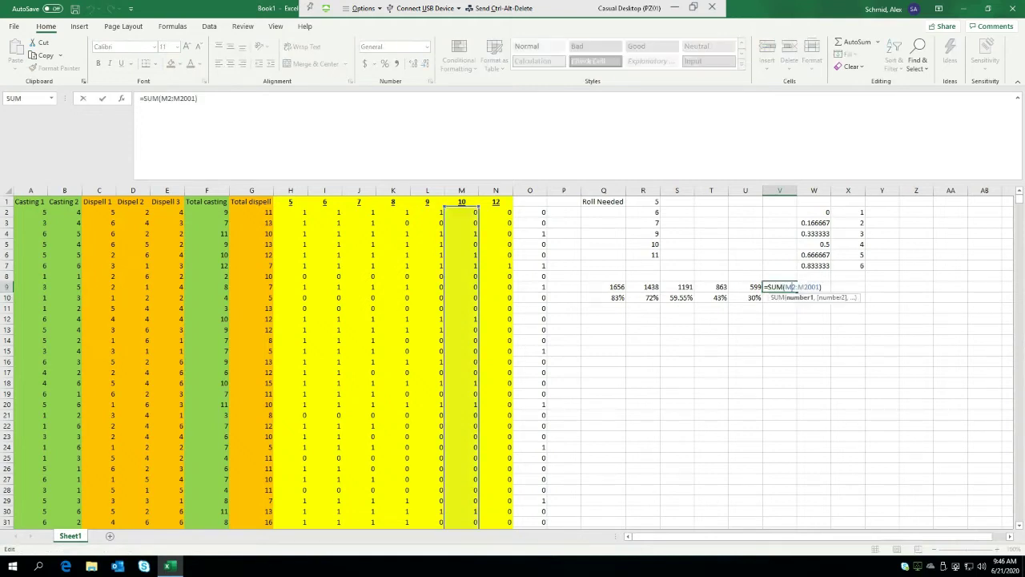
key(Escape)
drag(785, 286, 829, 302)
click(780, 351)
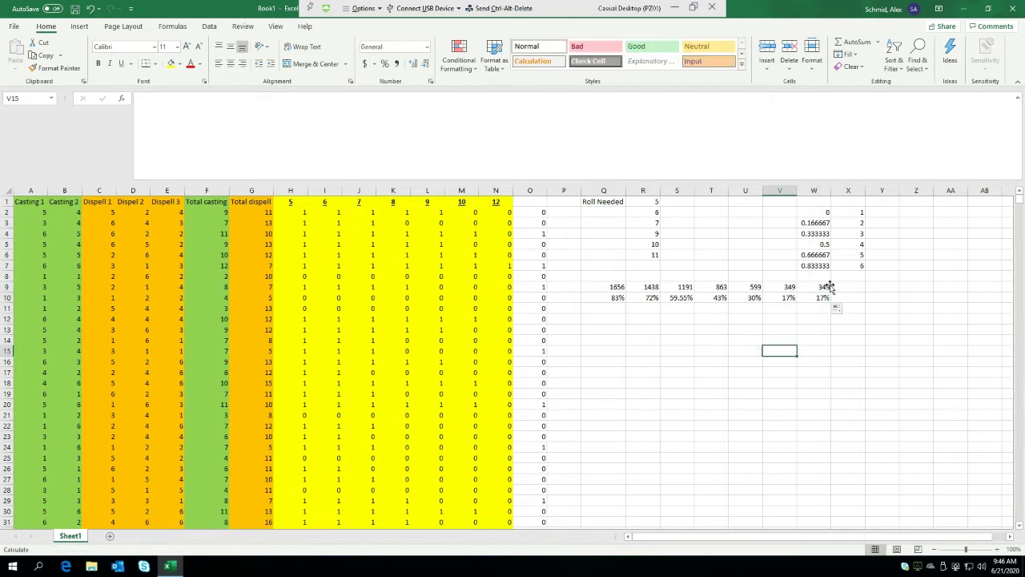
Step: Check the SUM formula in W9 and dismiss the circular reference warning
click(826, 286)
double_click(816, 286)
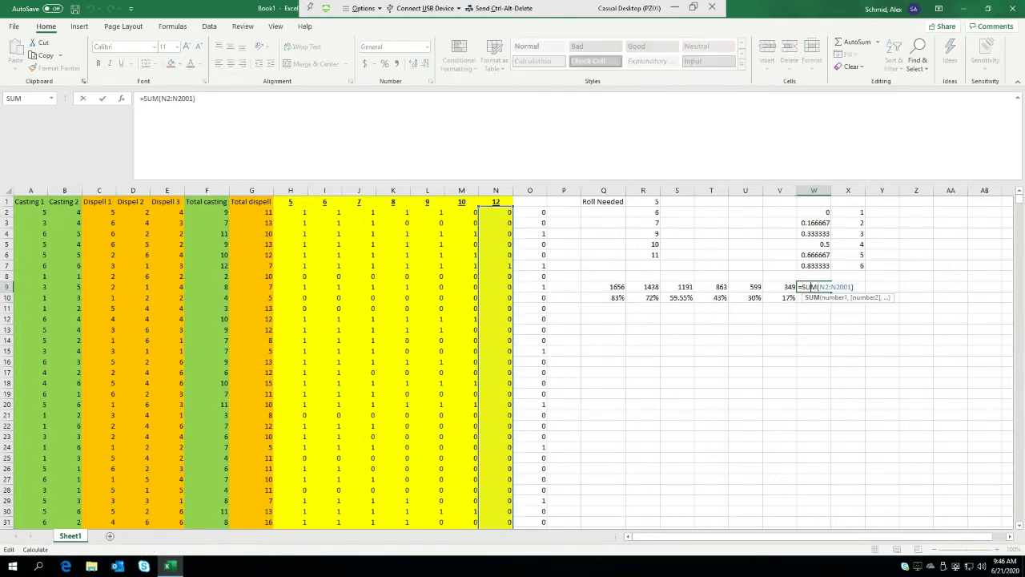
click(813, 329)
click(781, 353)
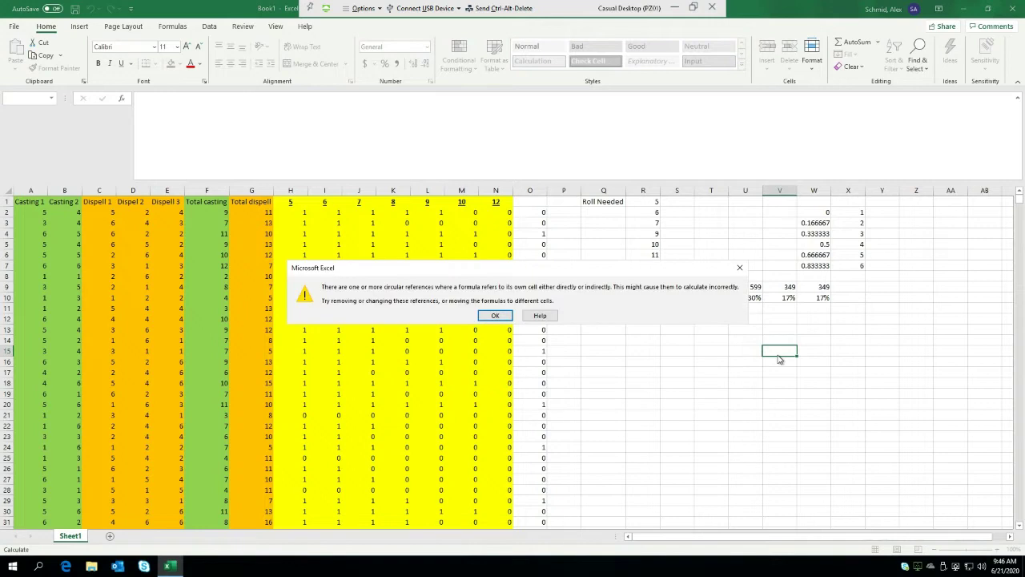
click(739, 267)
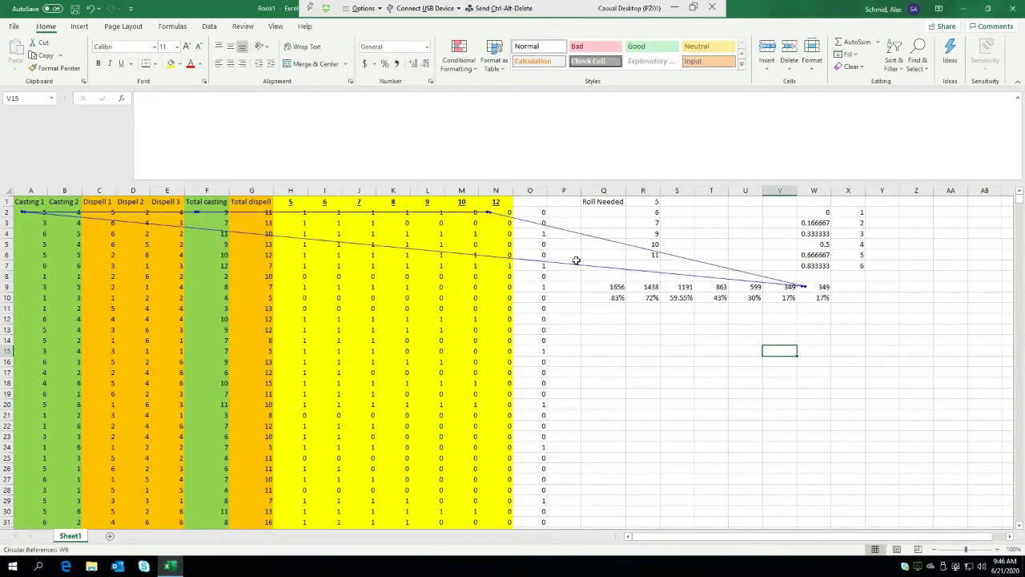
Step: Examine the formulas in N2, V9 and W9 to find the cause of the circular reference
double_click(501, 212)
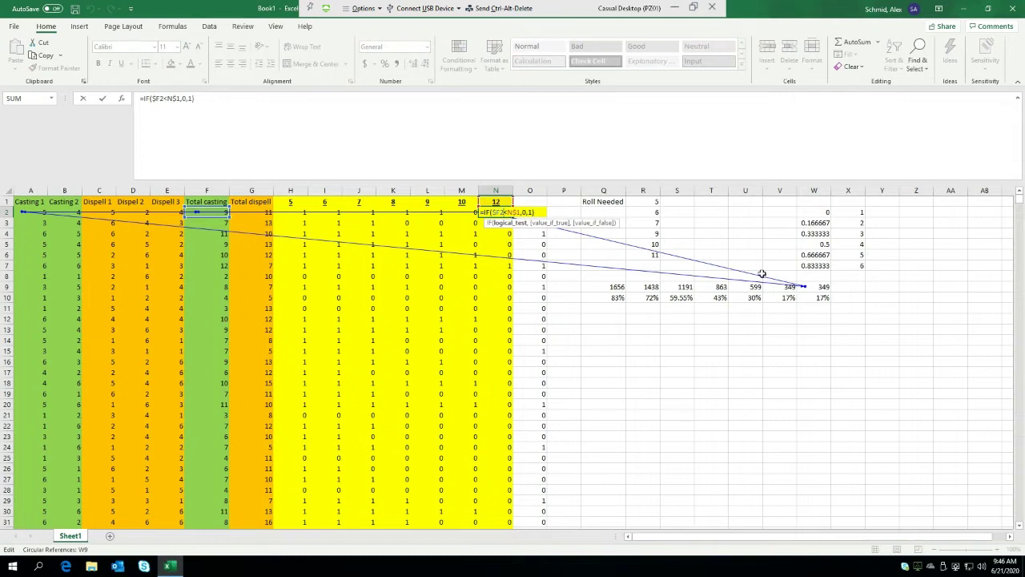
key(Escape)
double_click(814, 287)
key(Escape)
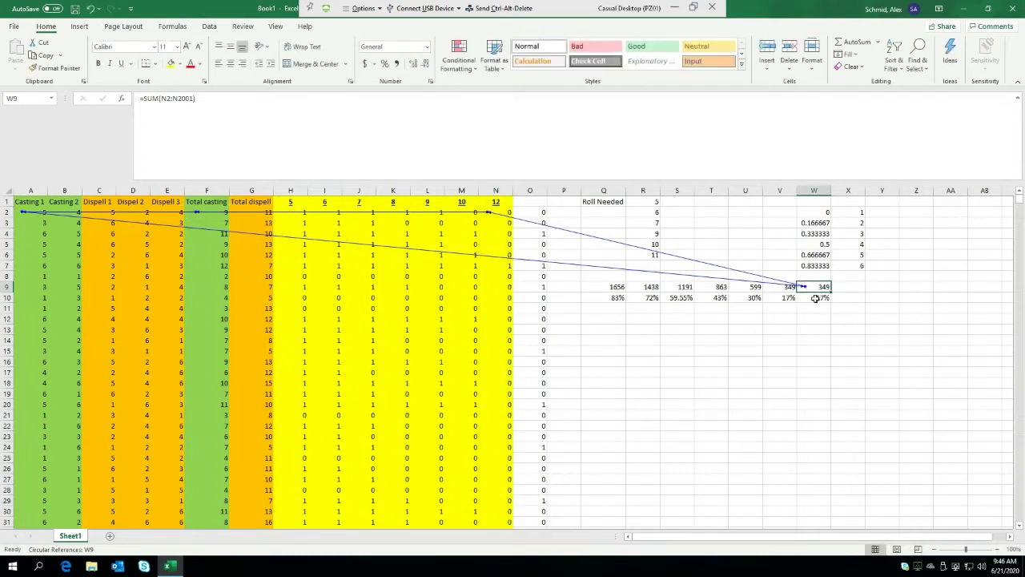
click(816, 298)
click(815, 286)
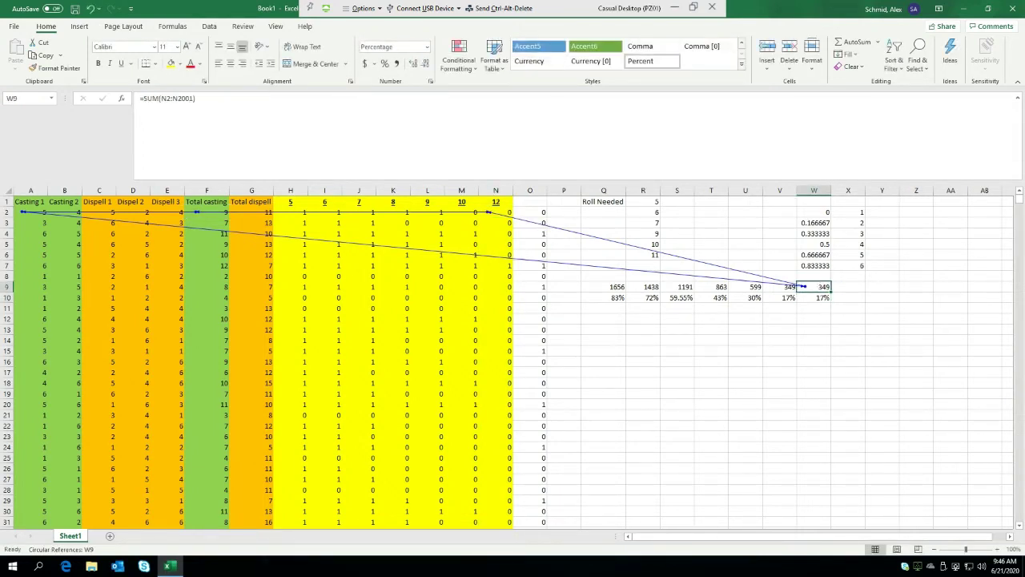
double_click(805, 287)
click(773, 287)
double_click(778, 287)
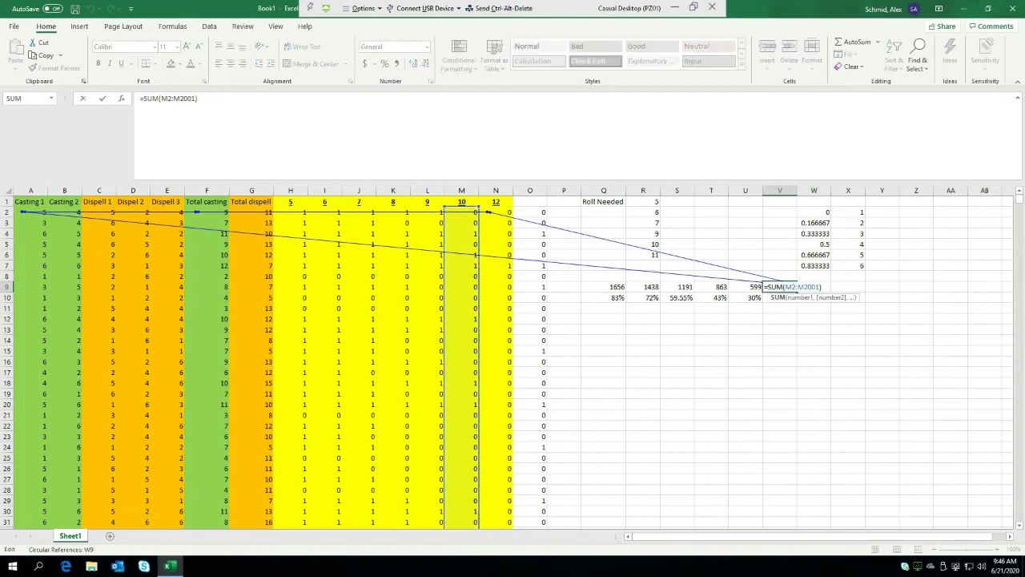
key(Escape)
click(507, 212)
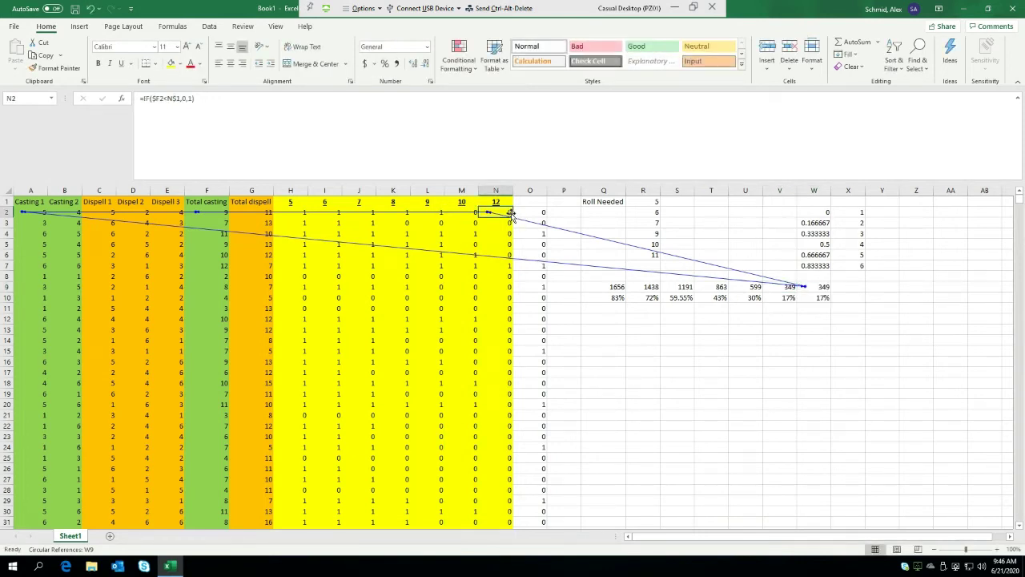
double_click(507, 212)
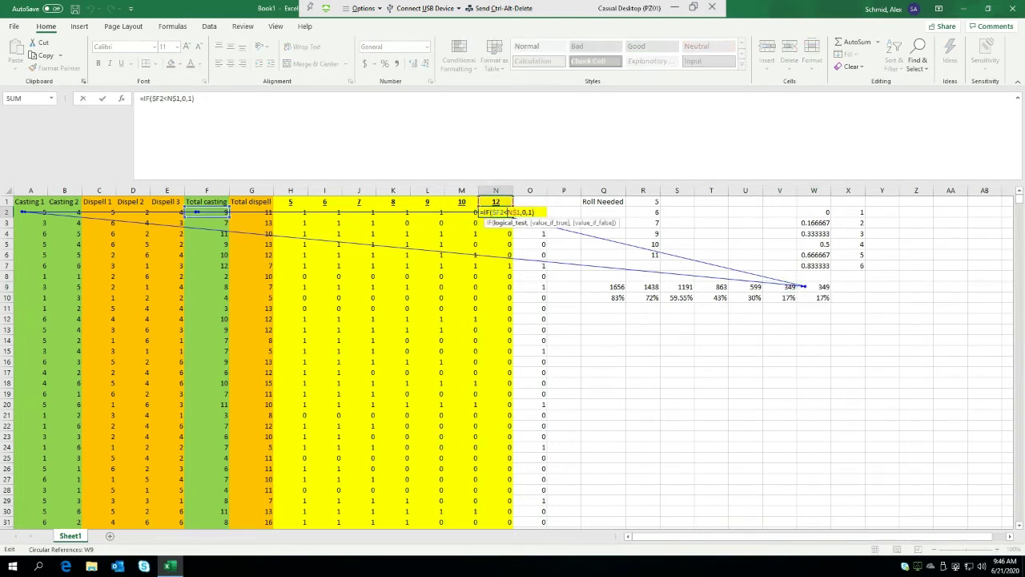
click(711, 325)
click(781, 296)
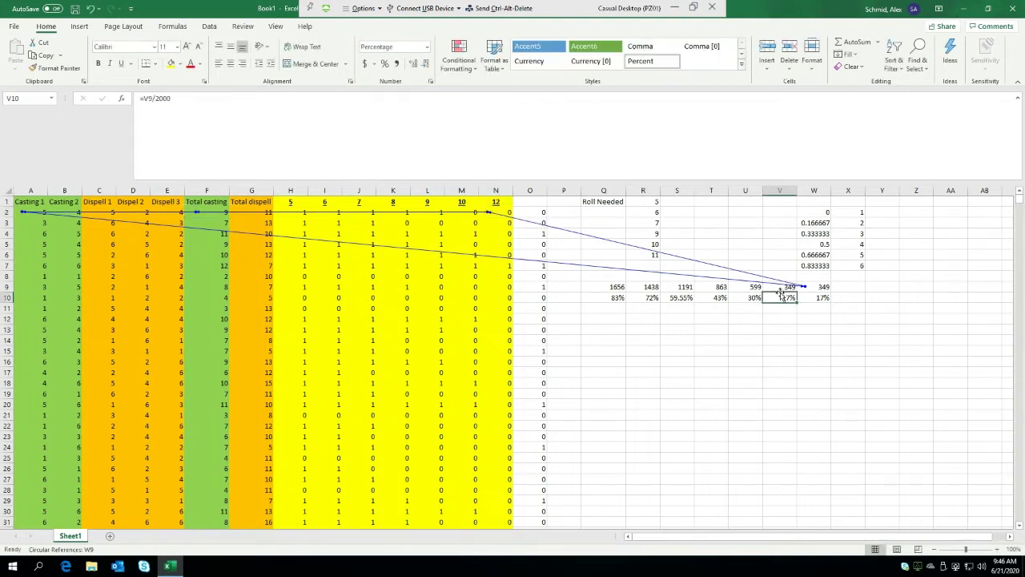
Step: Try copying the SUM formula from V9 into W9
click(782, 287)
key(ctrl+c)
click(813, 287)
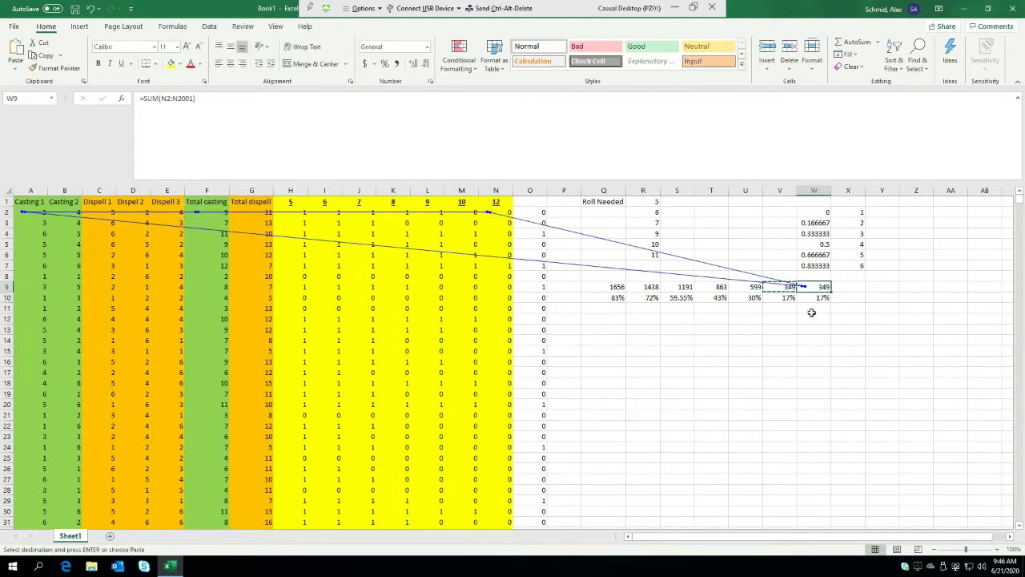
key(ctrl+v)
Step: Clear the success totals and percentages in V9:W10
click(808, 328)
drag(808, 308, 754, 286)
key(Delete)
click(556, 353)
click(765, 300)
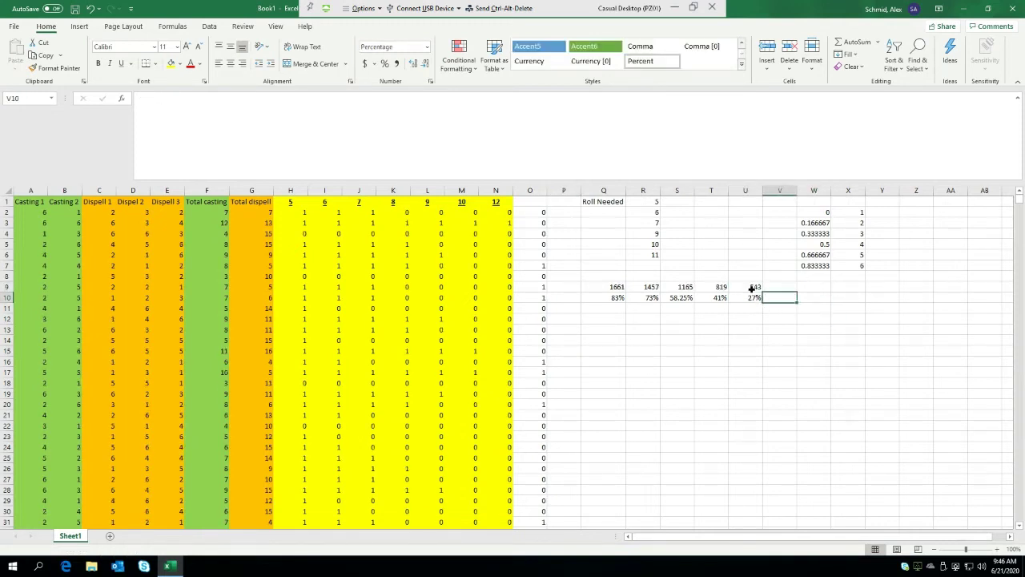
click(753, 286)
Step: Insert two blank columns before the dice lookup table, shifting it from W:X to Y:Z
right_click(813, 195)
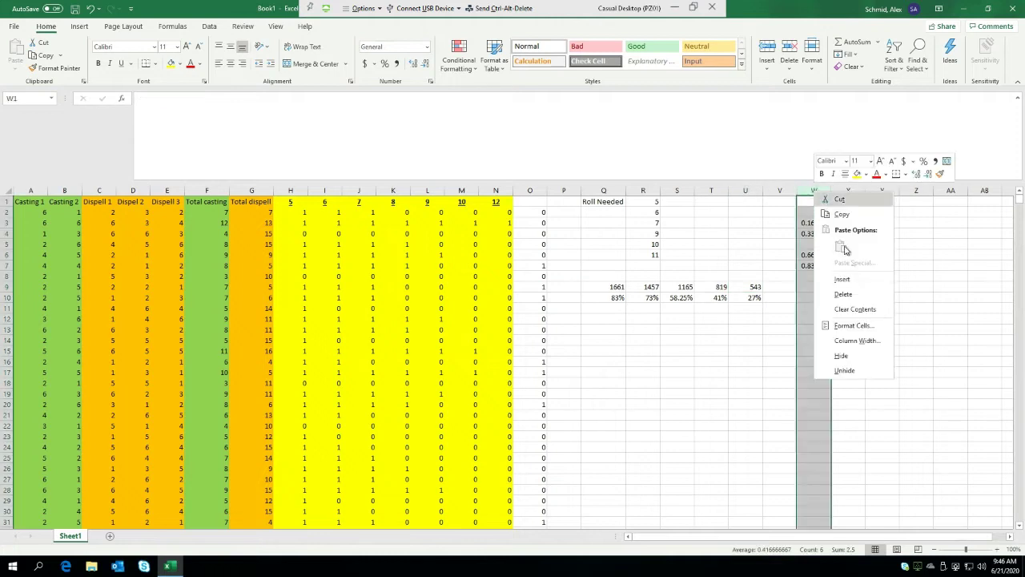
click(841, 290)
click(782, 295)
right_click(851, 193)
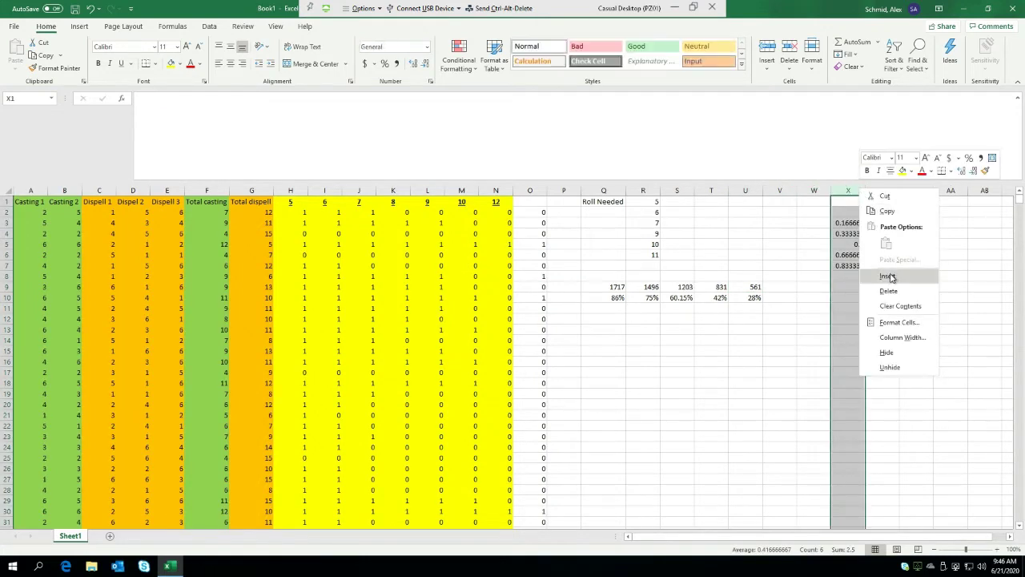
click(877, 277)
Step: Fill the success total and percentage formulas from U9:U10 across to column W
drag(755, 286, 827, 298)
click(804, 328)
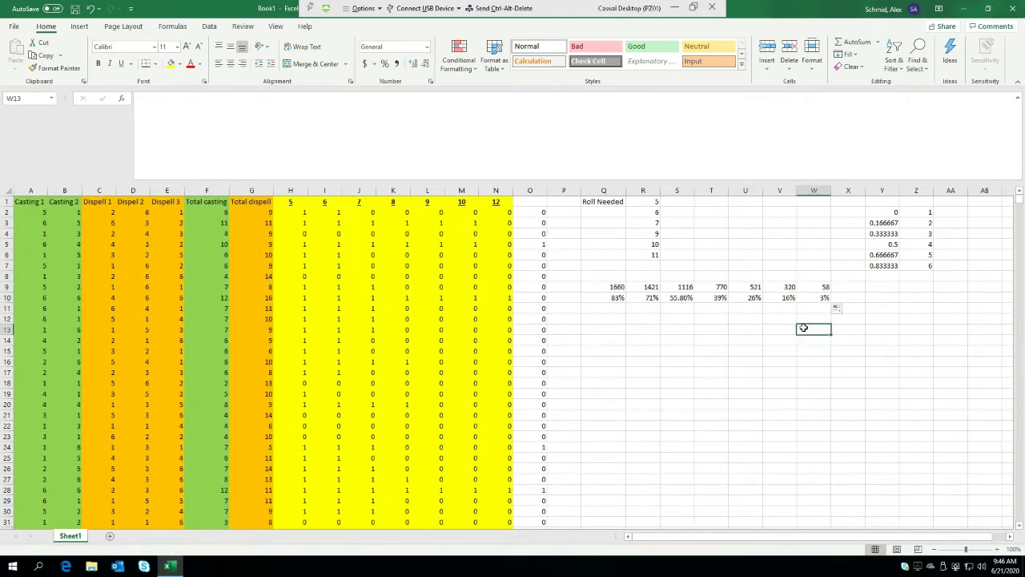
click(812, 299)
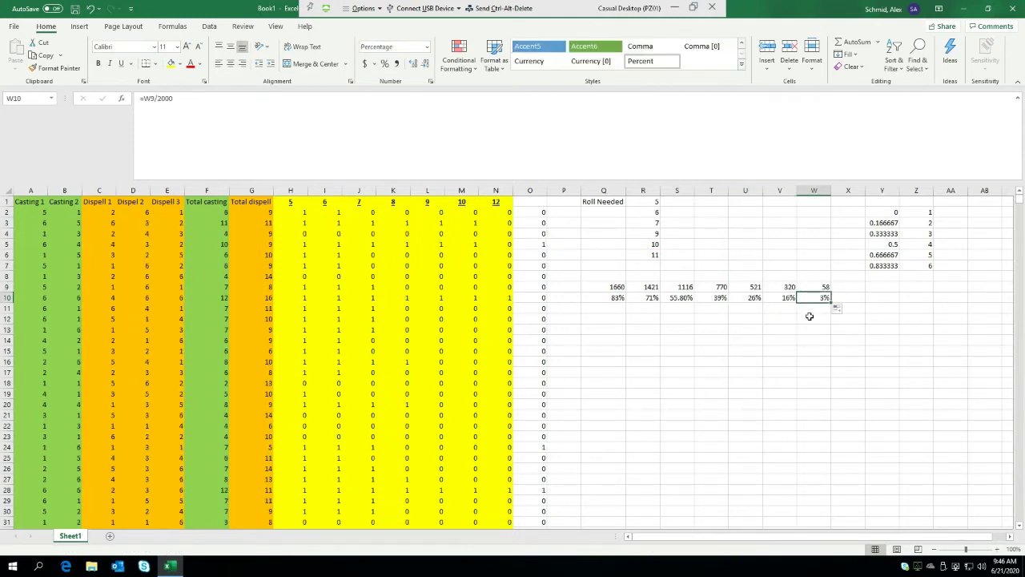
Step: Set the needed roll header in N1 back to 11
click(496, 202)
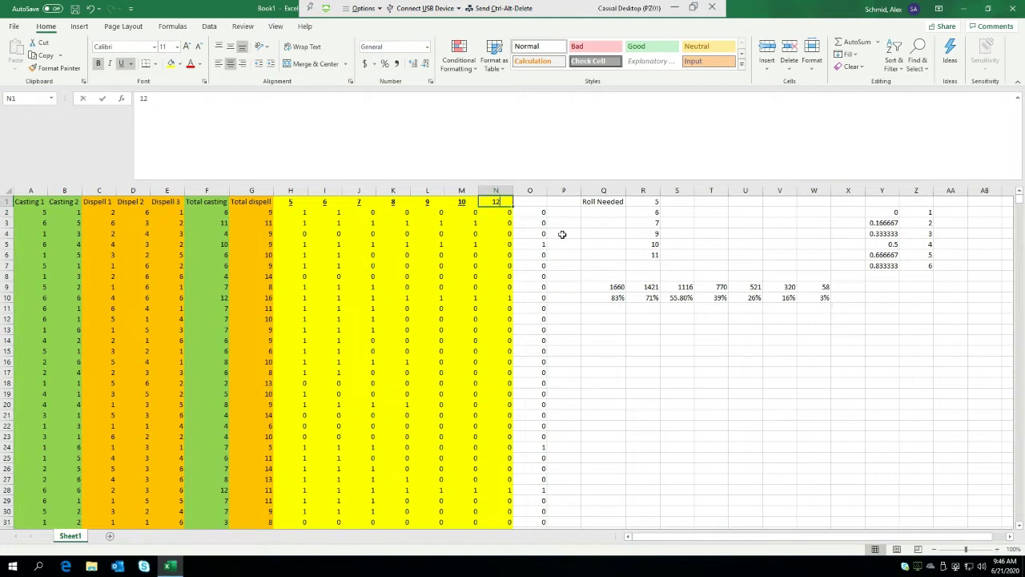
key(BackSpace)
text(1)
click(711, 382)
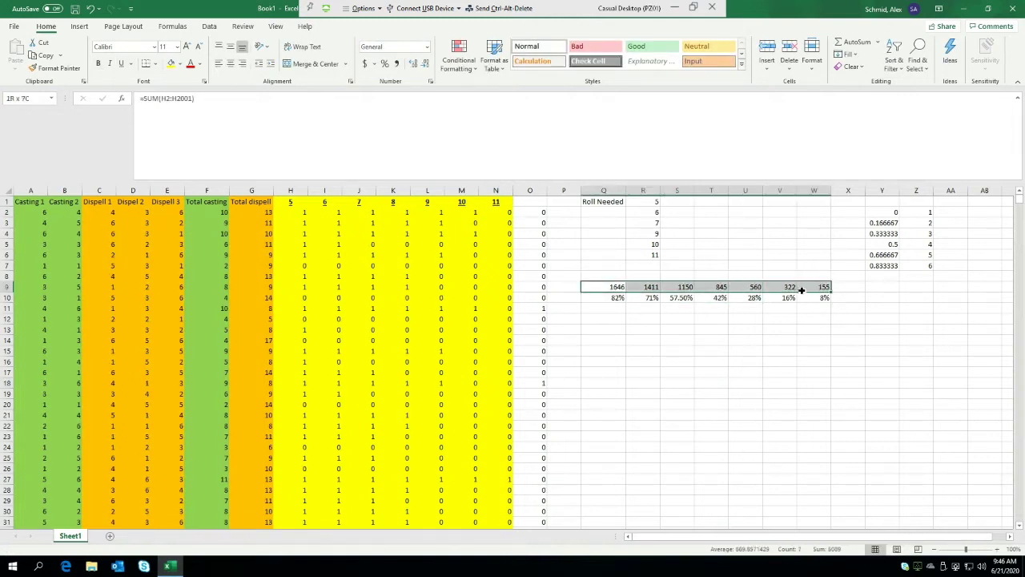
Step: Clear the Roll Needed list and the success totals and percentages in Q1:W10
drag(617, 287, 804, 294)
drag(643, 255, 604, 201)
key(Delete)
click(550, 321)
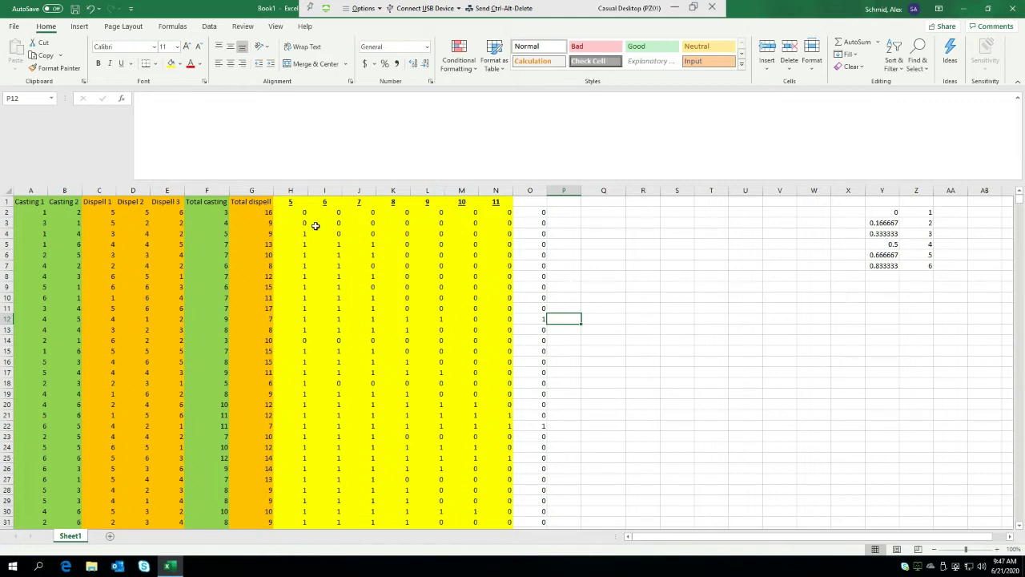
Step: Insert a new column before the needed roll 5 column H
click(291, 211)
click(528, 191)
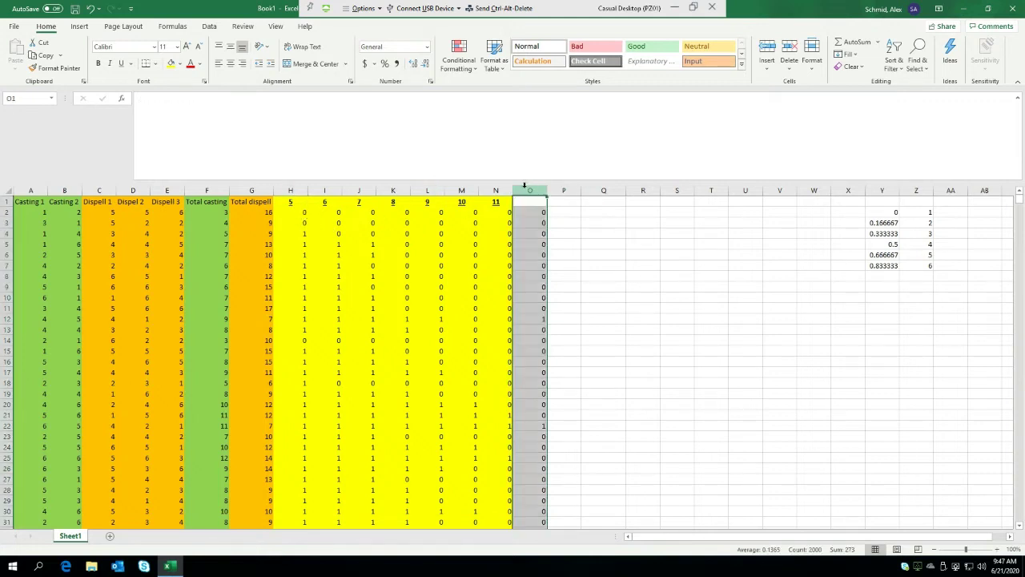
click(288, 193)
click(358, 240)
right_click(298, 191)
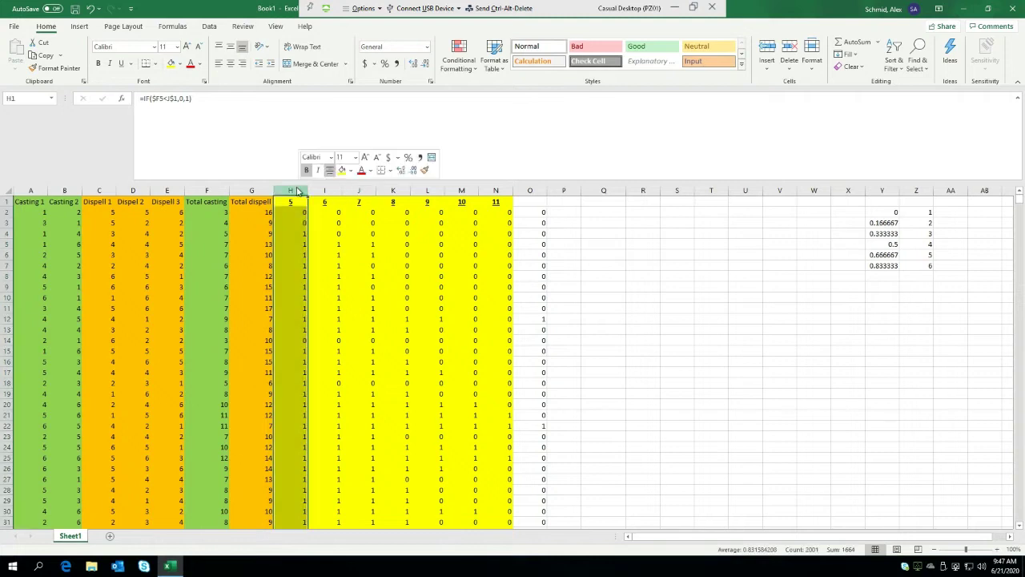
click(330, 276)
Step: Move the unlabelled 0/1 result column P into the empty column H
click(539, 233)
click(575, 190)
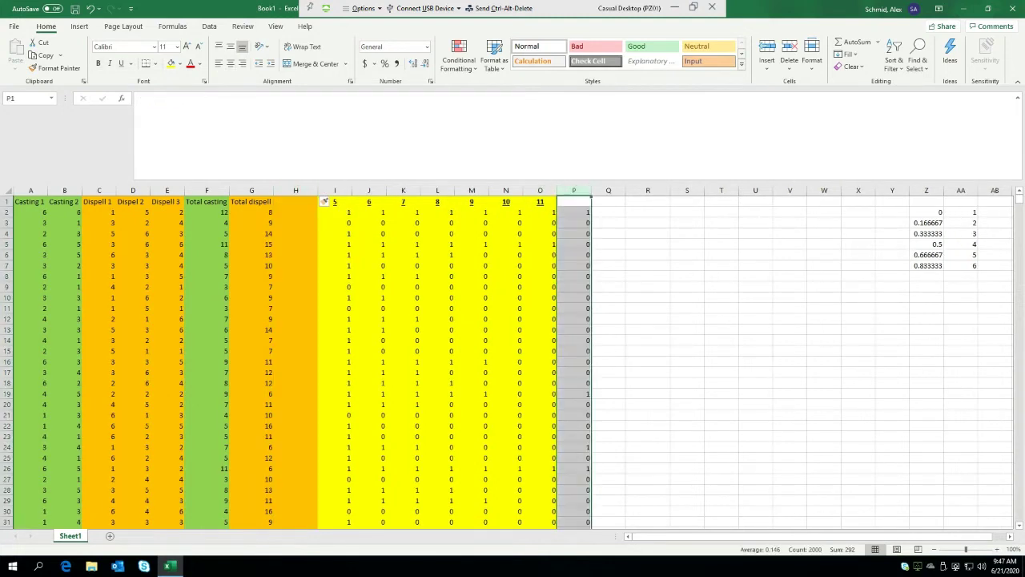
key(ctrl+x)
click(290, 191)
key(ctrl+v)
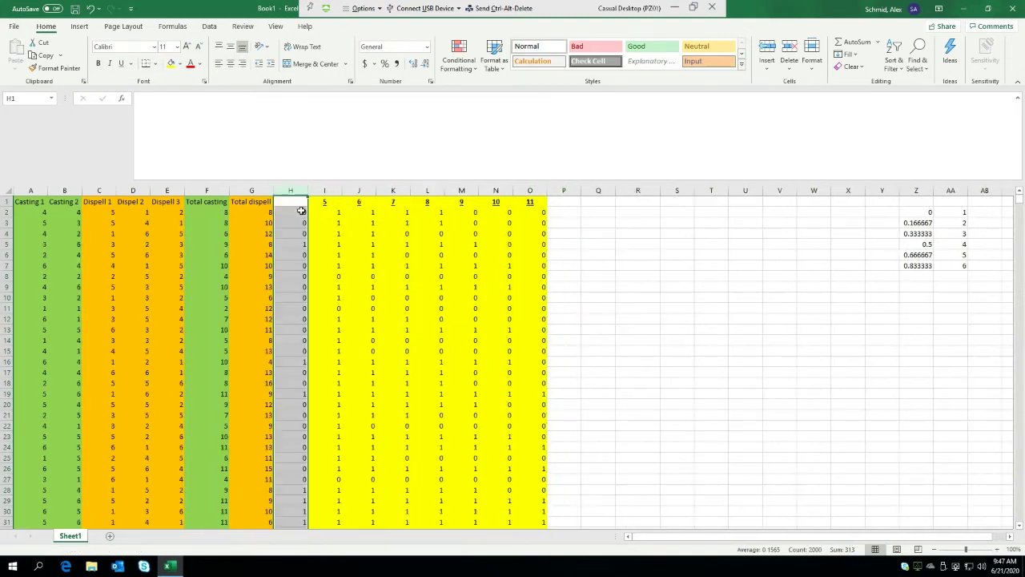
click(303, 211)
Step: Fill column H with light blue and select its header cell H1
click(290, 191)
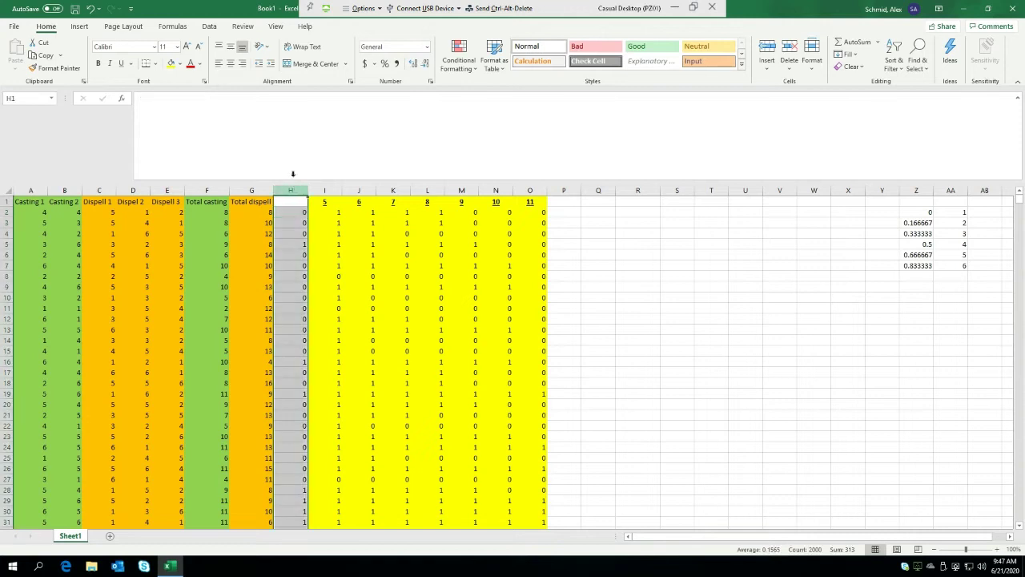
click(179, 64)
click(225, 164)
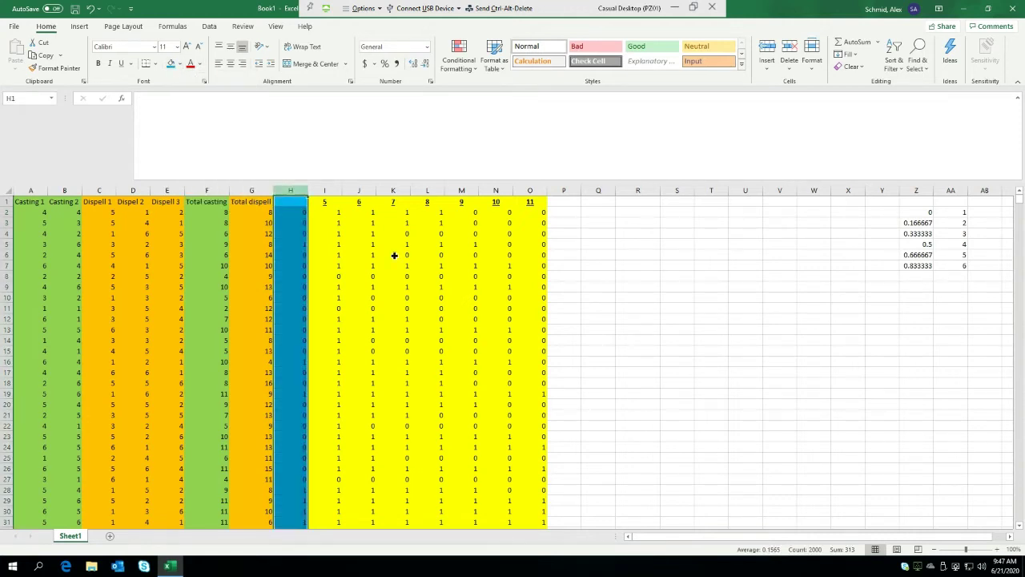
click(401, 254)
click(296, 211)
click(292, 202)
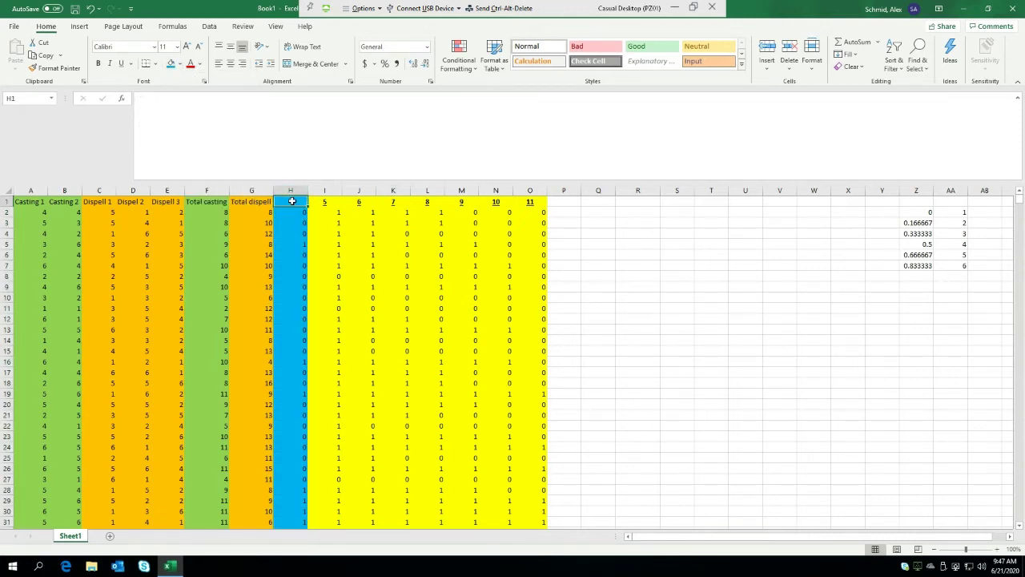
Step: Enter the heading "2 >3?" in cell H1, above the blue comparison column
text(2)
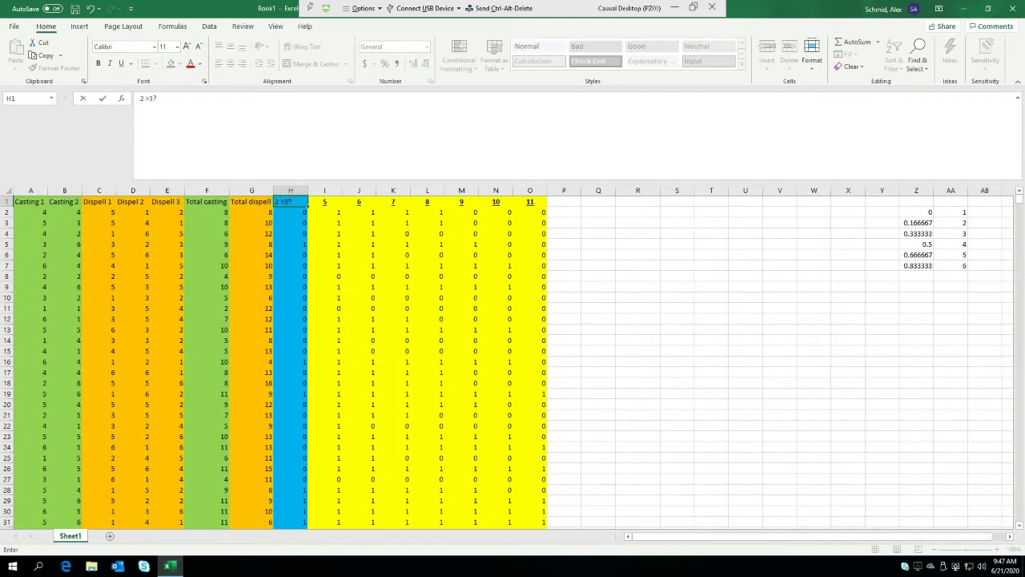
key(Return)
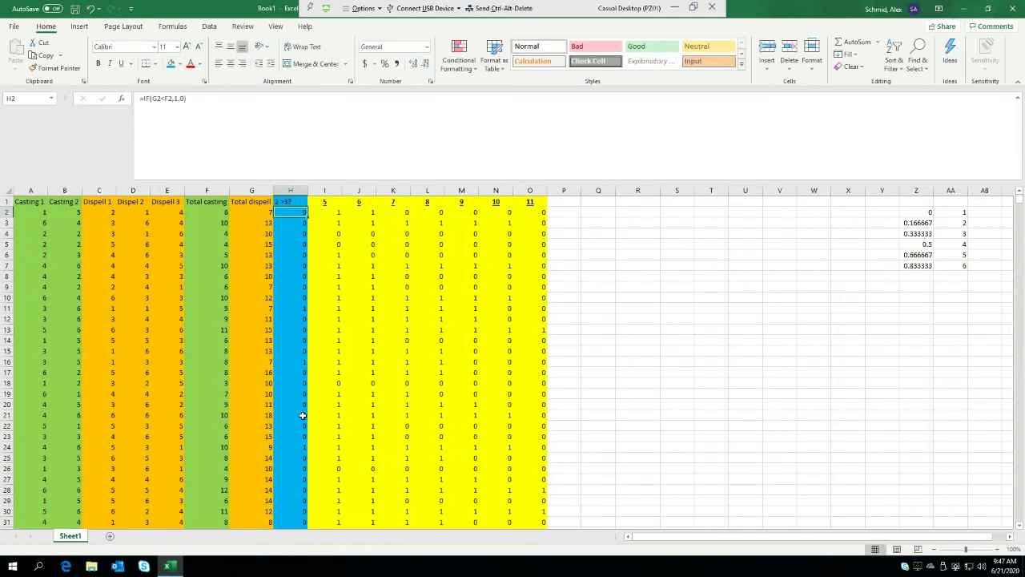
click(604, 287)
click(568, 214)
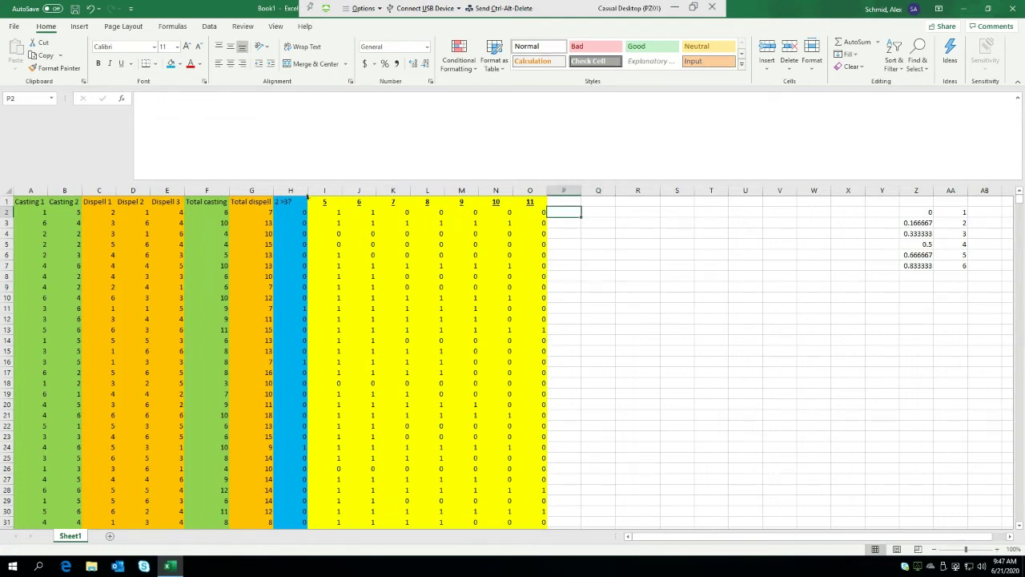
Step: Copy the casting value headings 5 to 11 from I1:O1 into P1:V1
drag(313, 203, 531, 202)
key(ctrl+c)
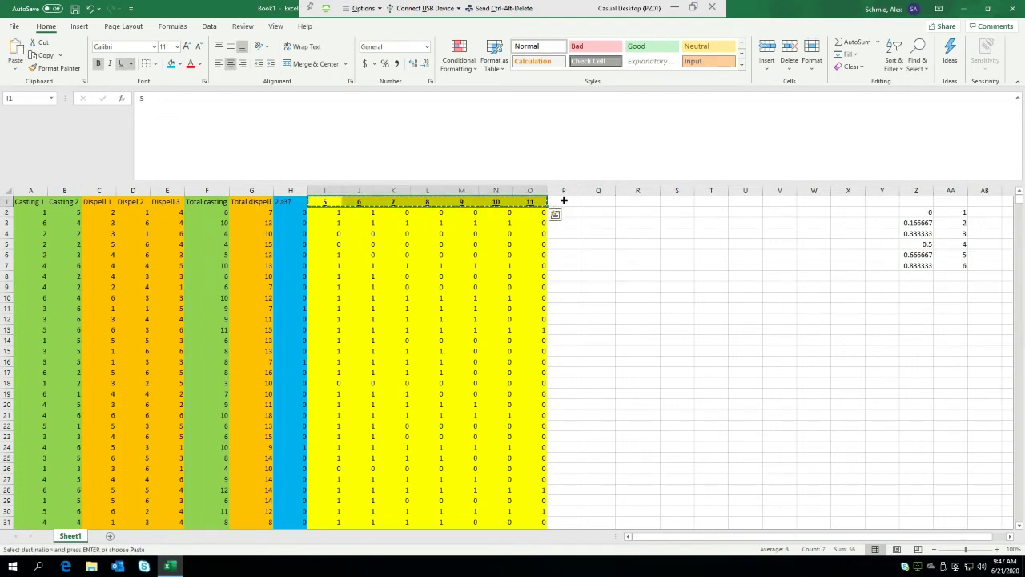
click(564, 201)
key(Return)
click(605, 264)
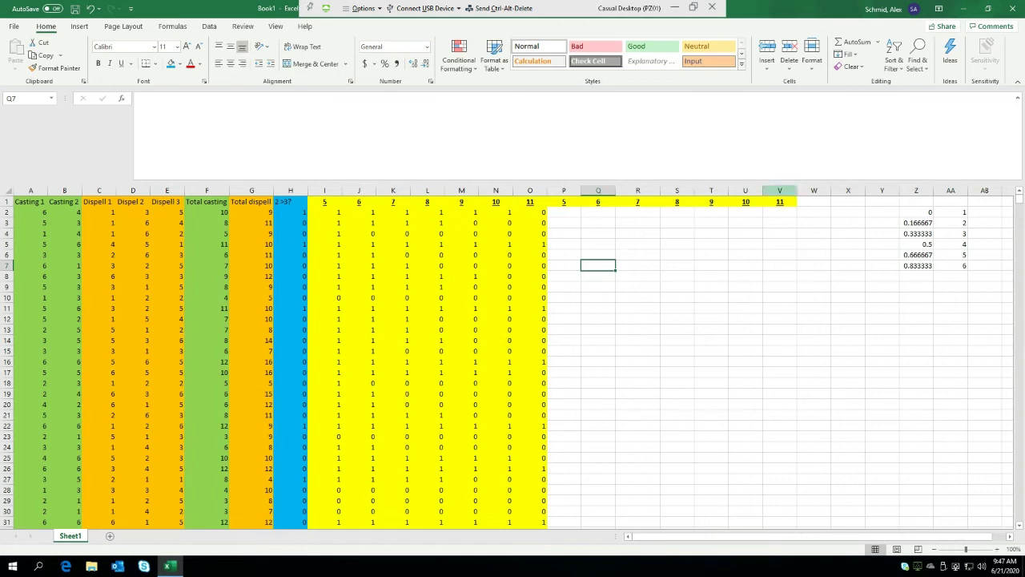
Step: Enter the formula =IF($H2+I2=2,1,0) in cell P2, keeping column H absolute
click(574, 219)
click(571, 213)
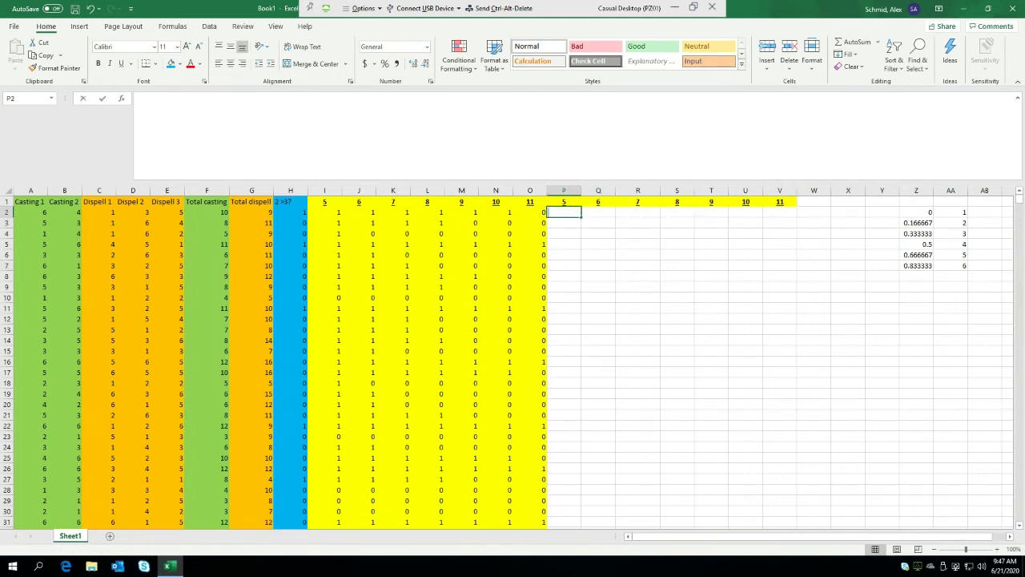
text(=if()
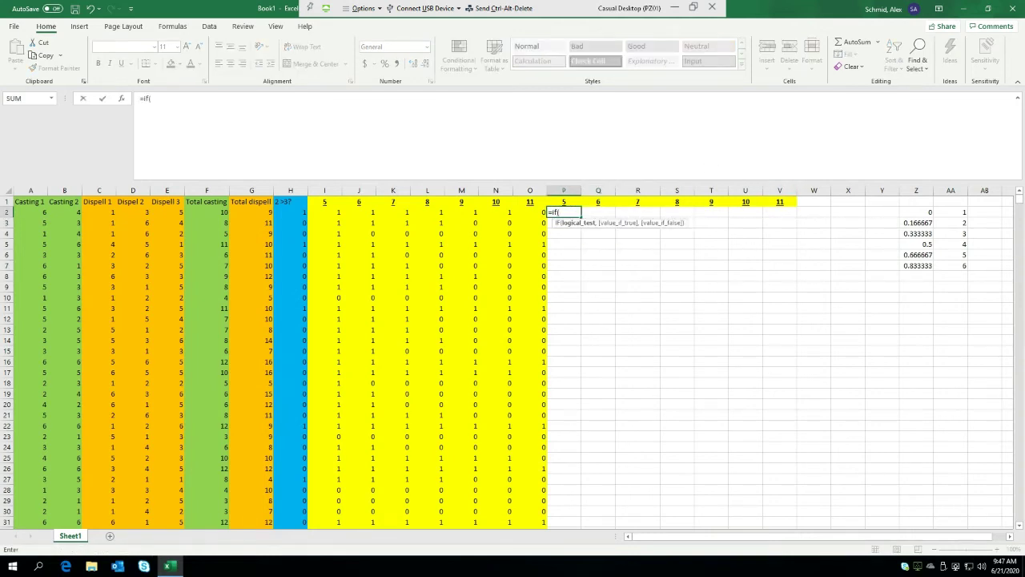
key(Left)
key(Left)
key(Left)
key(Left)
key(Left)
key(Left)
key(Left)
key(Left)
text(+)
key(Left)
key(Left)
key(Left)
key(Left)
key(Left)
key(Left)
key(Left)
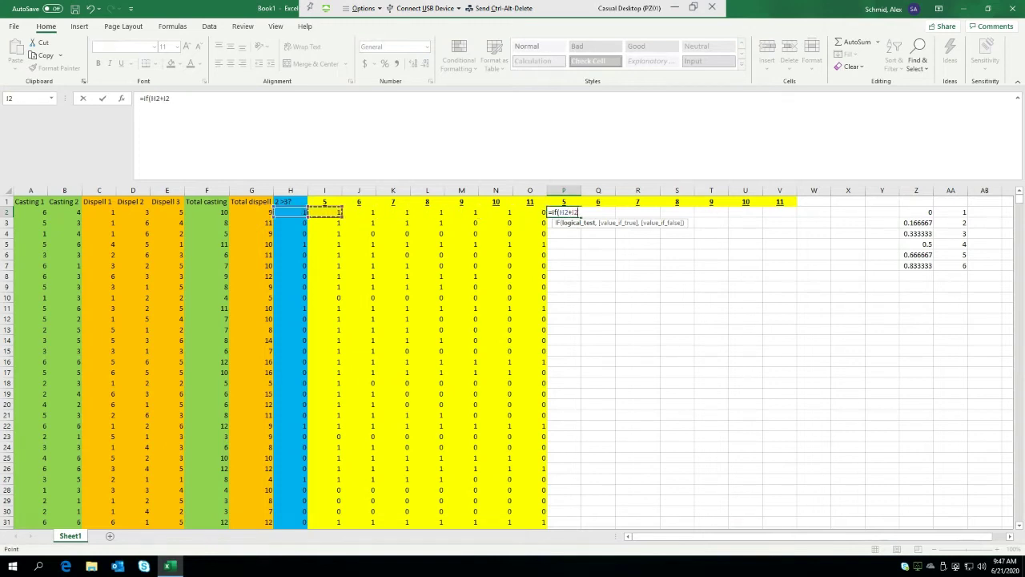
text(=2,)
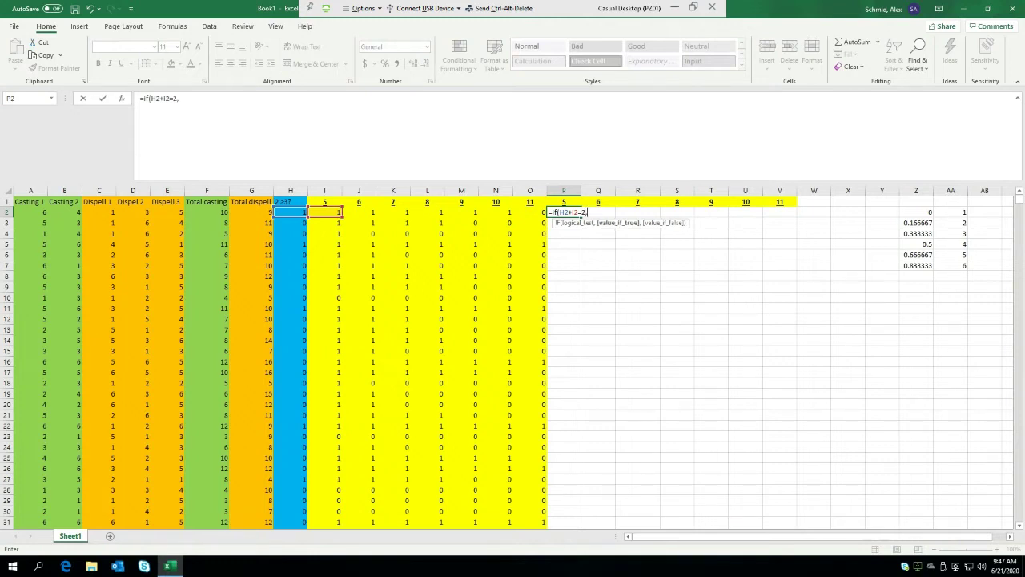
text(1,0))
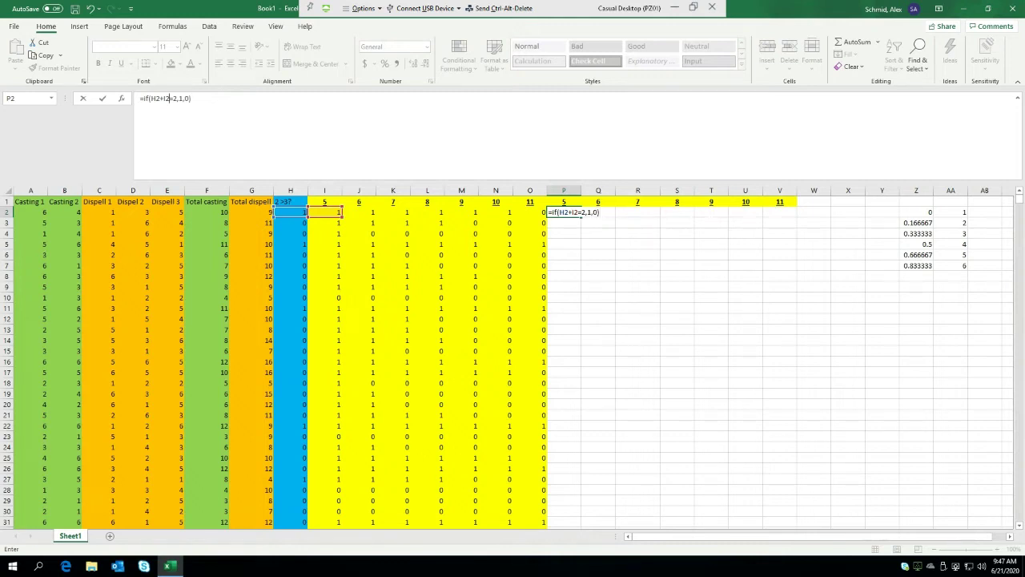
click(171, 98)
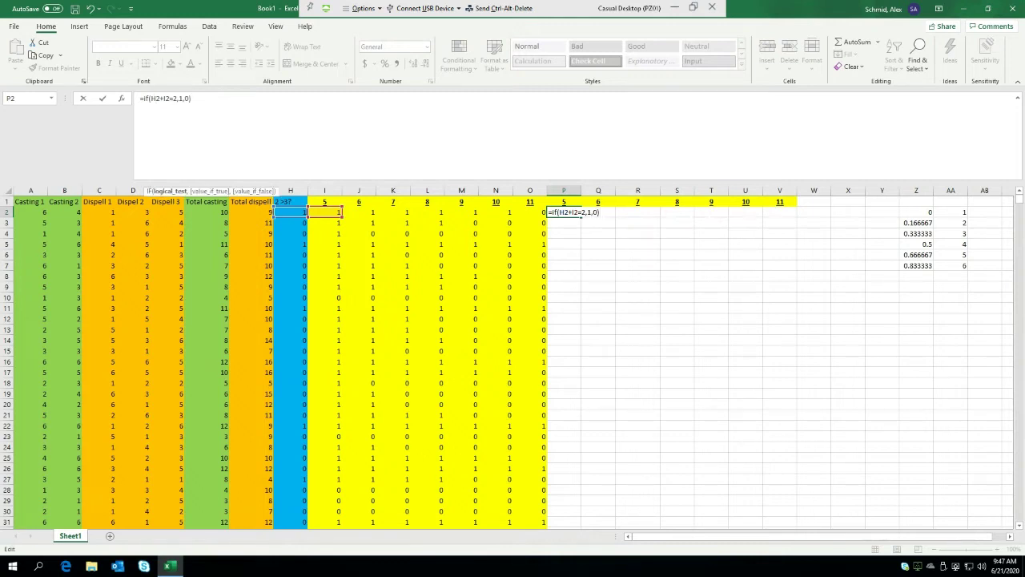
key(Return)
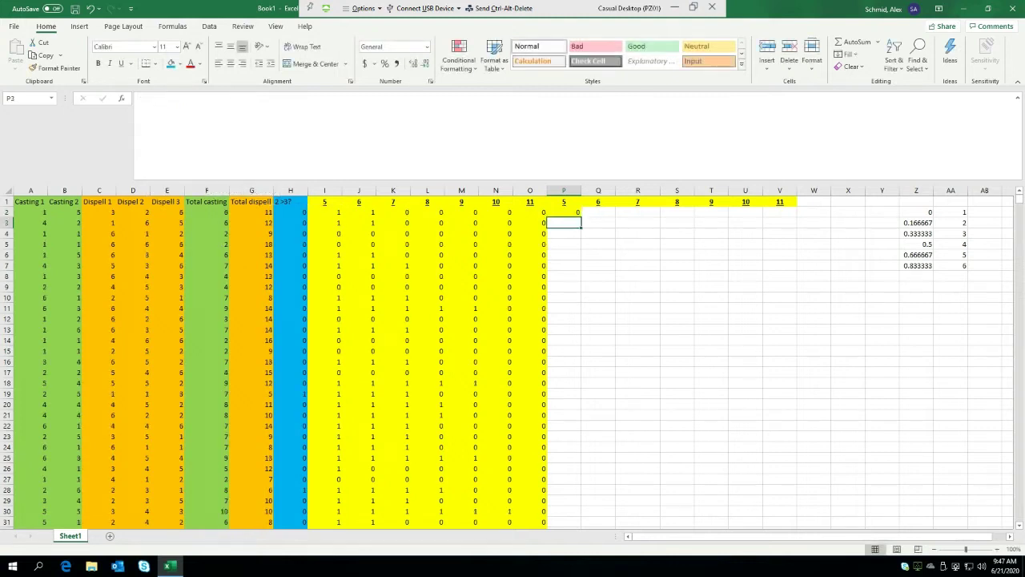
Step: Review the formula in P2 and fill it into Q2
click(579, 213)
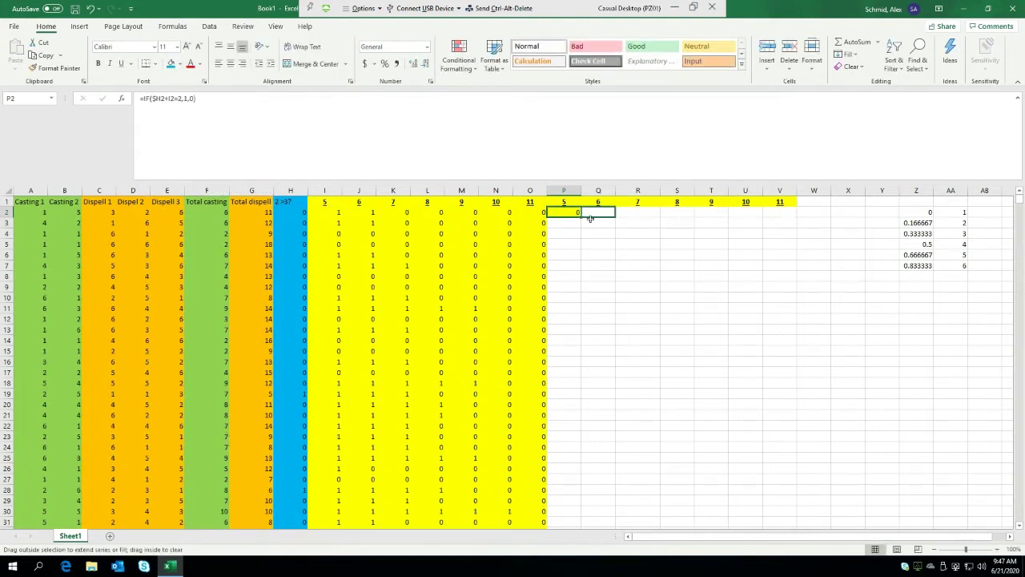
double_click(558, 213)
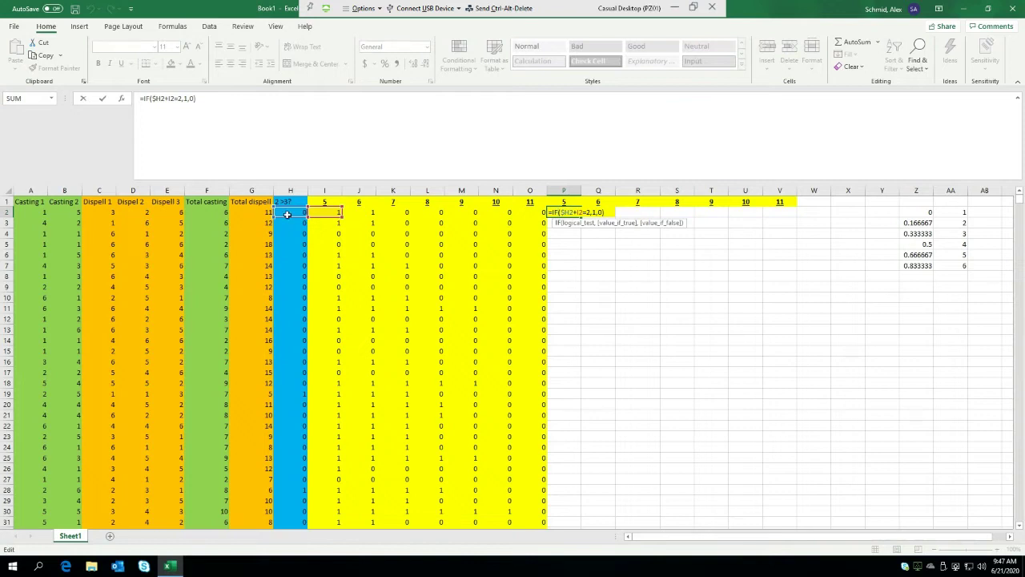
key(Escape)
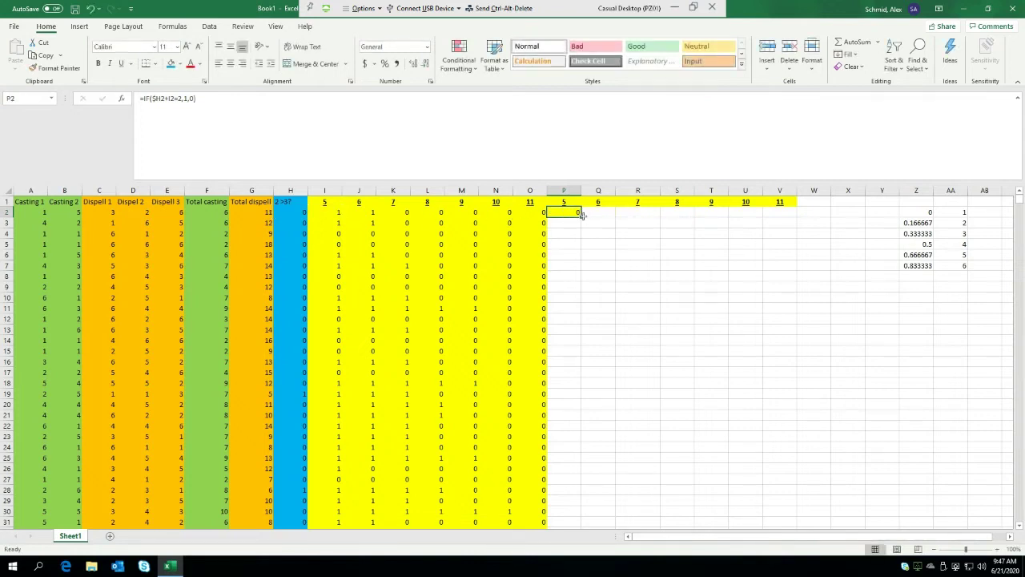
drag(583, 216, 607, 243)
click(605, 253)
Step: Compare the cell references used by the formulas in P2 and Q2
double_click(604, 214)
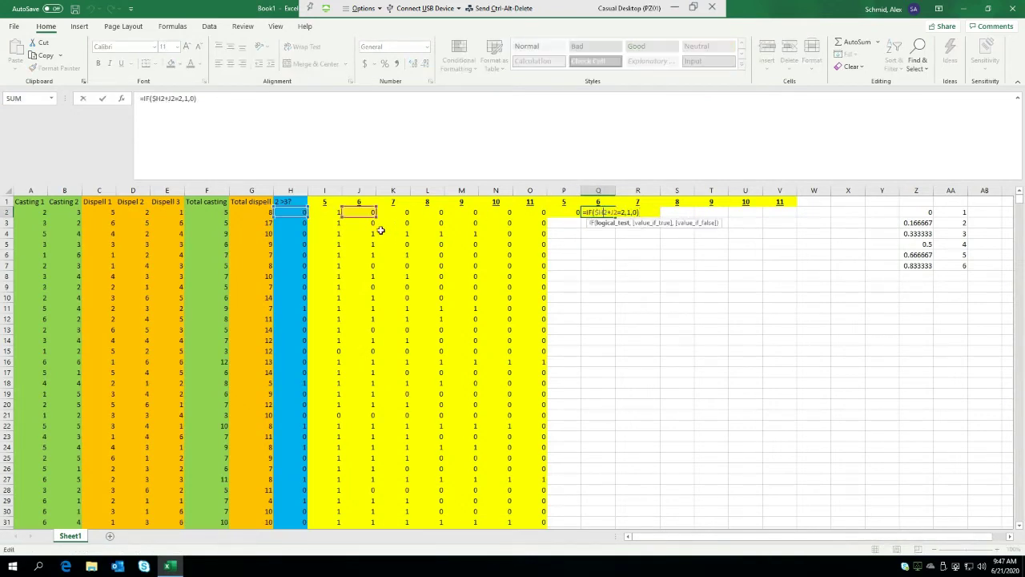
key(Escape)
key(Left)
key(F2)
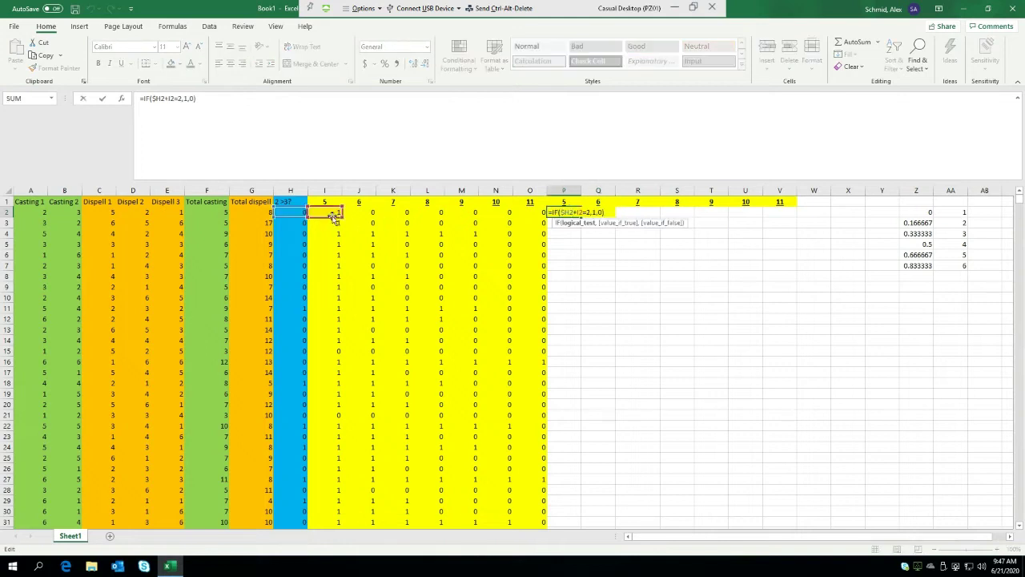
key(Escape)
double_click(600, 213)
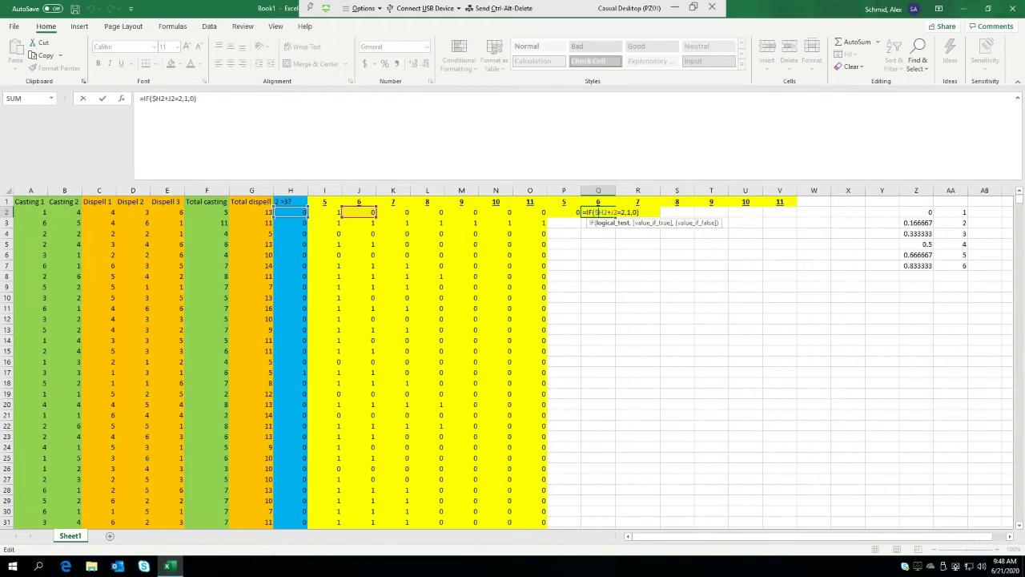
key(Escape)
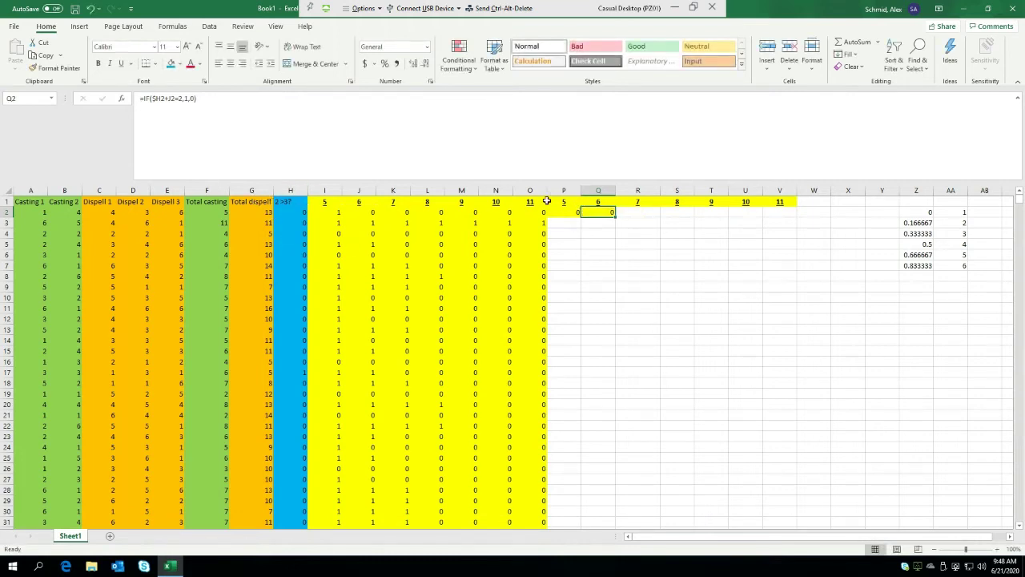
Step: Extend the formula from Q2 across to V2 and fill P2:V2 down all the data rows
drag(615, 217, 788, 216)
click(745, 305)
drag(569, 212, 793, 214)
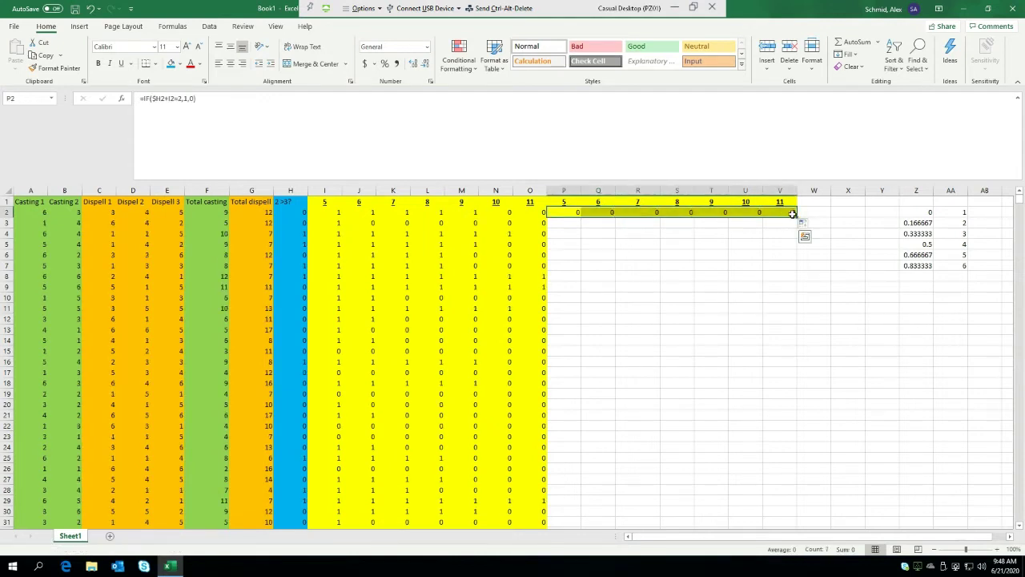
double_click(795, 214)
click(863, 359)
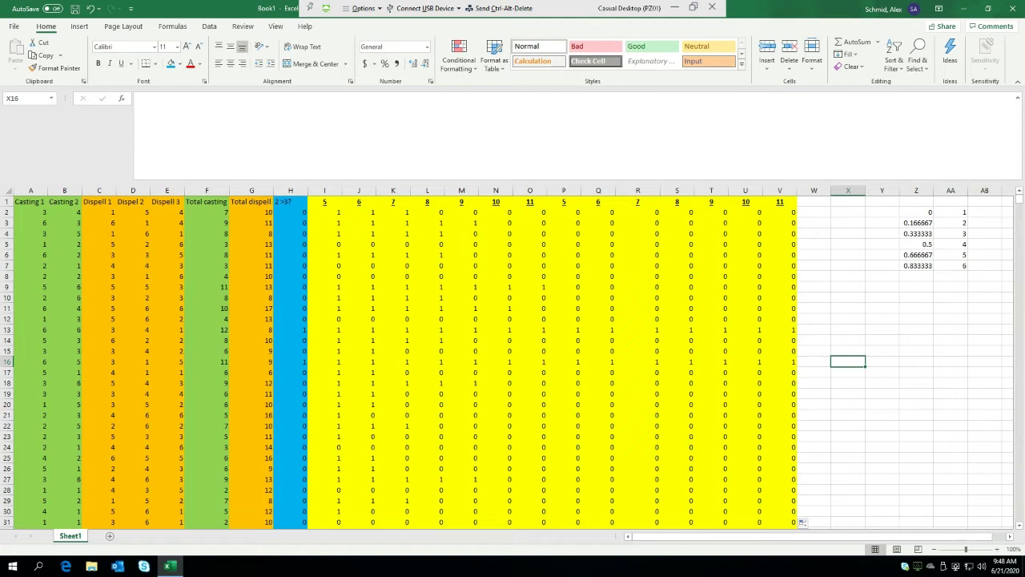
Step: Shade columns P to V with a light gold fill colour
drag(566, 184, 772, 174)
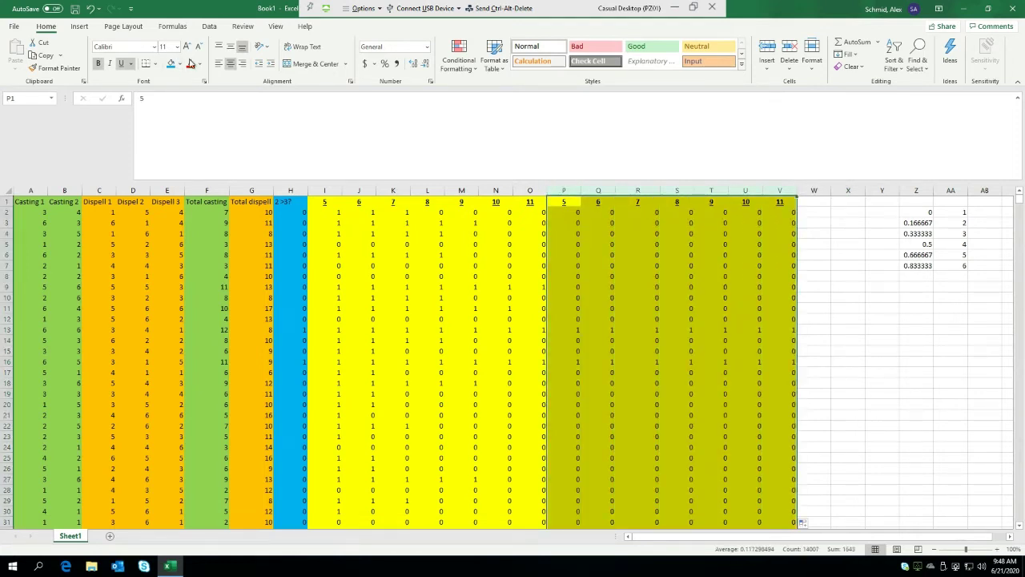
click(180, 64)
click(180, 64)
click(180, 64)
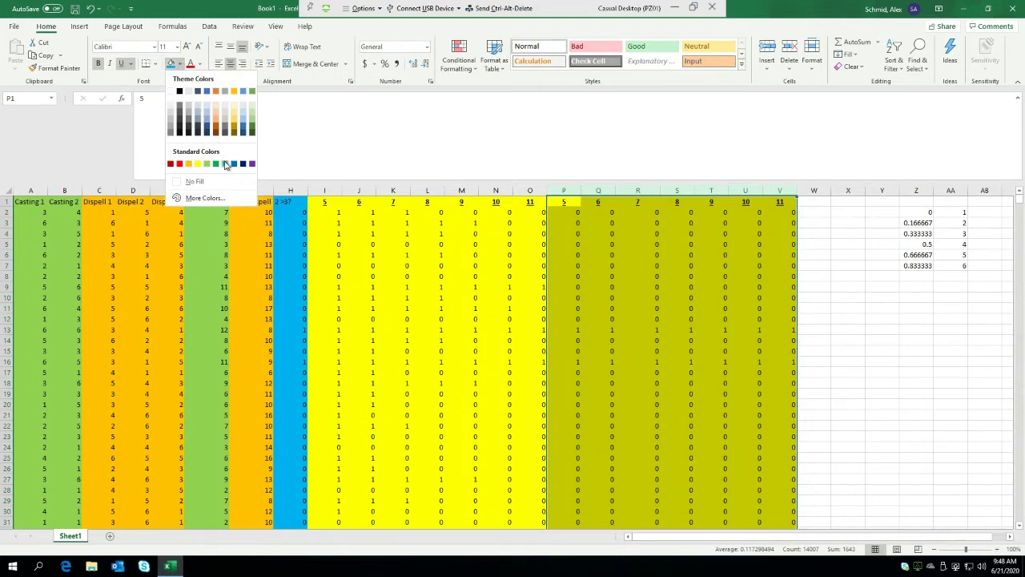
click(234, 120)
click(851, 360)
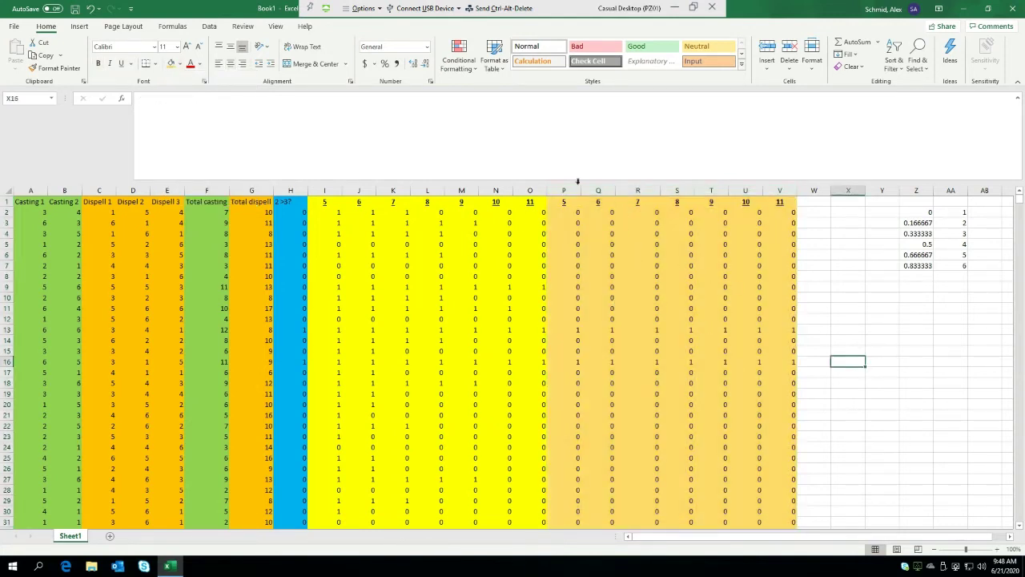
Step: Center the contents of columns P to V and check the references in the P2 formula
drag(571, 190, 780, 189)
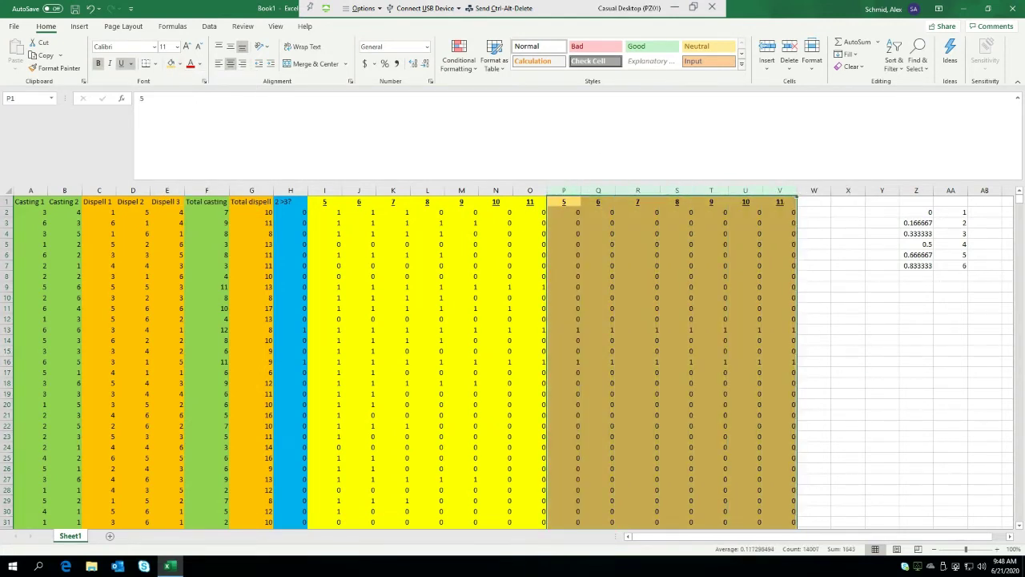
click(231, 65)
click(772, 277)
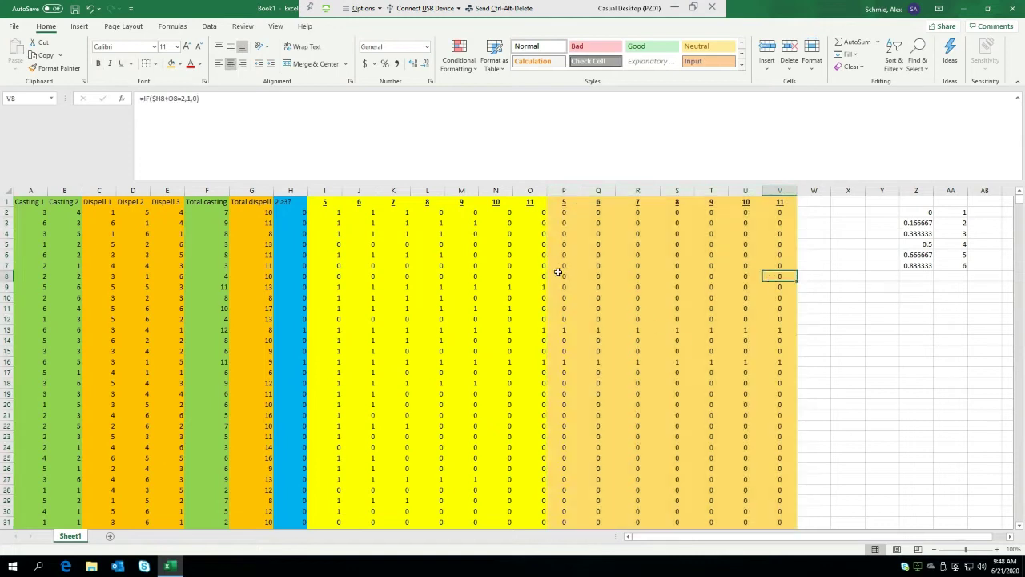
click(334, 211)
double_click(567, 212)
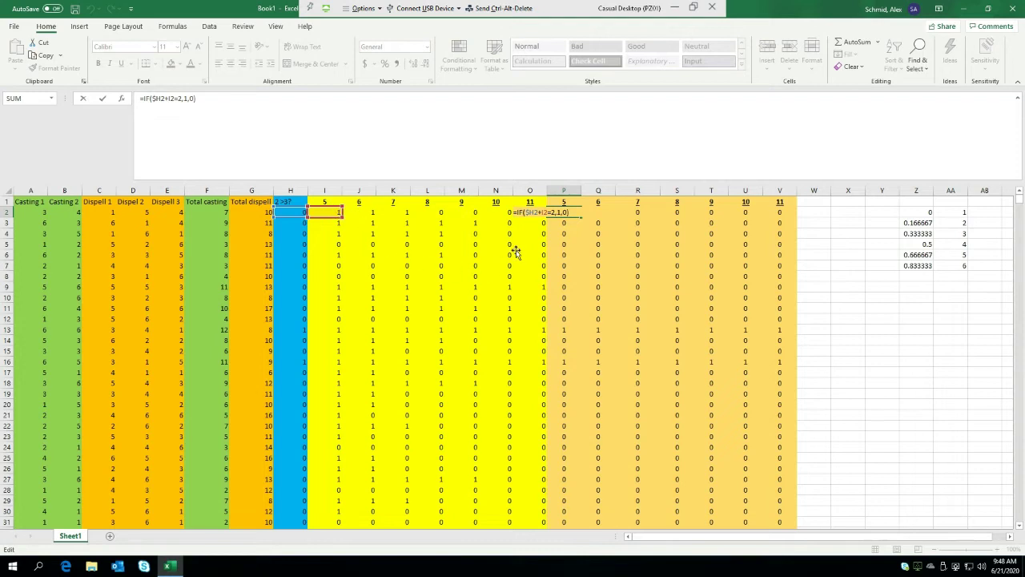
click(580, 235)
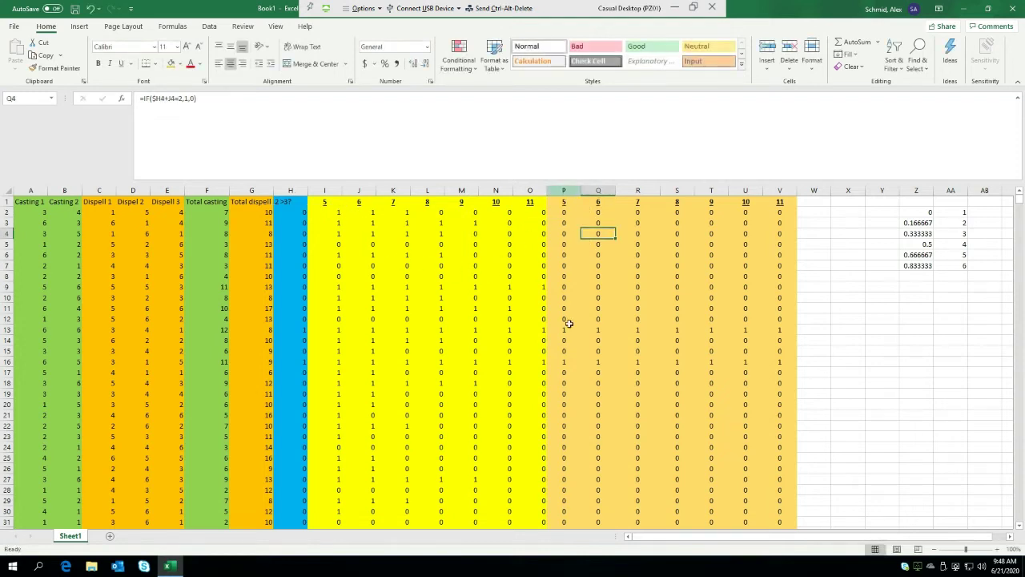
Step: Insert two blank columns at column Z, before the dice probability lookup table
click(820, 243)
scroll(839, 253, right, 1)
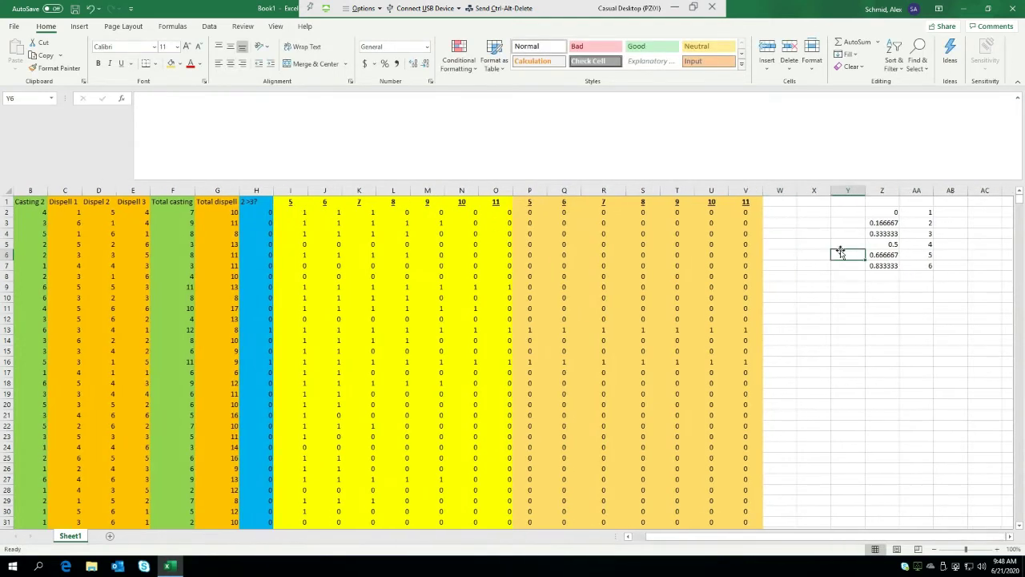
right_click(881, 192)
click(902, 281)
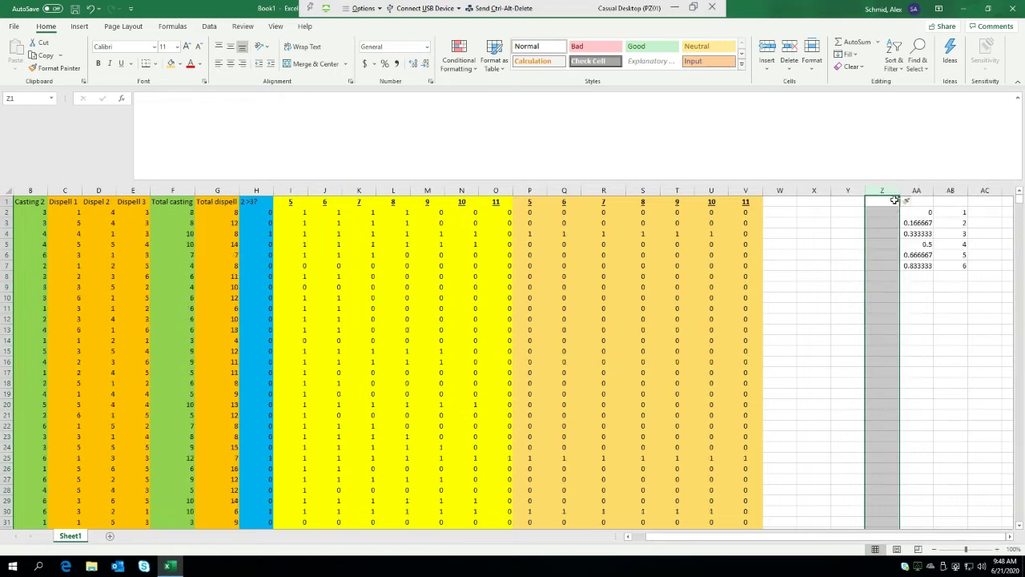
right_click(884, 192)
click(904, 278)
click(854, 267)
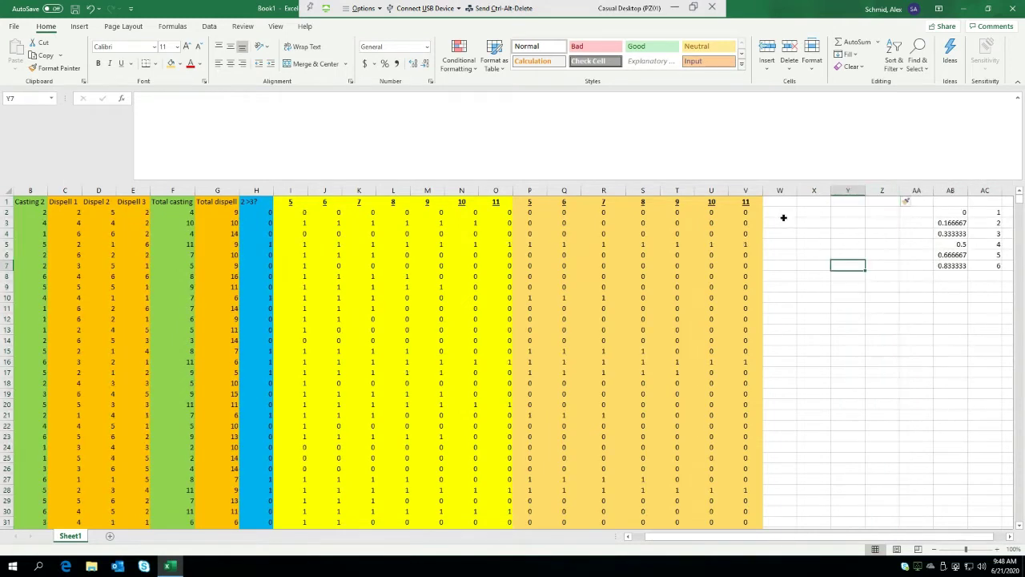
click(783, 221)
click(786, 203)
click(790, 221)
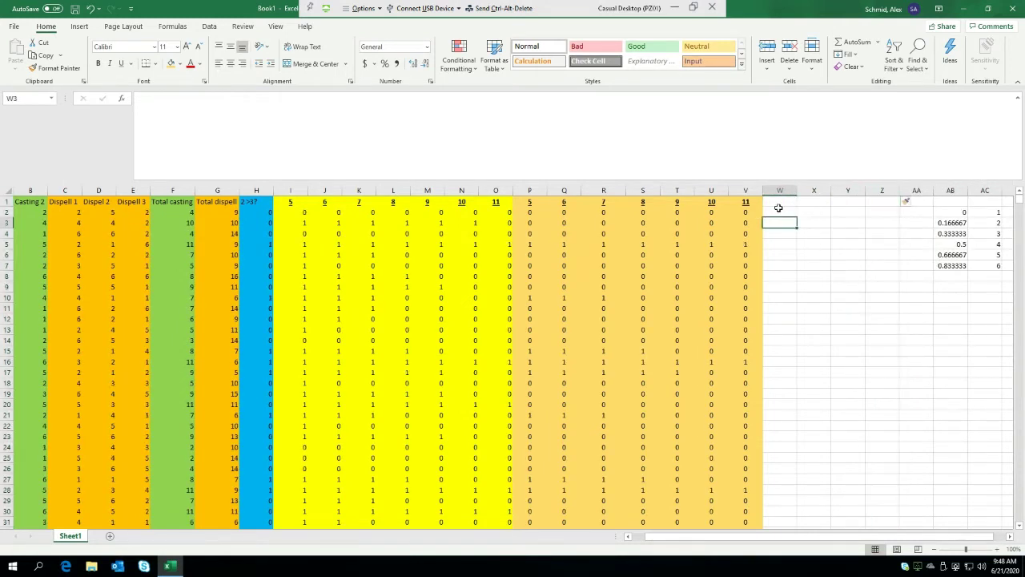
click(779, 212)
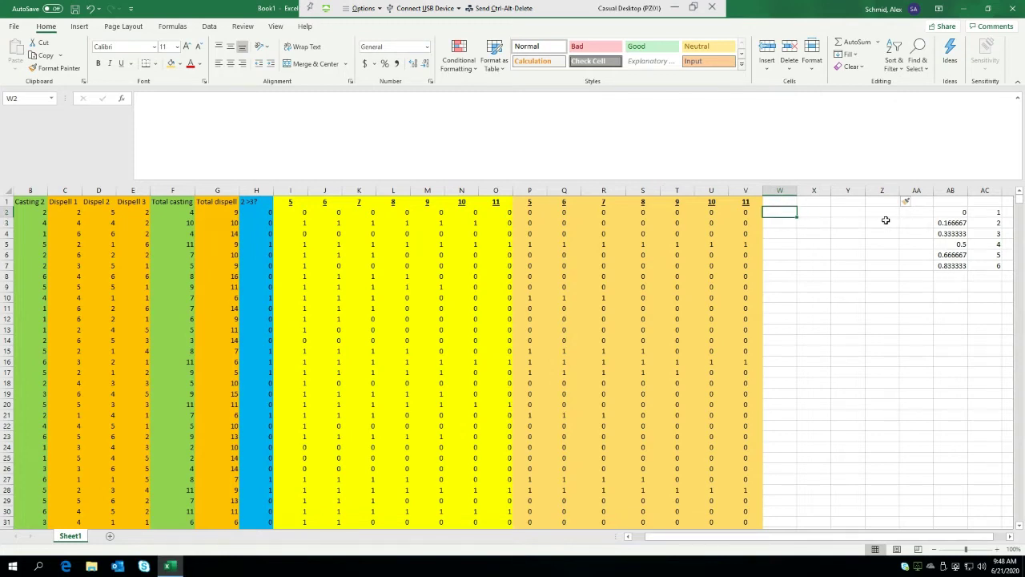
Step: Review the P2 formula, the 5 to 11 headings in P1:V1 and the first data row
double_click(530, 211)
key(Escape)
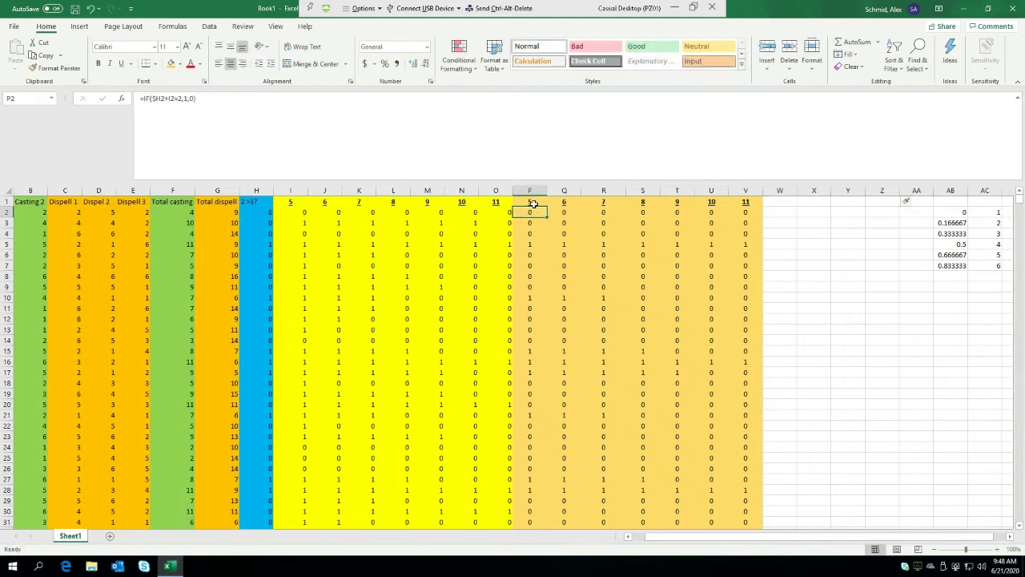
drag(530, 202, 741, 200)
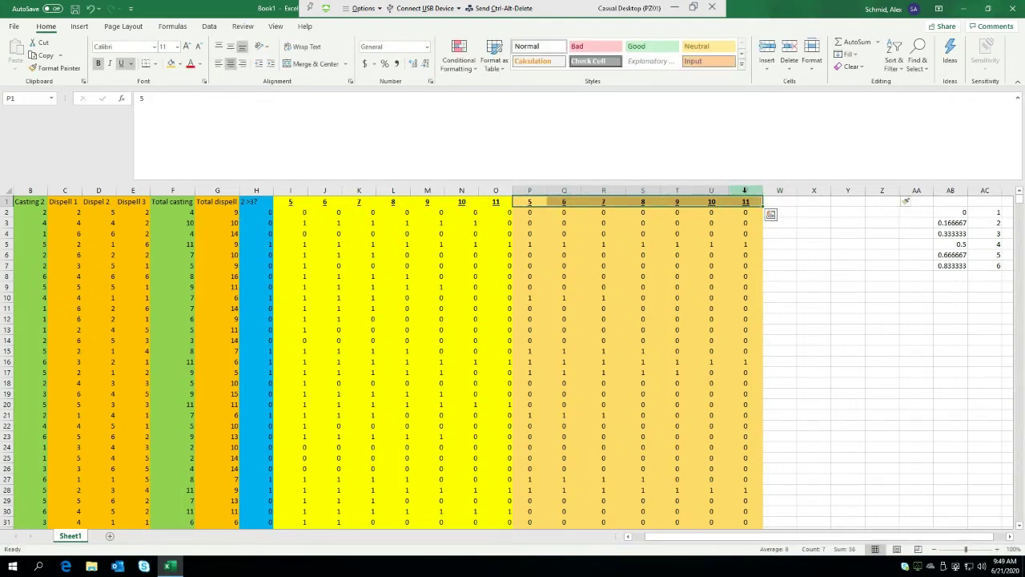
click(641, 275)
click(848, 254)
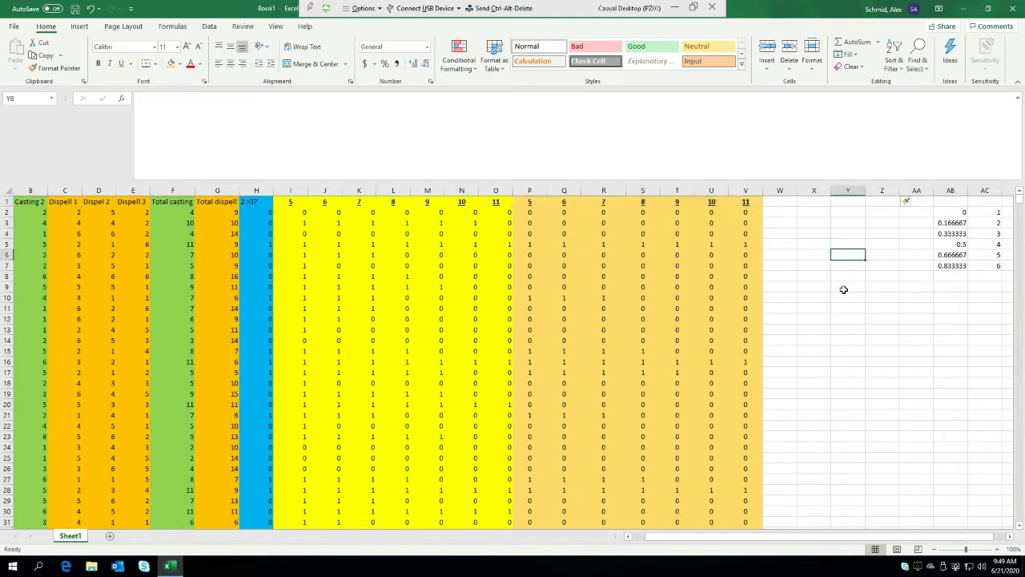
click(847, 266)
click(779, 213)
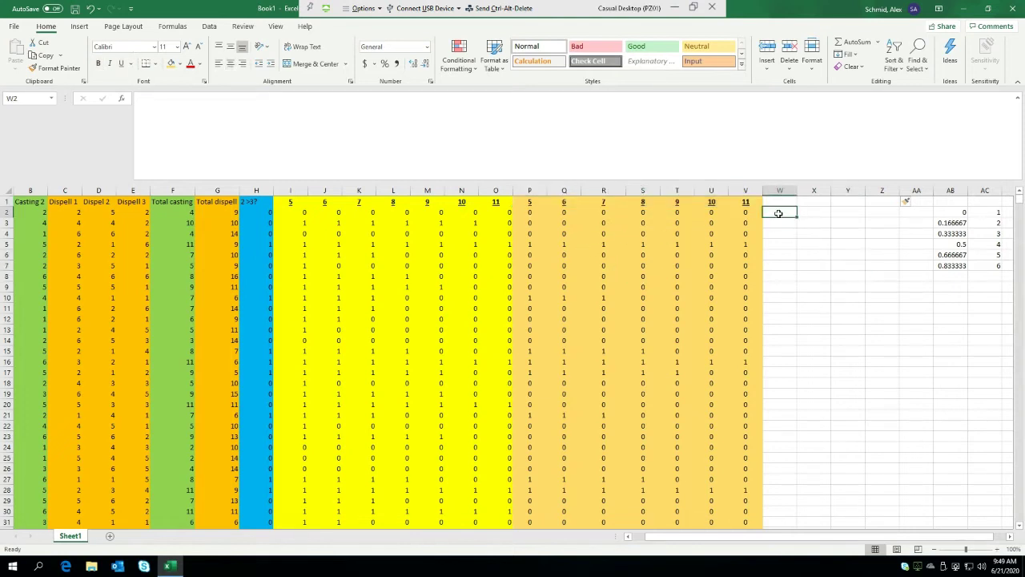
click(7, 212)
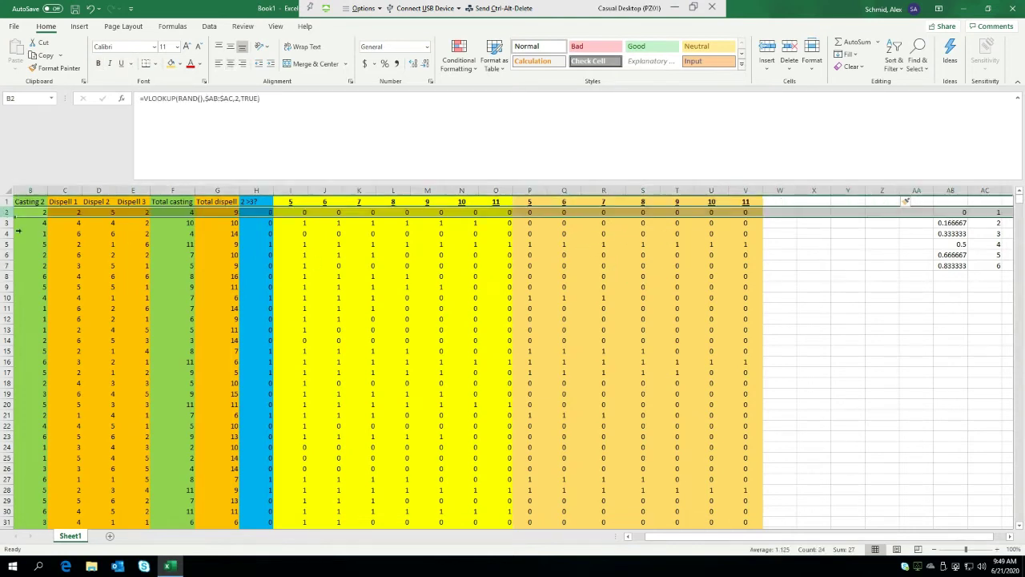
Step: Fill the formulas of the last data row, B2001:V2001, down to row 10014
drag(1020, 200, 1019, 517)
scroll(282, 403, down, 2)
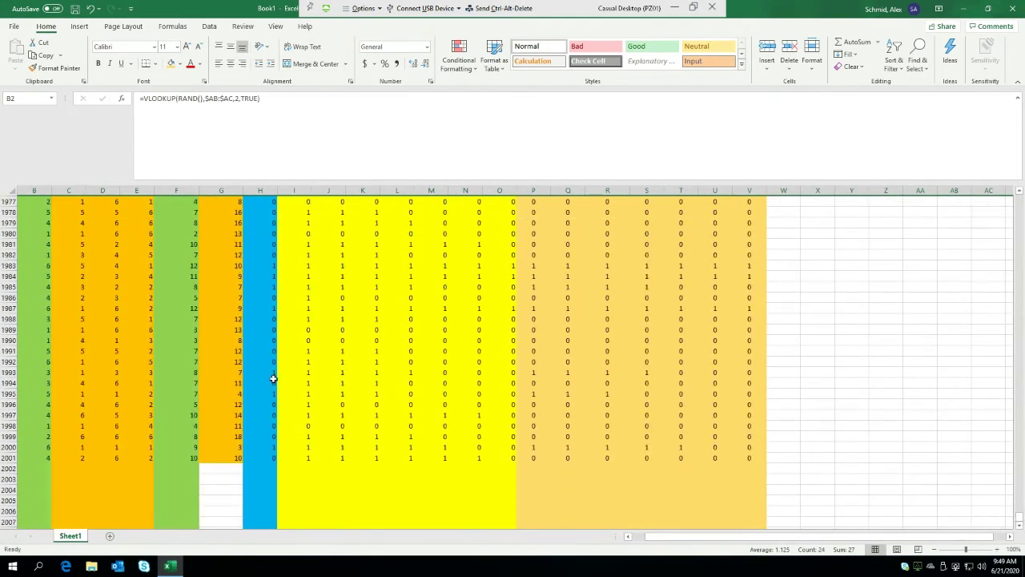
drag(42, 458, 727, 575)
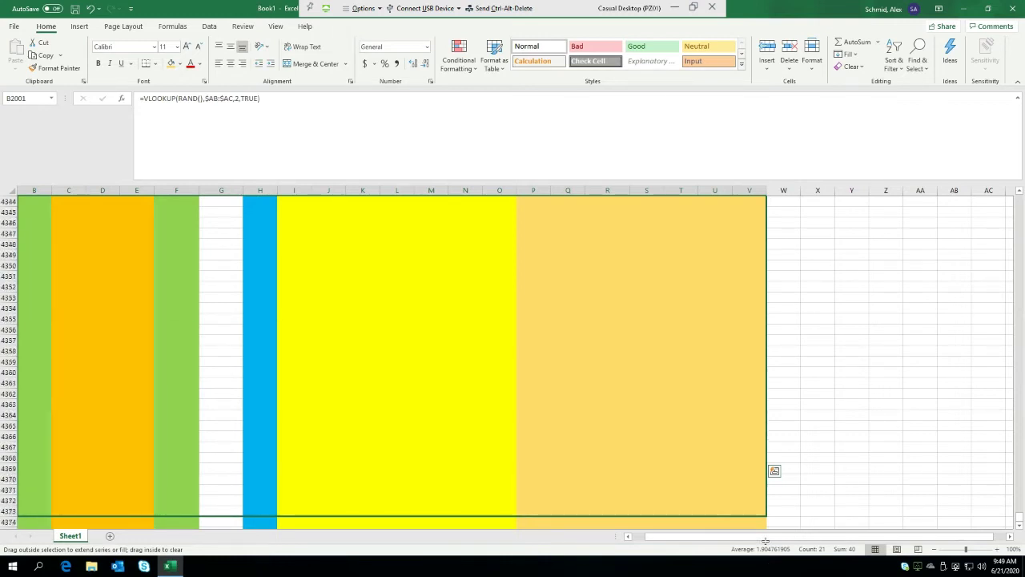
drag(766, 541, 788, 575)
drag(731, 575, 731, 575)
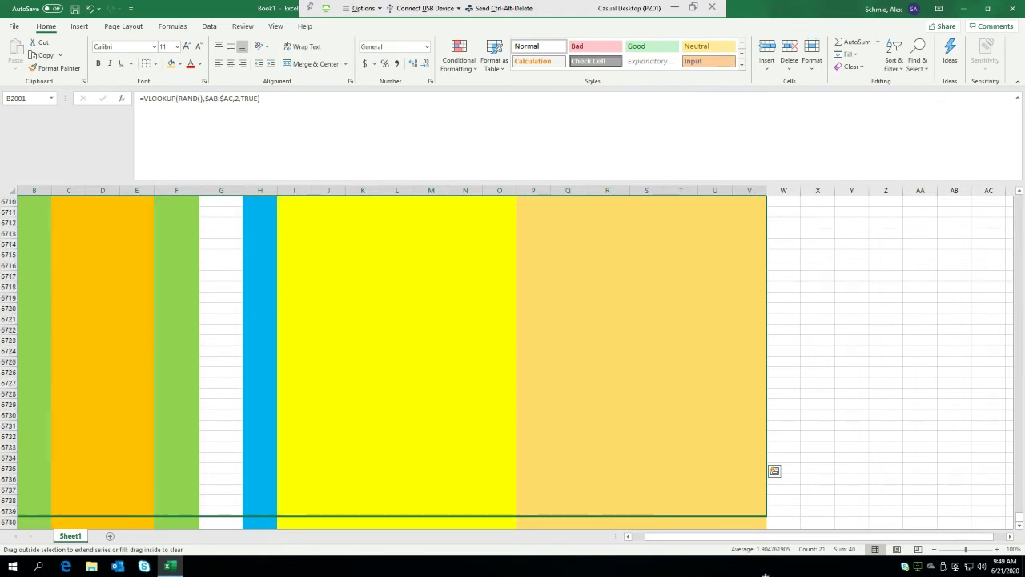
drag(765, 575, 765, 575)
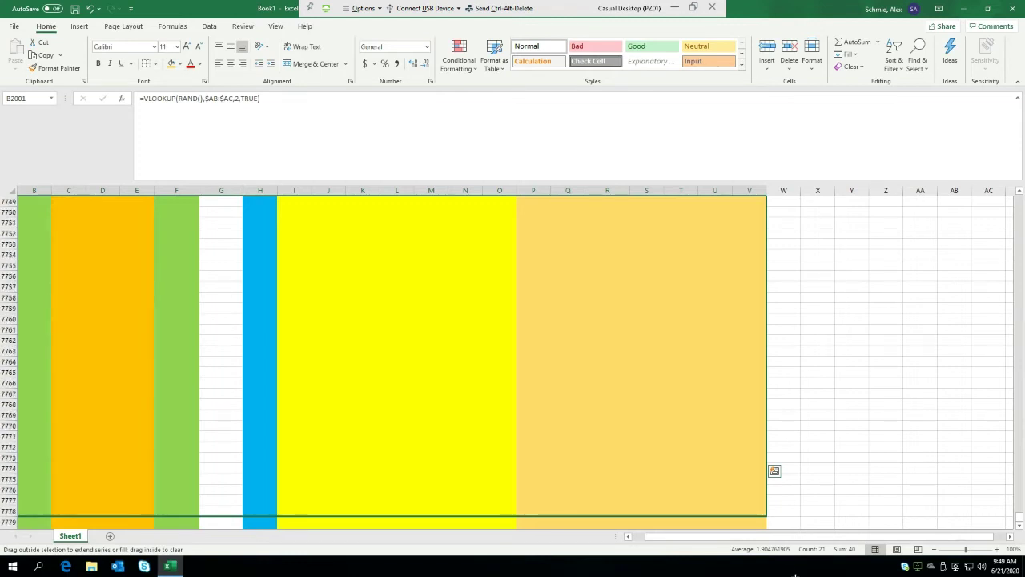
drag(796, 574, 795, 575)
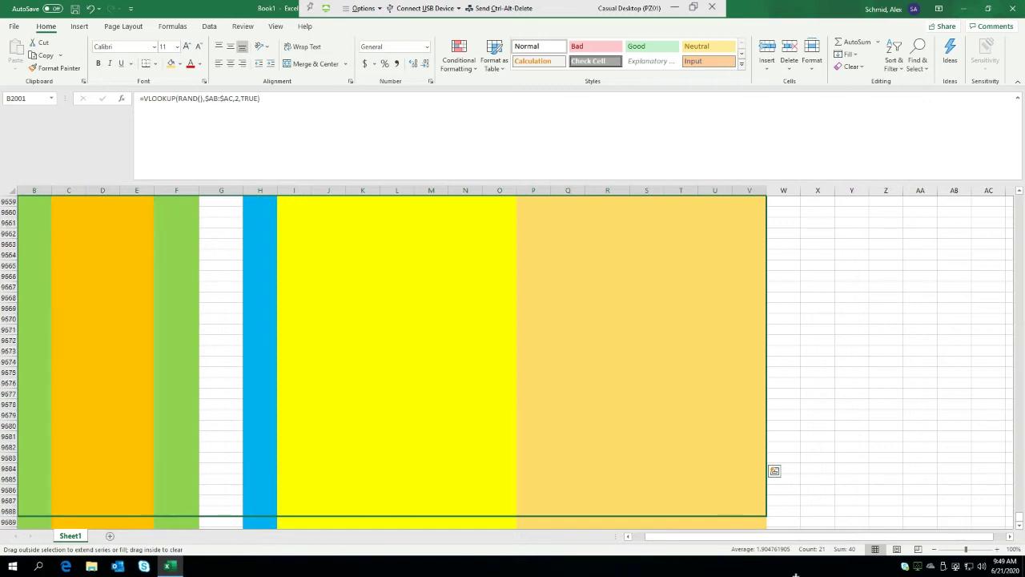
drag(801, 576, 671, 85)
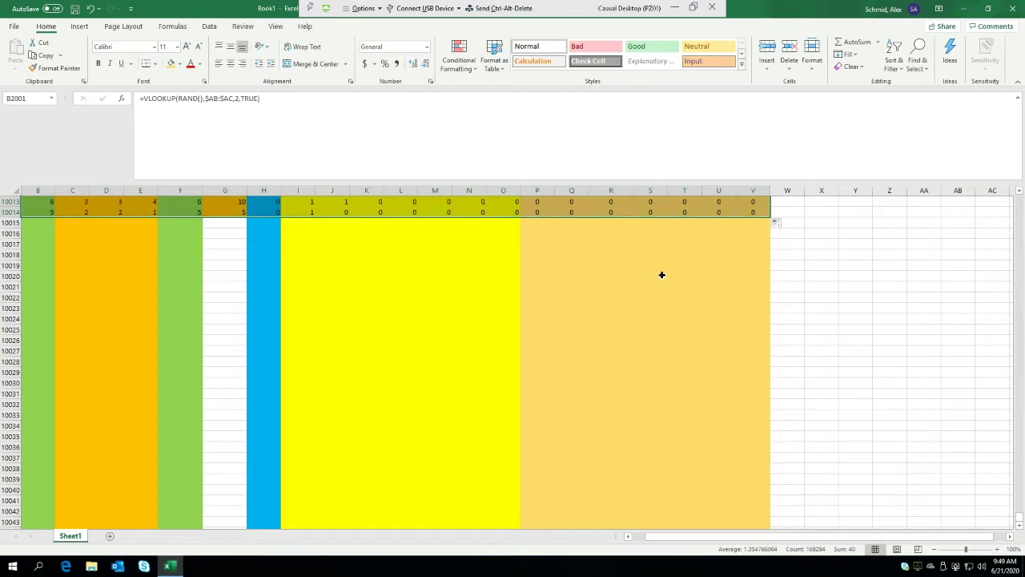
Step: Clear the contents of the surplus rows in B10002:V10014 so the data ends at row 10001
scroll(683, 253, up, 6)
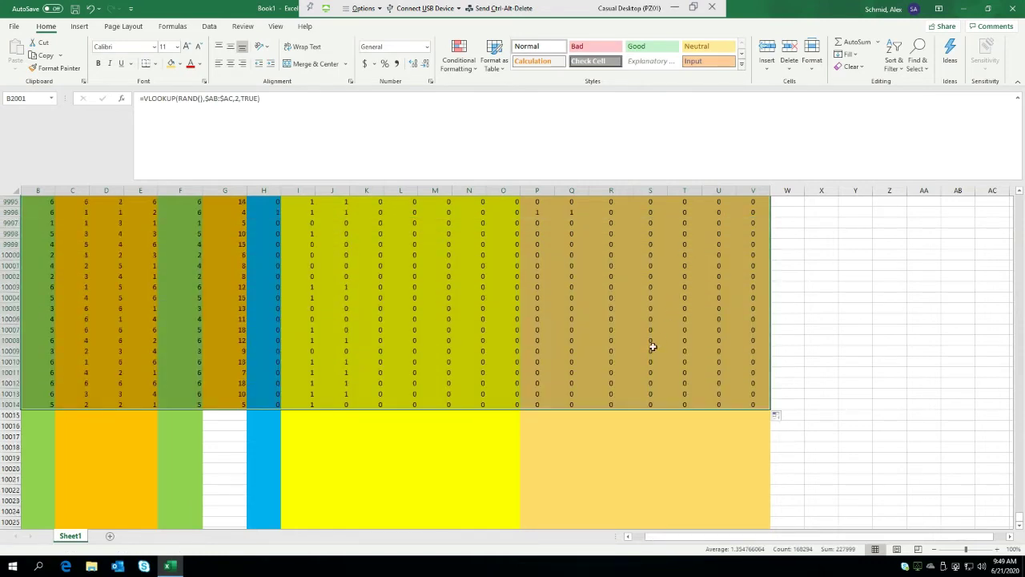
click(651, 350)
drag(38, 401, 756, 277)
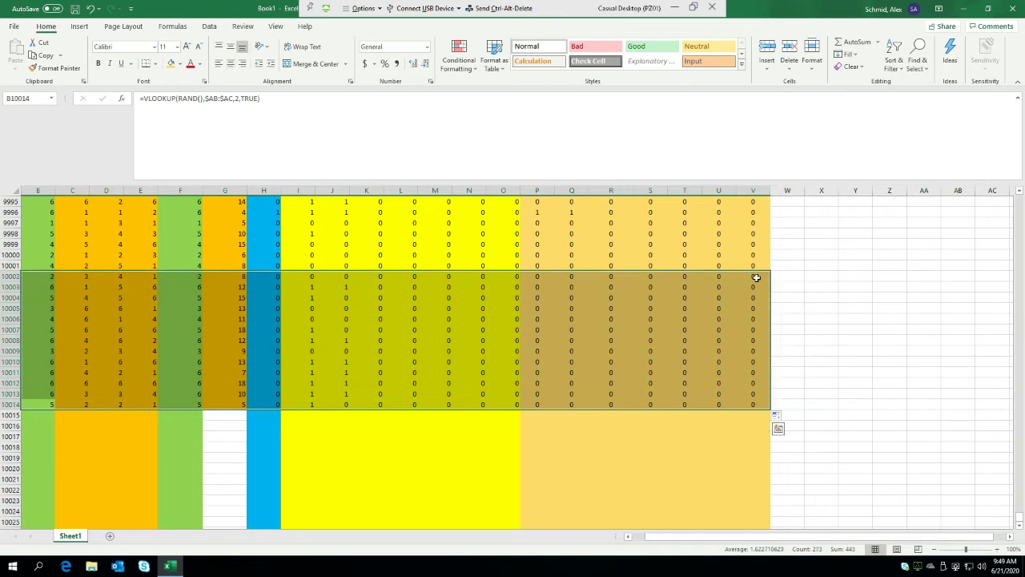
key(Delete)
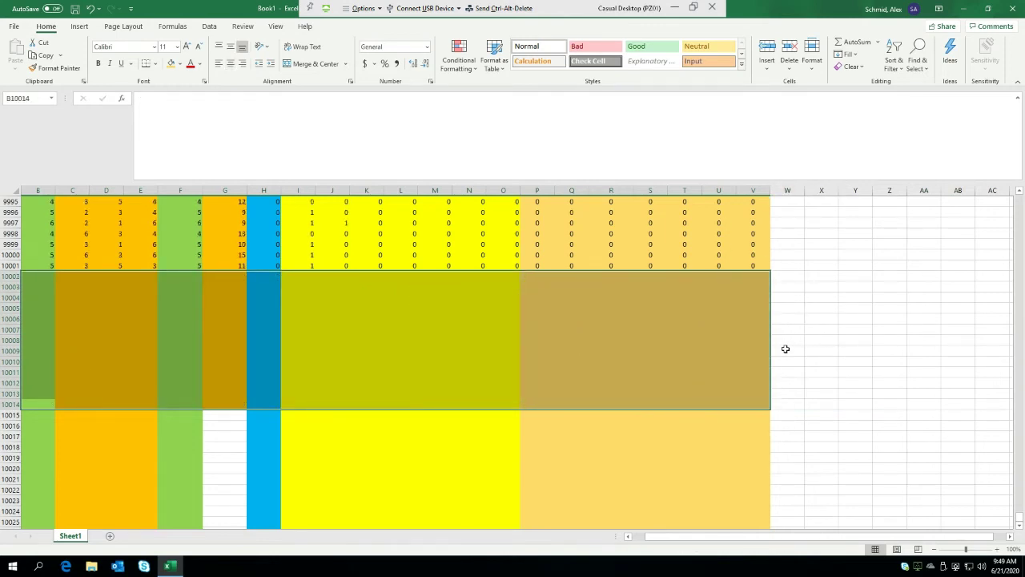
click(832, 402)
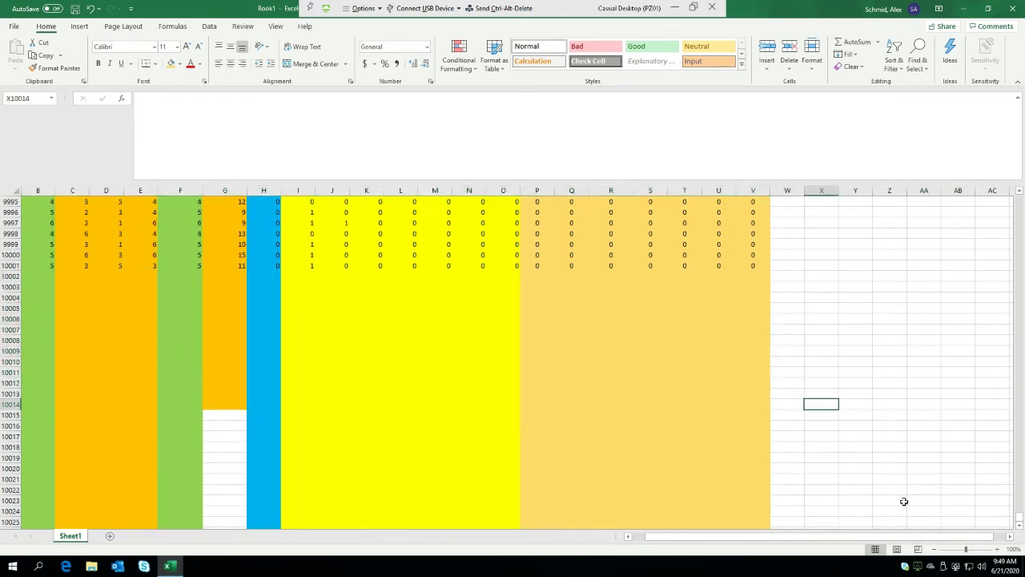
Step: Enter =SUM(P2:P10001) in cell W2 to total the successful casts of value 5
scroll(904, 502, up, 8)
drag(1022, 516, 1021, 199)
click(814, 278)
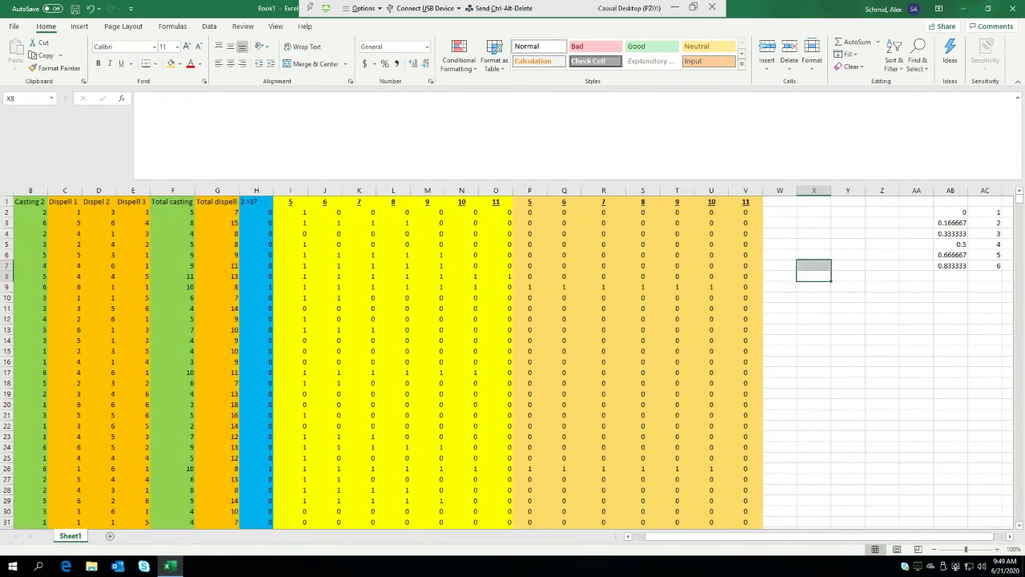
click(781, 223)
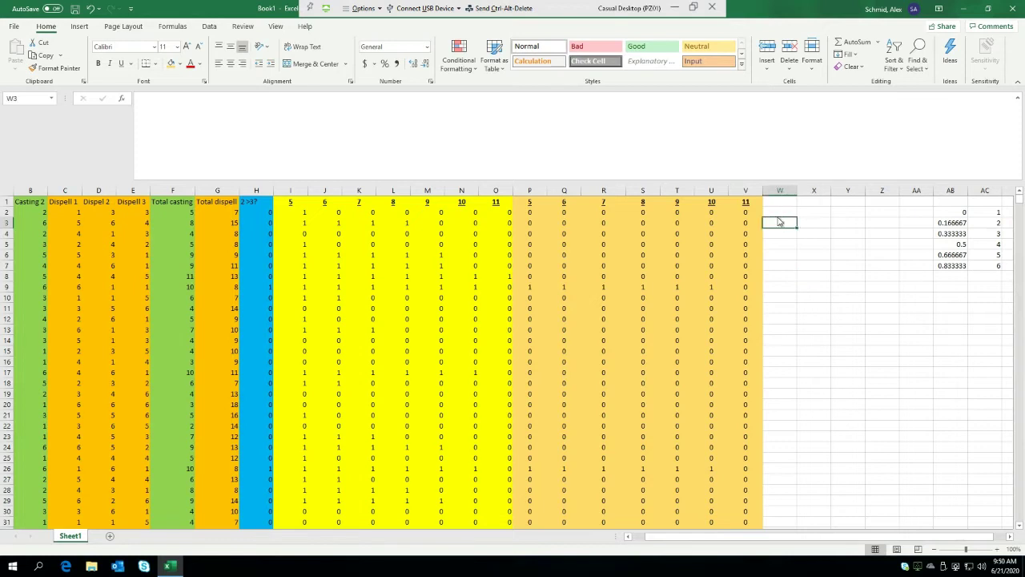
drag(803, 208, 798, 206)
click(770, 212)
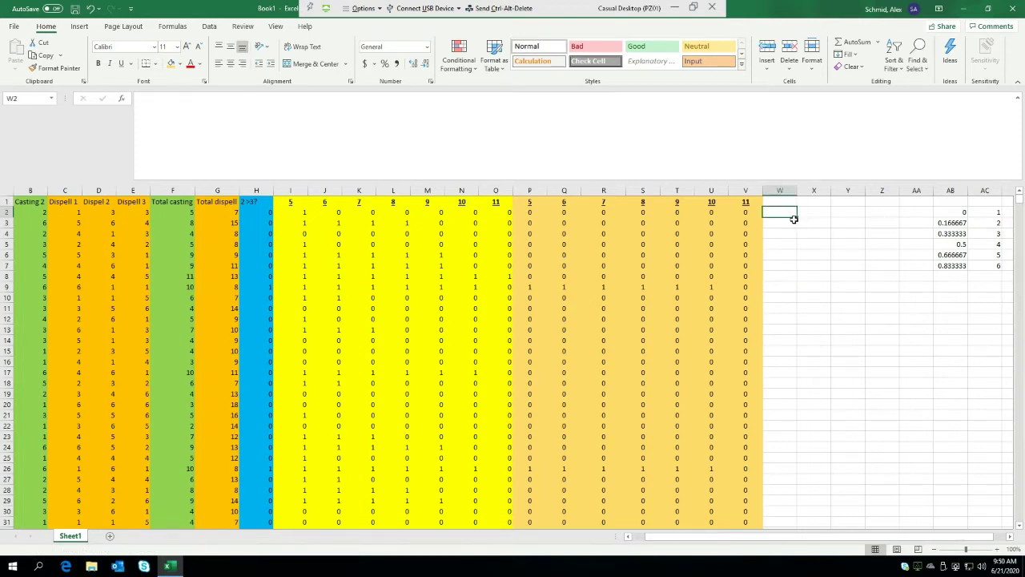
text(=sum()
key(Left)
key(Left)
key(Left)
key(Left)
key(Left)
key(Left)
key(Left)
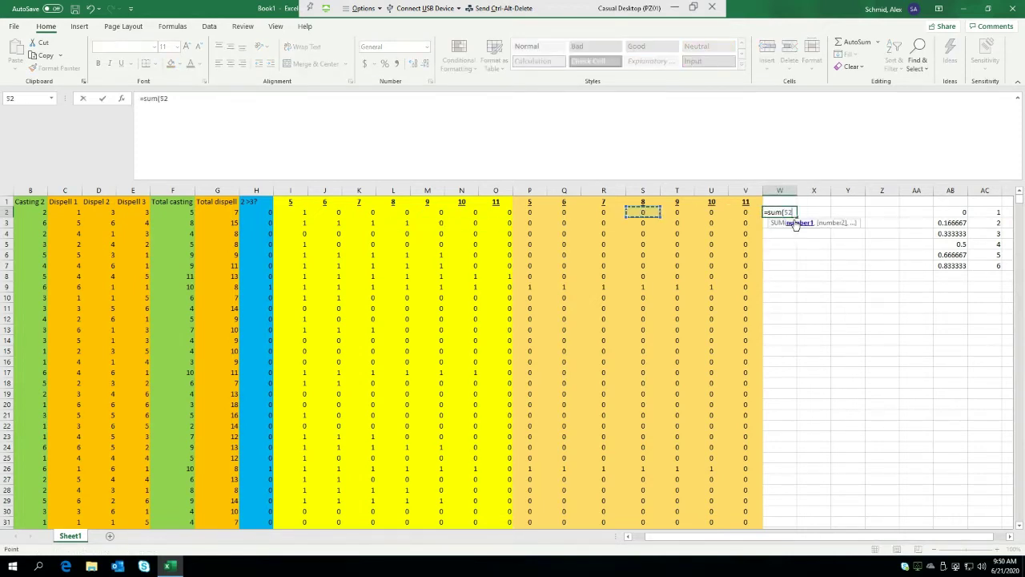
key(ctrl+shift+Down)
text())
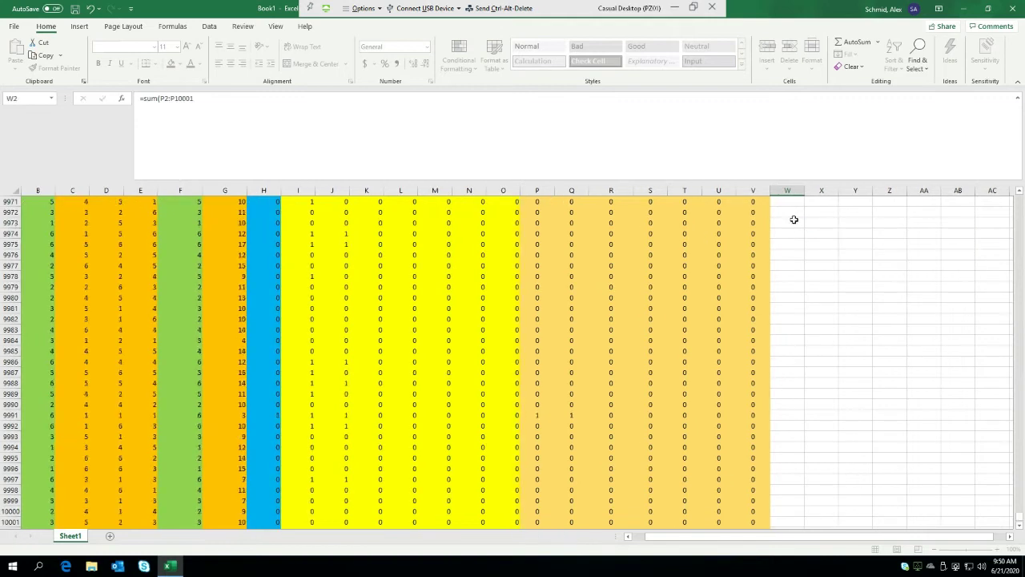
key(Return)
Step: Extend the W2 sum across to AA2 and insert three blank columns before the lookup table at column AB
click(780, 213)
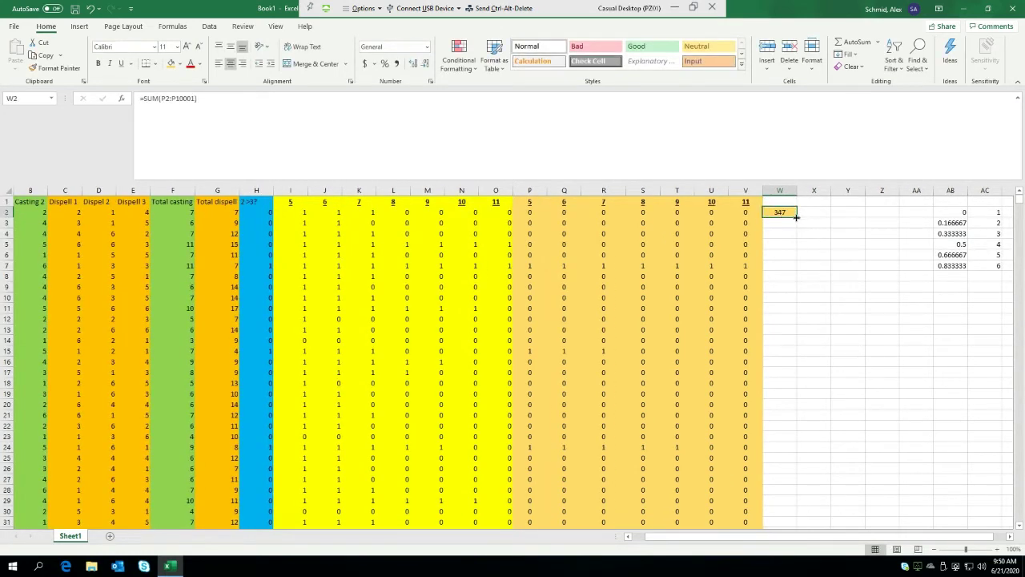
drag(797, 218, 922, 218)
click(954, 193)
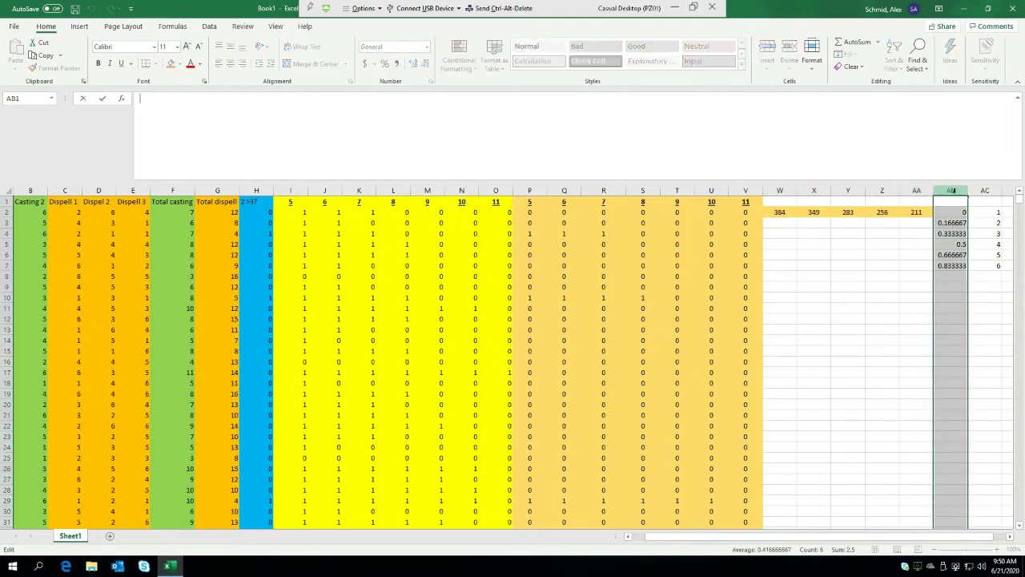
right_click(946, 191)
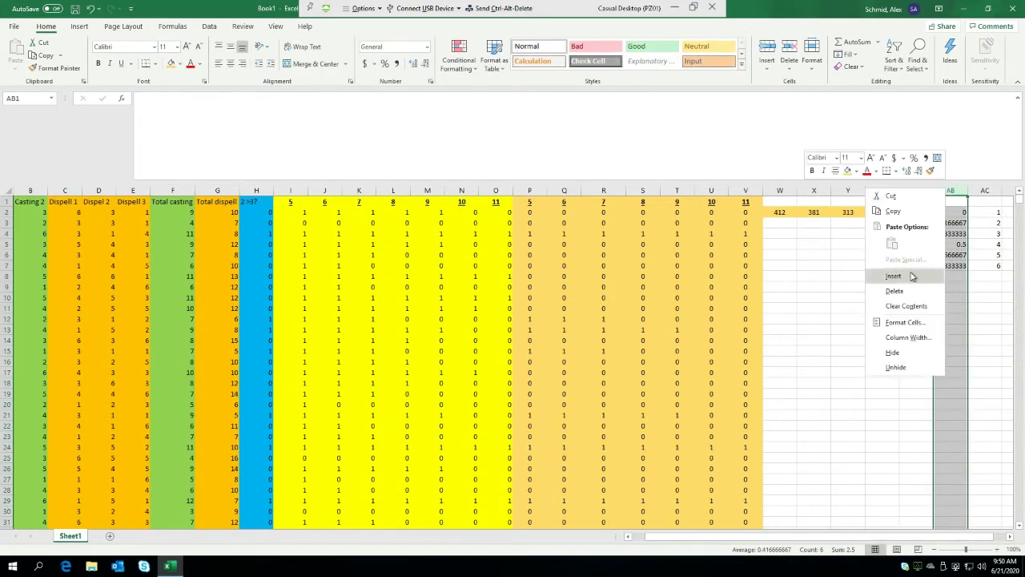
click(911, 273)
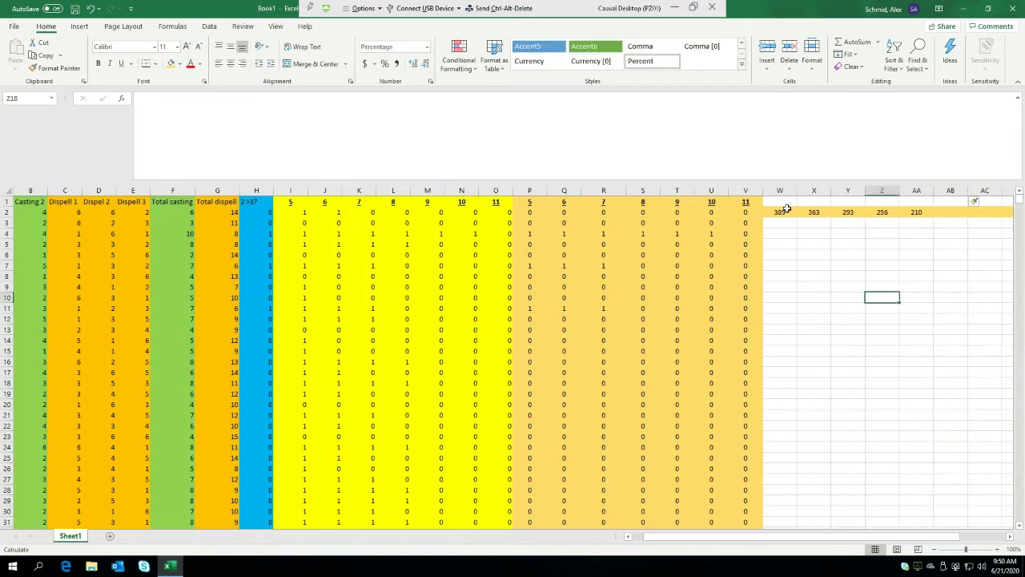
Step: Check the sum formula in AA2 and extend the sums from W2:AA2 across to AC2
drag(778, 212, 916, 212)
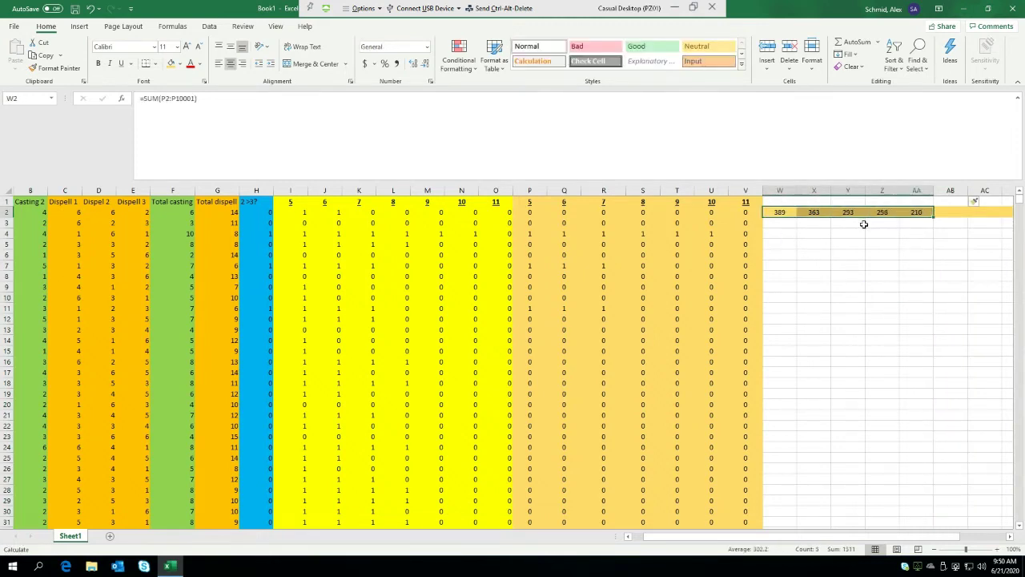
double_click(915, 213)
click(840, 321)
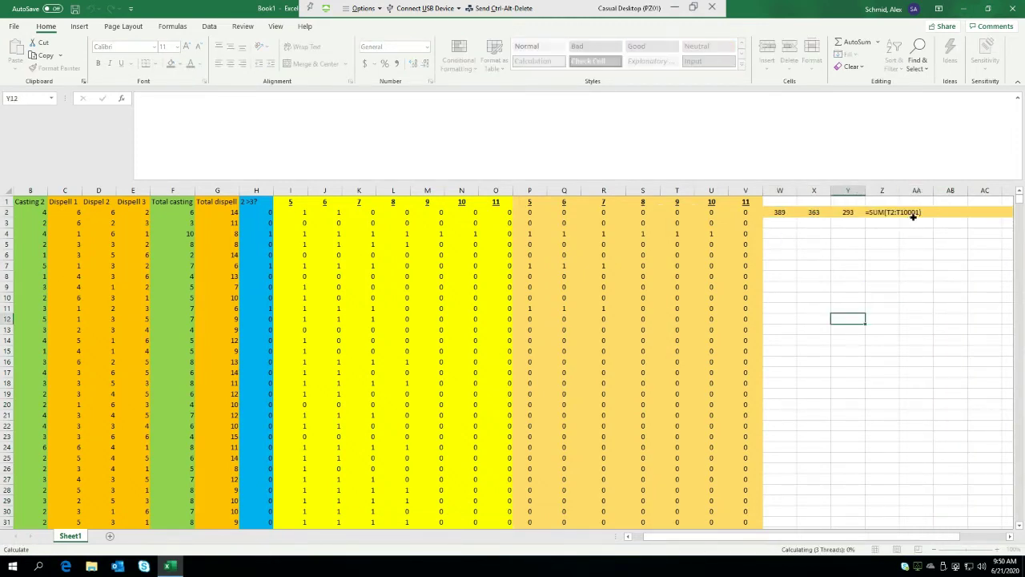
drag(773, 212, 918, 213)
click(881, 214)
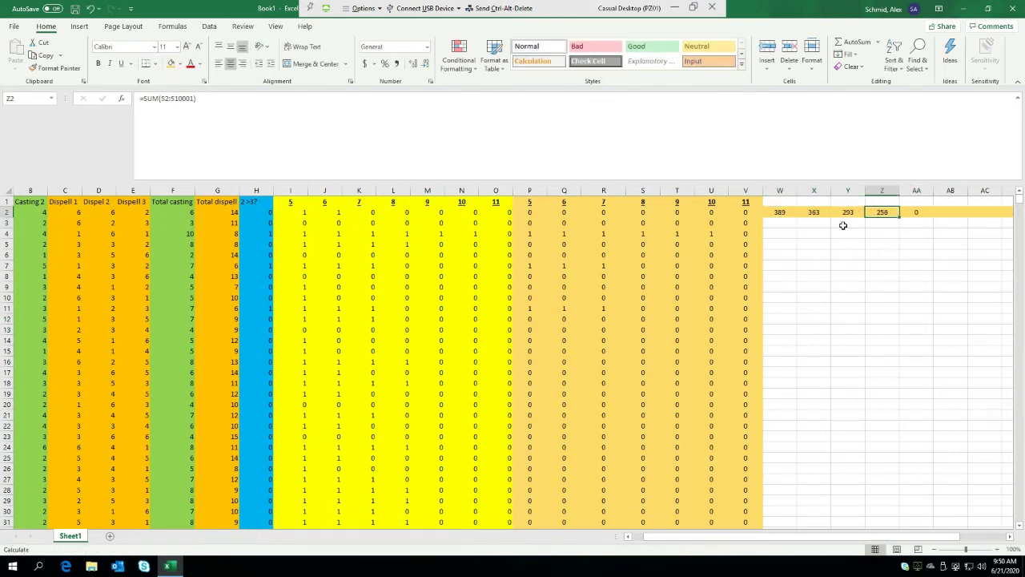
drag(787, 211, 908, 211)
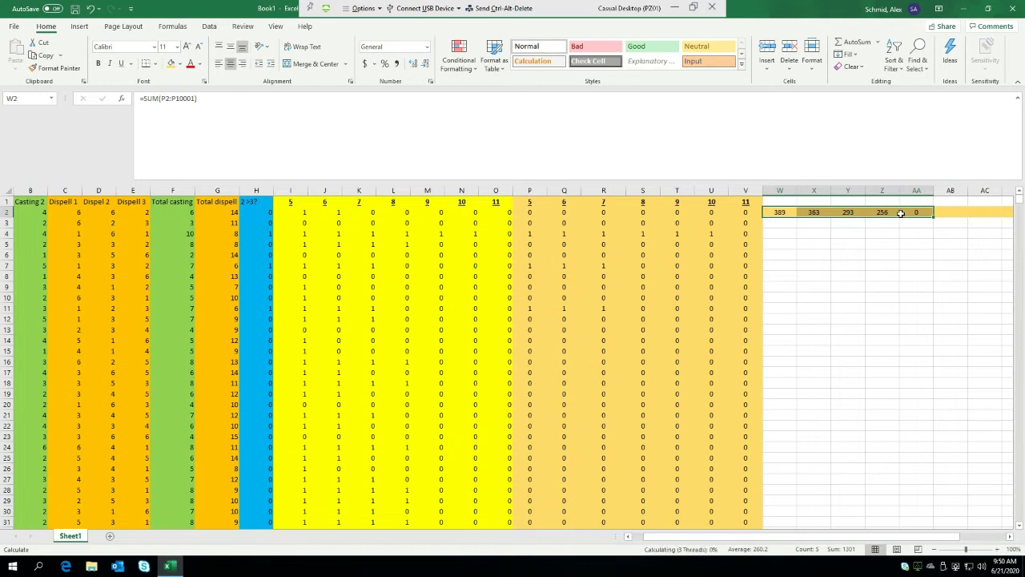
double_click(914, 214)
click(870, 276)
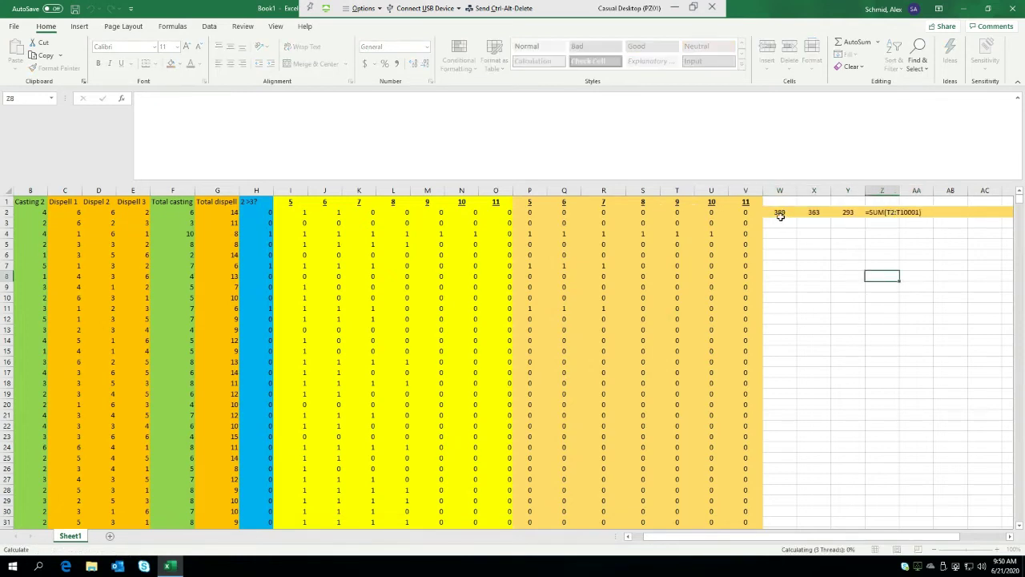
drag(838, 212, 986, 214)
click(949, 284)
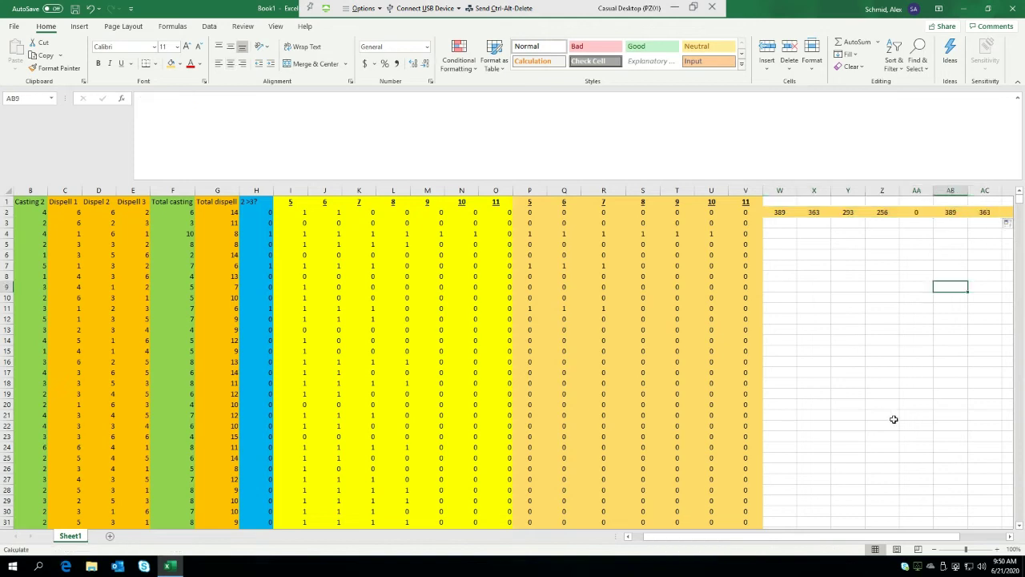
Step: Check which column range the sum formula in AB2 refers to
drag(851, 527, 931, 534)
drag(938, 446, 924, 435)
drag(818, 296, 812, 286)
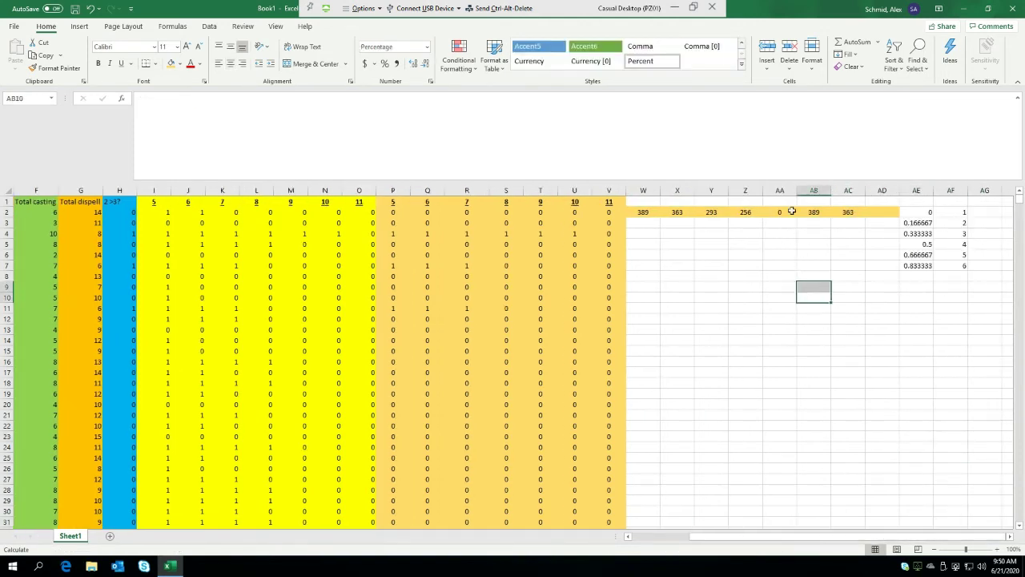
click(820, 203)
double_click(820, 211)
click(758, 330)
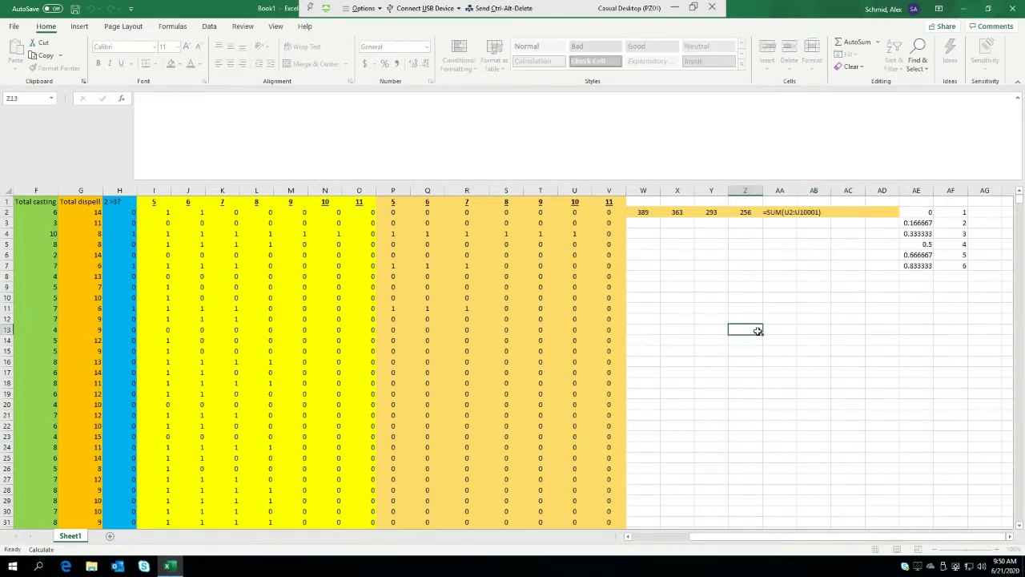
click(755, 353)
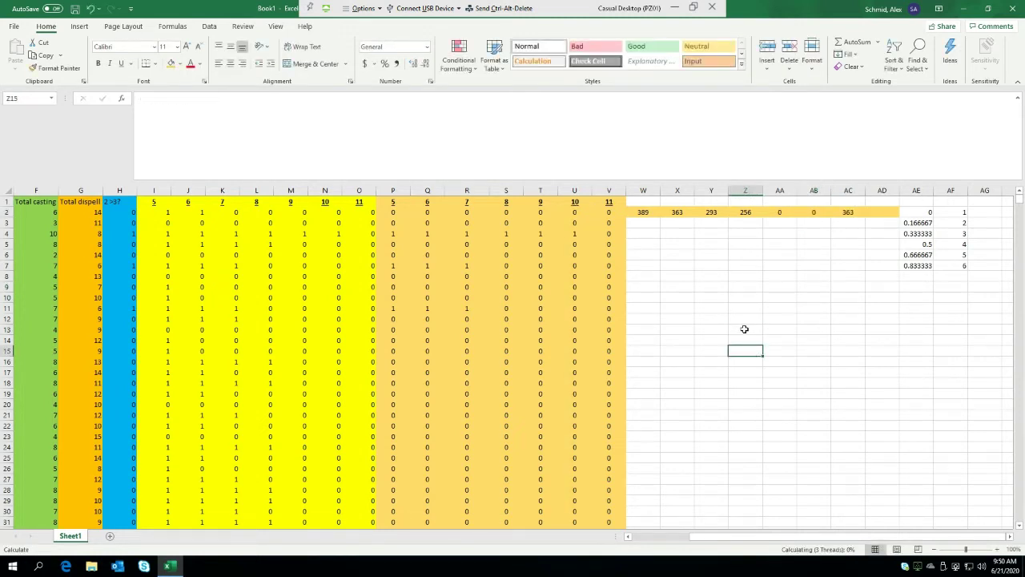
click(744, 329)
click(760, 275)
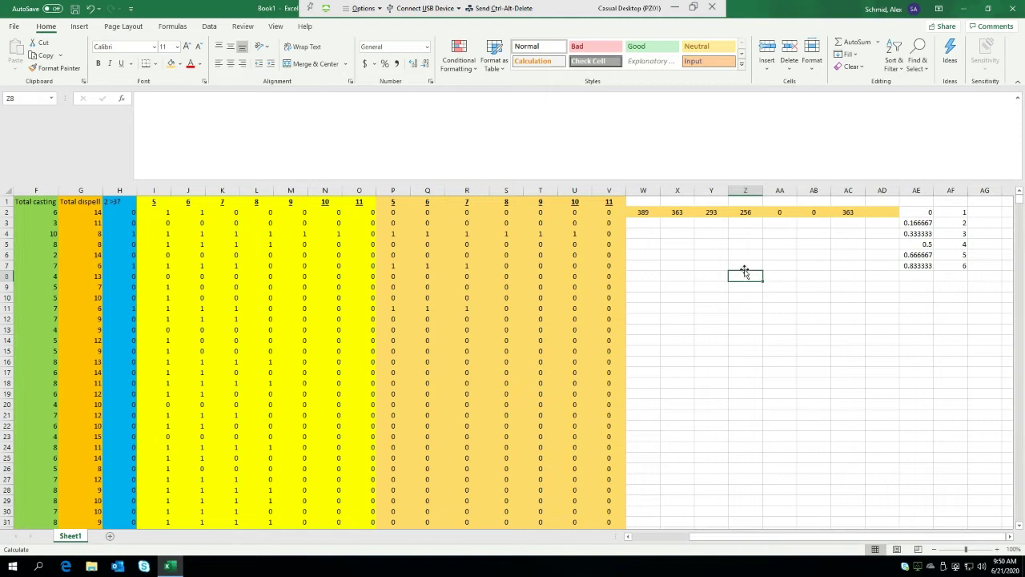
click(686, 247)
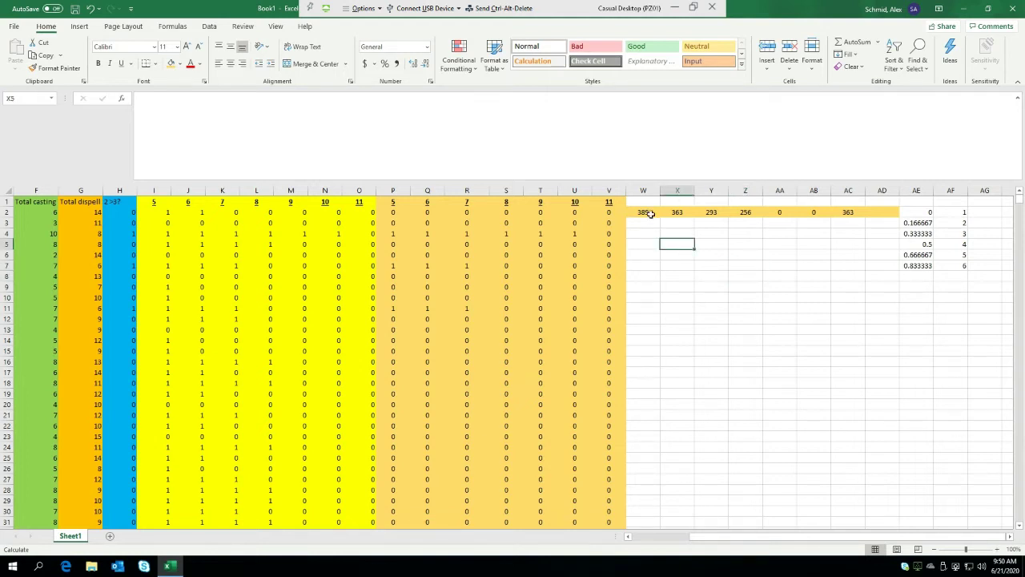
Step: Check which column ranges the sum formulas in W2, Z2, AA2, AB2 and AC2 refer to
double_click(650, 213)
key(Escape)
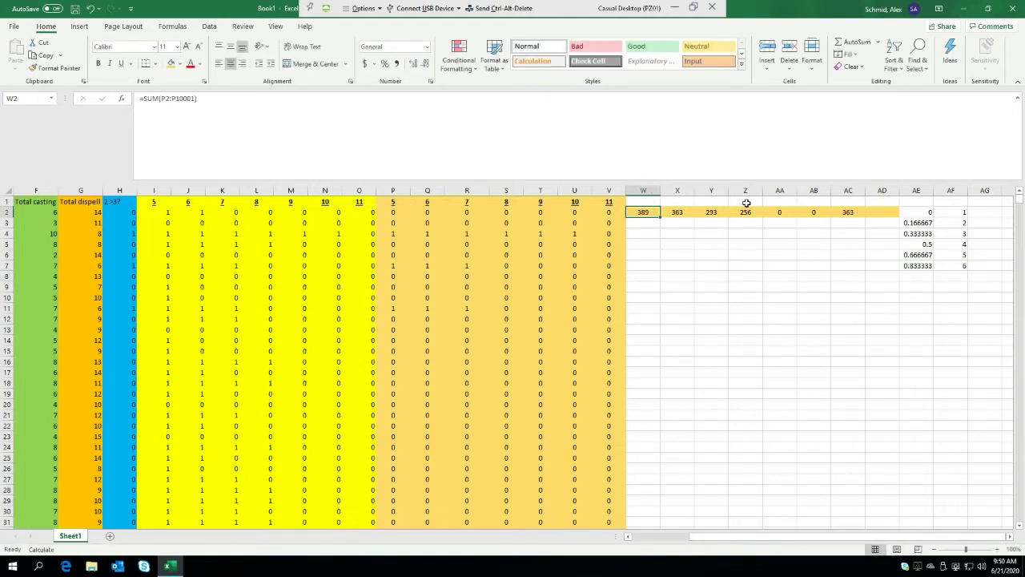
double_click(745, 212)
key(Escape)
double_click(792, 213)
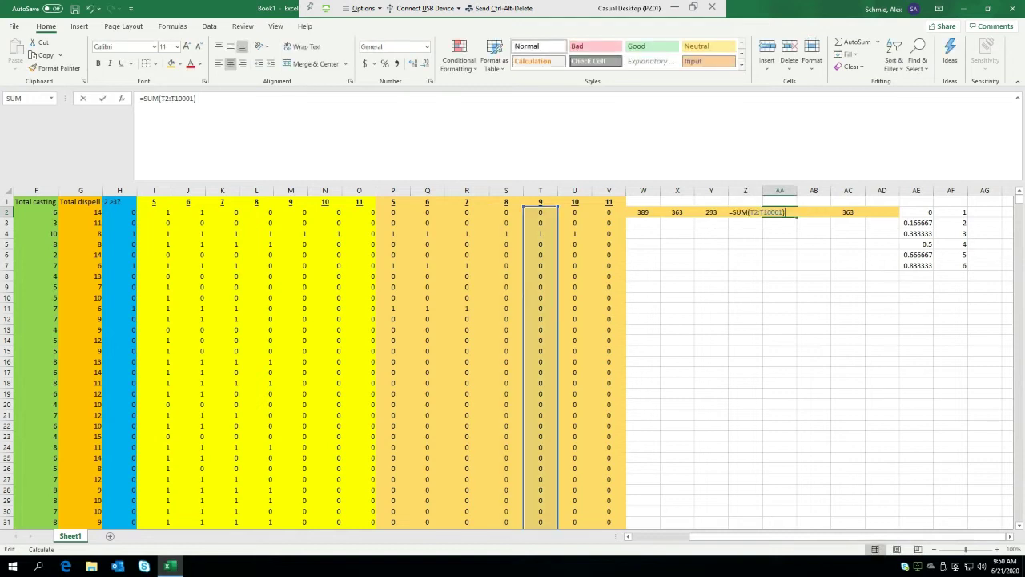
key(Escape)
click(811, 212)
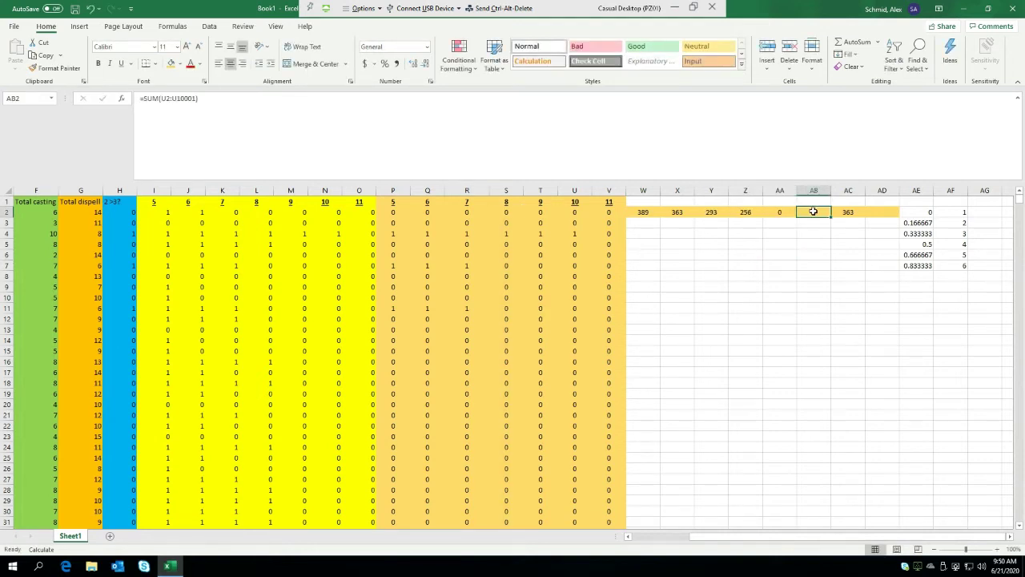
double_click(850, 211)
key(Escape)
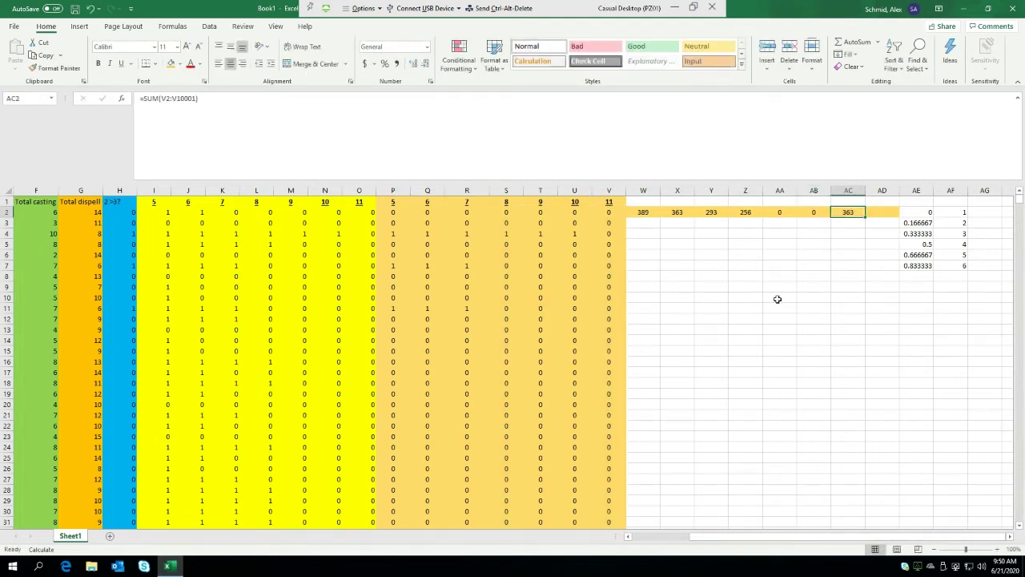
Step: Force a recalculation of the sheet by switching the calculation mode to Manual and back to Automatic
click(778, 299)
click(172, 27)
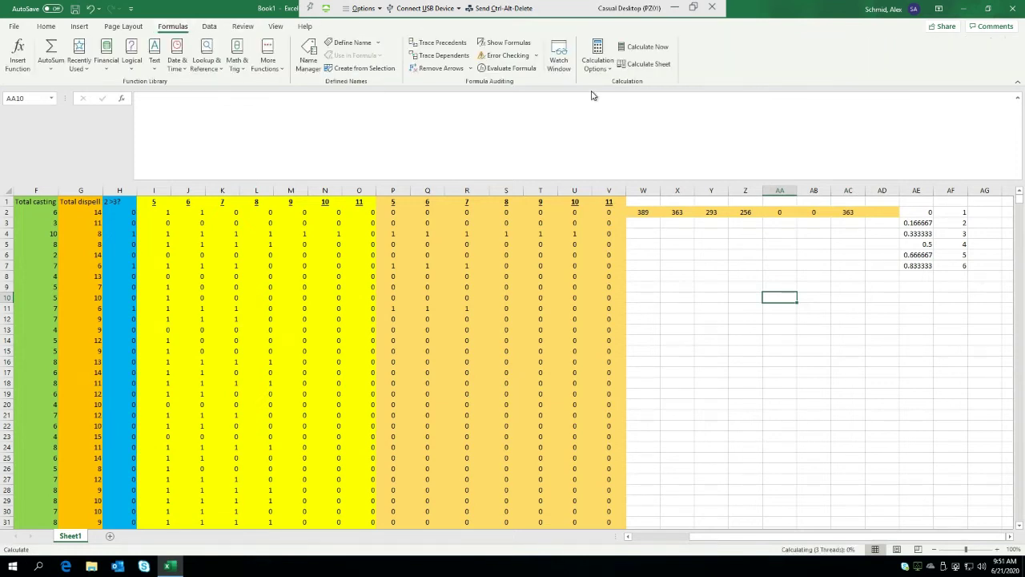
click(598, 57)
click(598, 58)
click(598, 58)
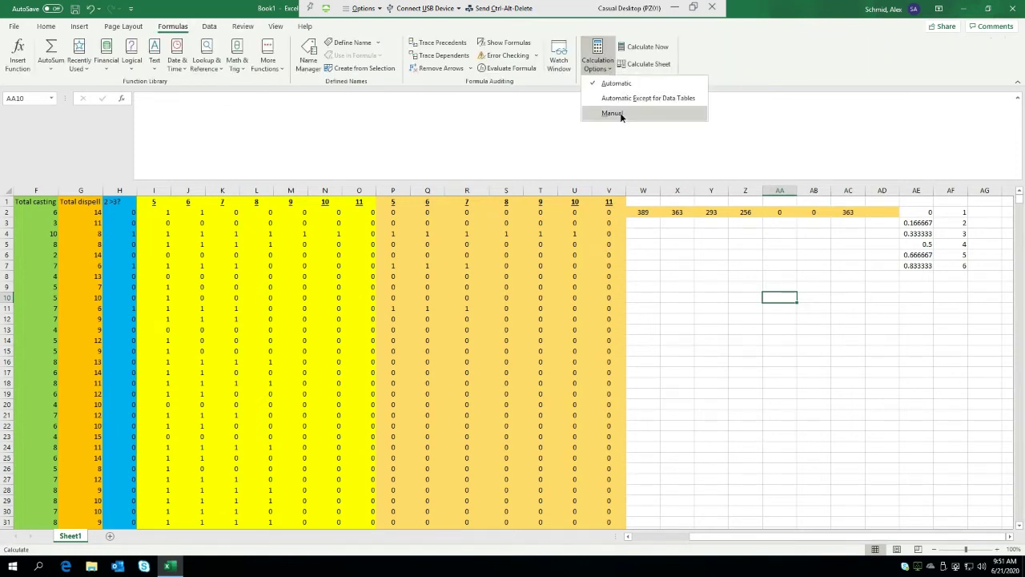
click(613, 113)
click(597, 58)
click(617, 83)
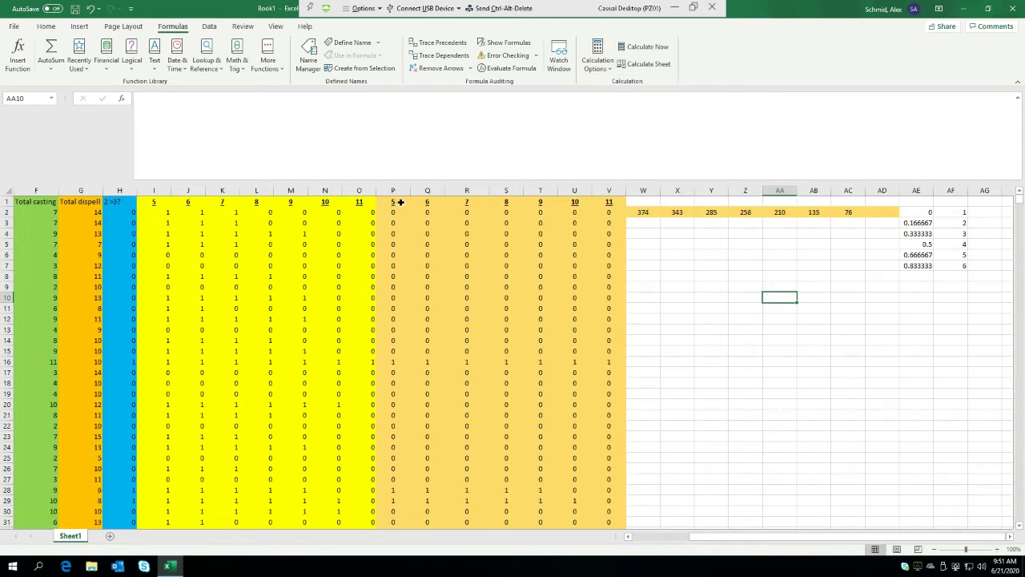
Step: Copy the casting value headers 5 to 11 from P1:V1 to W1:AC1 above the sums
drag(394, 201, 610, 202)
key(ctrl+c)
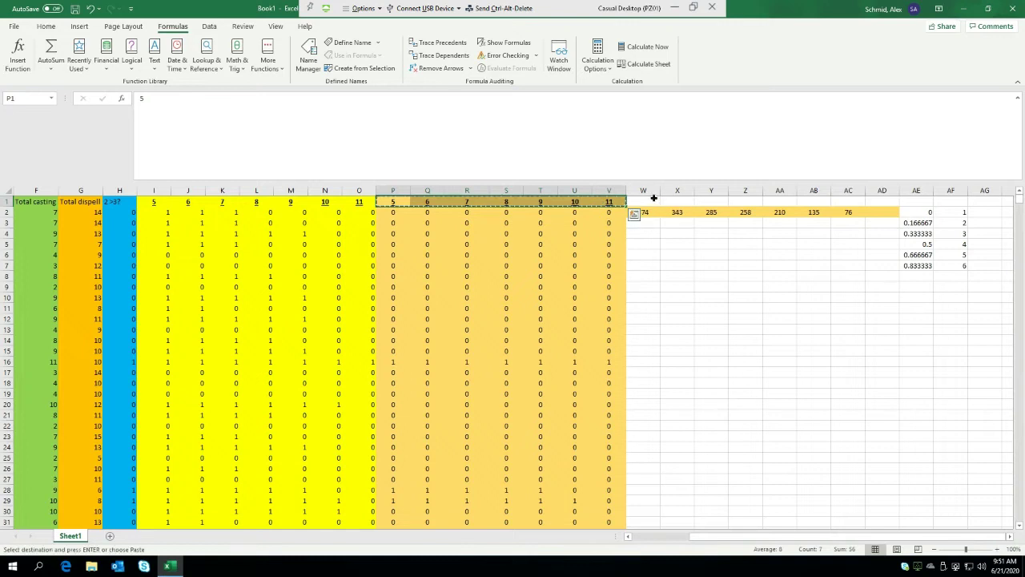
click(645, 201)
key(ctrl+v)
click(809, 280)
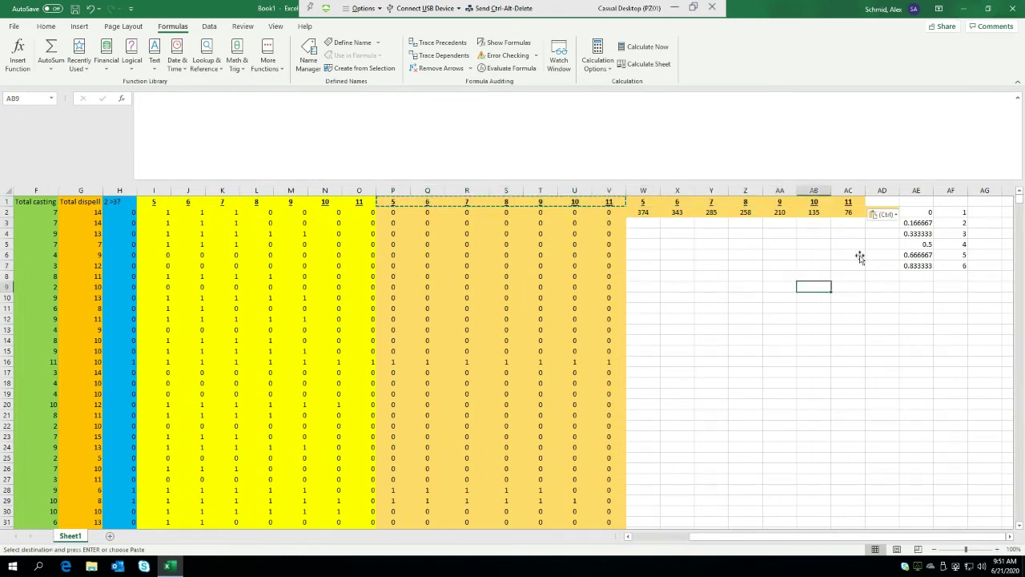
click(891, 191)
click(883, 265)
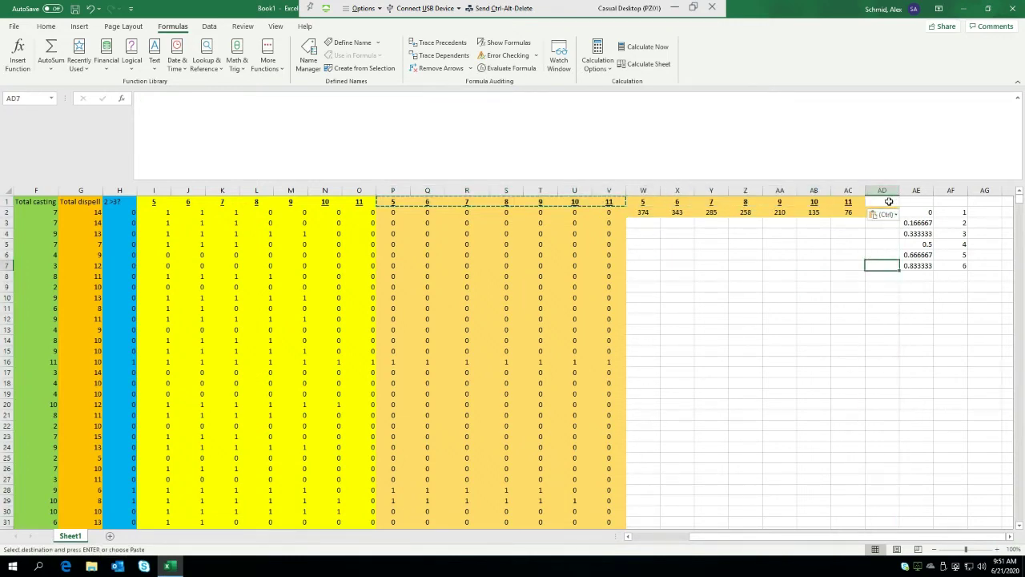
click(885, 190)
click(847, 223)
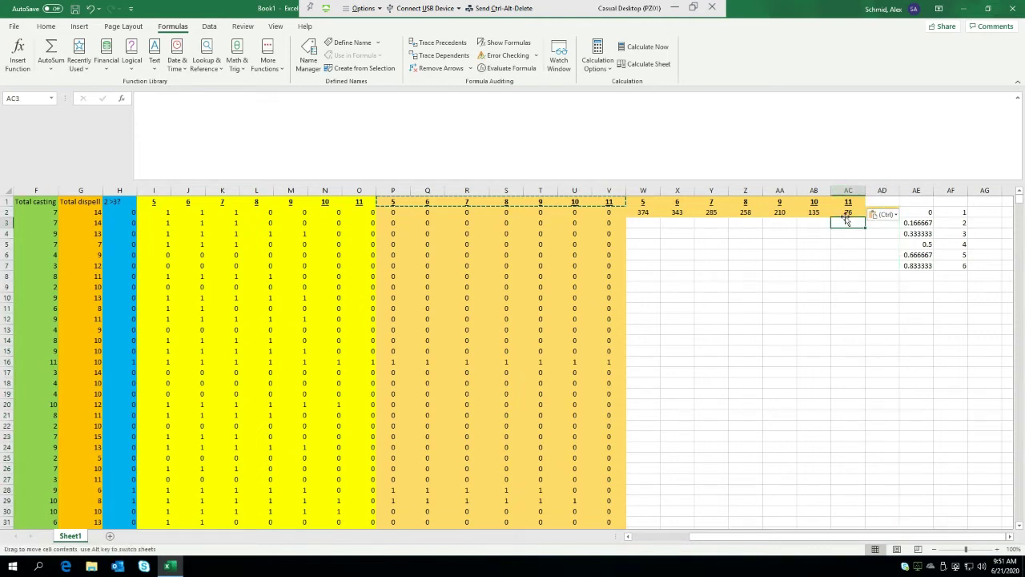
click(780, 277)
key(Escape)
click(882, 189)
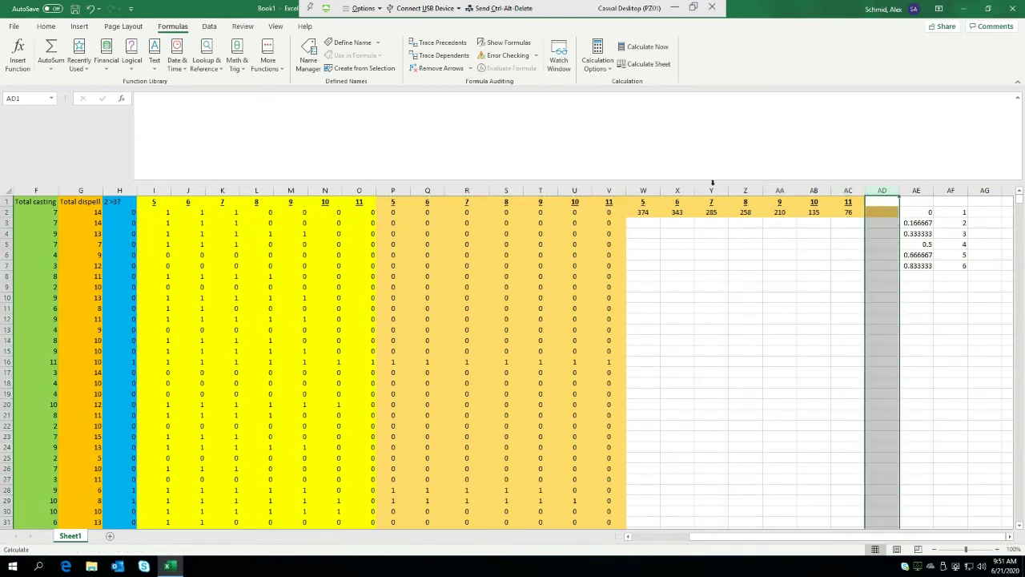
drag(644, 204, 833, 205)
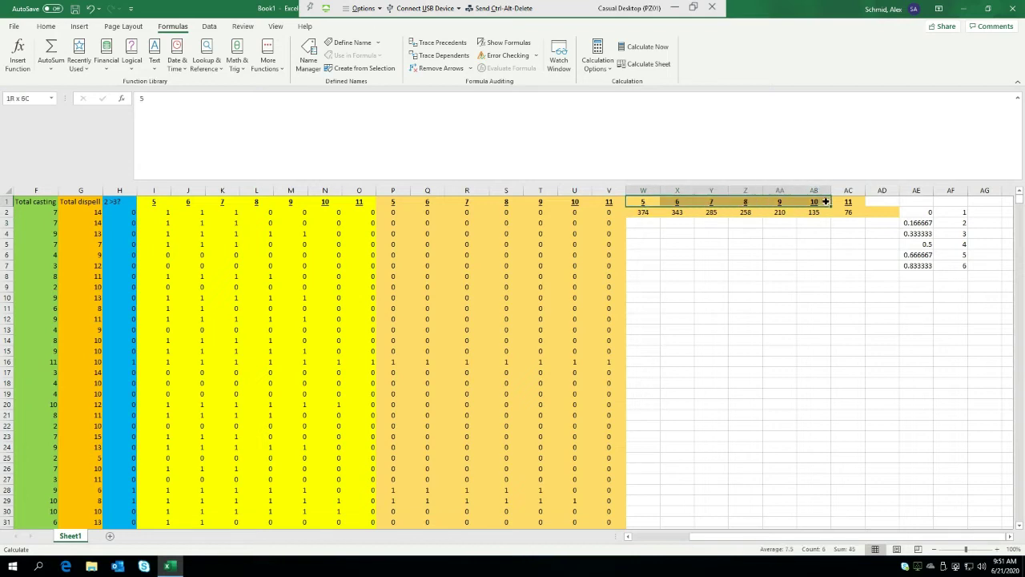
Step: Enter the formula =W2/10000 in cell W3 to get the success rate for casting value 5
click(657, 223)
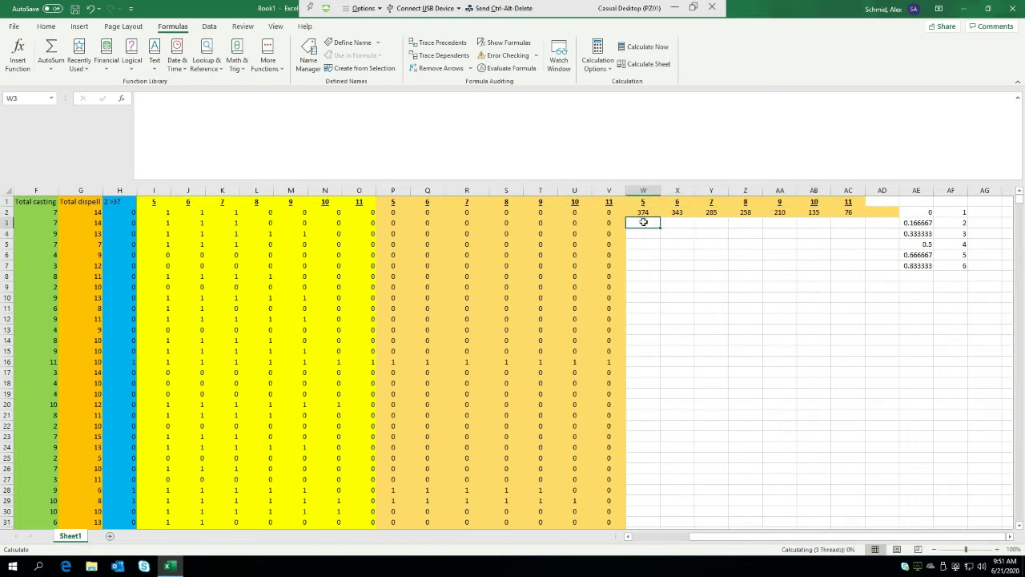
double_click(643, 213)
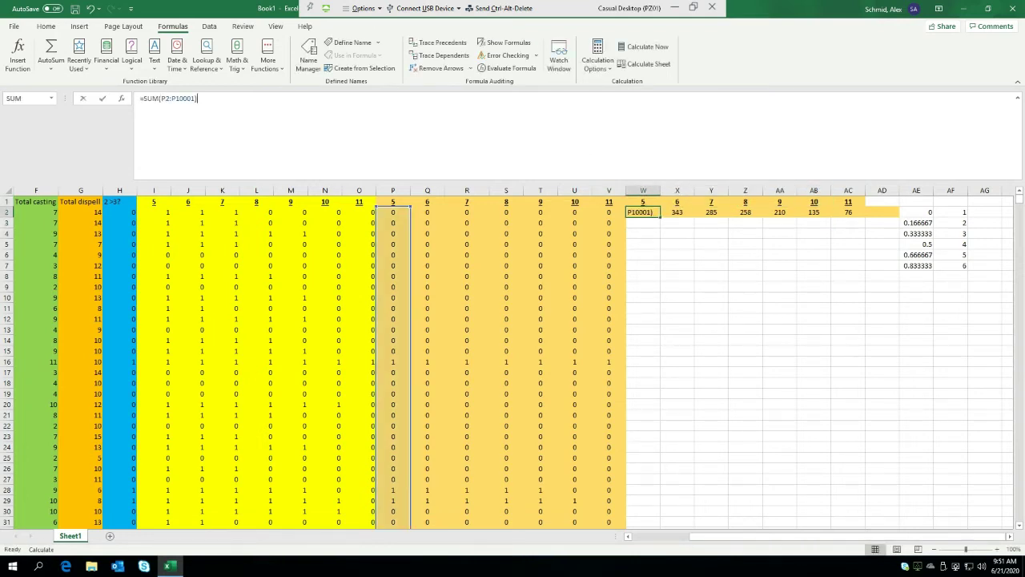
key(Return)
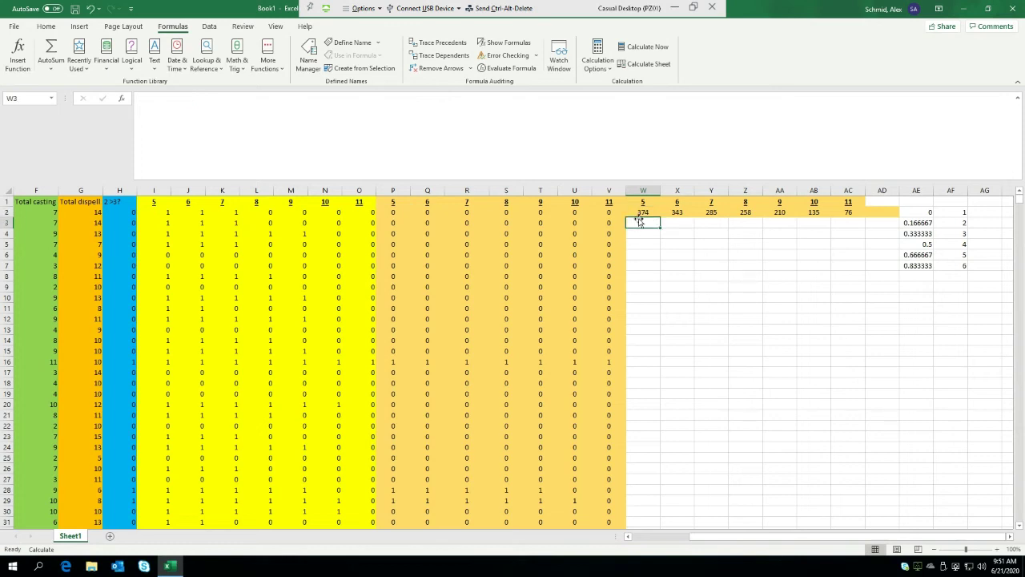
text(=W2/10)
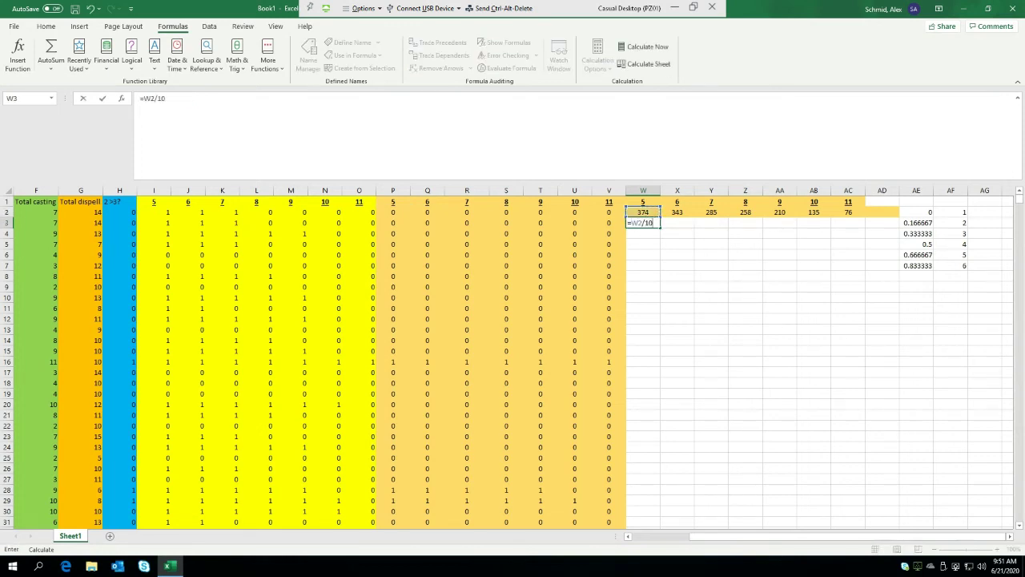
text(,000)
key(Return)
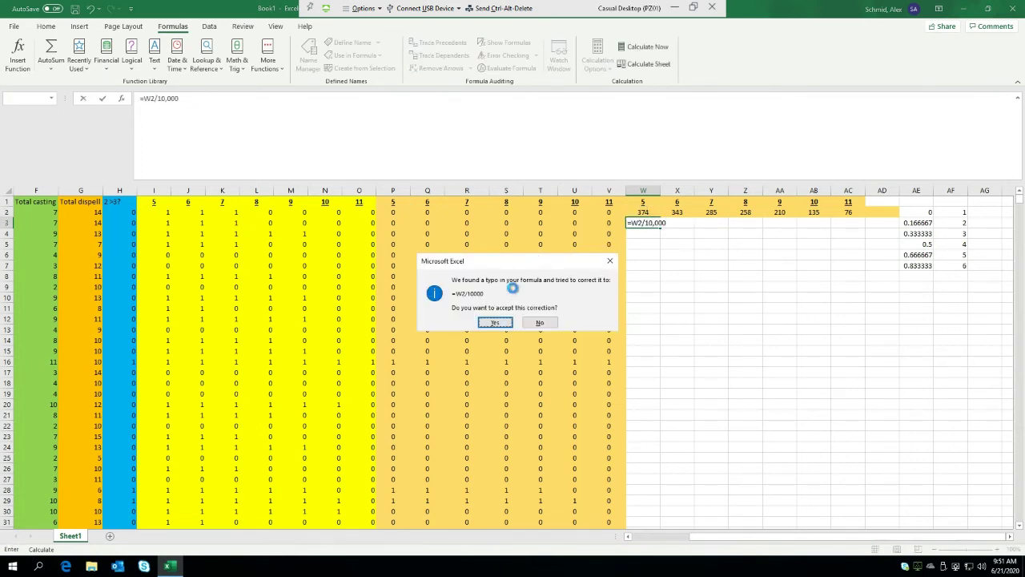
click(540, 323)
key(Return)
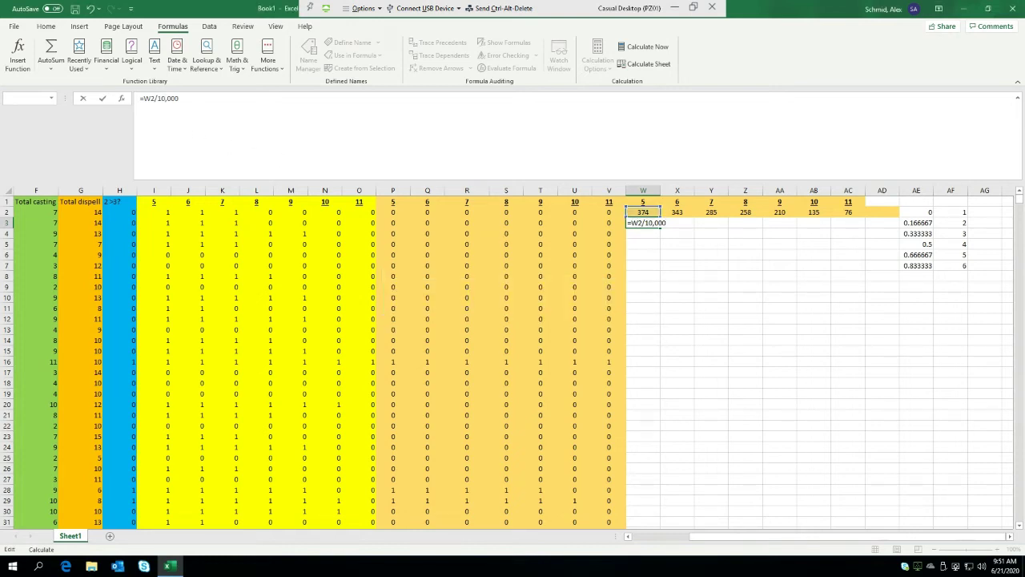
key(BackSpace)
key(Return)
key(Return)
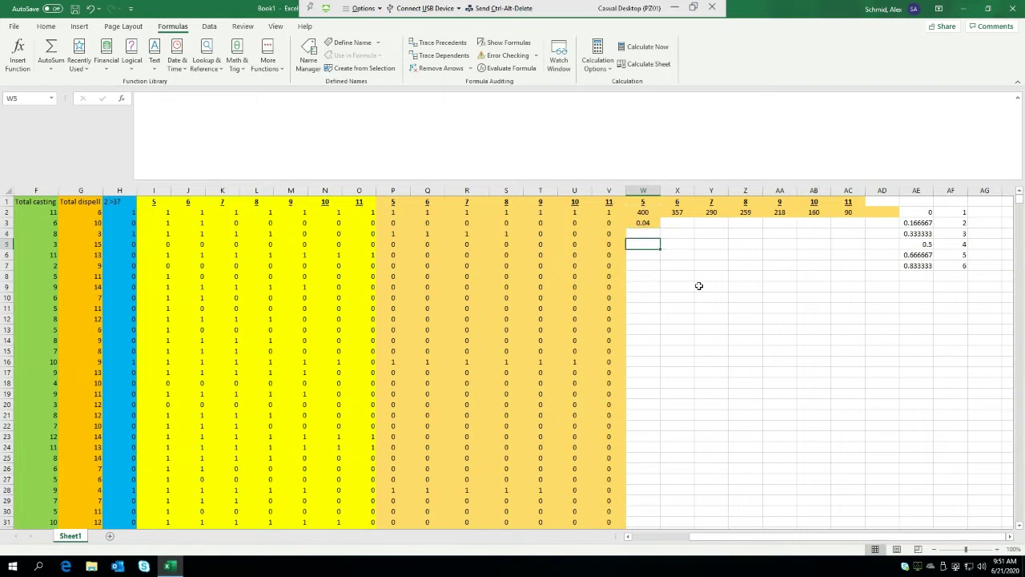
Step: Format W3 as a percentage and extend its formula across to AC3
click(644, 232)
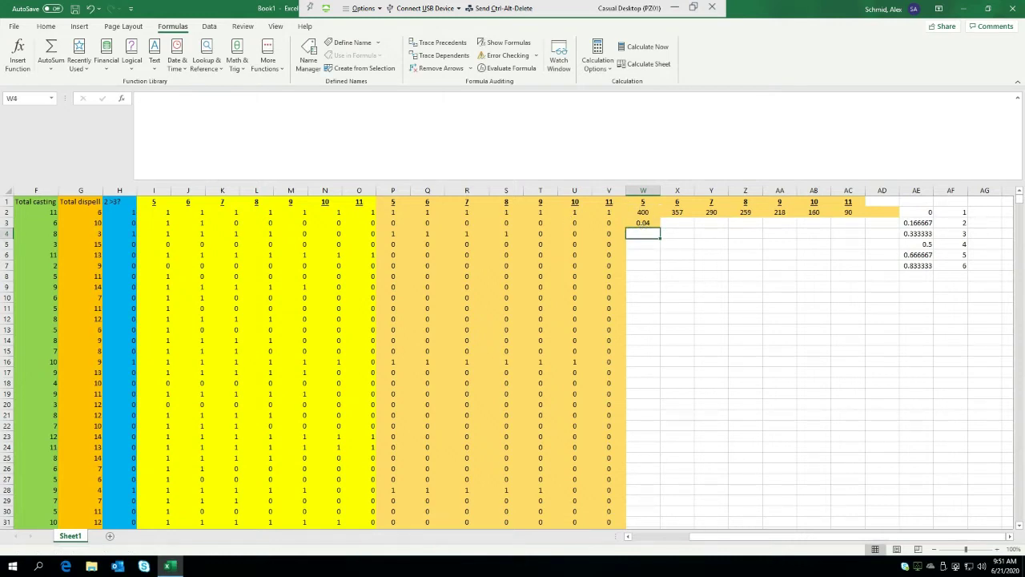
click(646, 223)
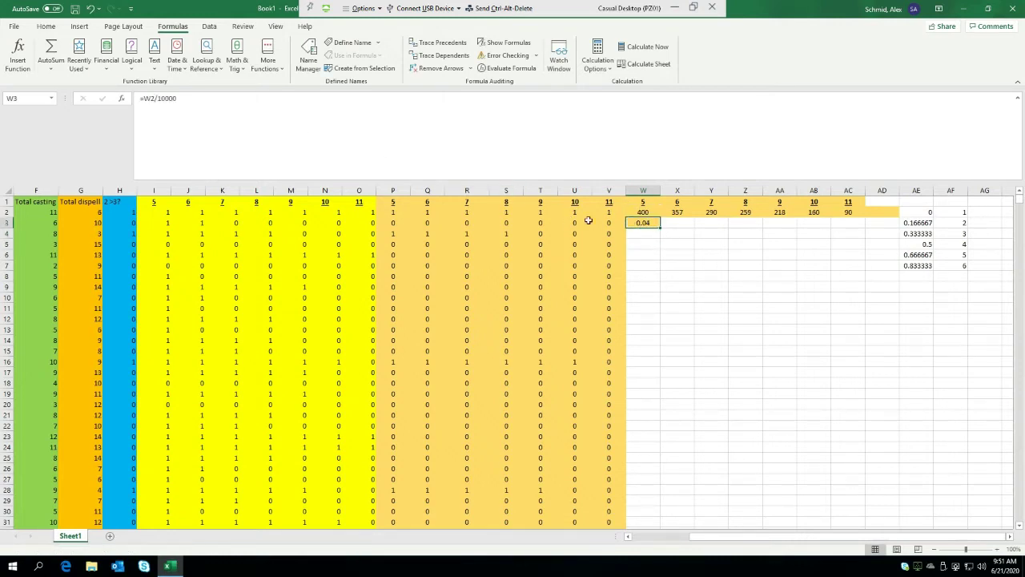
click(46, 26)
click(385, 63)
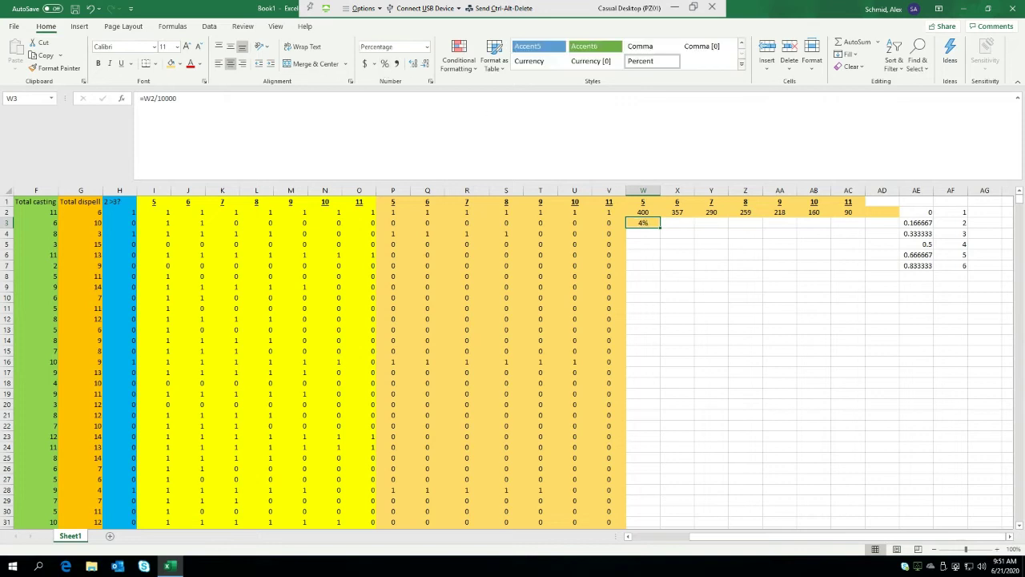
click(666, 226)
click(654, 226)
drag(659, 228, 850, 252)
click(849, 258)
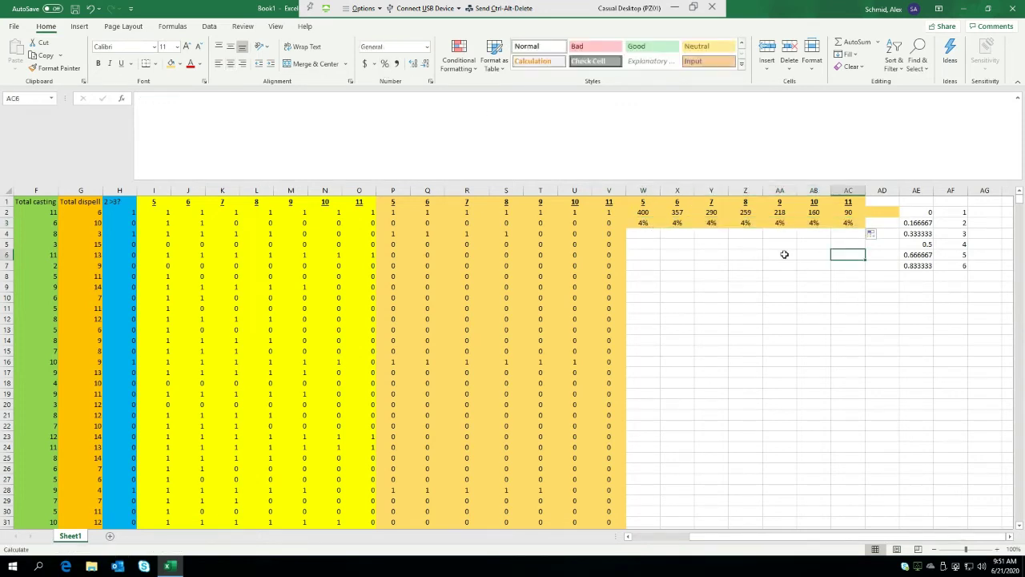
Step: Show the percentages in W3:AC3 with two decimal places
drag(651, 223, 848, 224)
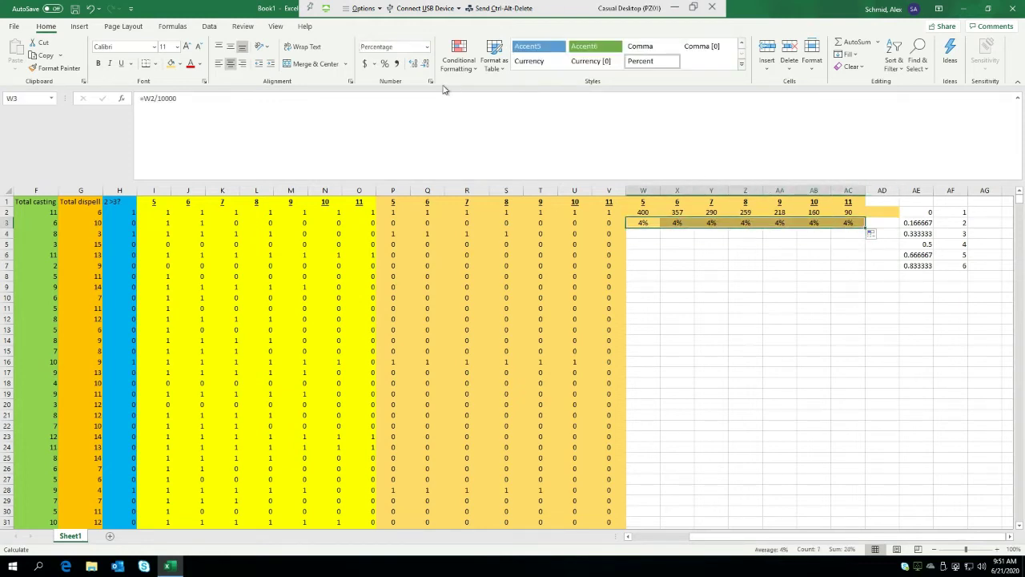
click(415, 69)
click(415, 69)
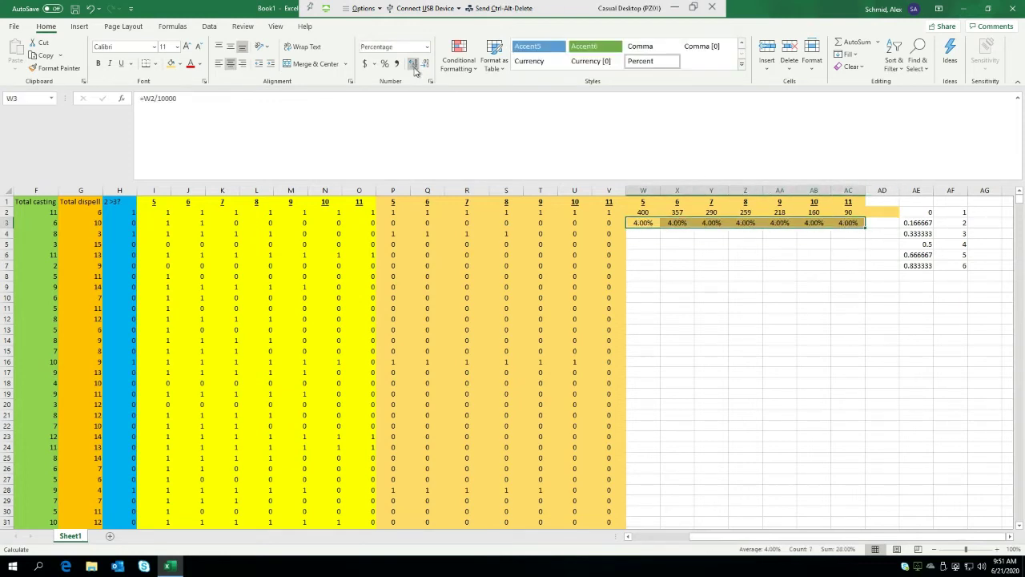
click(688, 309)
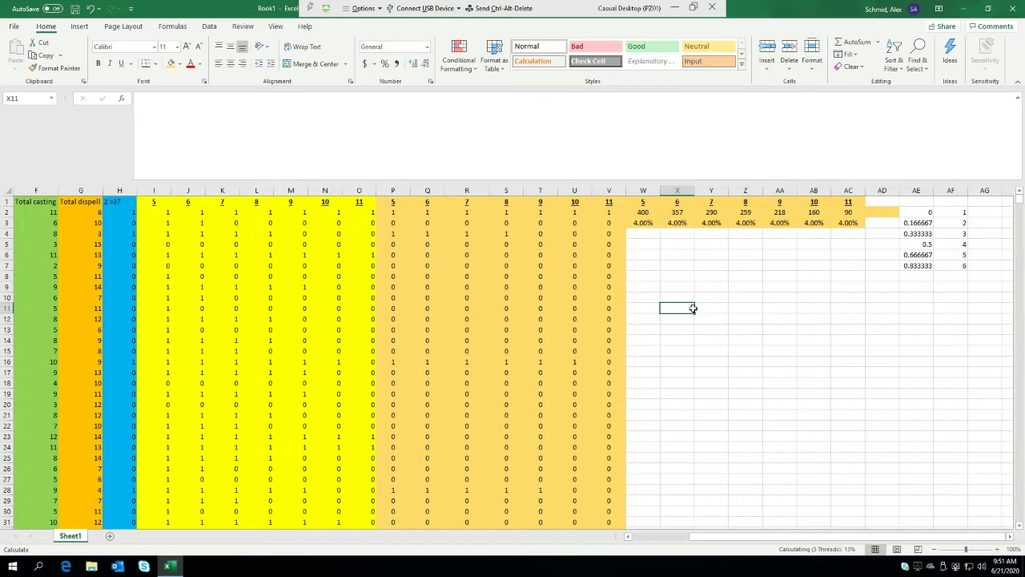
click(697, 340)
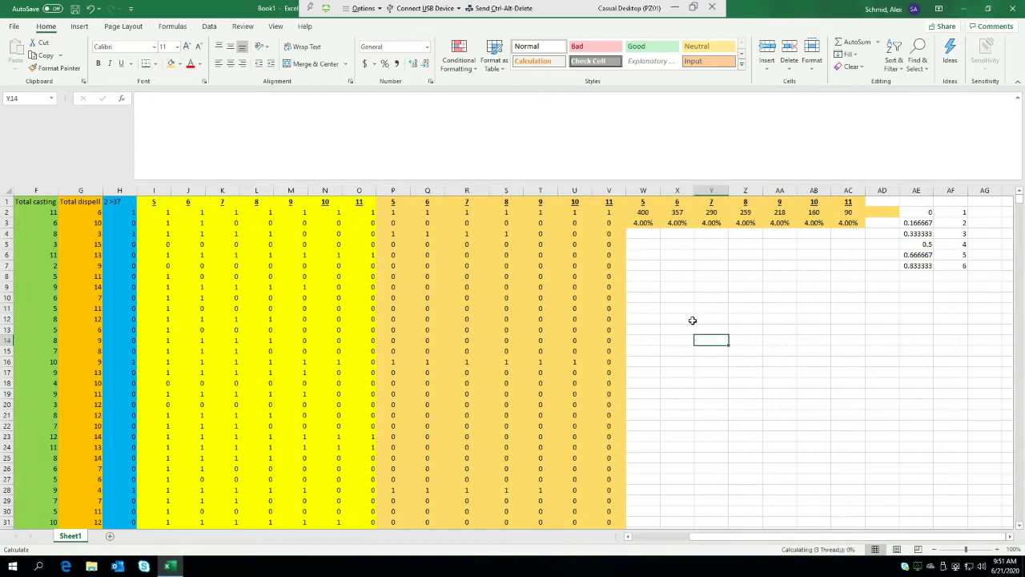
double_click(693, 320)
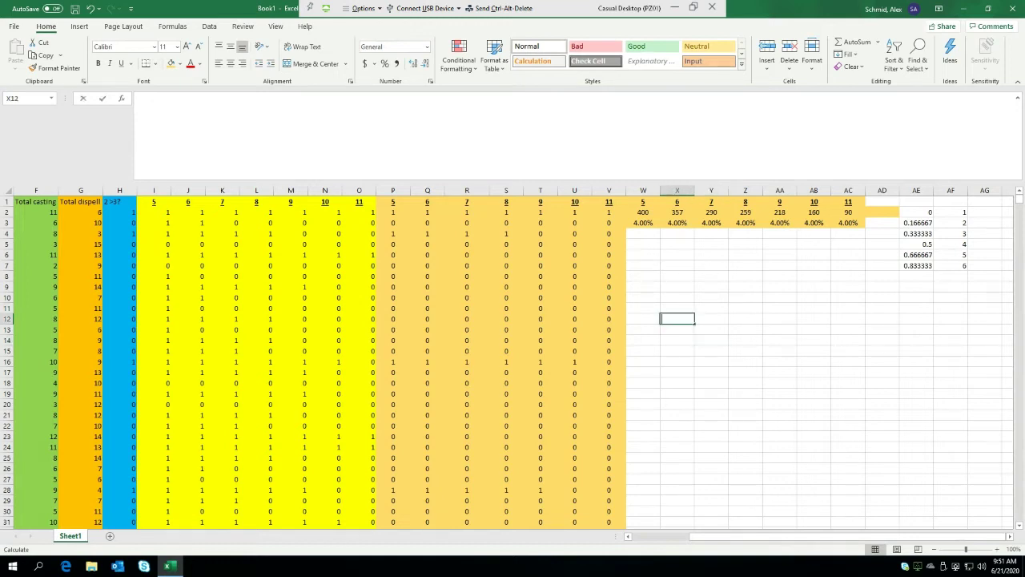
click(185, 29)
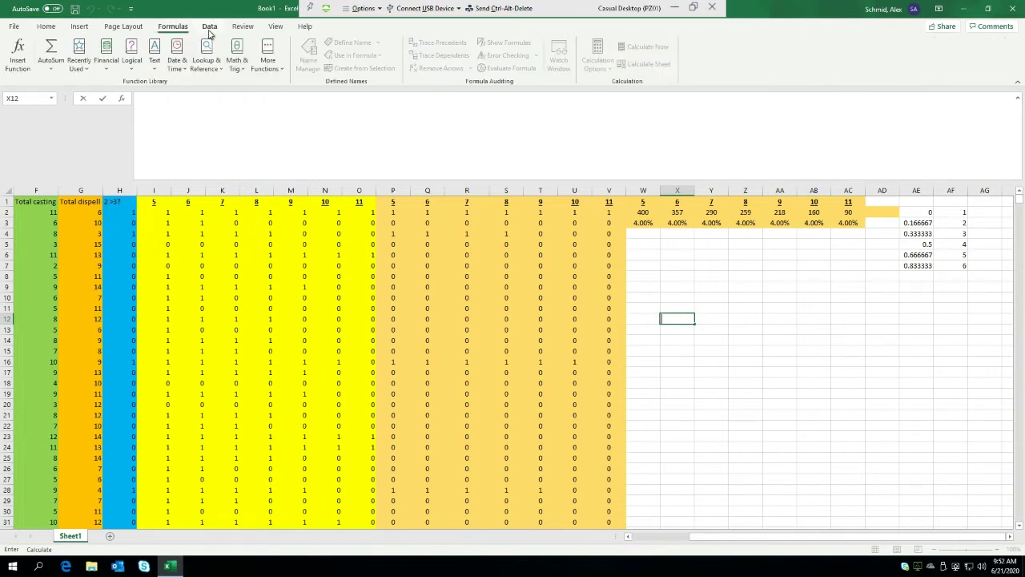
click(213, 32)
click(174, 28)
click(47, 31)
click(175, 27)
click(774, 291)
click(733, 328)
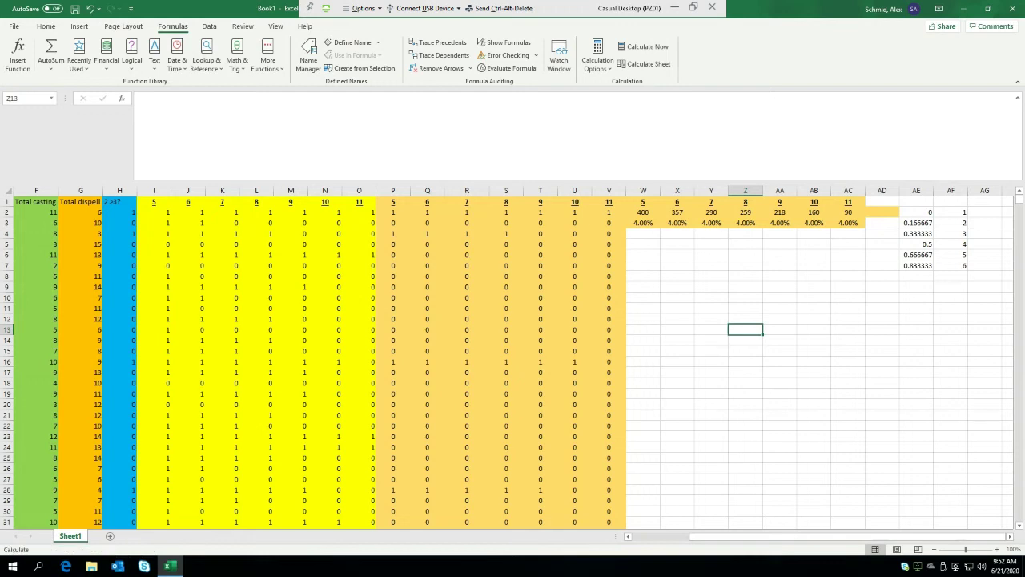
Step: Recalculate the success percentages by setting calculation to Manual and then to Automatic again
click(597, 60)
click(612, 113)
click(607, 66)
click(615, 89)
click(791, 263)
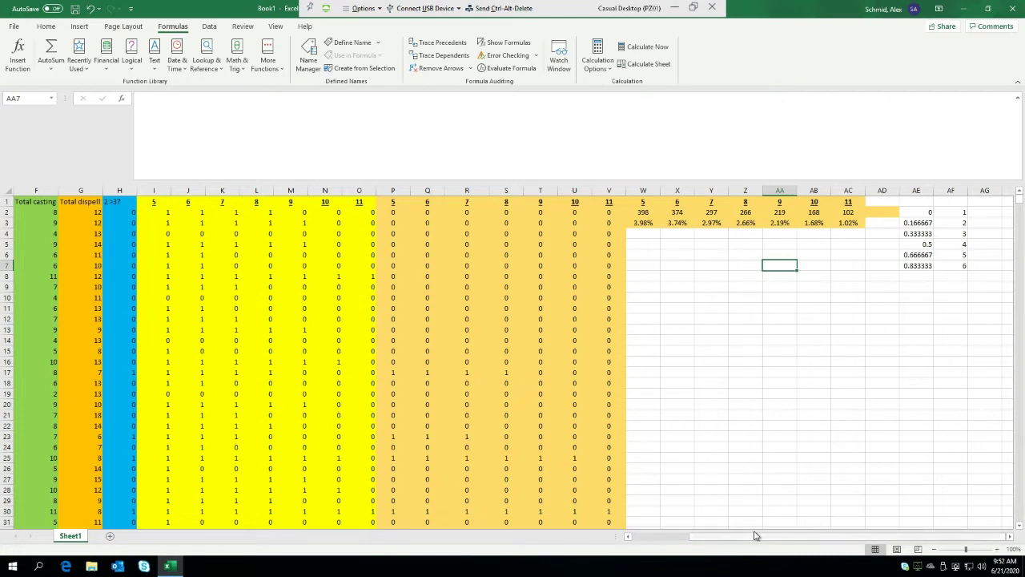
Step: Check the comparison formula in H2 and the overall sum of the "2 >3?" column
click(124, 190)
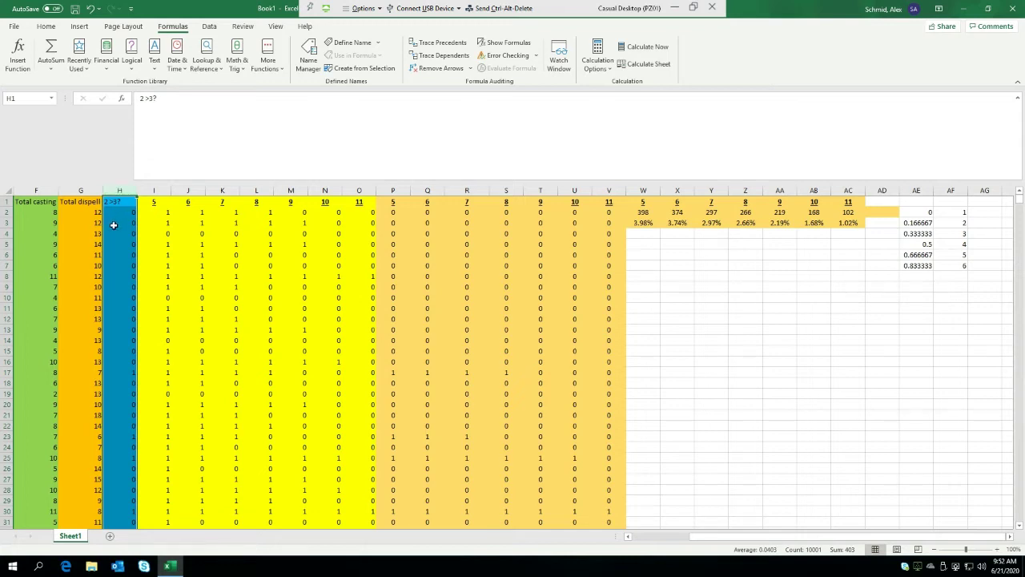
click(120, 213)
key(F2)
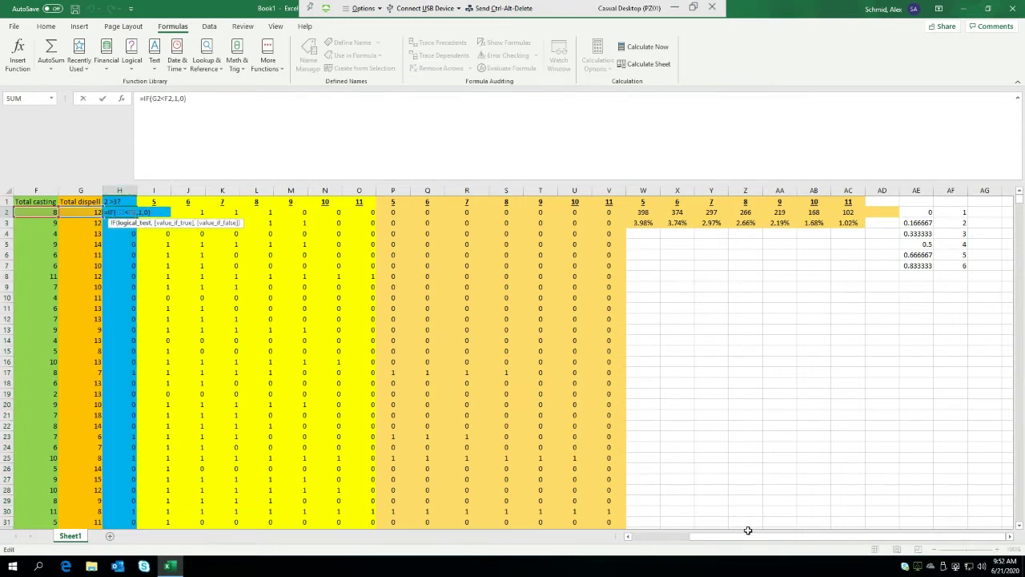
drag(749, 532, 643, 548)
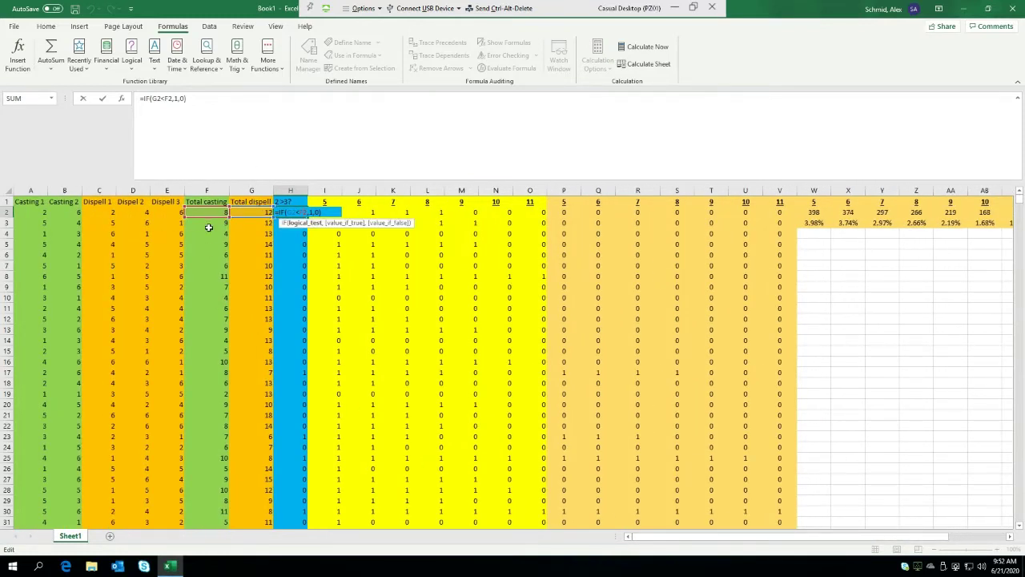
key(Return)
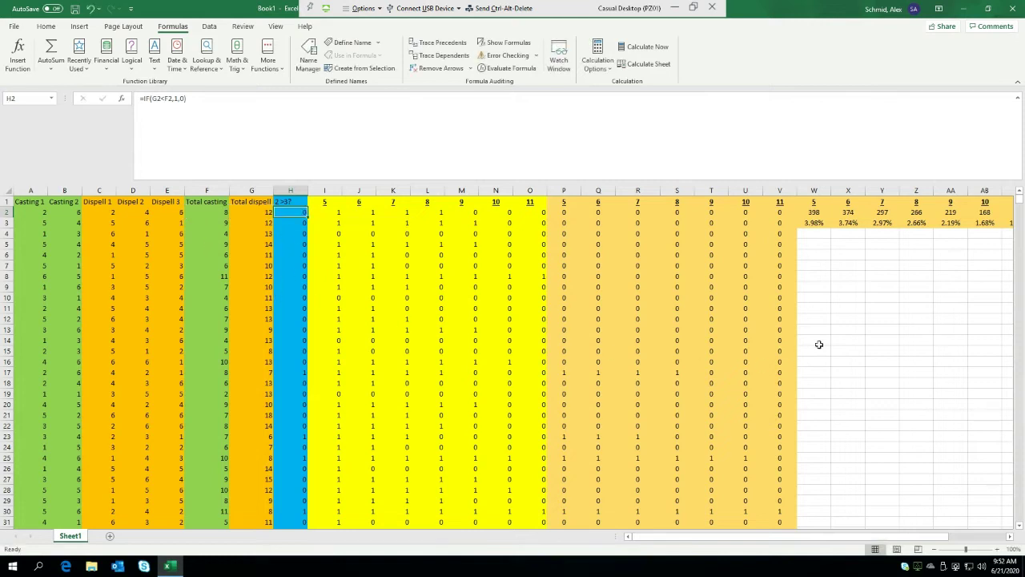
click(877, 319)
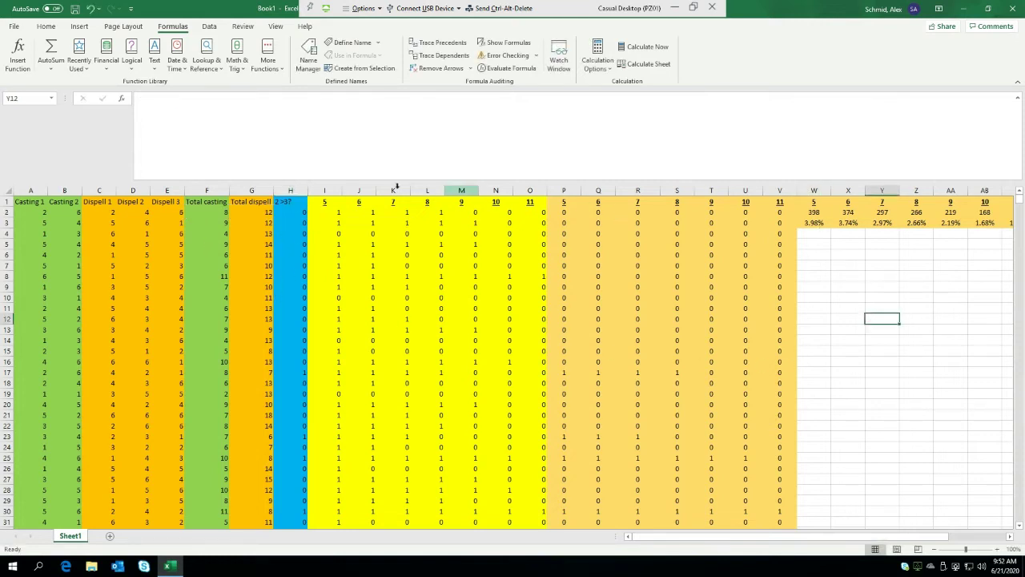
click(290, 189)
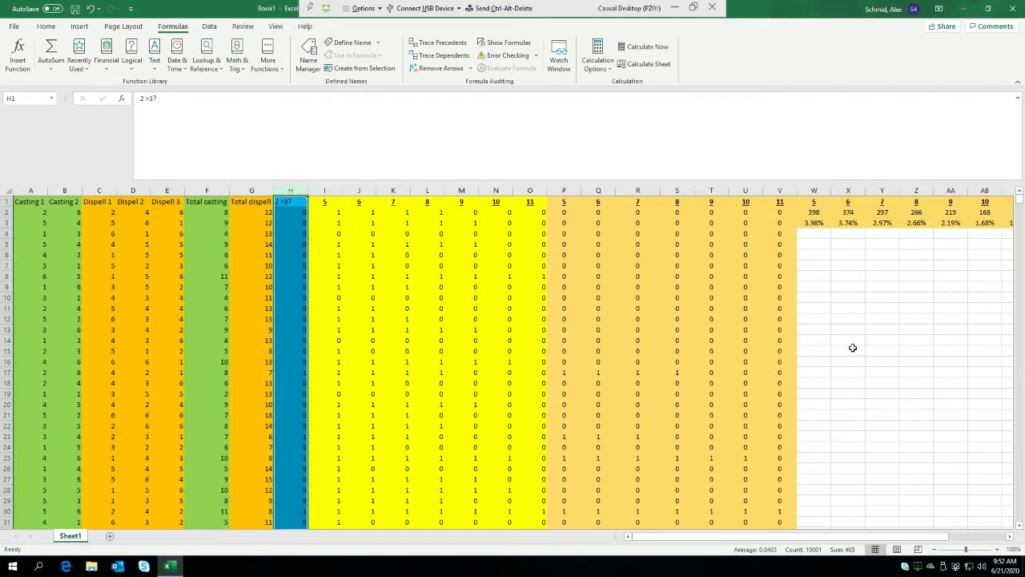
click(781, 350)
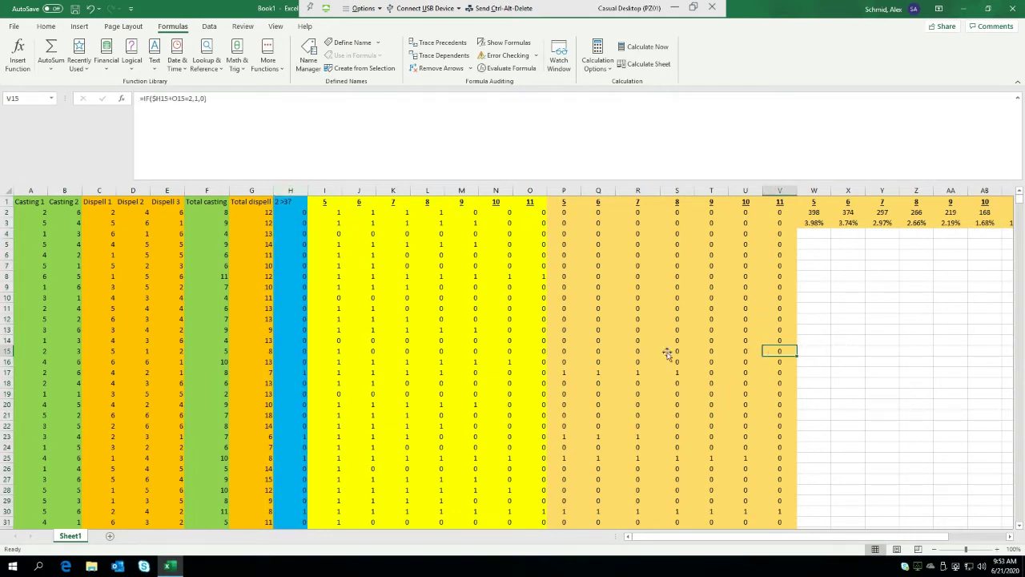
Step: Inspect the sum formulas behind Total casting in F2 and Total dispell in G2 without changing them
double_click(199, 213)
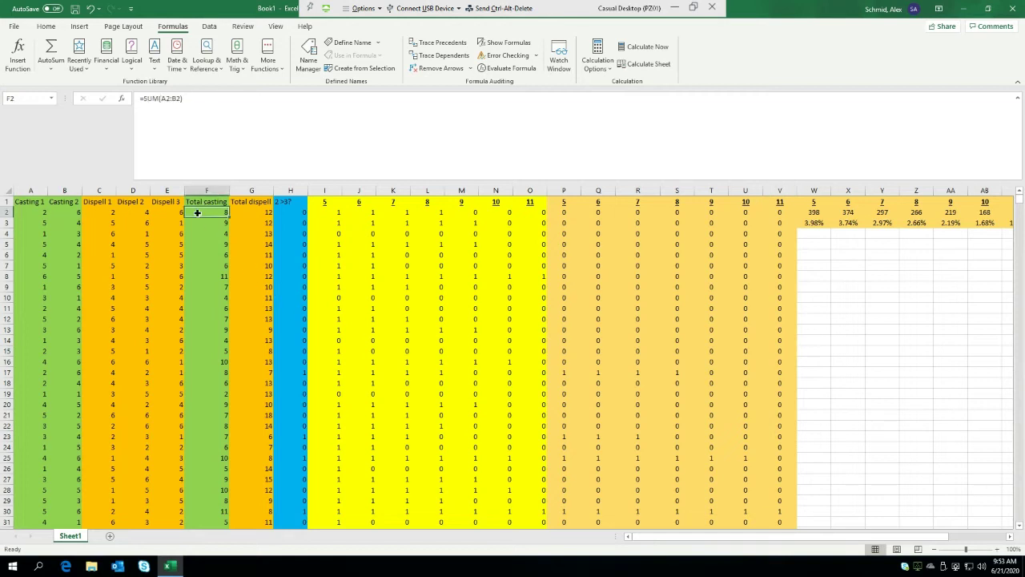
click(210, 265)
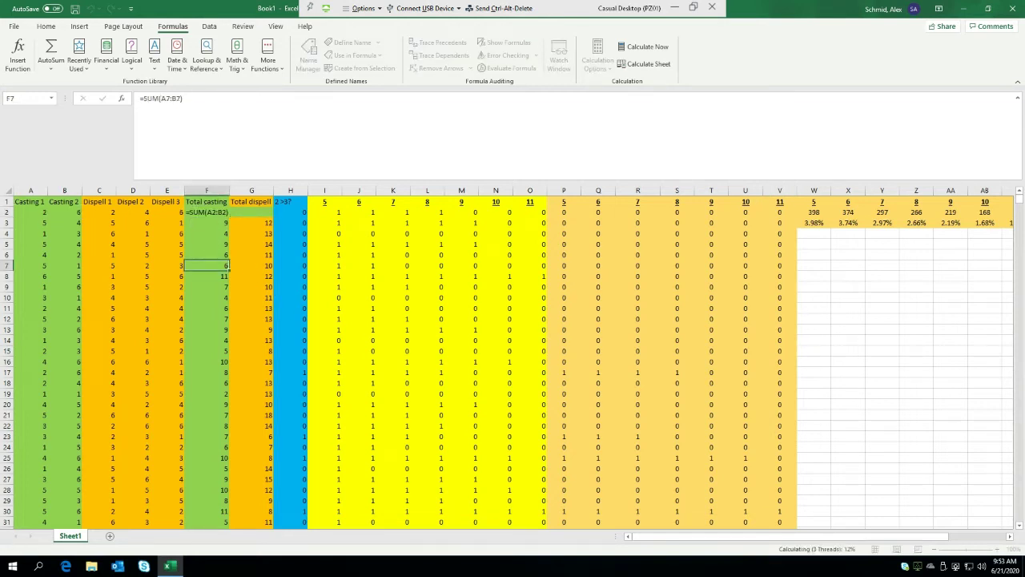
click(253, 212)
double_click(253, 211)
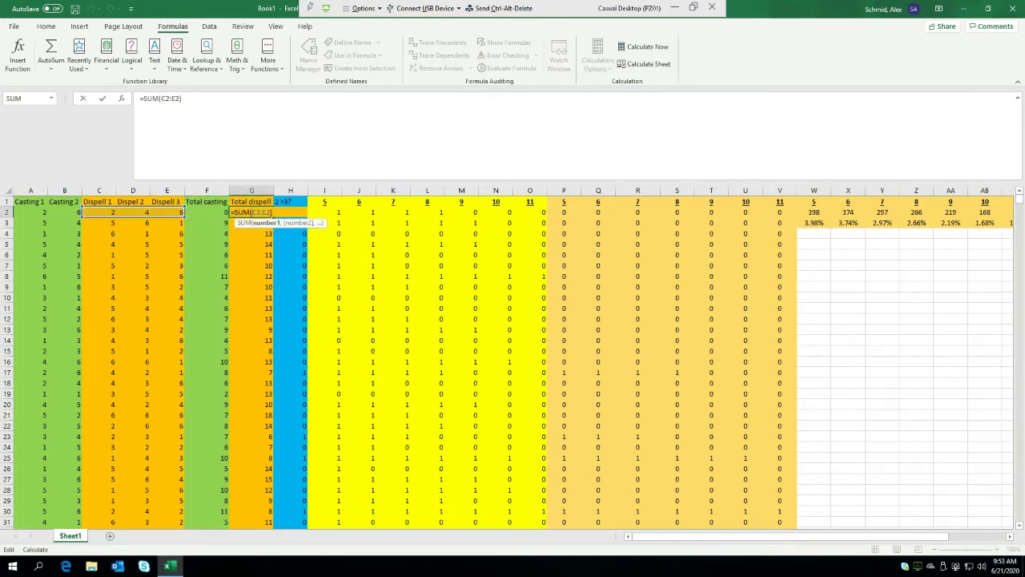
click(884, 341)
key(Escape)
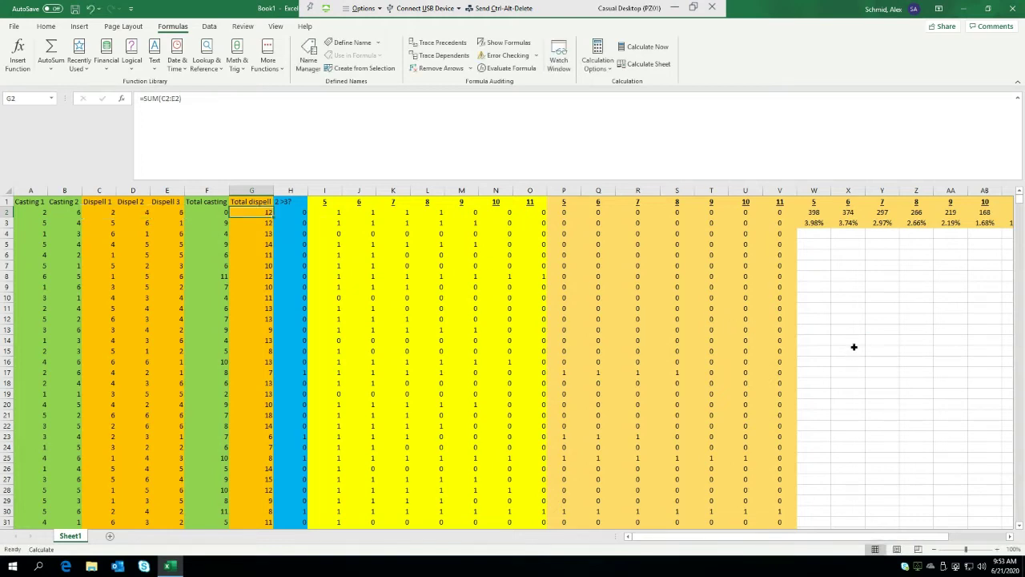
Step: Recalculate the simulation and check the new sum of the "2 >3?" column
click(853, 350)
key(F9)
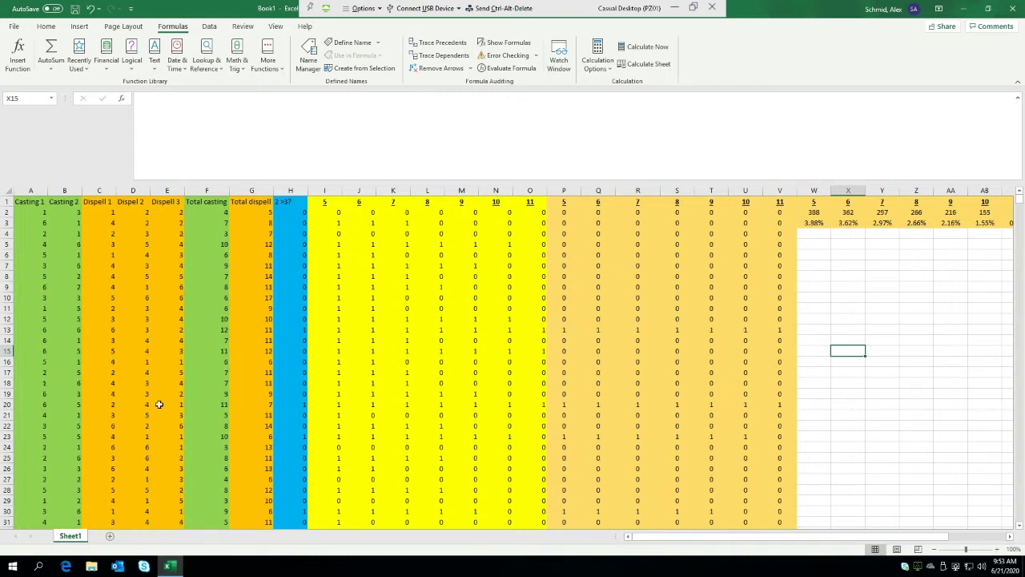
click(290, 190)
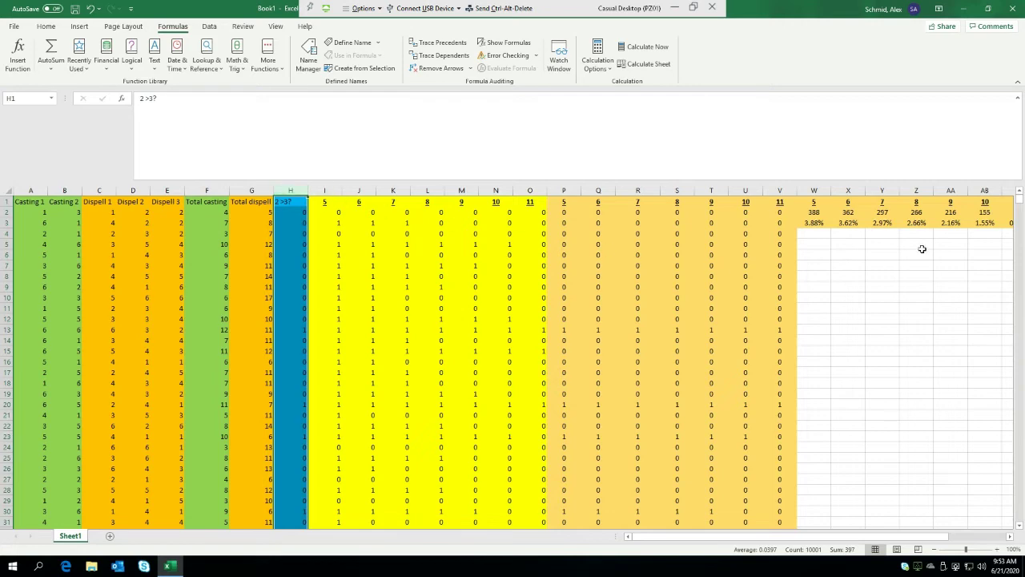
Step: Examine the dice values and casting totals in the lower rows of the simulation, including the sum formula in F9068
drag(1019, 202, 1021, 495)
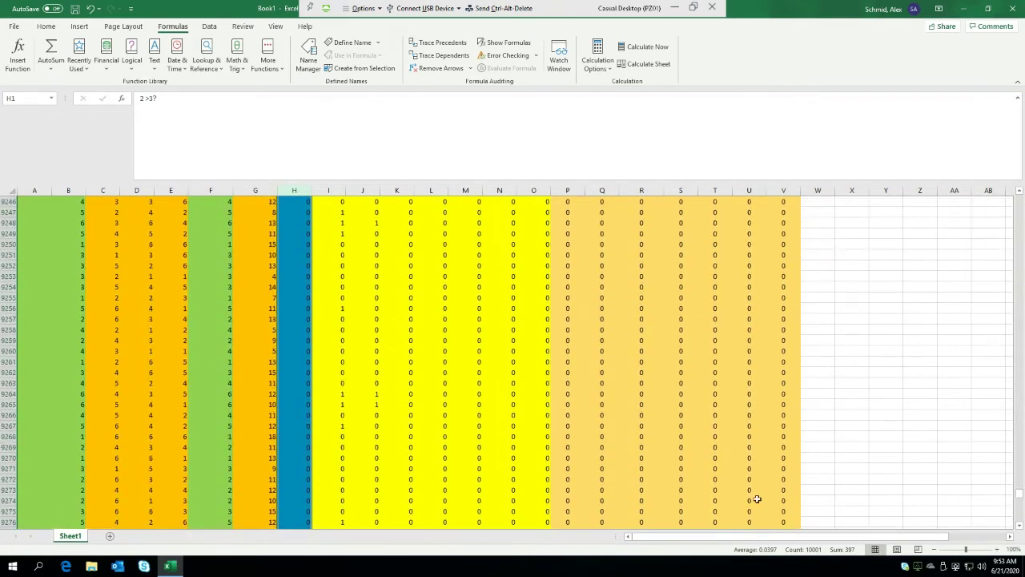
click(753, 500)
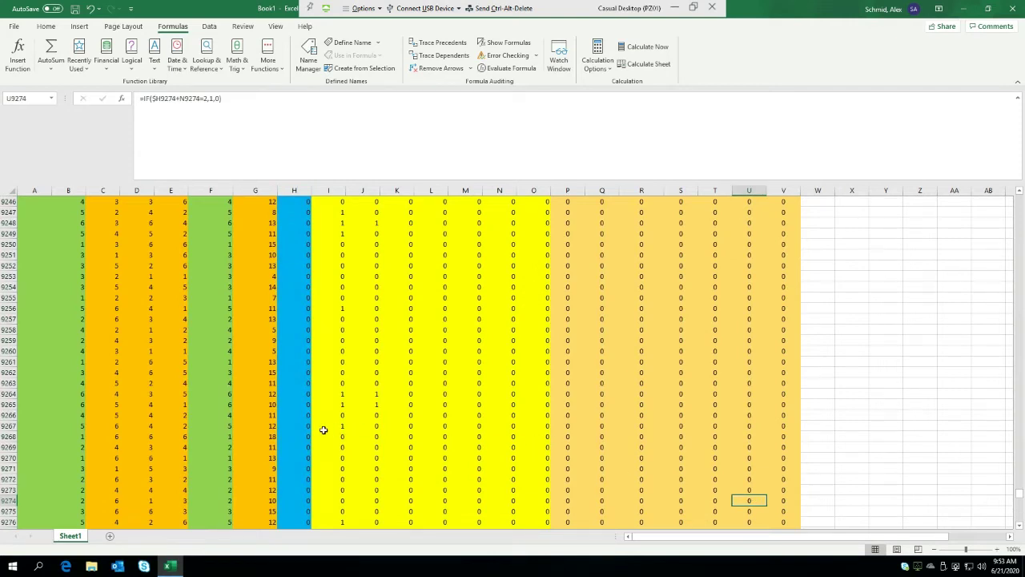
scroll(264, 376, down, 14)
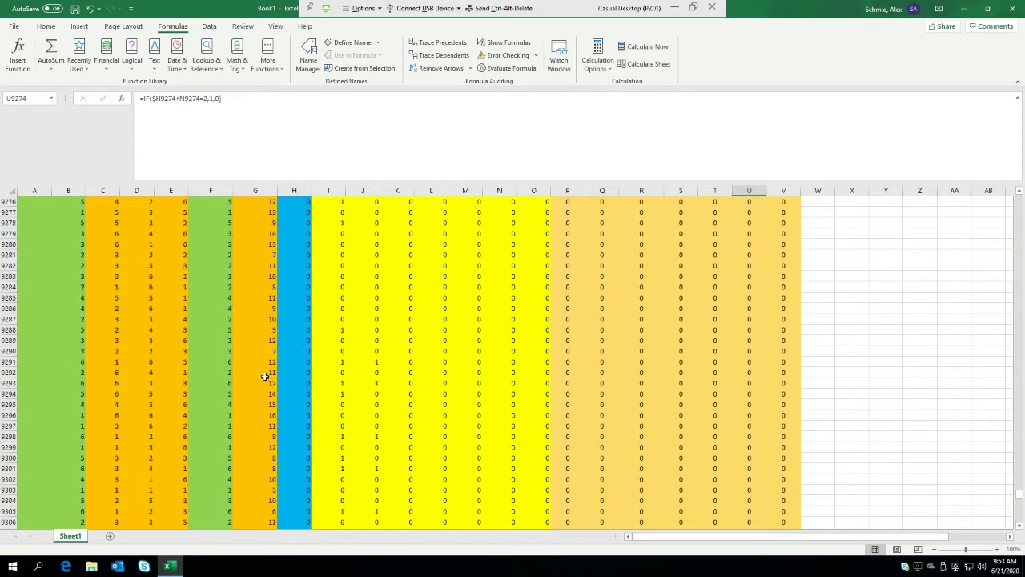
scroll(253, 371, down, 10)
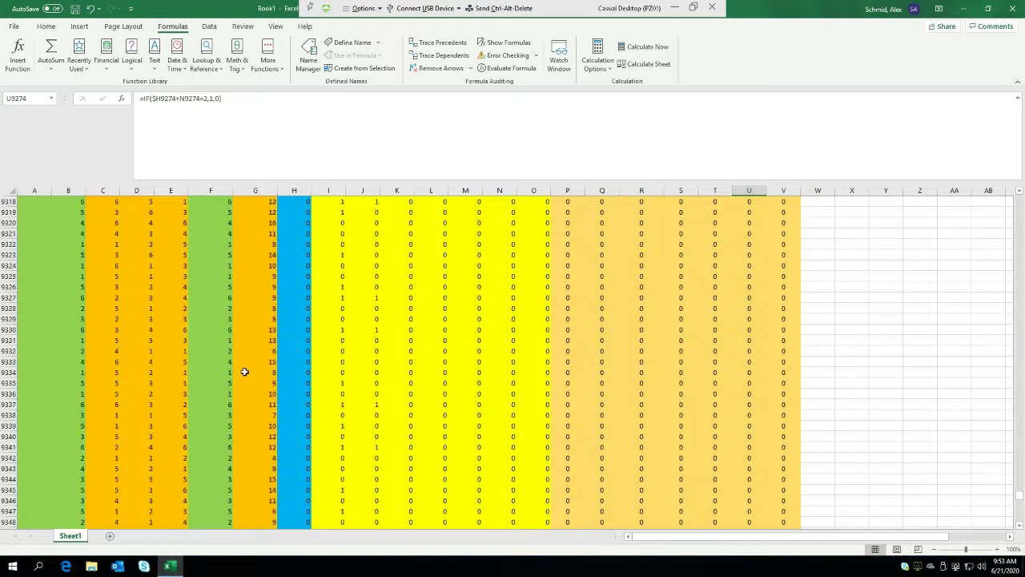
scroll(257, 365, down, 20)
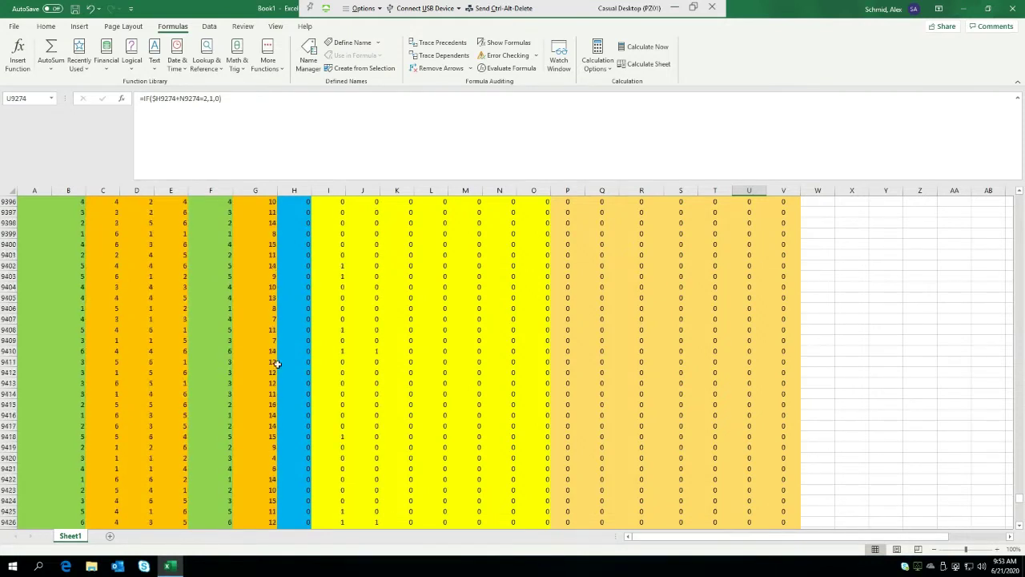
scroll(293, 355, up, 20)
scroll(275, 366, up, 20)
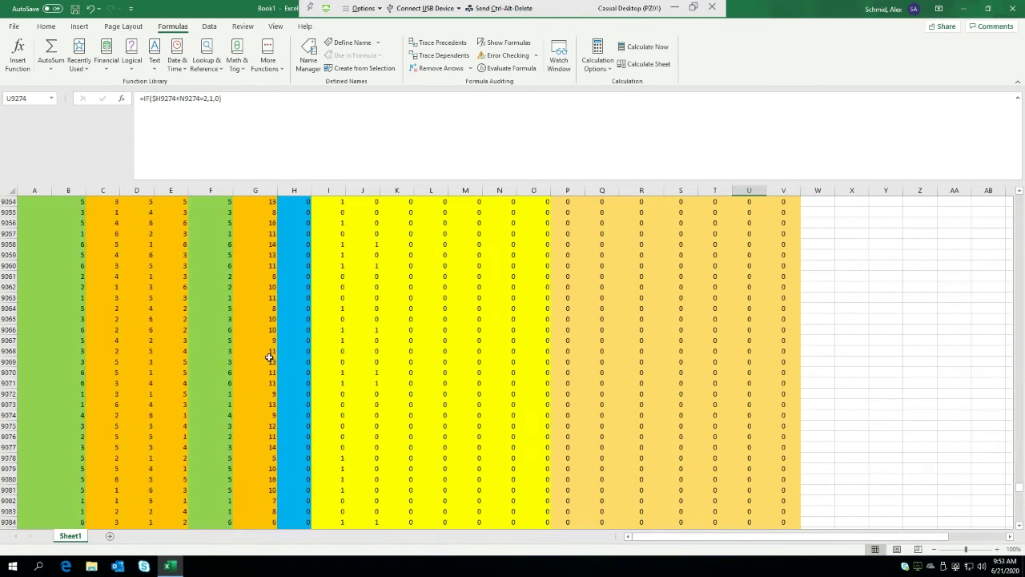
click(199, 360)
click(203, 350)
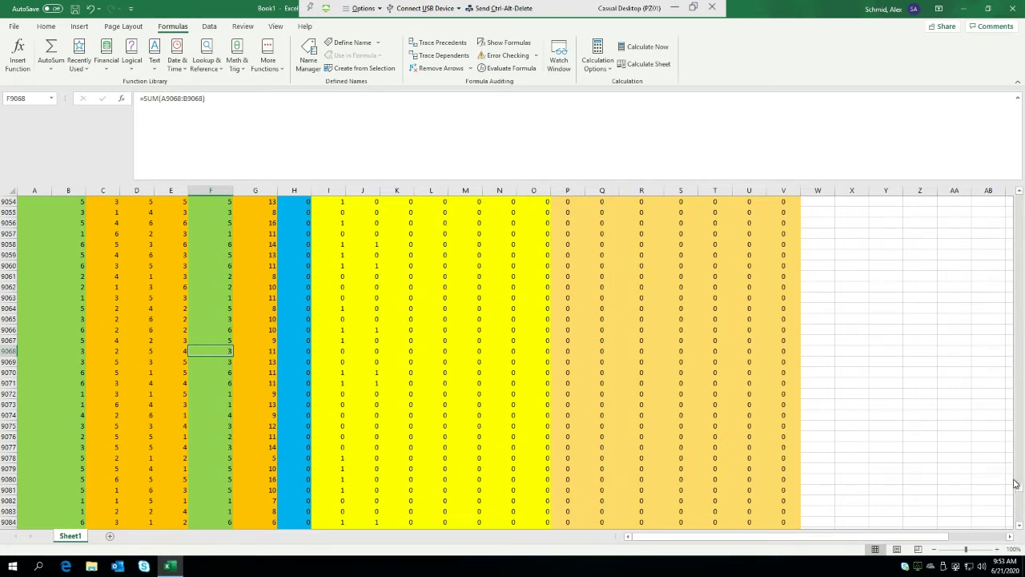
drag(1019, 487, 1020, 414)
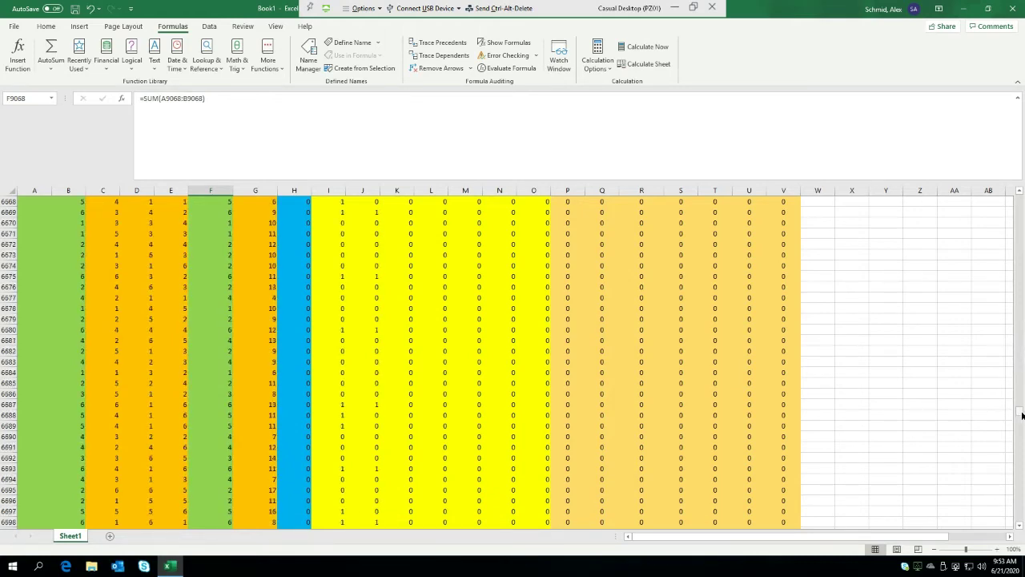
drag(1019, 411, 1019, 248)
Step: Fill the dice-roll VLOOKUP formula from A2001 down through the remaining empty rows of the Casting 1 column
click(37, 369)
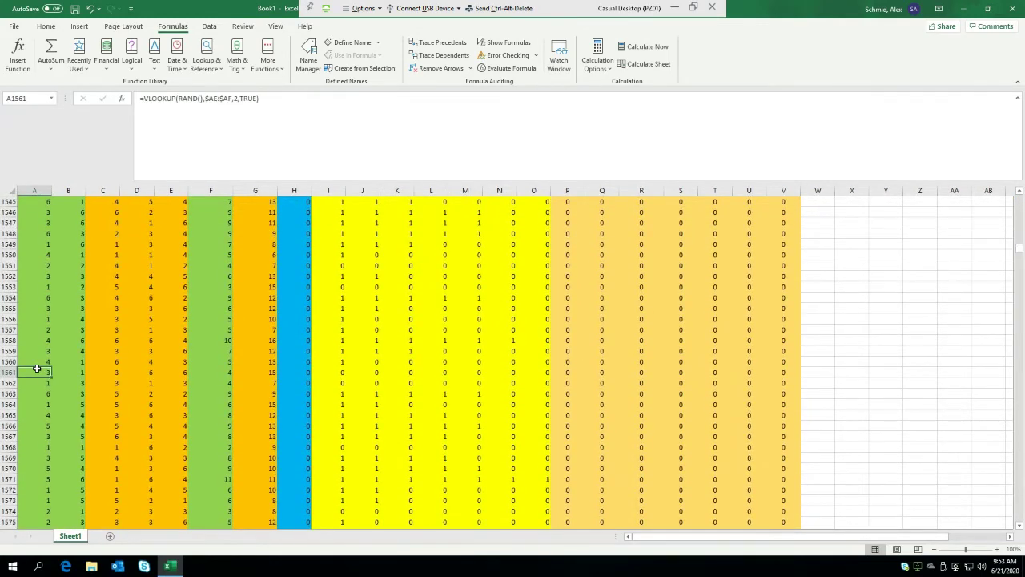
key(ctrl+shift+Down)
scroll(55, 341, down, 6)
click(57, 382)
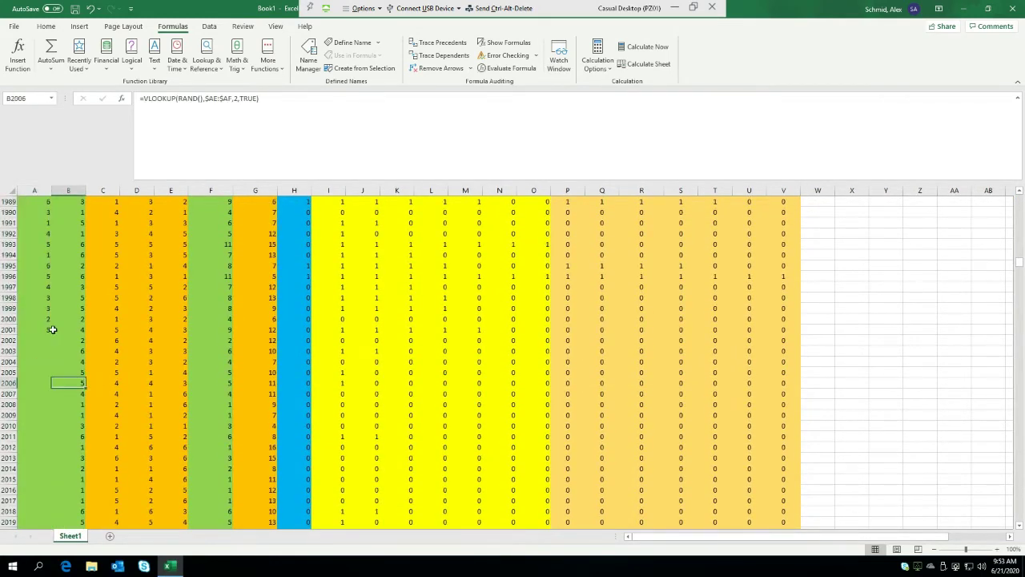
click(52, 329)
key(ctrl+shift+Down)
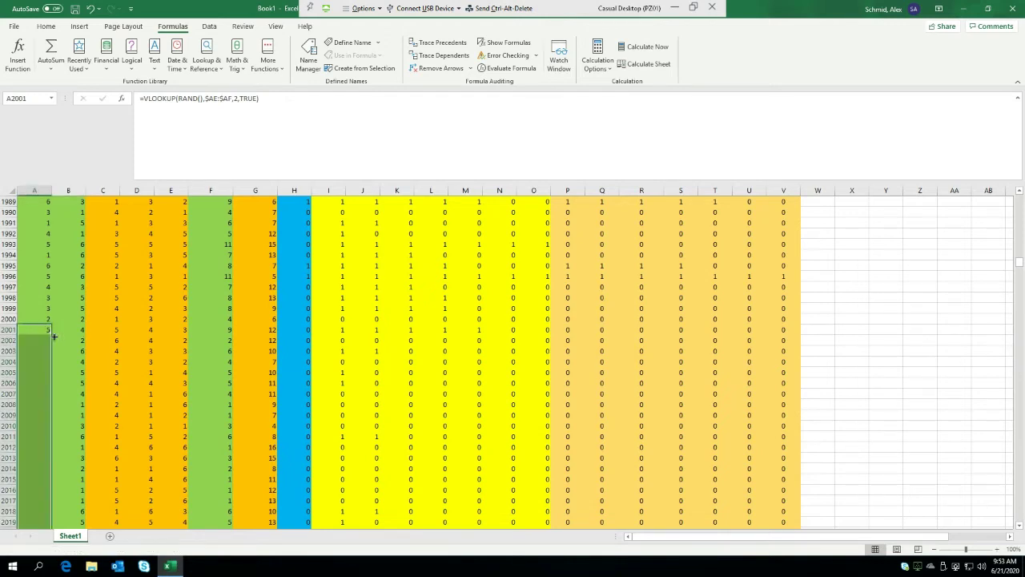
key(ctrl+d)
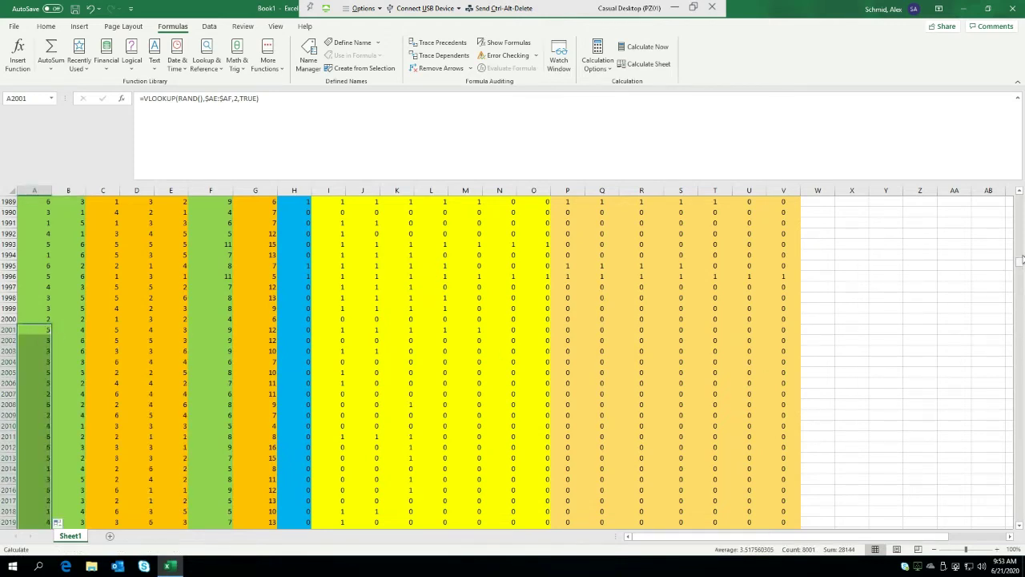
Step: Recalculate the simulation with the completed Casting 1 column and return to the first rows of the sheet
scroll(897, 276, up, 10)
click(897, 276)
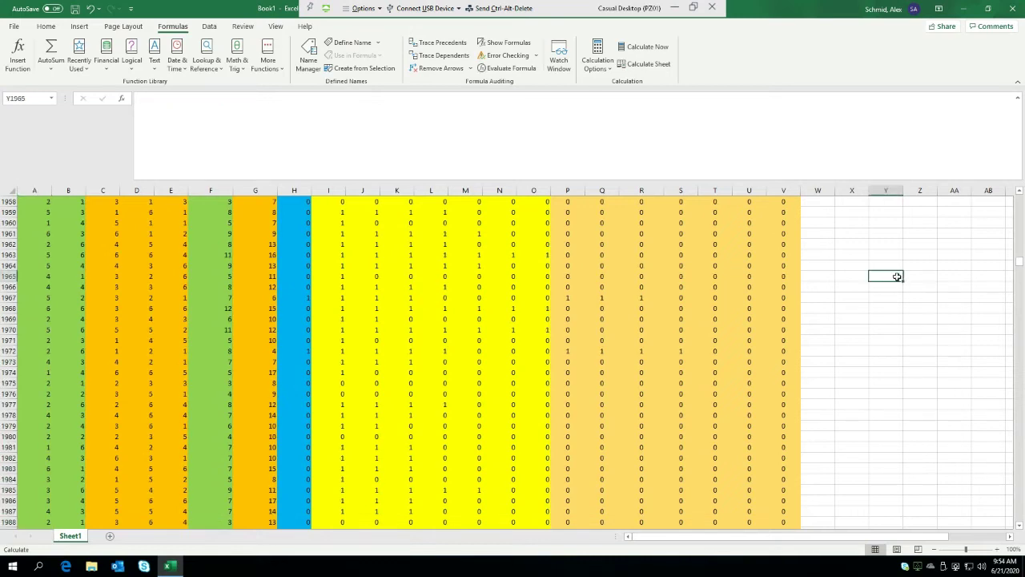
key(F9)
click(934, 254)
scroll(1010, 236, up, 4)
drag(1019, 260, 1019, 195)
click(933, 271)
click(552, 286)
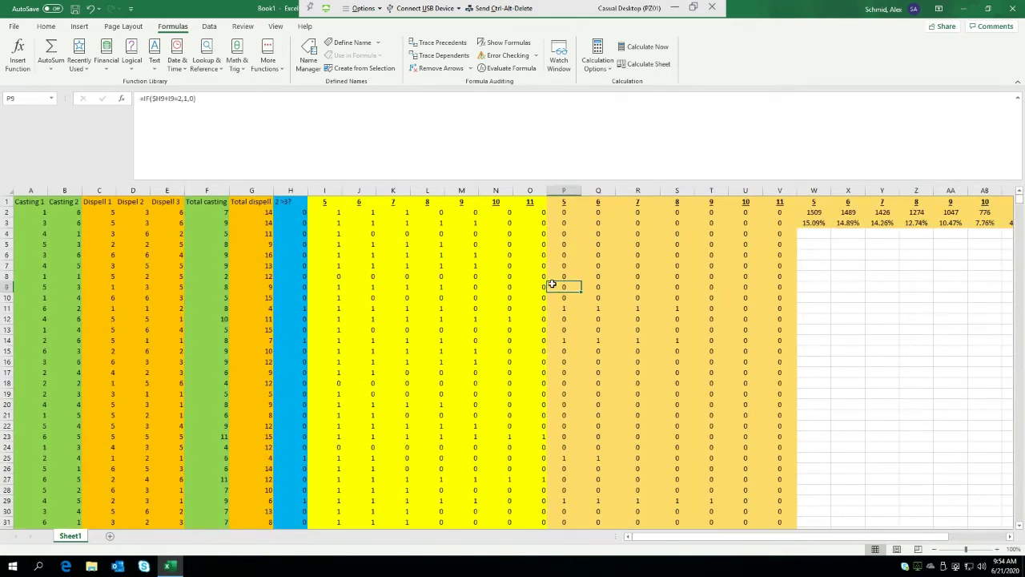
Step: Compare the success rate in W3 with the sum of the "2 >3?" column
click(813, 223)
click(813, 298)
click(288, 190)
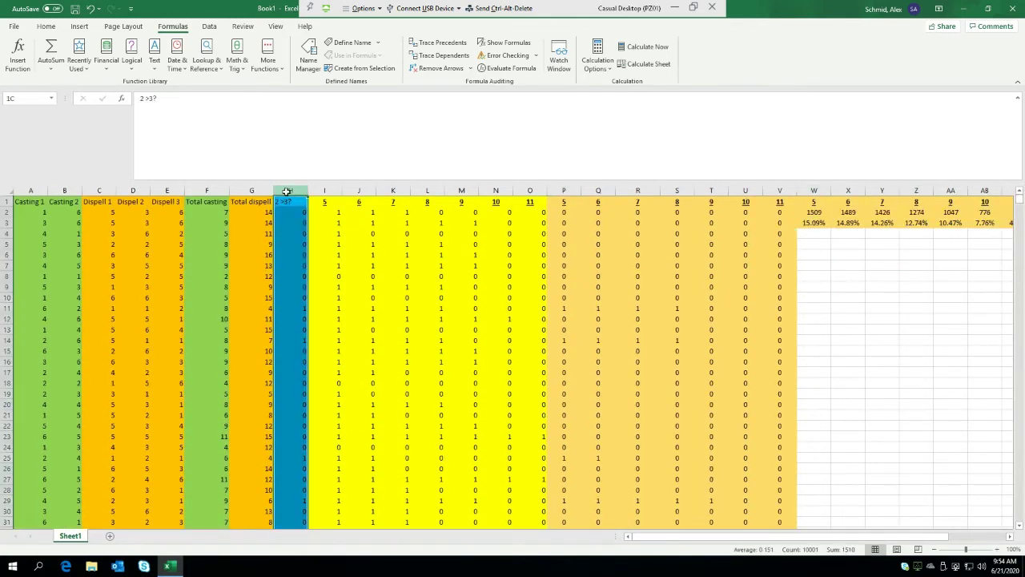
click(946, 285)
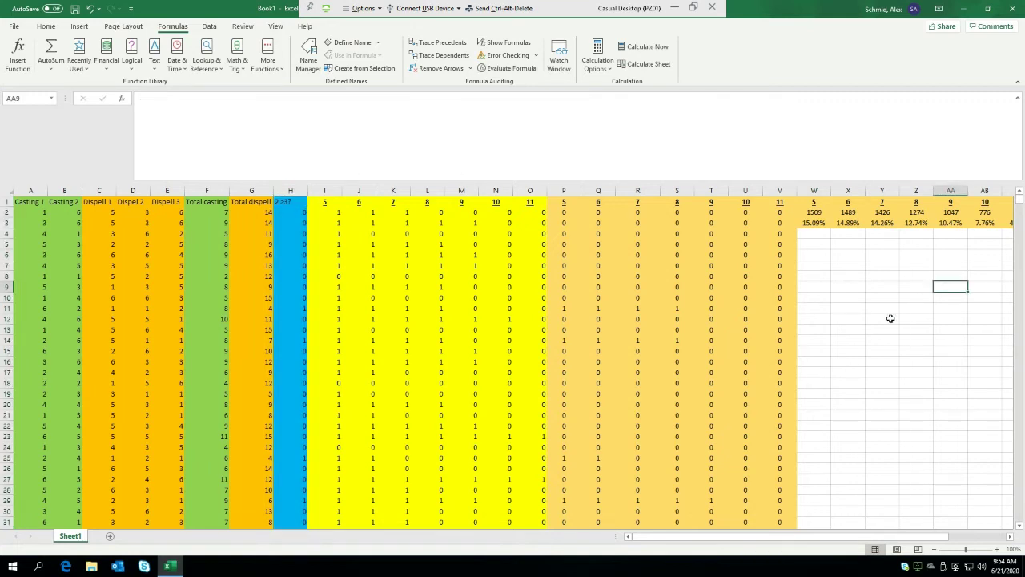
Step: Review the success percentages in W3:AC3 for casting values 5 to 11
drag(739, 537, 817, 544)
click(798, 447)
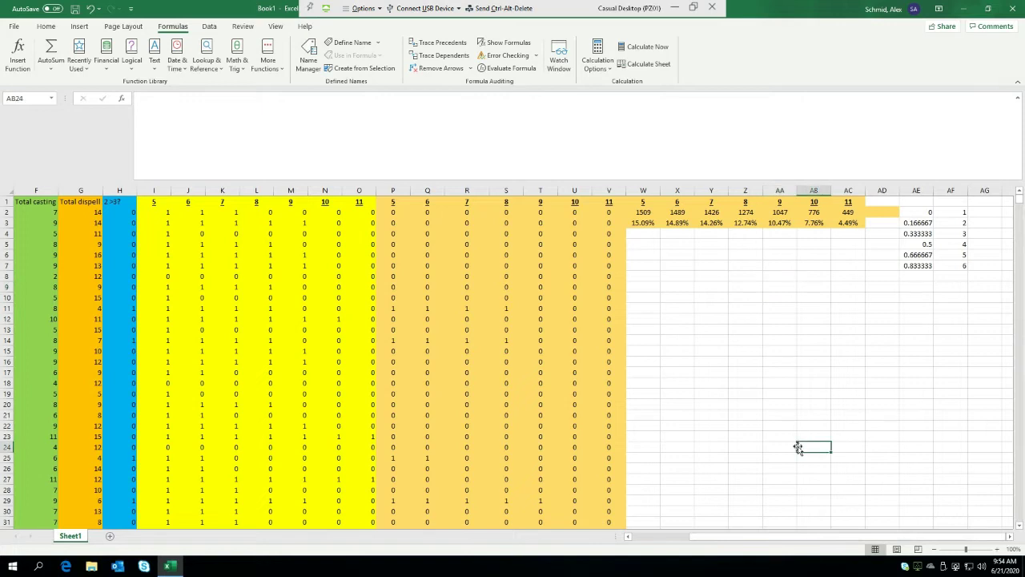
click(863, 447)
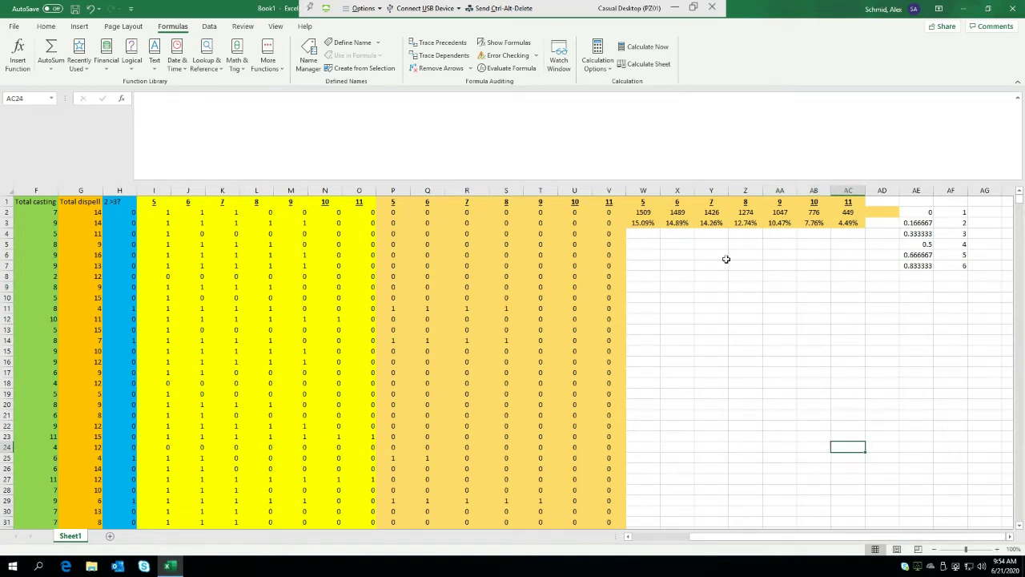
click(846, 234)
drag(851, 221, 643, 223)
click(670, 317)
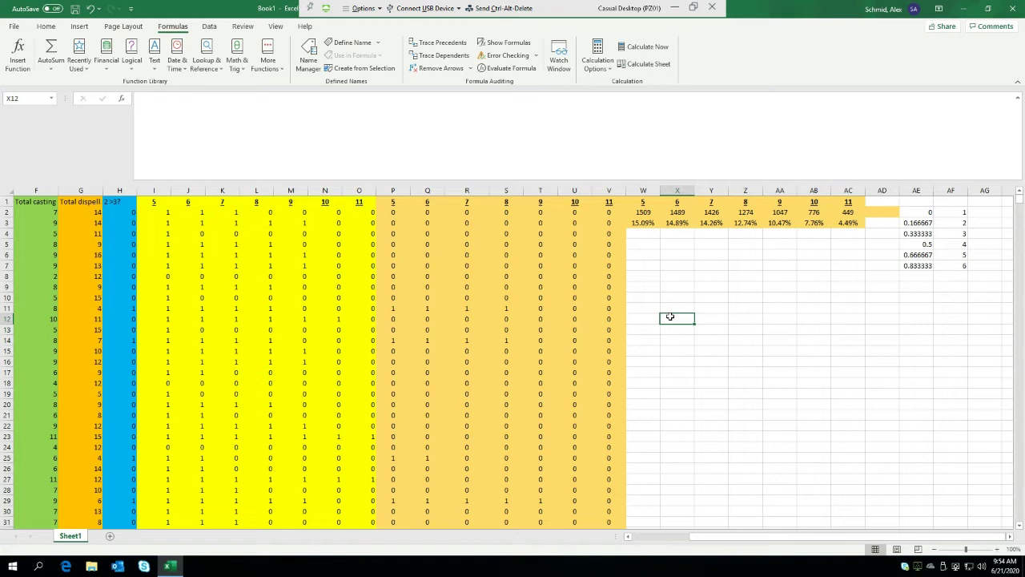
click(643, 202)
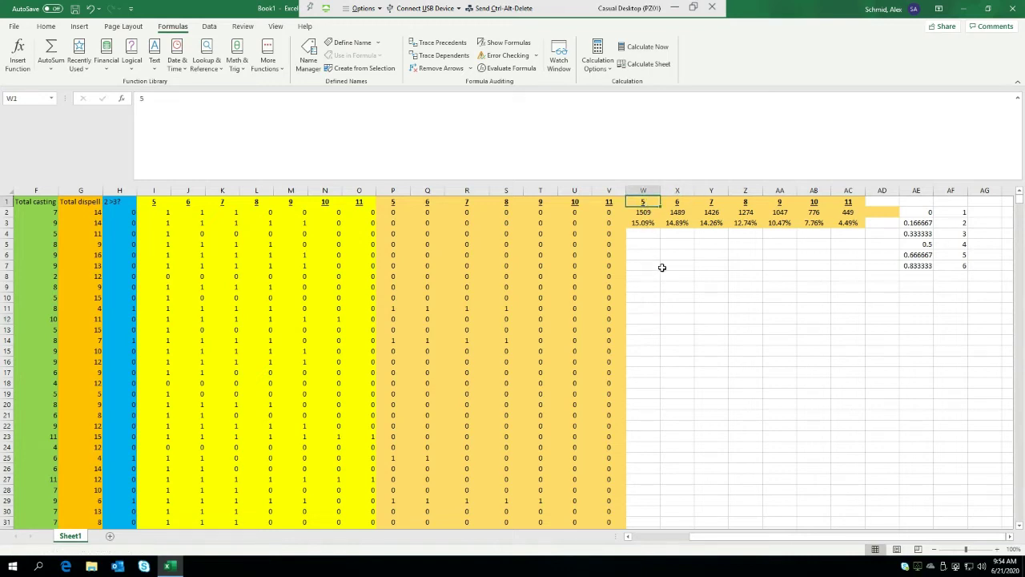
click(653, 268)
click(644, 221)
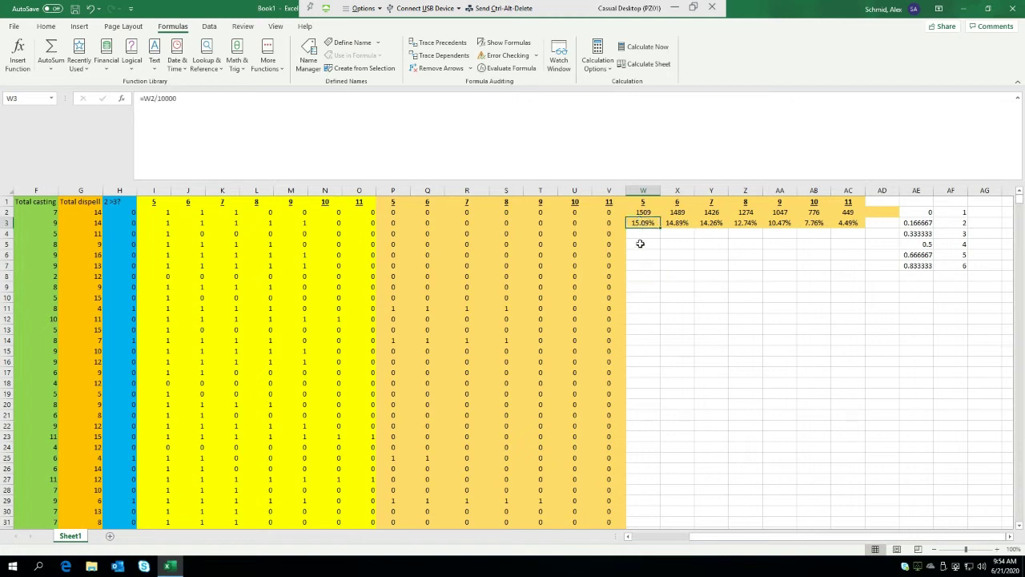
click(639, 263)
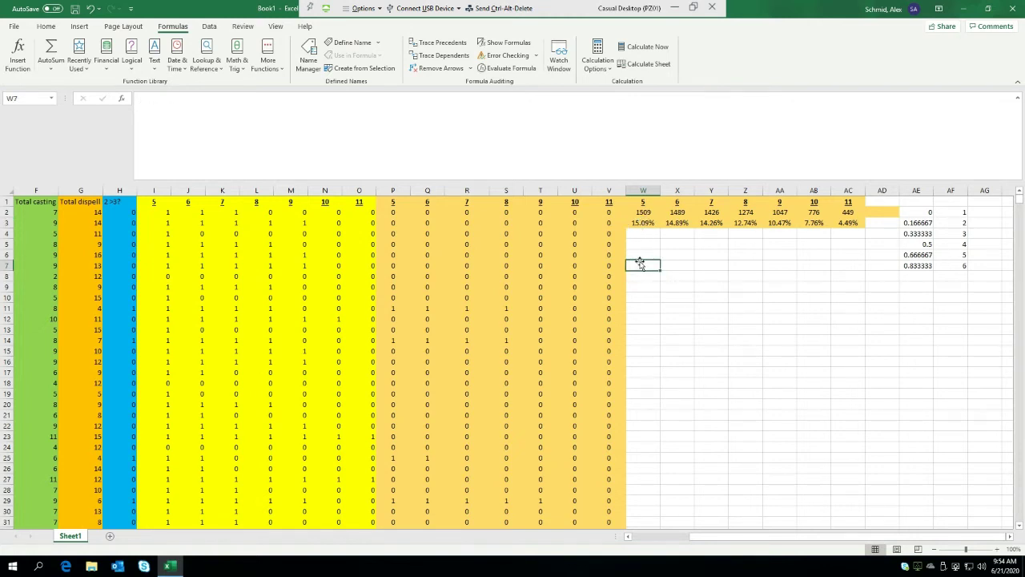
Step: Review the success counts and percentages in W2:AA3 for casting values 5 to 9
click(702, 258)
drag(769, 224, 745, 214)
click(745, 214)
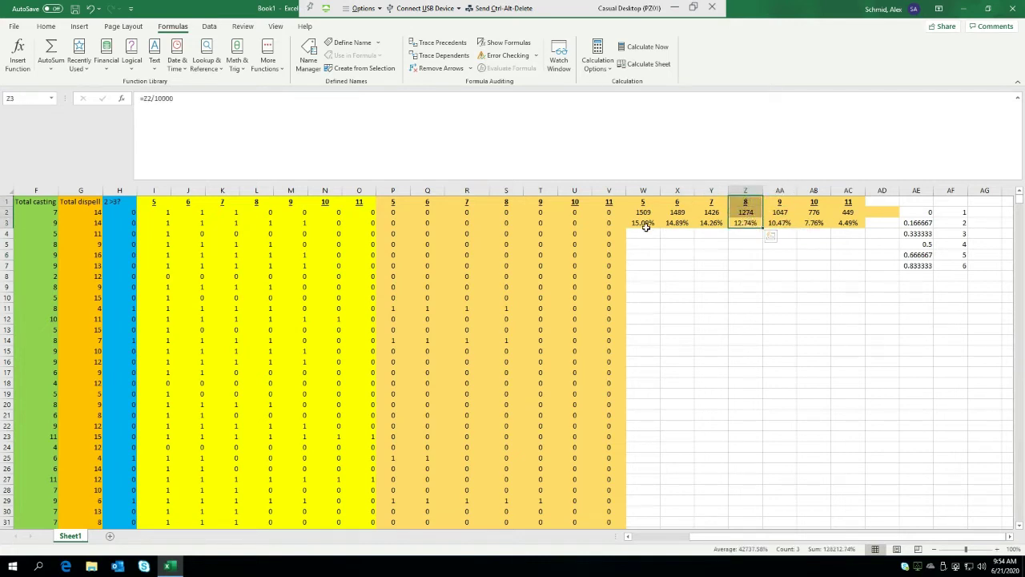
drag(643, 222, 747, 223)
click(677, 286)
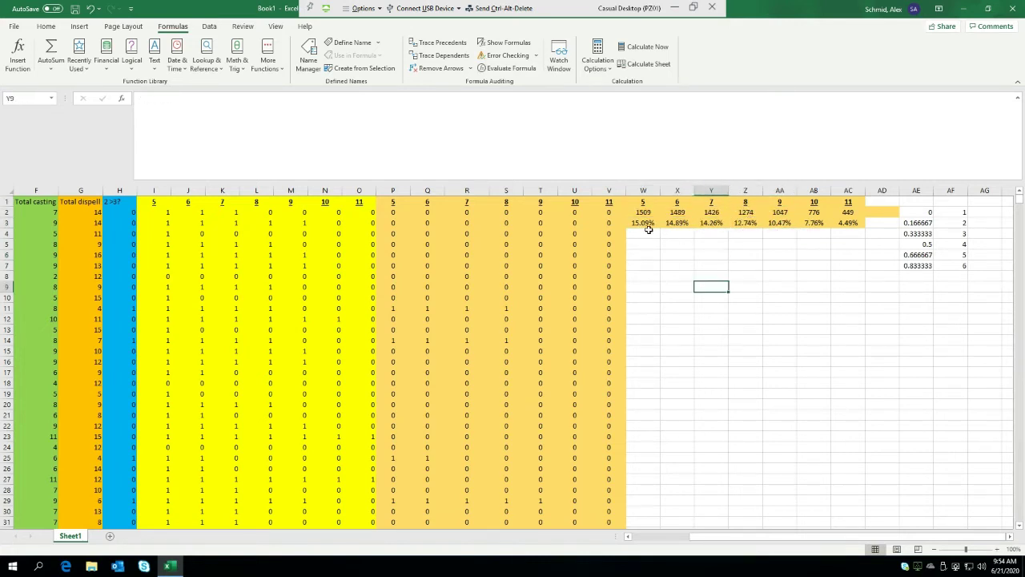
click(711, 221)
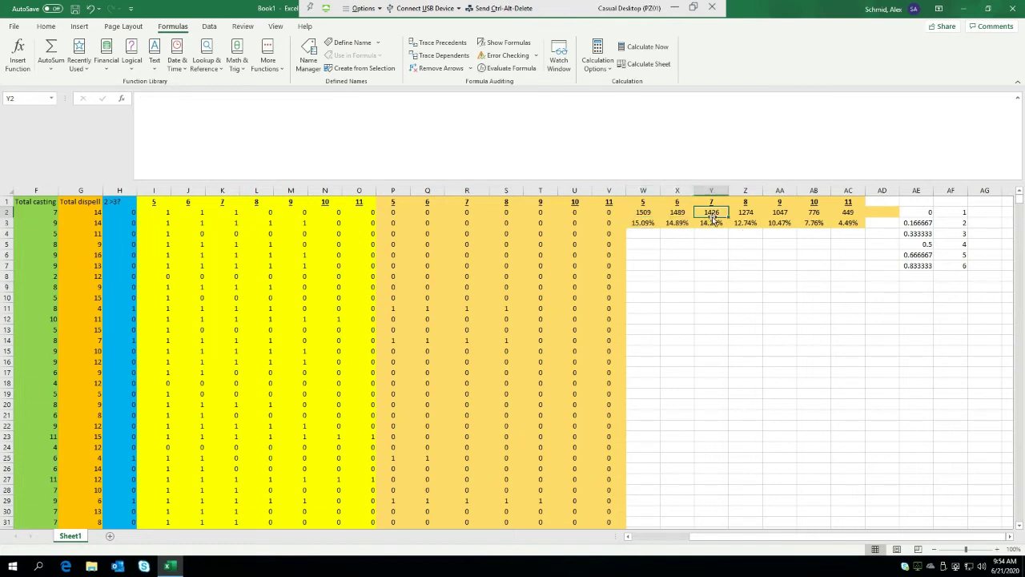
click(655, 221)
click(708, 220)
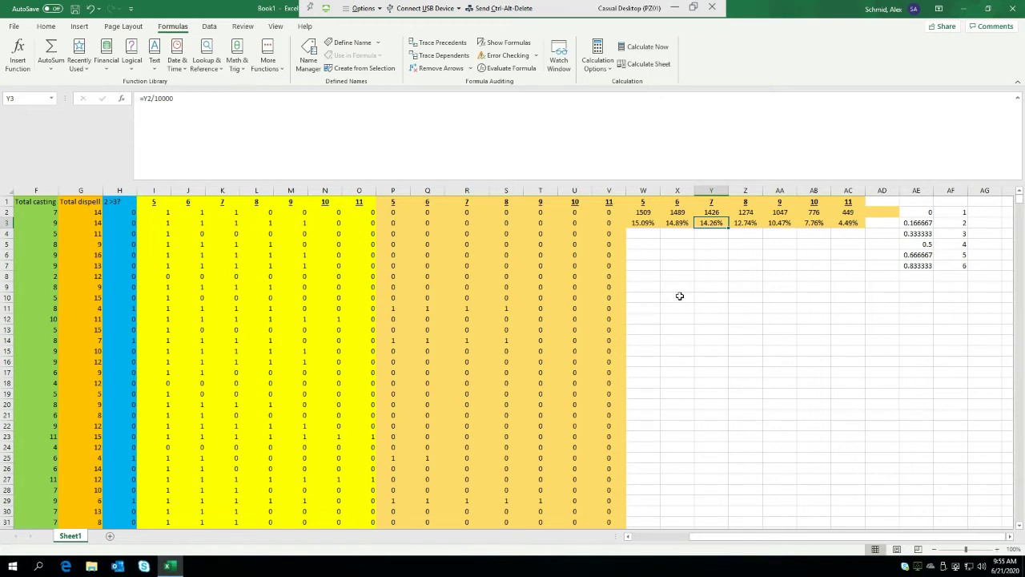
key(Right)
key(Right)
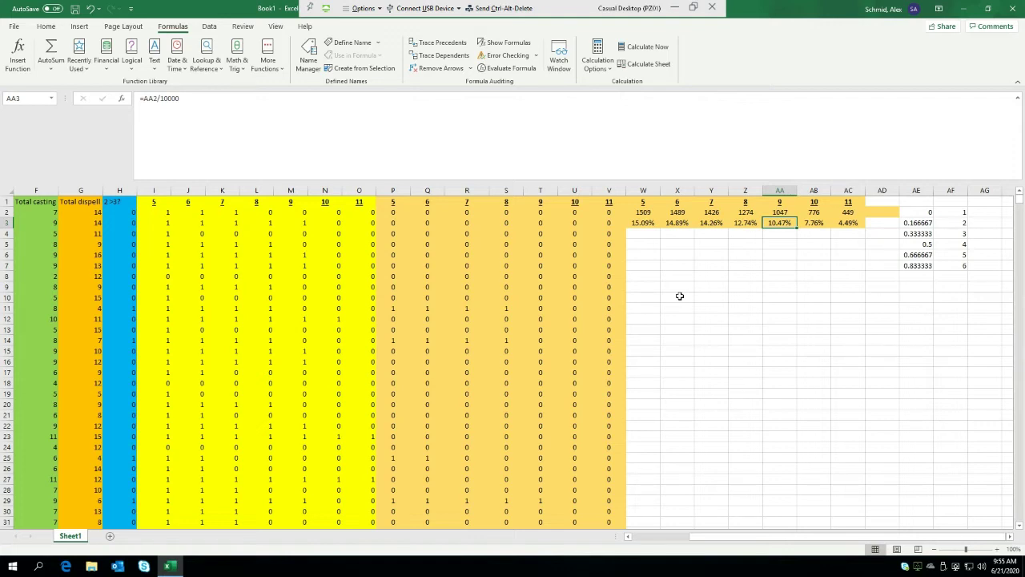
Step: Check the sums and averages of the casting-only columns for values 5 and 9, I and M, over all rows
click(152, 211)
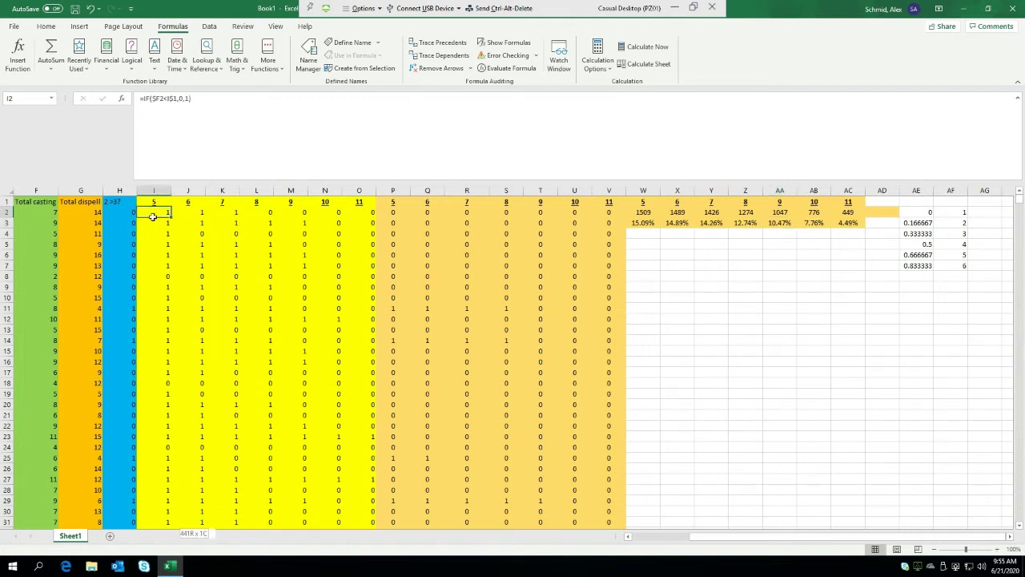
key(ctrl+shift+Down)
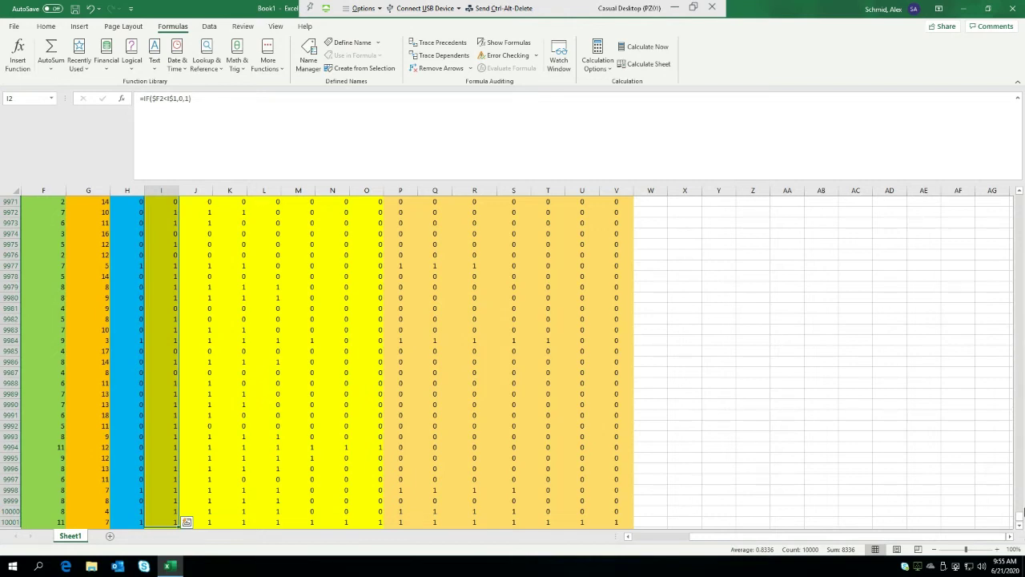
drag(1022, 514, 1010, 105)
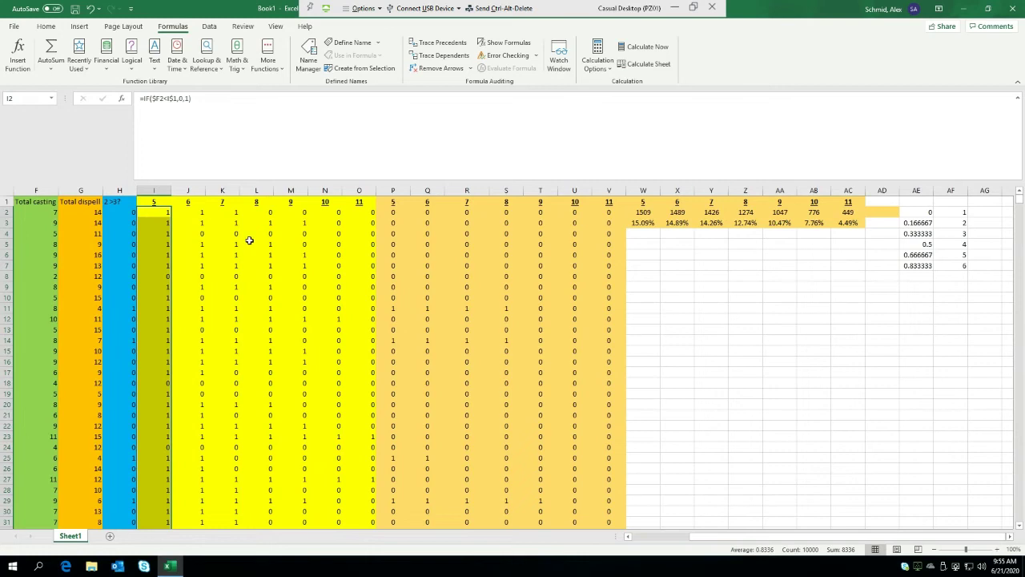
click(324, 213)
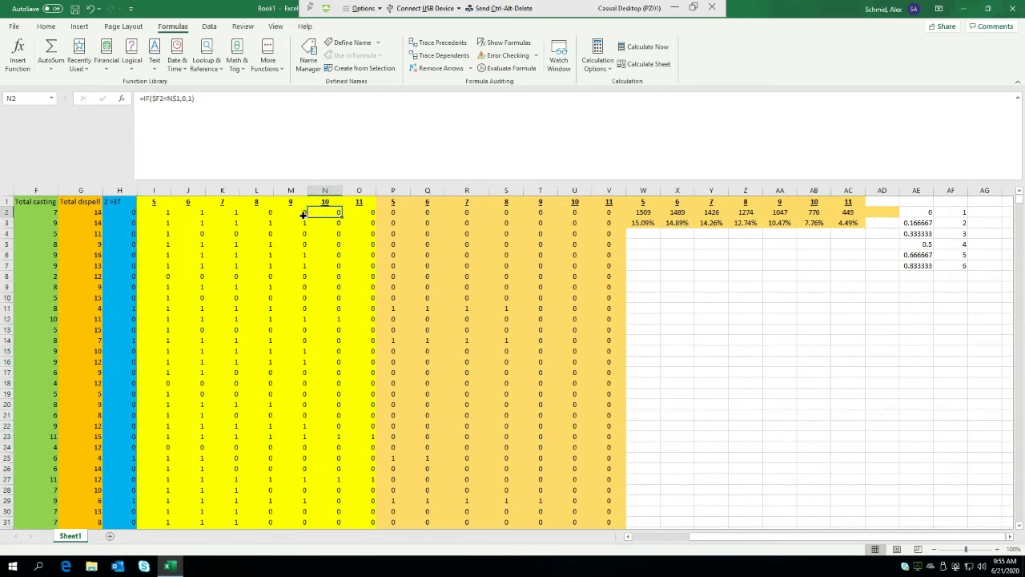
click(303, 213)
key(ctrl+shift+Down)
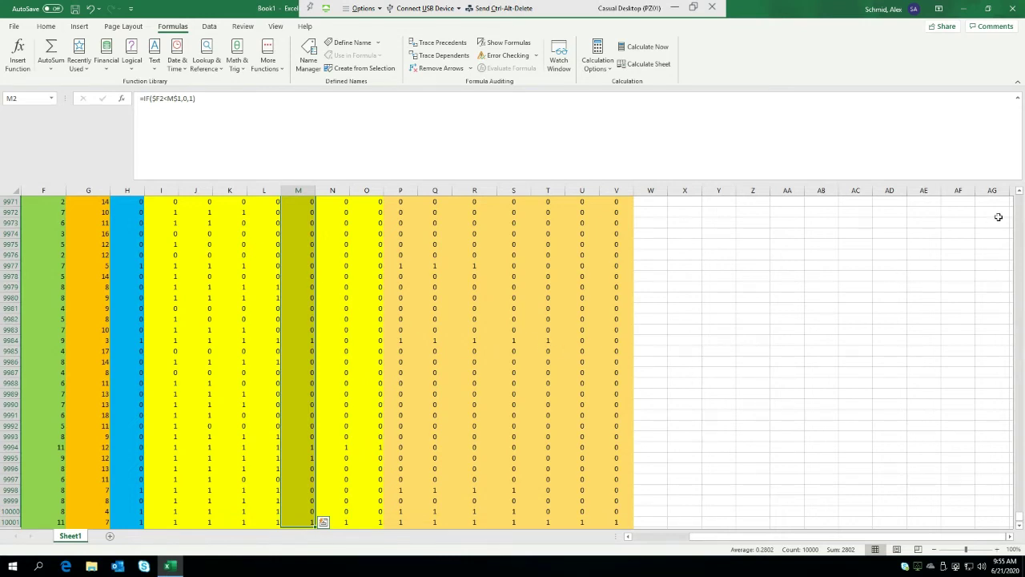
drag(1019, 518, 1019, 201)
click(782, 318)
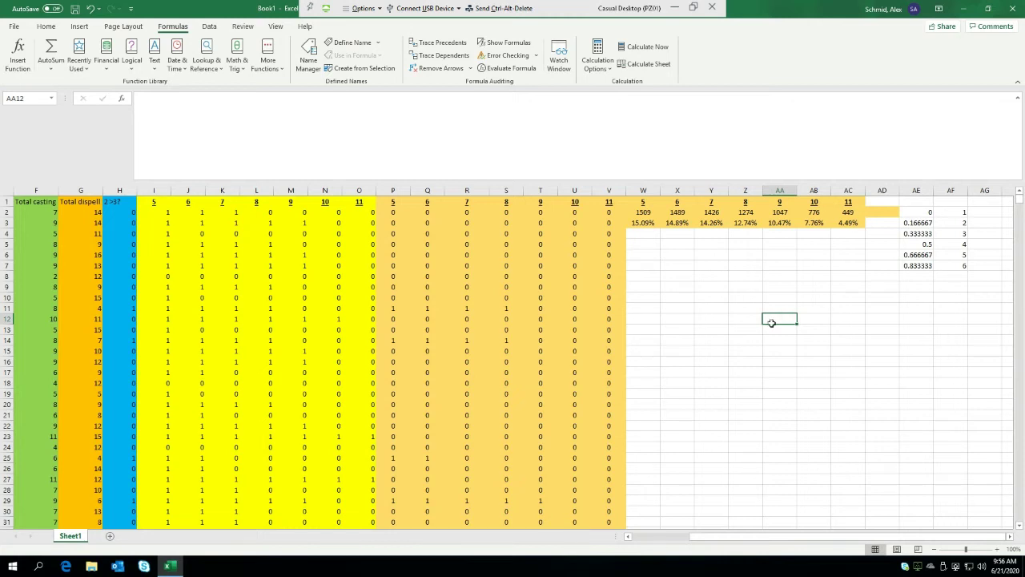
Step: Compare the success percentages for casting values 5 and 9 in W3 and AA3, and those for 7 and 8 in Y3:Z3
click(753, 337)
click(651, 229)
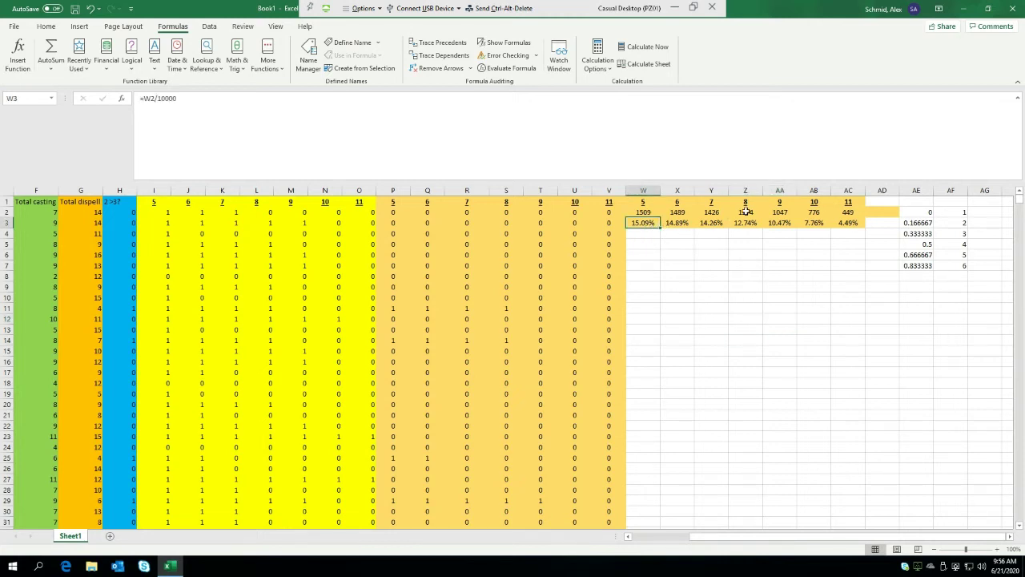
ctrl+click(790, 222)
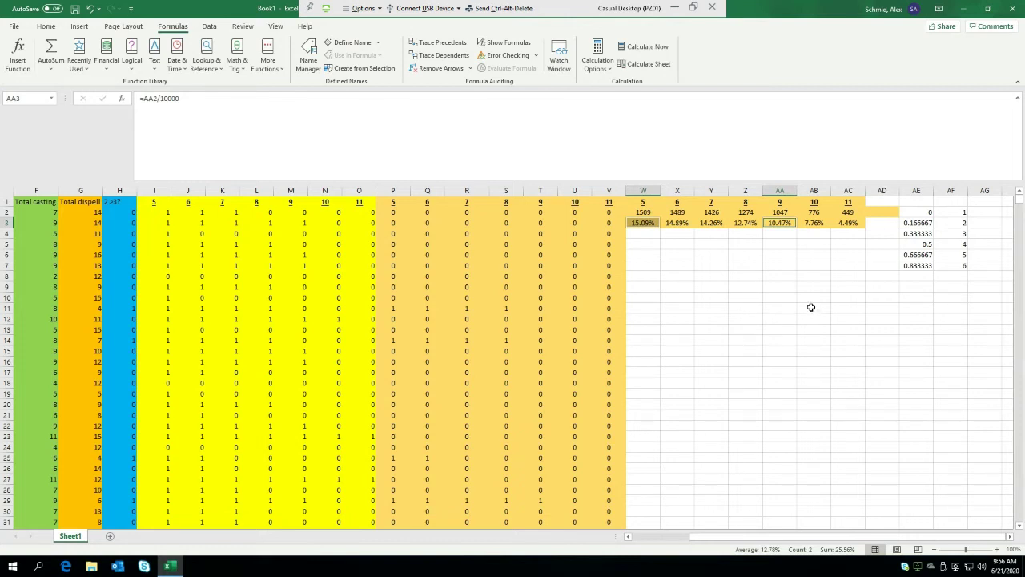
click(757, 275)
drag(716, 223, 752, 222)
click(753, 276)
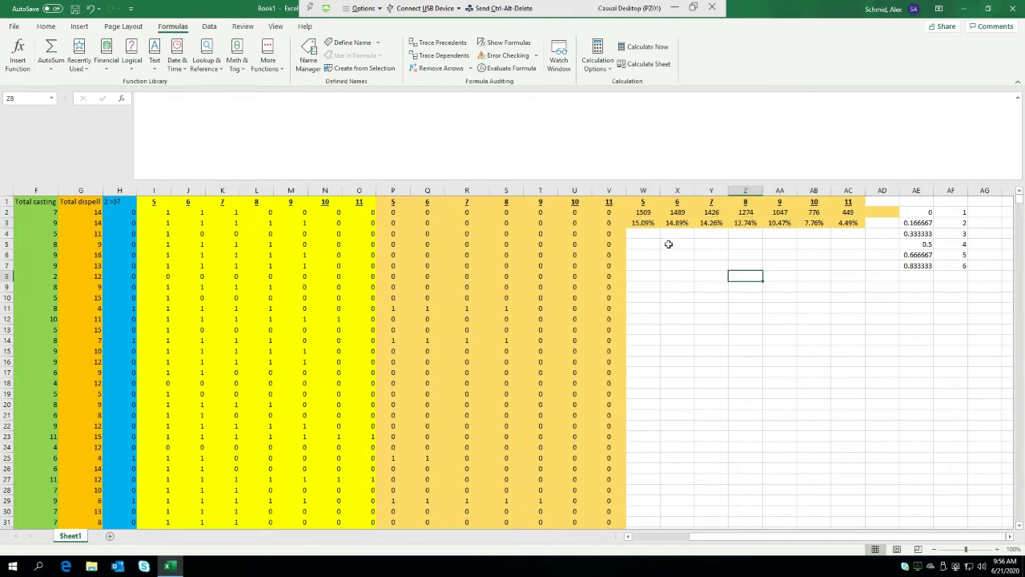
Step: Compare the success percentages for casting values 5 and 10 in W3 and AB3
click(643, 231)
click(747, 296)
click(651, 205)
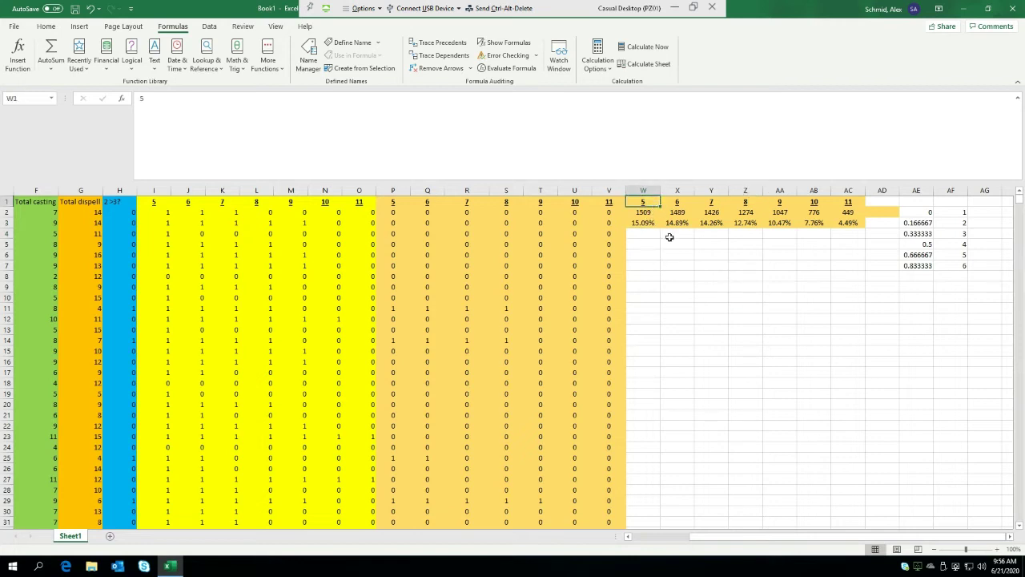
click(678, 264)
click(821, 223)
click(639, 221)
click(804, 219)
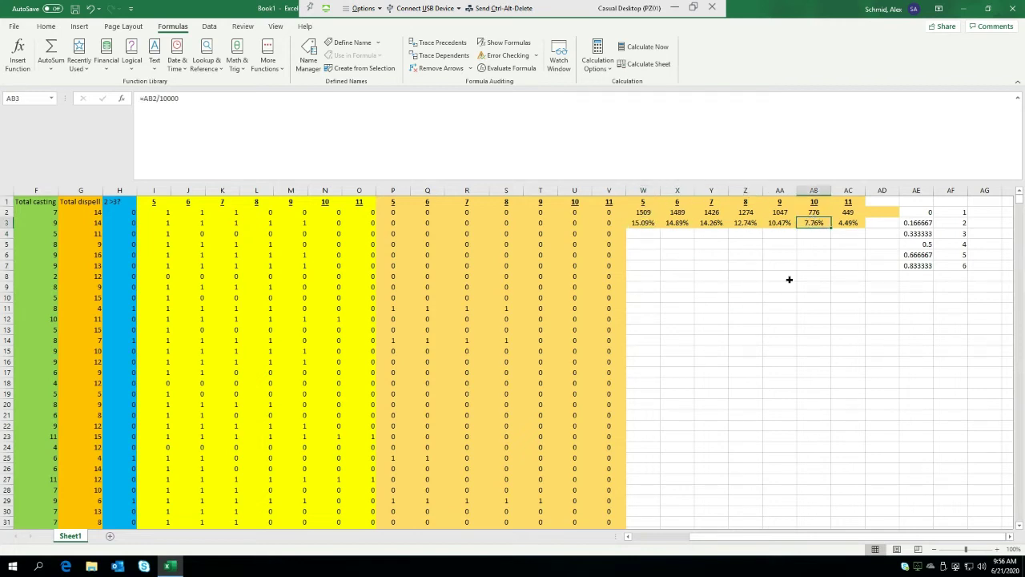
click(791, 278)
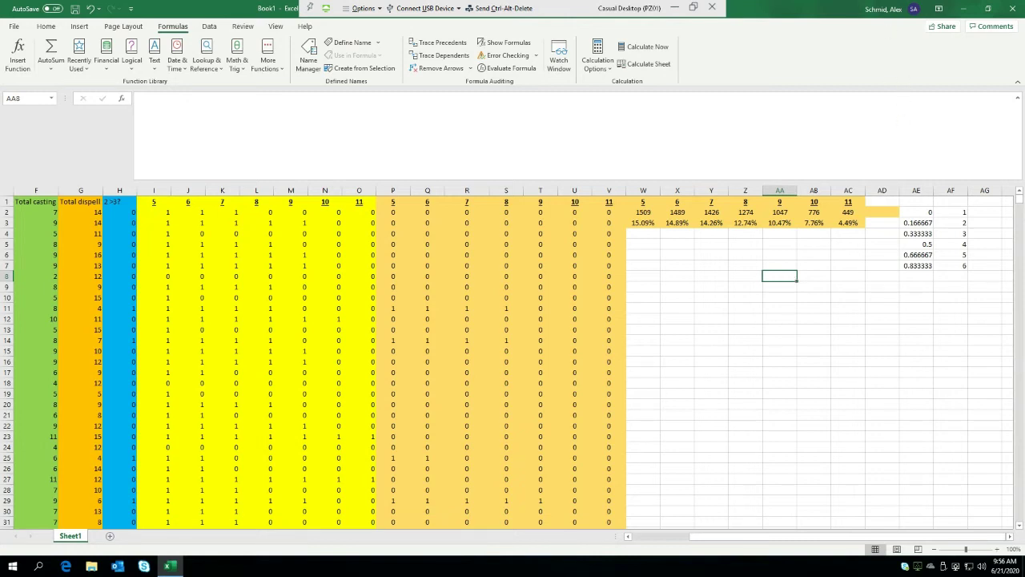
Step: Compare the success percentages for casting values 6 and 9 in X3 and AA3
drag(779, 322, 771, 311)
click(679, 223)
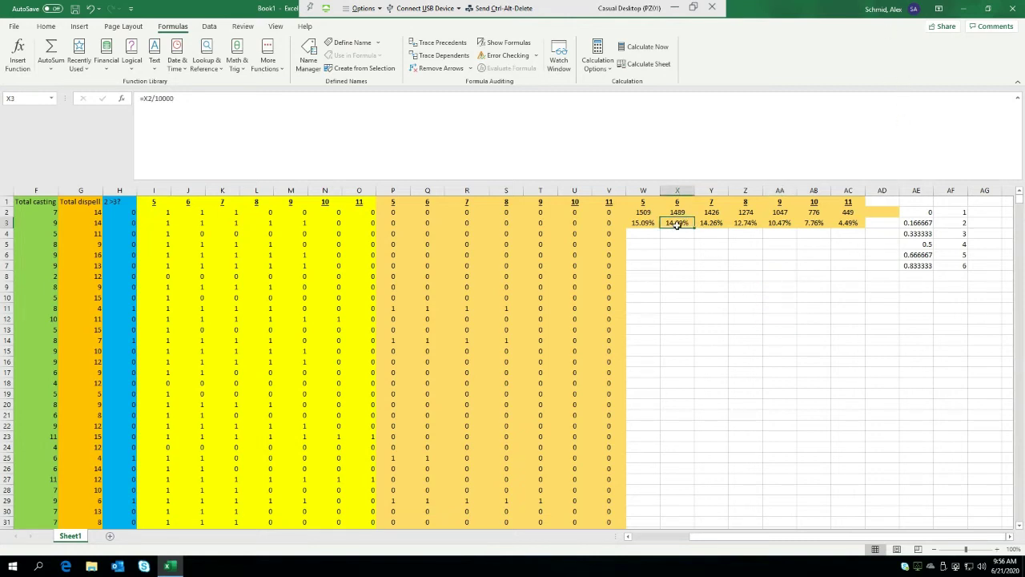
ctrl+click(778, 223)
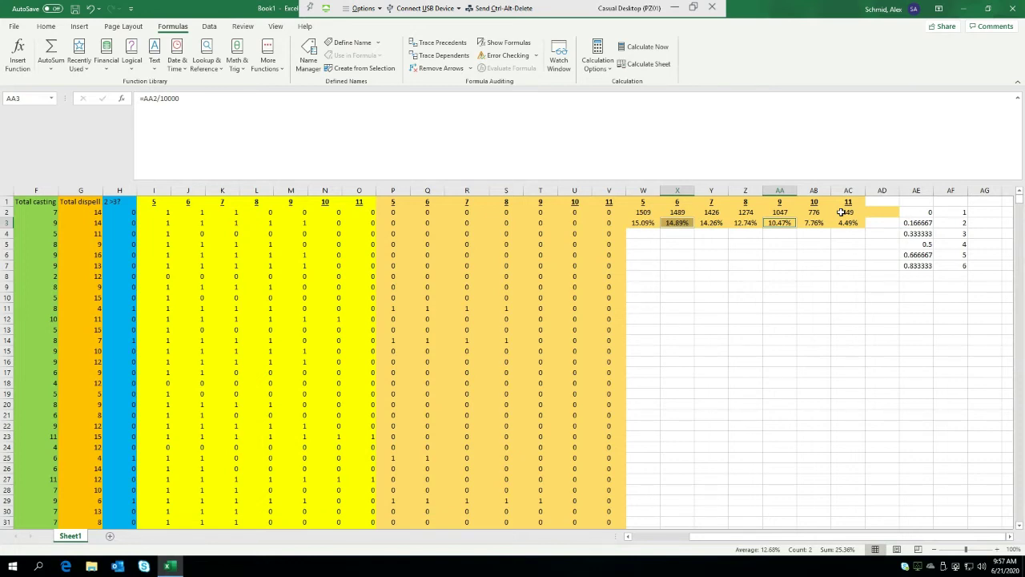
Step: Enter 85% in X5 and label it "No spell" in Y5
key(Left)
key(Left)
key(Left)
key(Down)
key(Down)
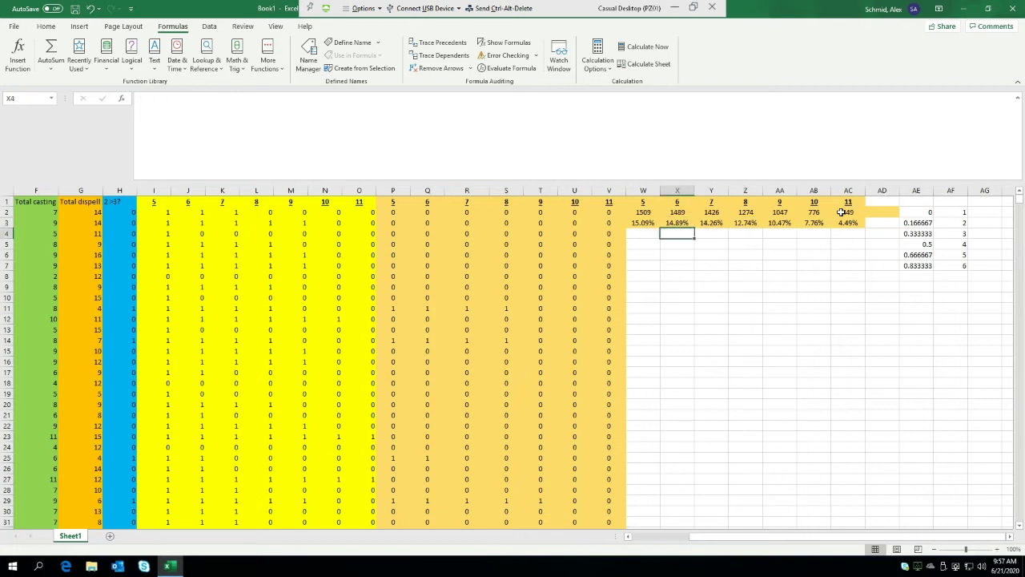
text(85%)
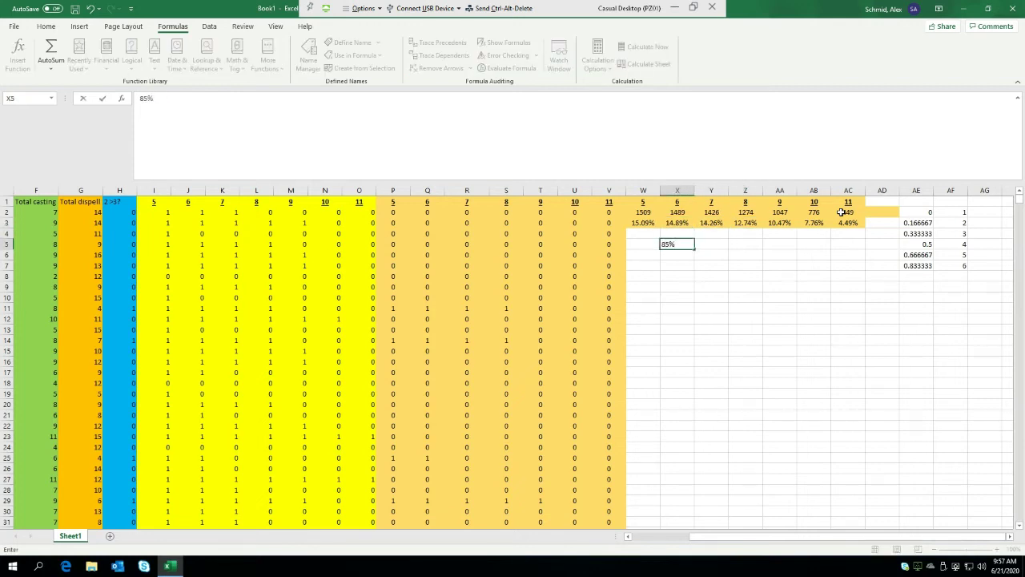
key(Tab)
text(No spe)
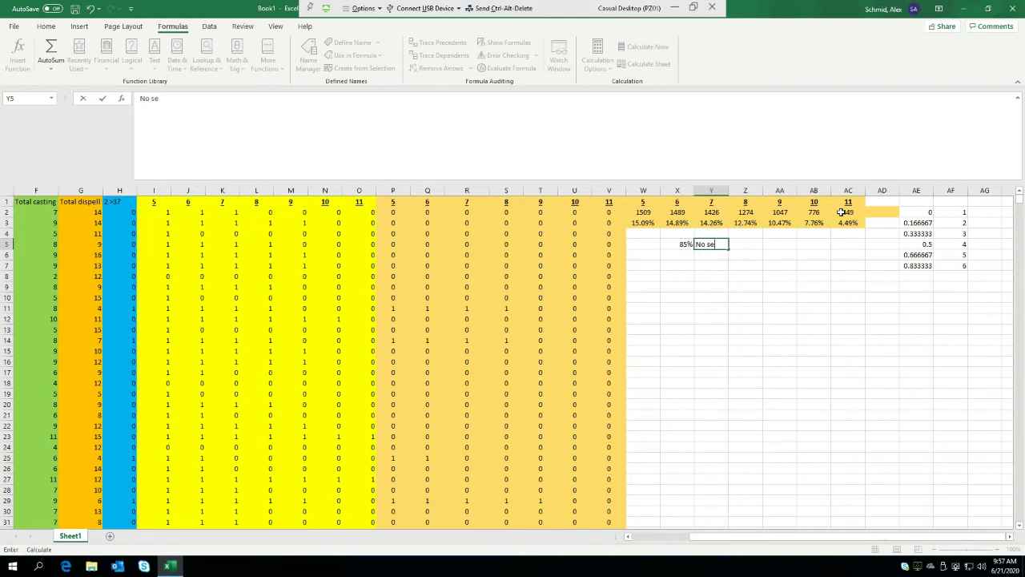
text(ll)
key(Return)
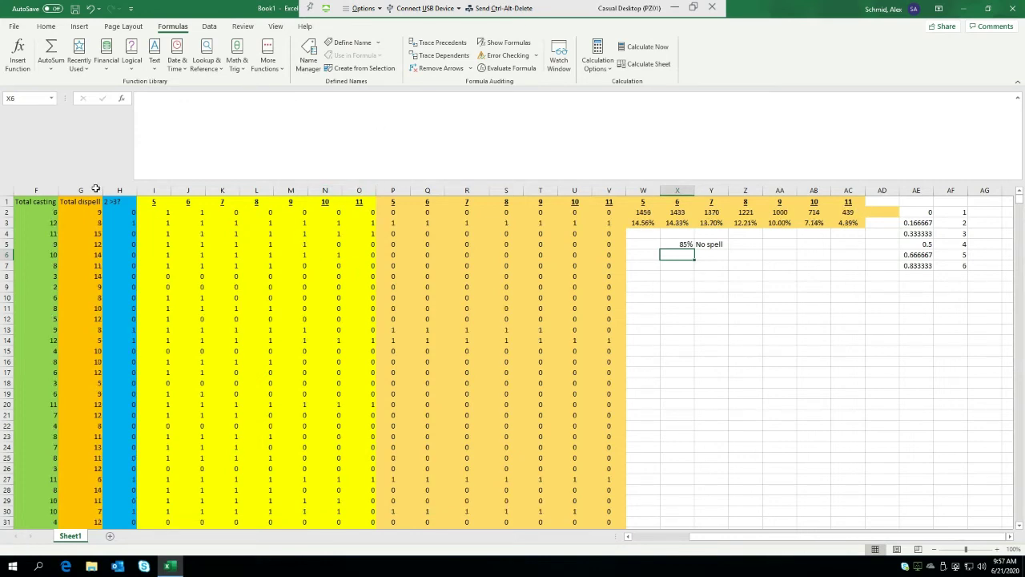
Step: Replace the dice-roll formulas in columns A to E with their static values so the rolls stop recalculating
middle_click(149, 245)
middle_click(33, 195)
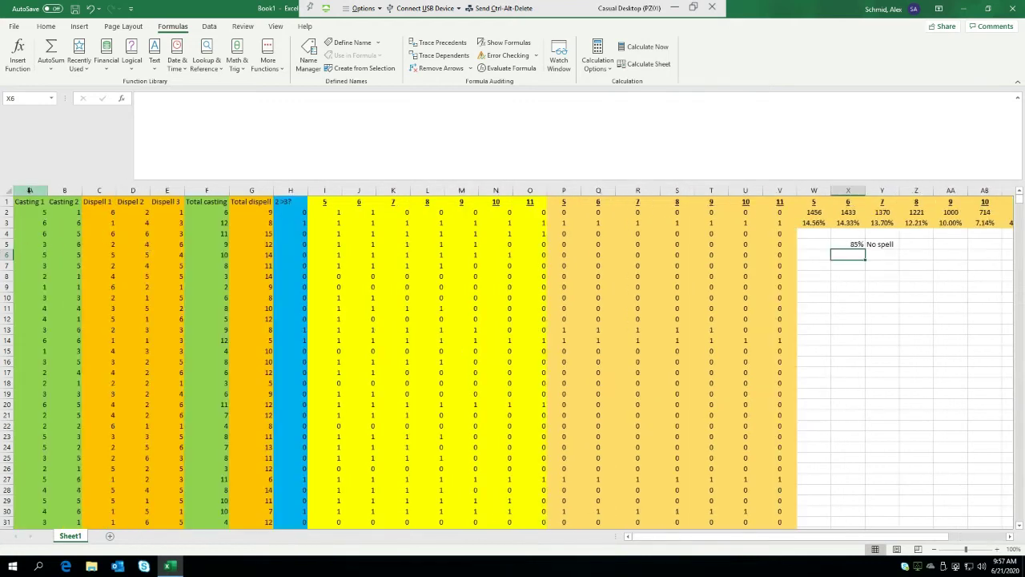
drag(28, 190, 169, 178)
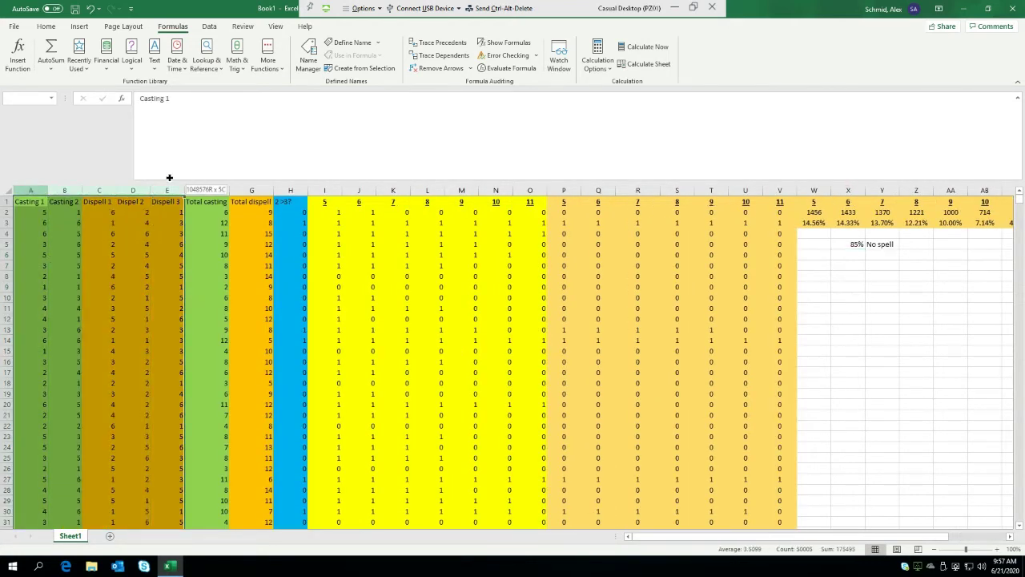
key(ctrl+c)
key(ctrl+alt+v)
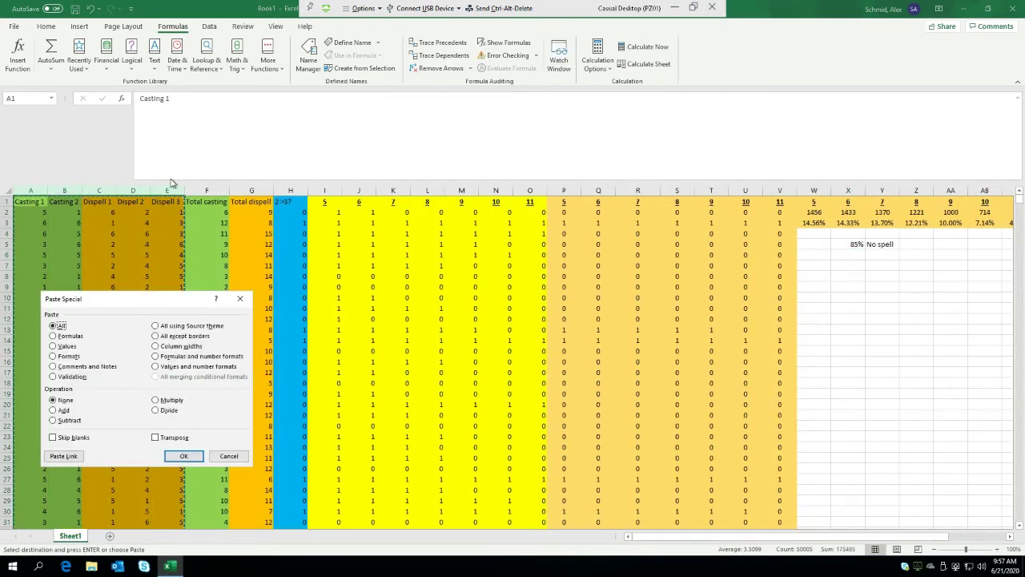
key(f)
key(v)
key(Return)
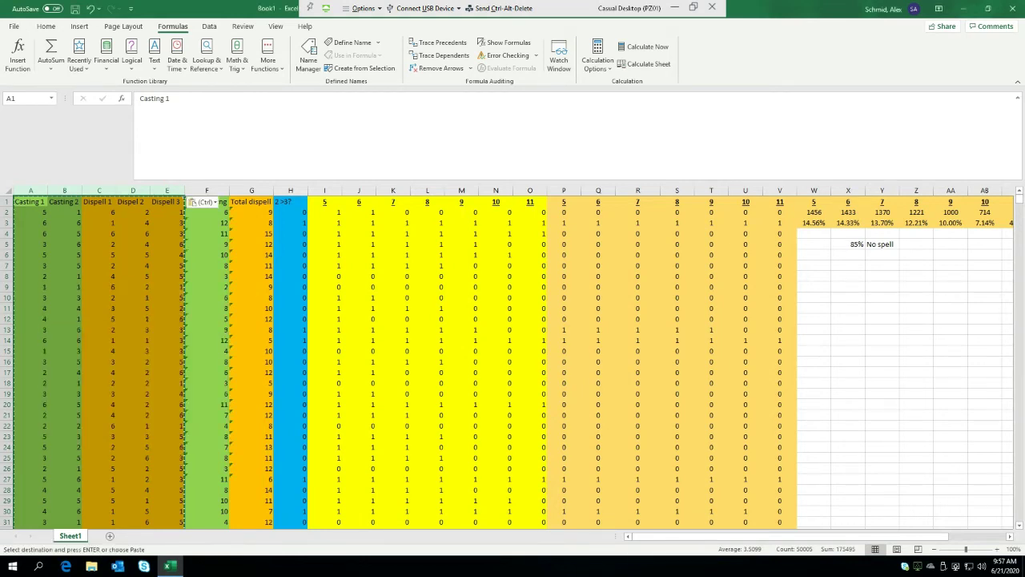
click(212, 276)
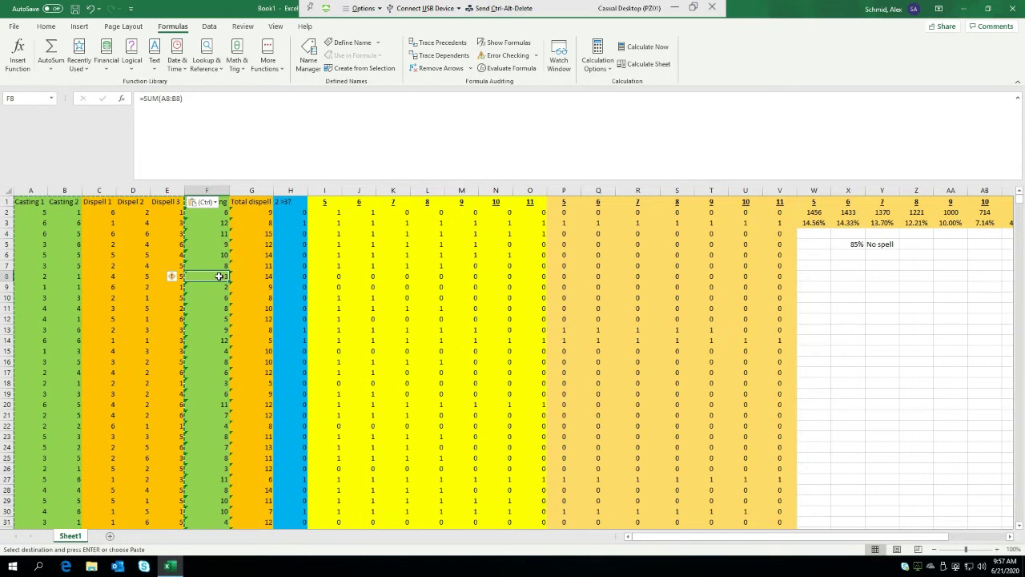
double_click(218, 275)
click(914, 340)
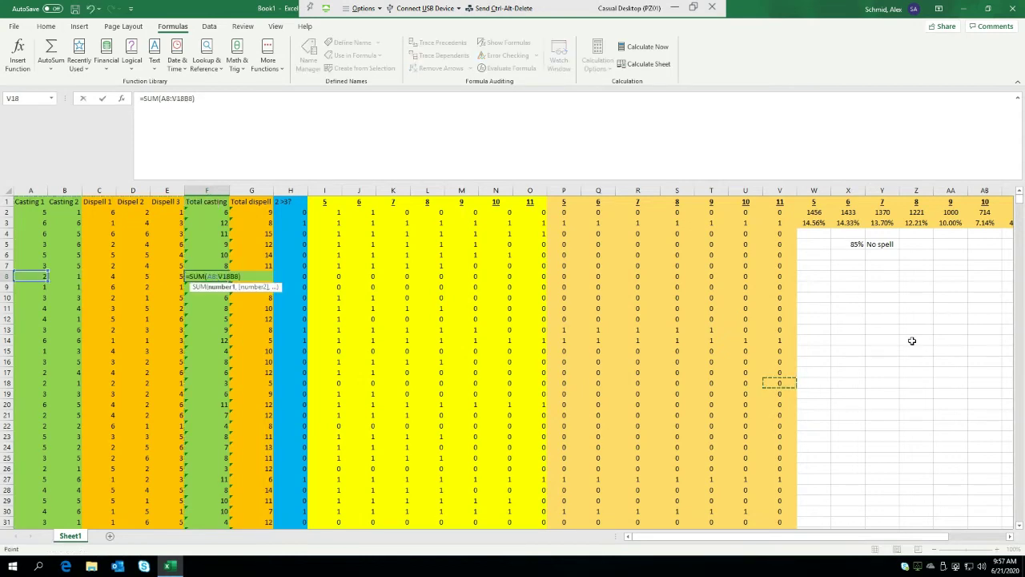
click(824, 242)
key(Escape)
click(811, 254)
click(813, 233)
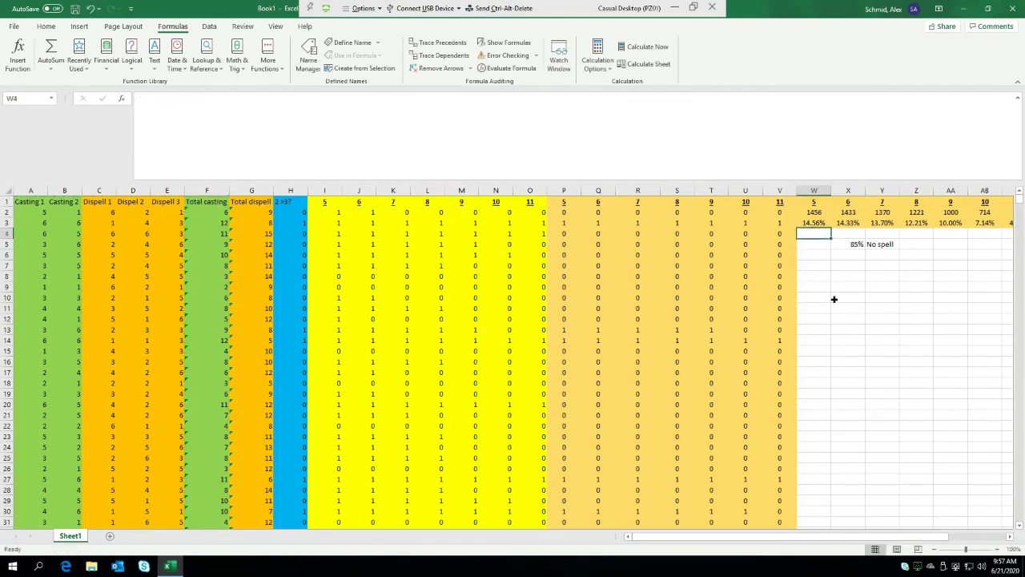
click(834, 299)
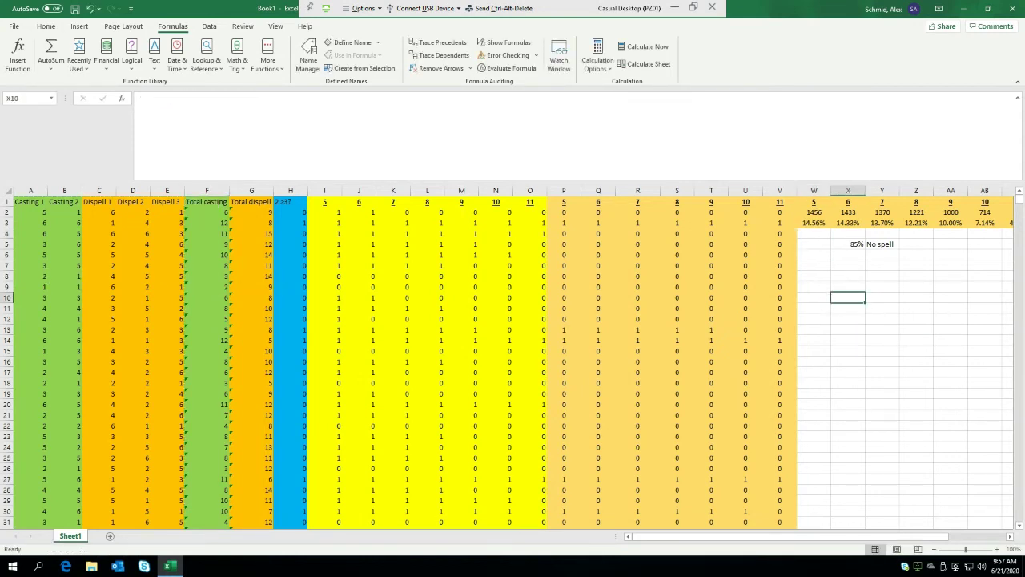
click(919, 341)
scroll(919, 321, right, 2)
click(922, 319)
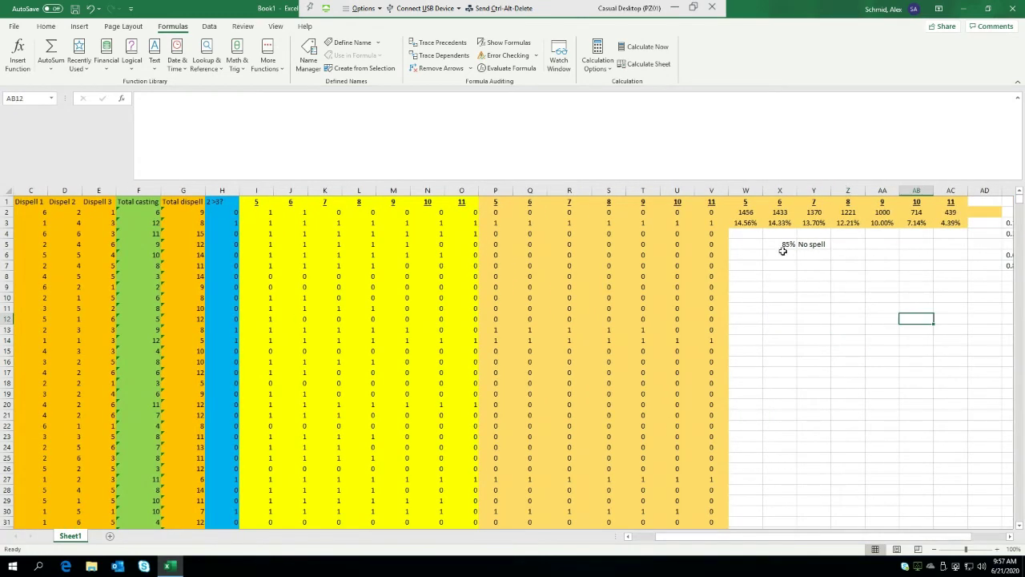
click(781, 245)
click(788, 254)
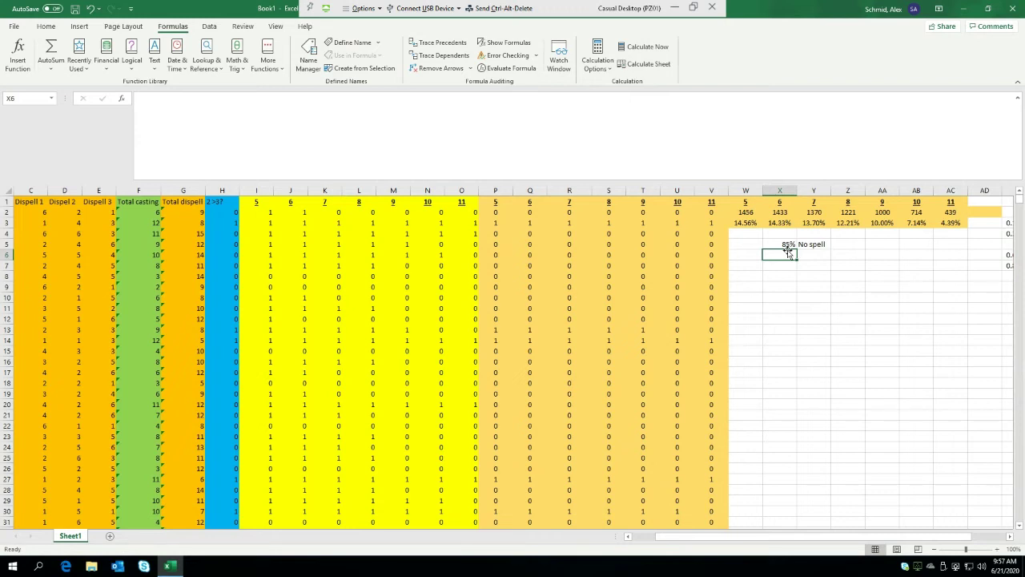
text(15%)
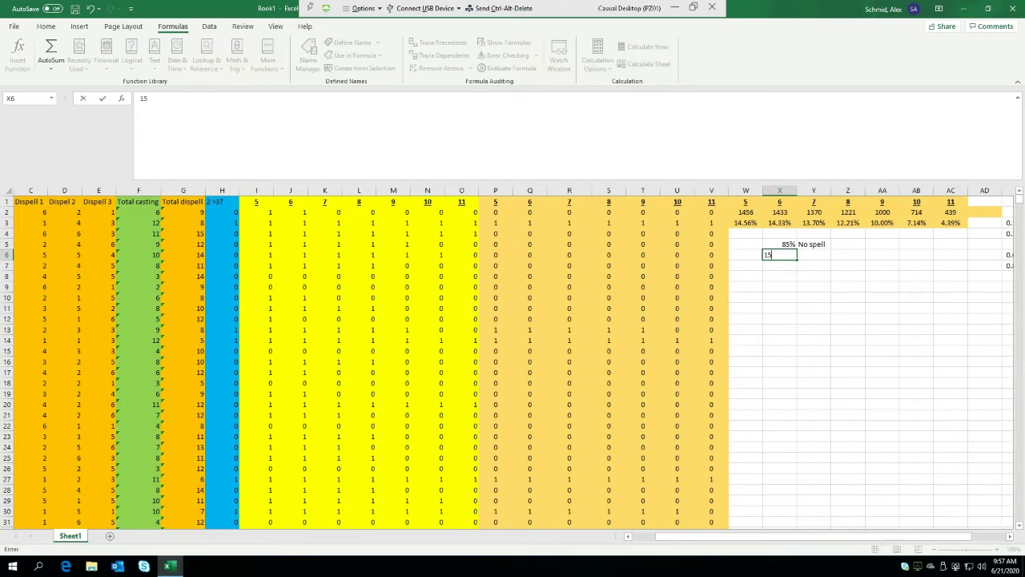
key(BackSpace)
key(BackSpace)
key(BackSpace)
text(0)
key(BackSpace)
key(BackSpace)
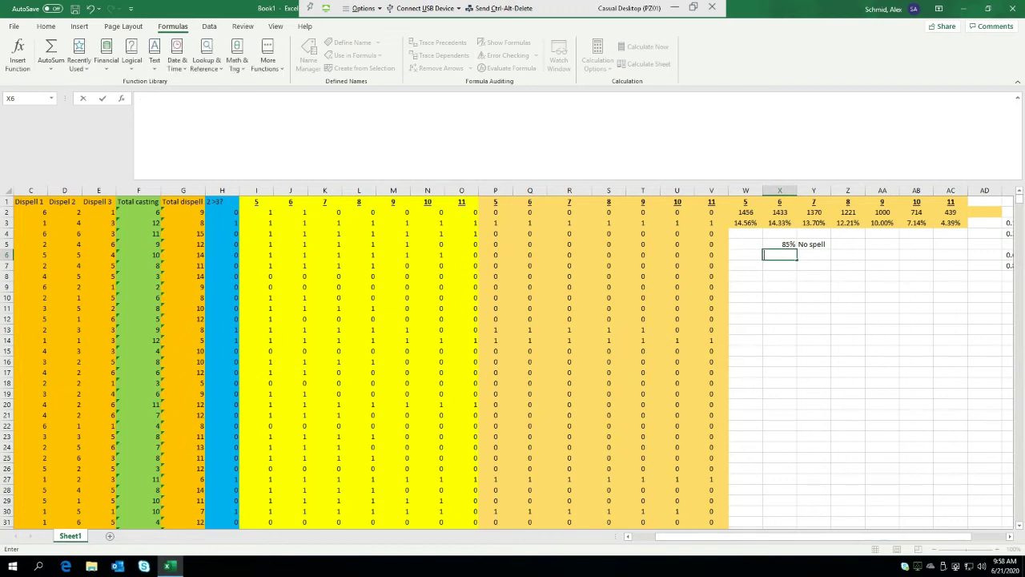
Step: Enter 10% in X6 and label it "9 casting" in Y6
text(10%)
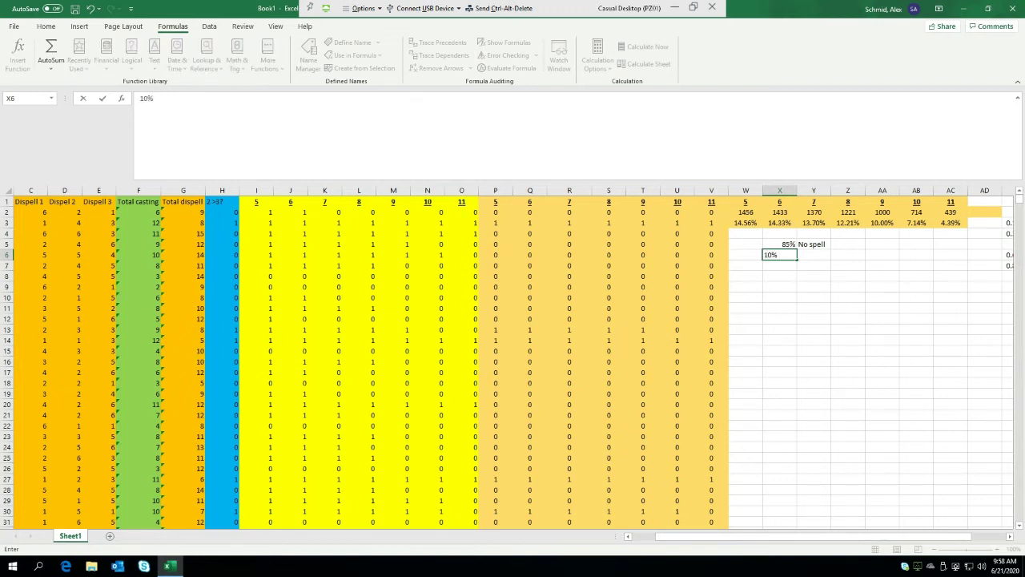
key(Tab)
text(9 casting)
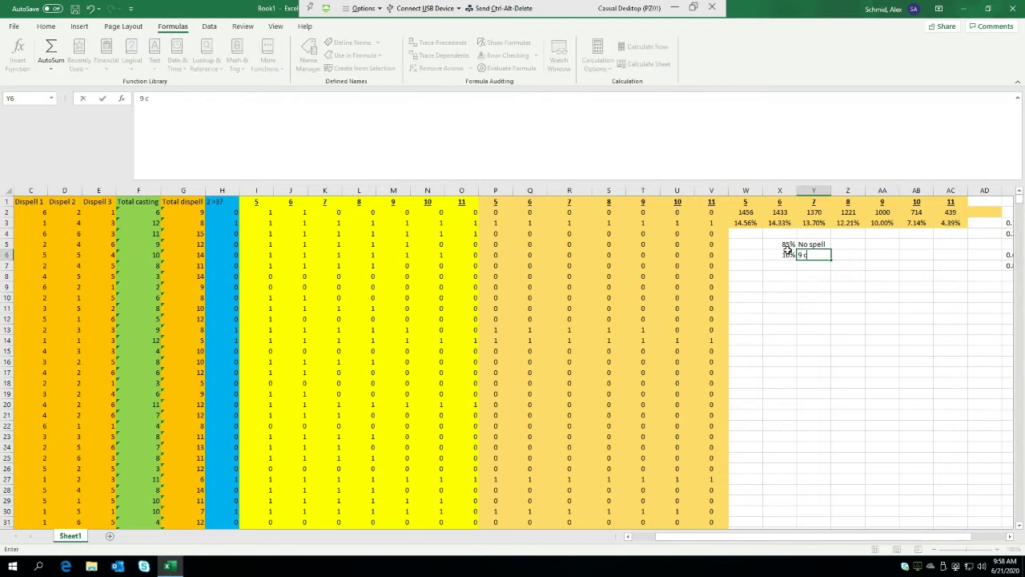
key(Return)
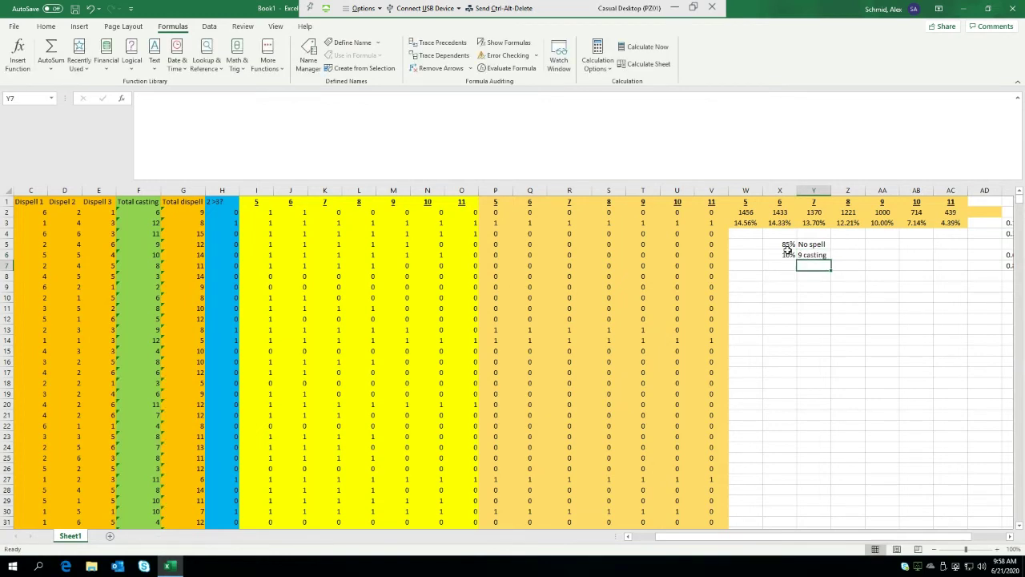
Step: Enter 5% in X7 and label it "5 casting" in Y7
key(Up)
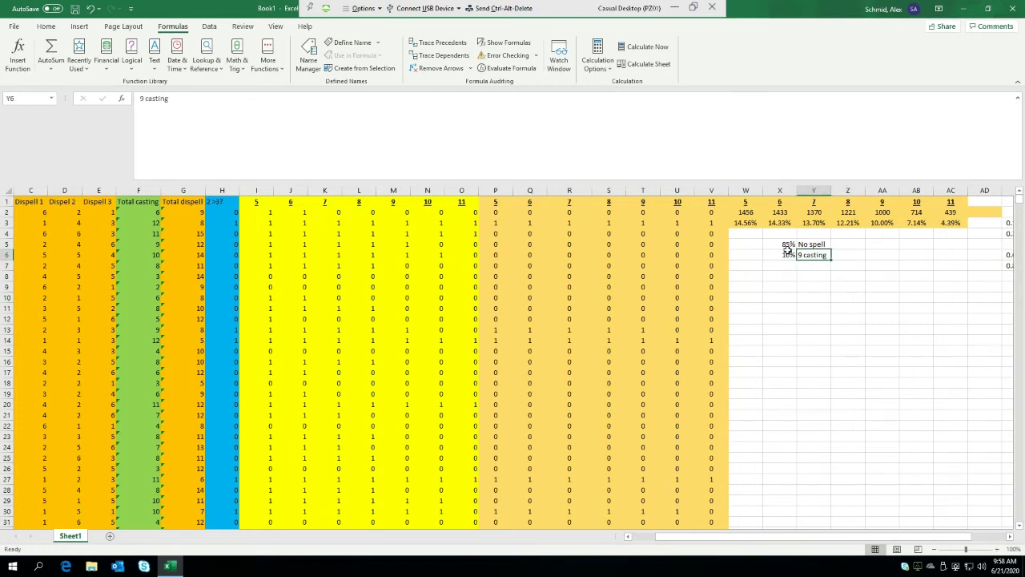
key(Left)
key(Down)
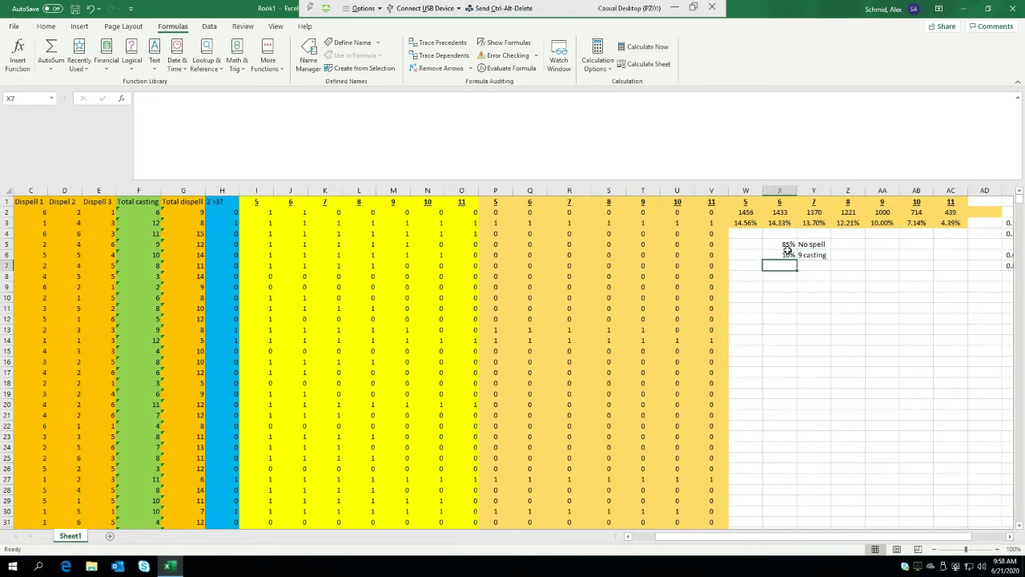
text(5%)
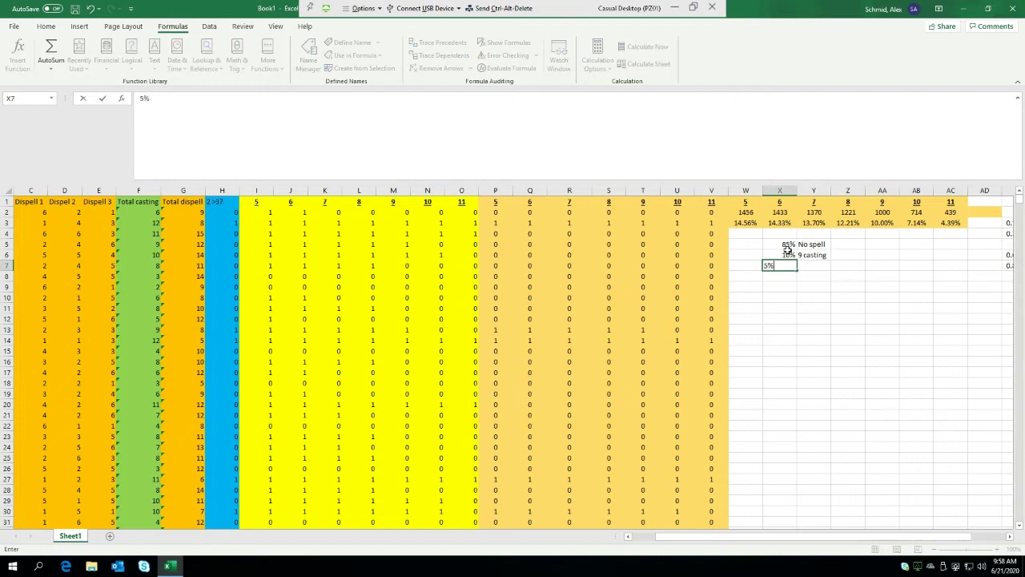
key(Tab)
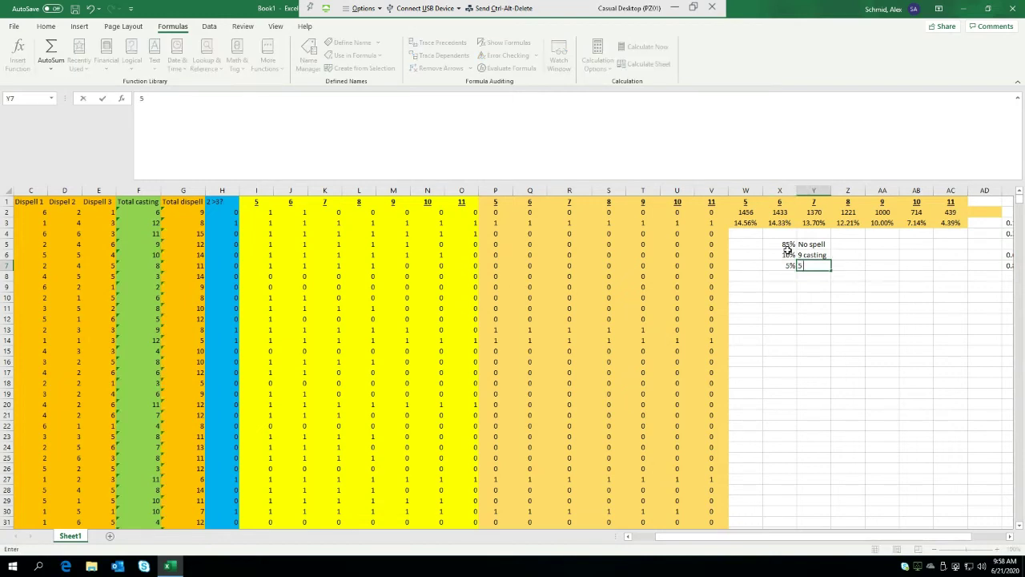
text(5 casting)
key(Return)
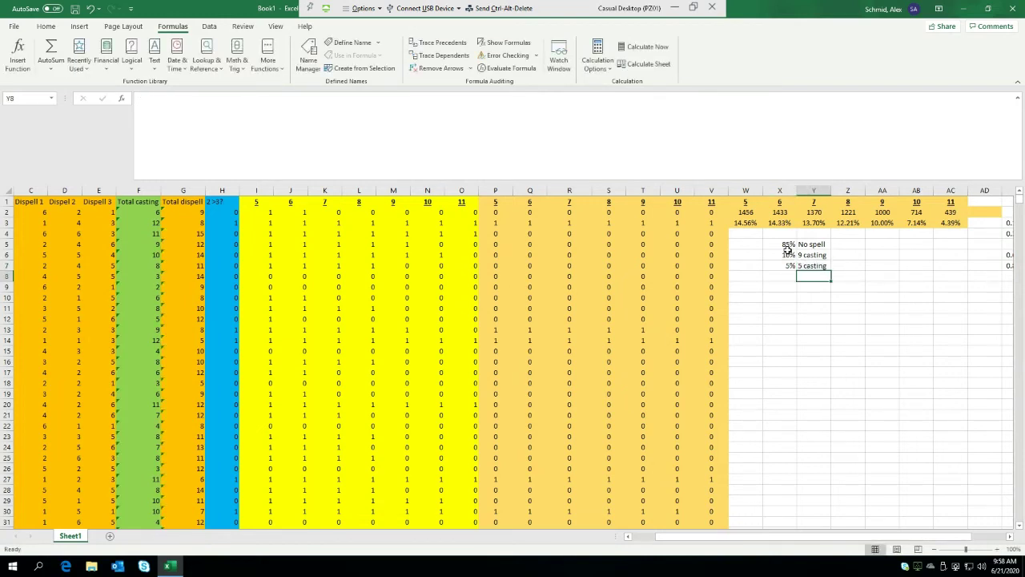
Step: Change the label in Y7 to "6 casting"
key(Up)
key(shift+Left)
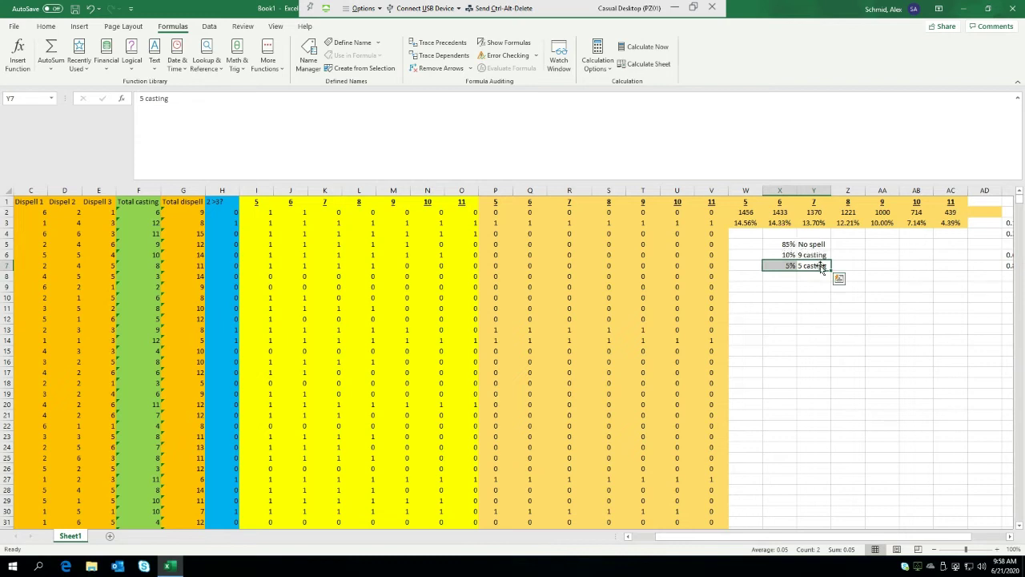
click(821, 266)
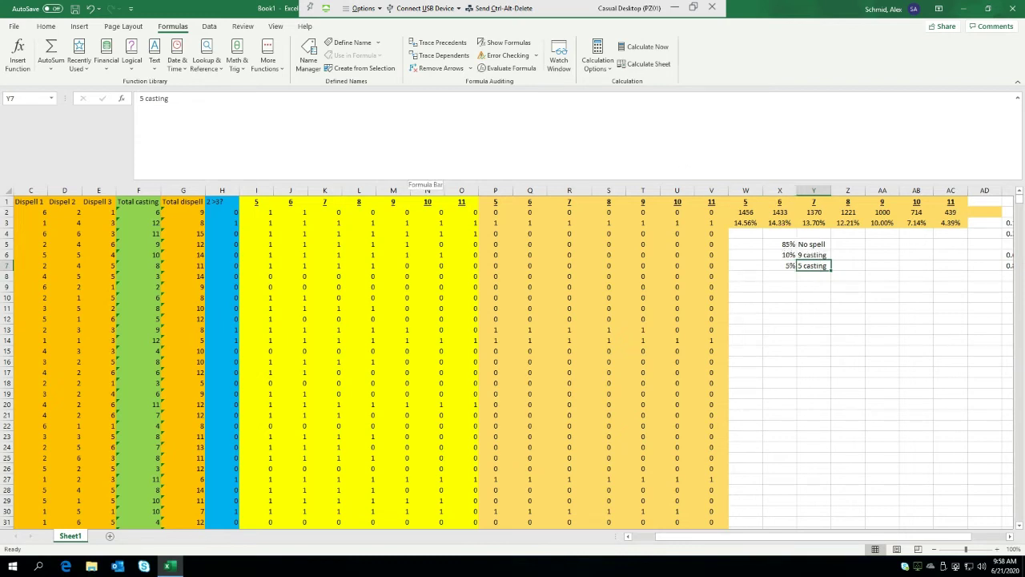
click(142, 98)
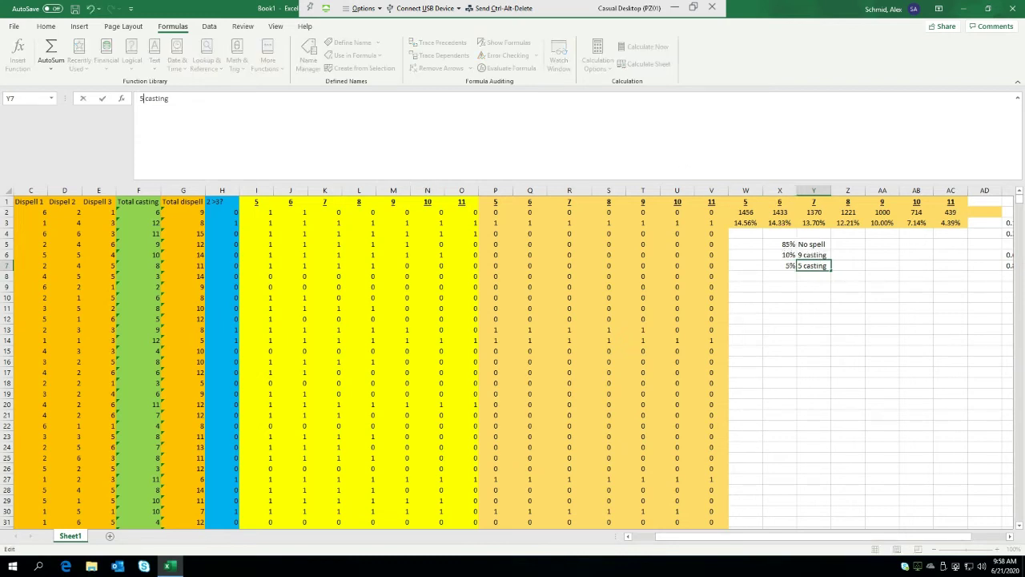
key(BackSpace)
text(6)
click(838, 354)
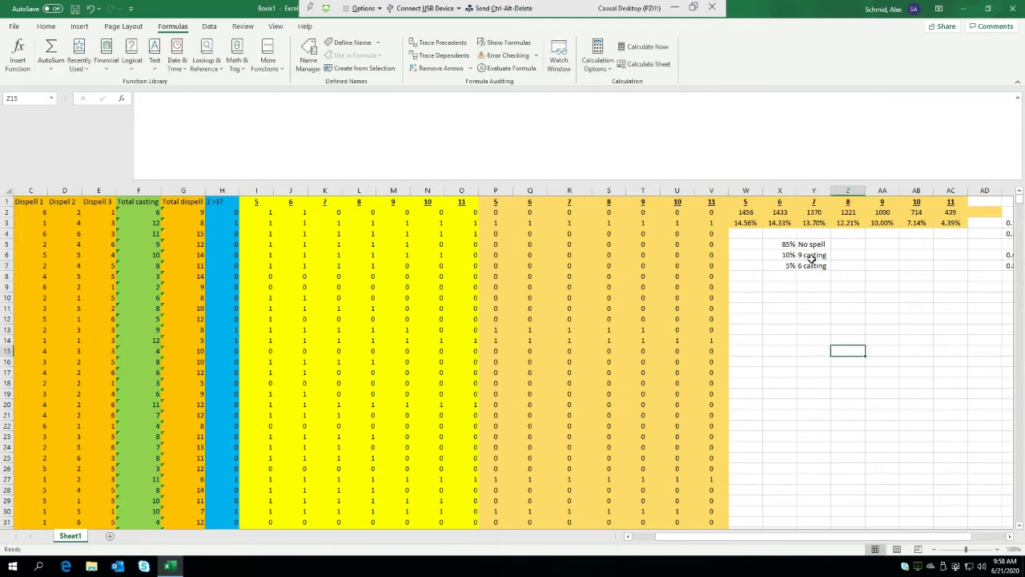
Step: Compare the 9 and 6 casting outcomes in X6:Y7 with the success percentages for casting values 8 and 9 in row 3
drag(812, 265, 790, 255)
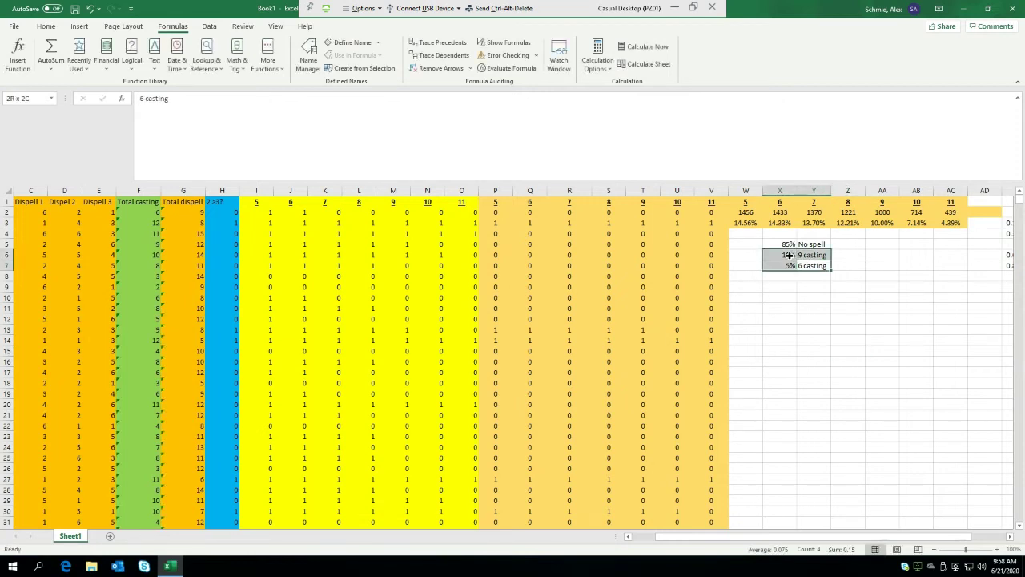
click(807, 304)
click(882, 224)
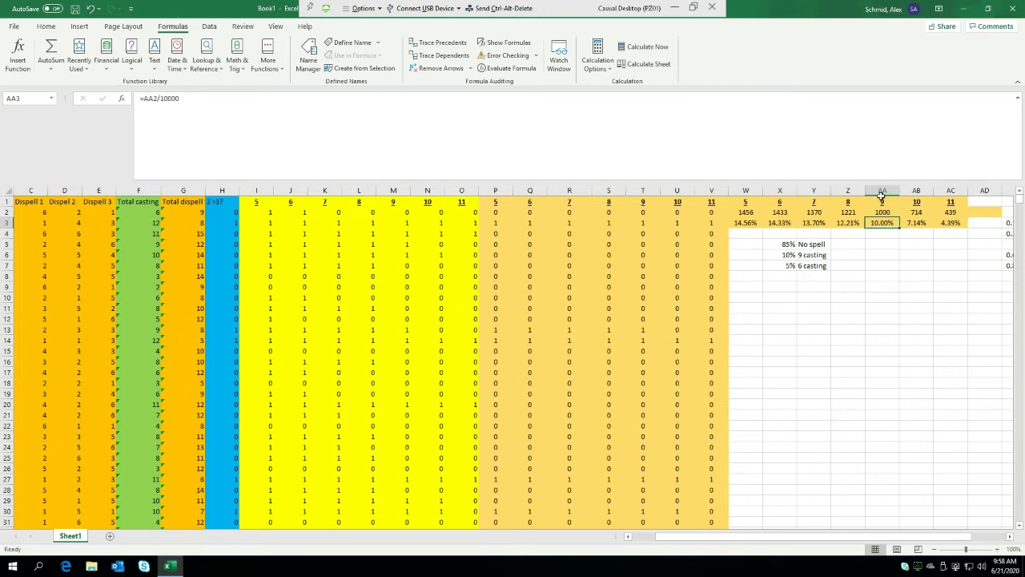
click(881, 195)
click(849, 224)
click(863, 276)
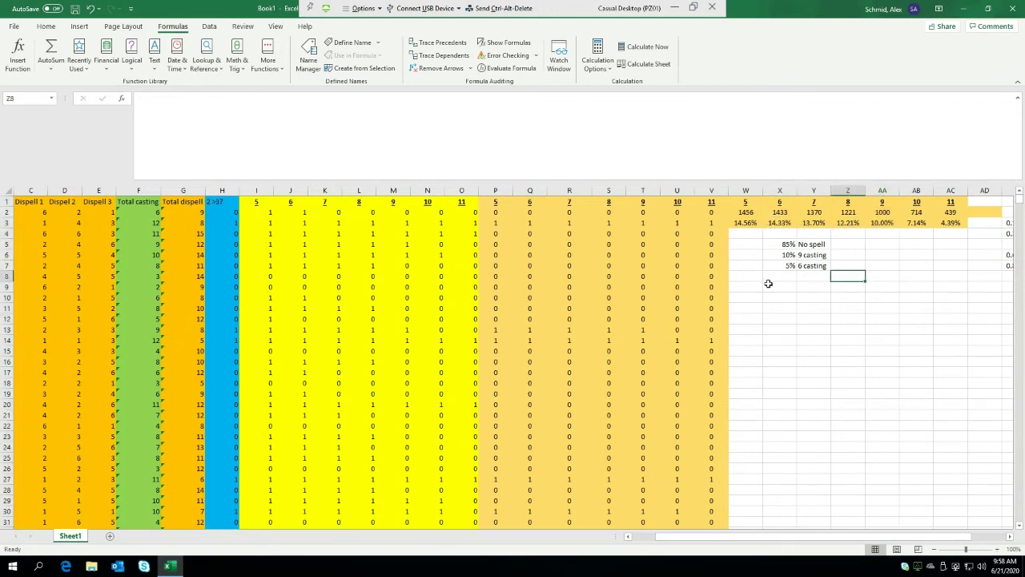
click(927, 406)
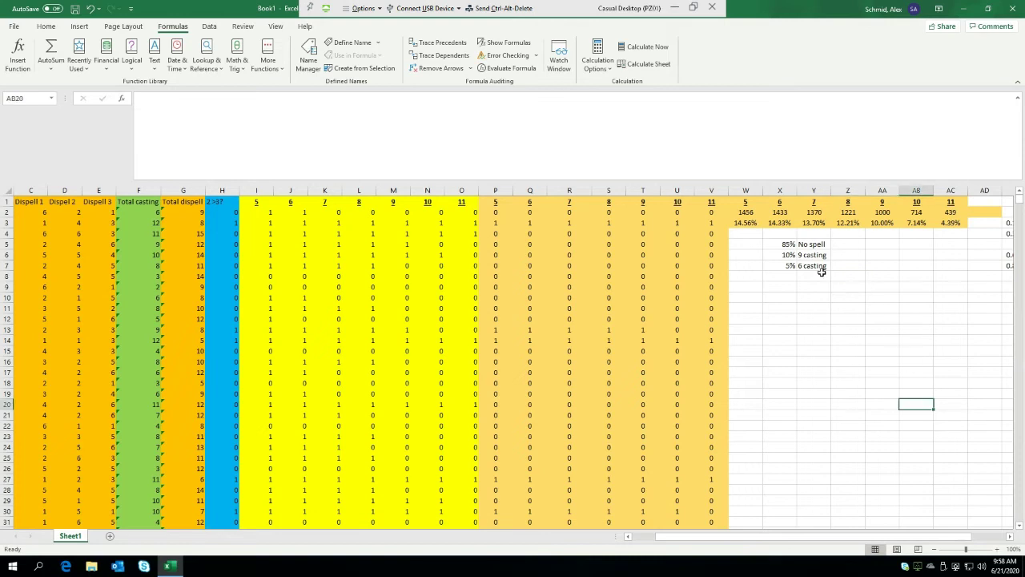
click(896, 307)
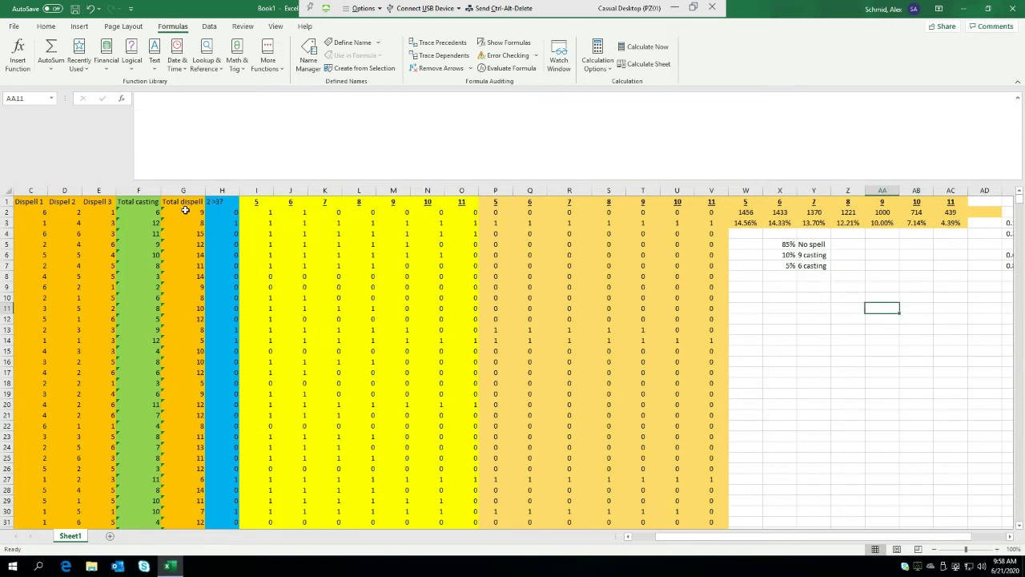
Step: Add a +1 casting bonus to the total casting formula in F2, making it =SUM(A2:B2)+1
click(139, 212)
click(217, 142)
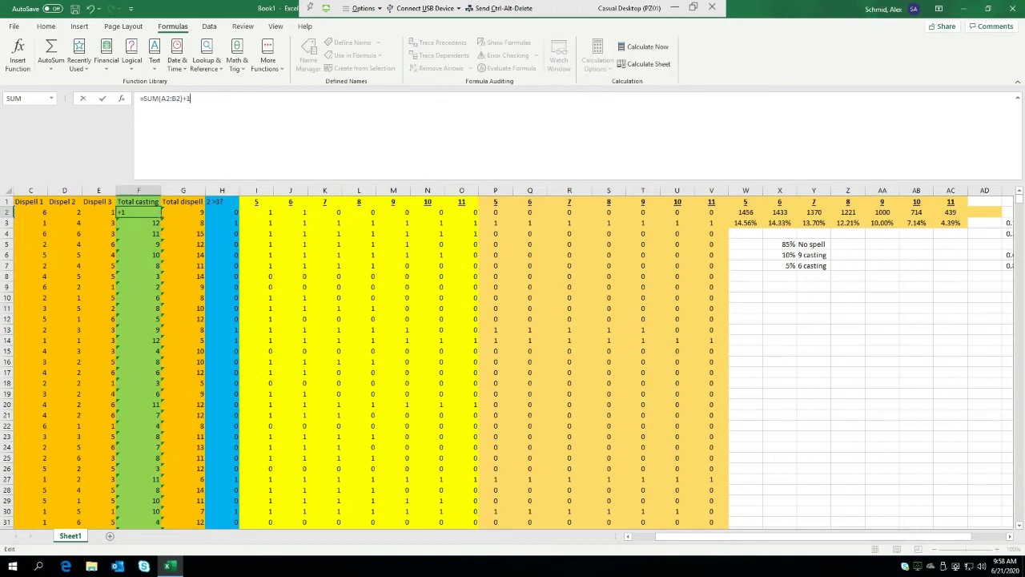
key(Return)
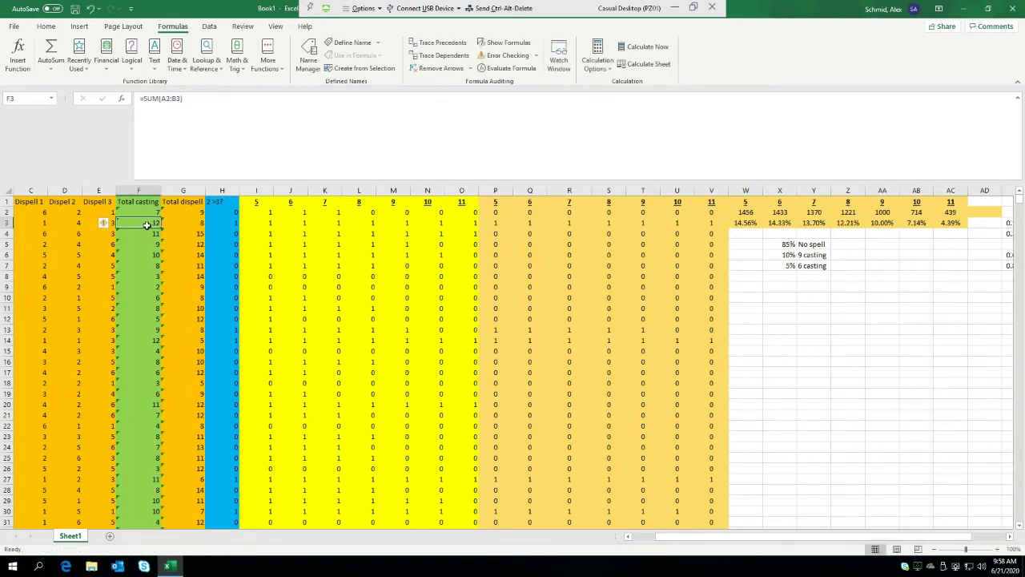
click(151, 212)
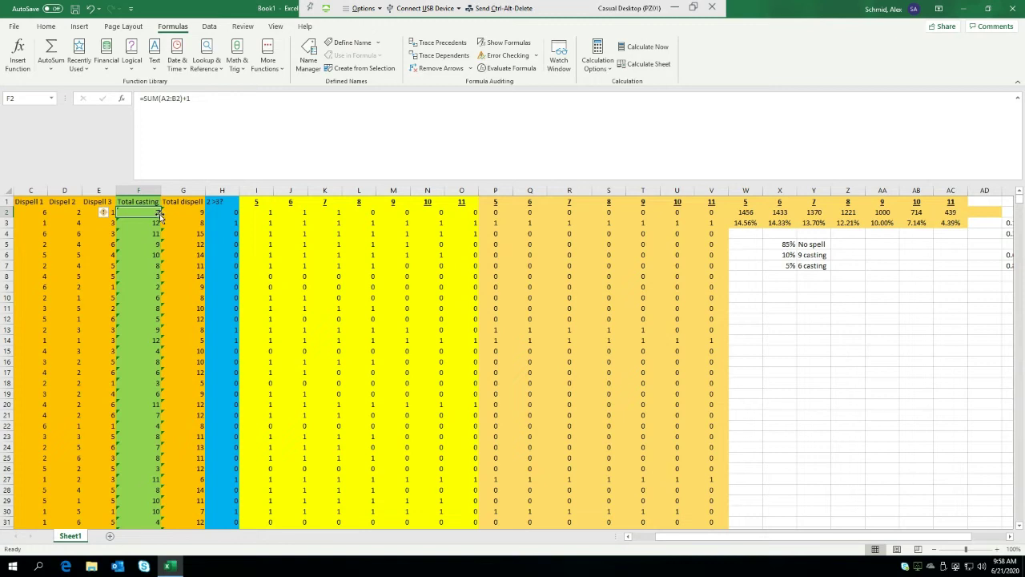
Step: Copy the results table W1:AC3 and paste it as static values starting at W12
drag(754, 222, 950, 202)
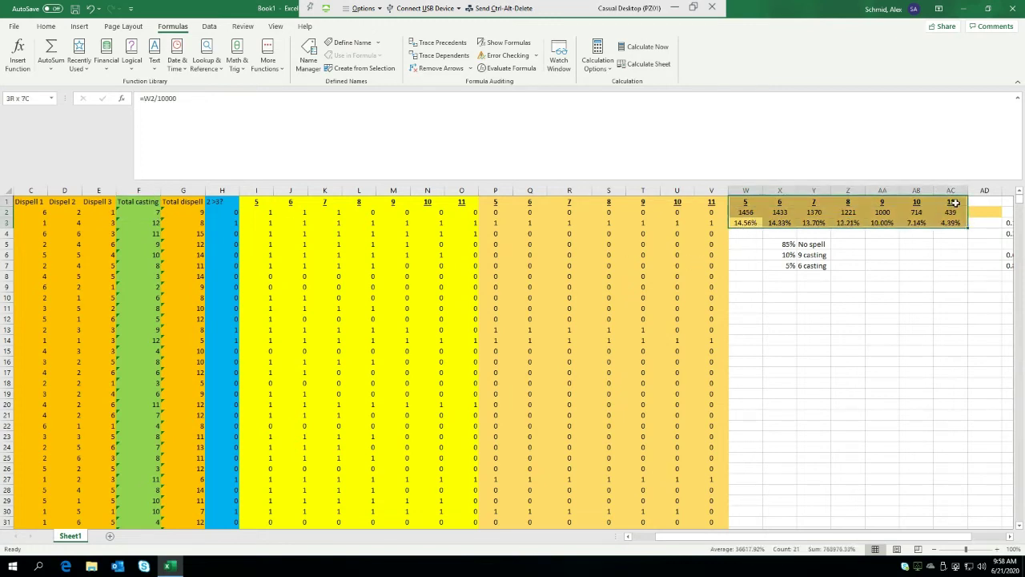
key(ctrl+c)
click(750, 320)
key(alt+w)
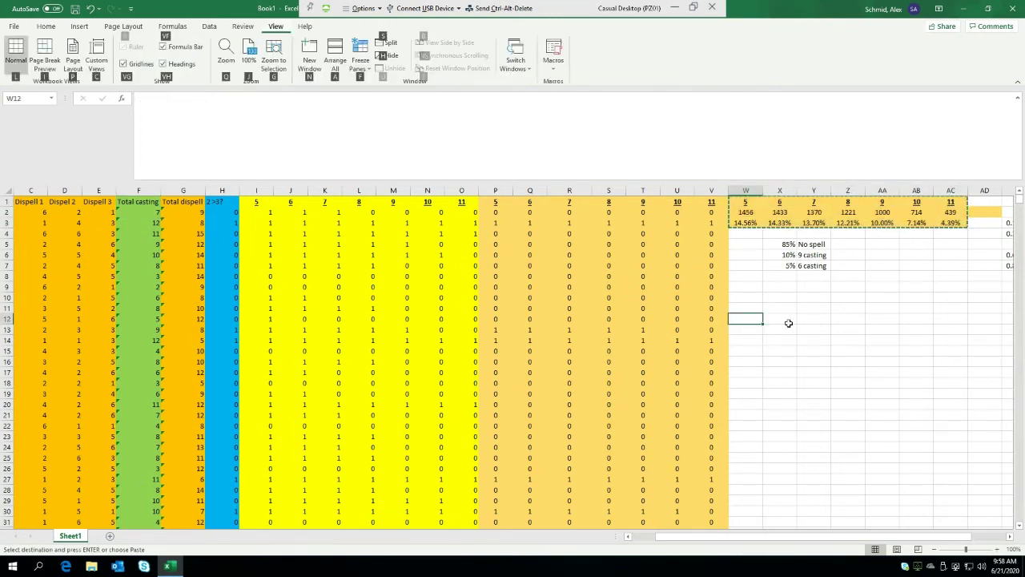
key(alt)
key(ctrl+alt+v)
key(v)
key(Return)
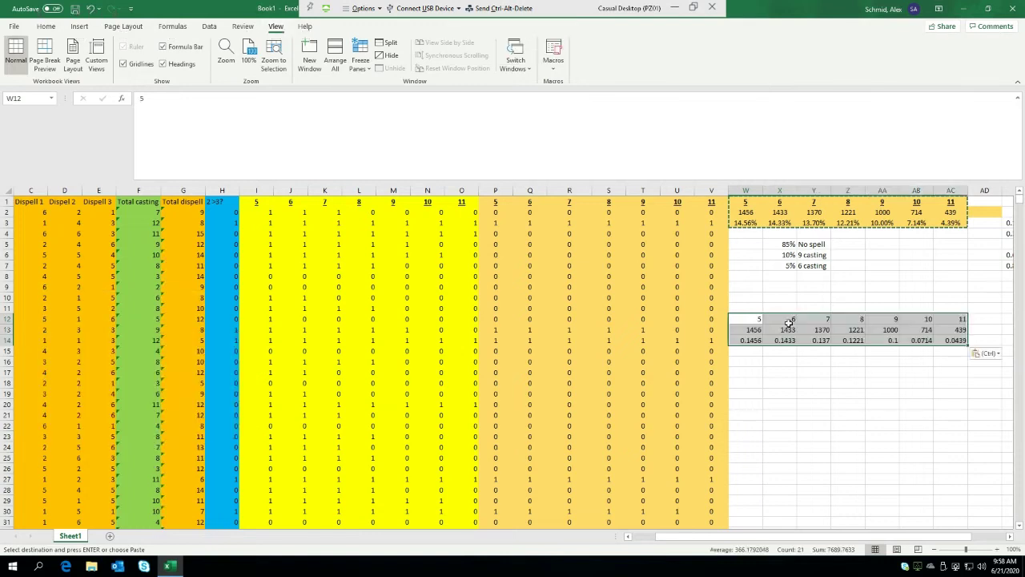
key(Escape)
click(848, 414)
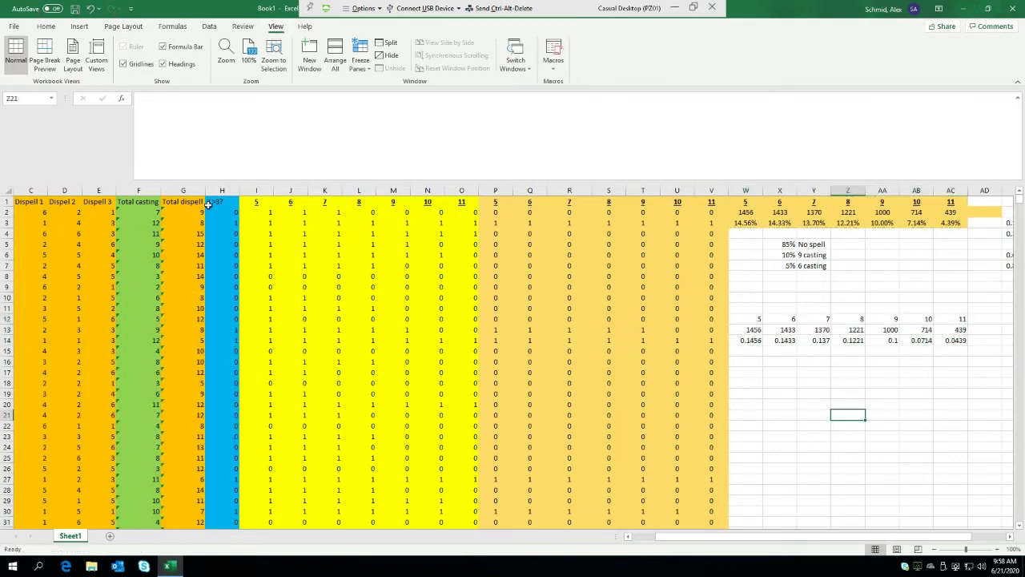
Step: Fill the +1 total casting formula from F2 down the whole column
click(145, 212)
double_click(160, 217)
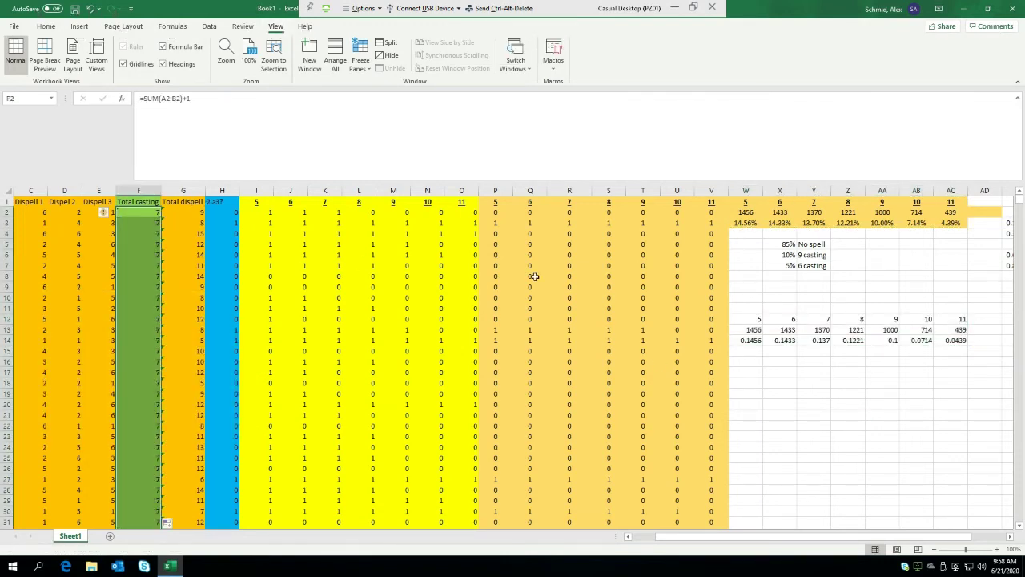
click(891, 415)
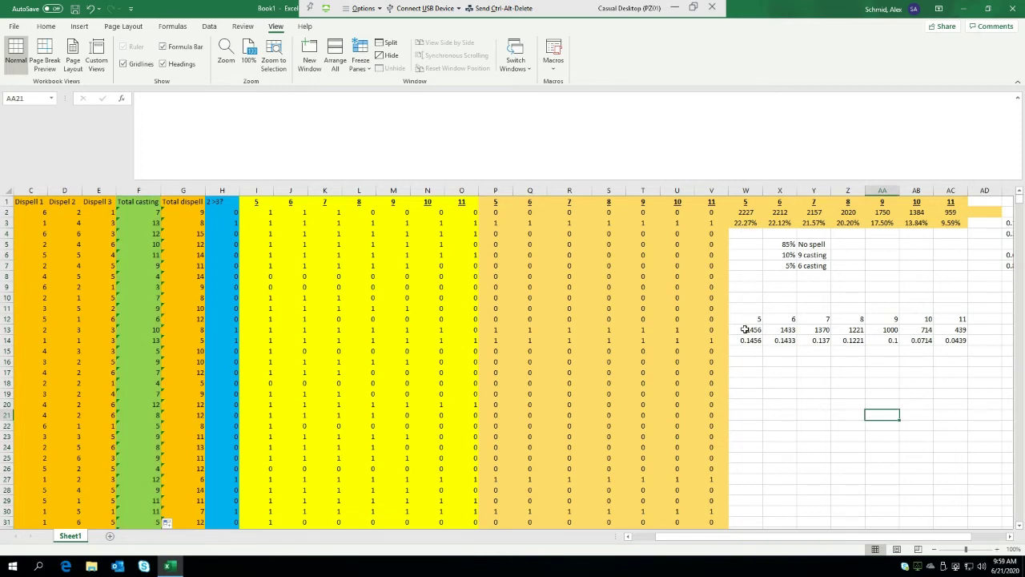
Step: Copy the recalculated success percentages in W3:AC3 and paste them as values into W15:AC15, under the saved results
drag(753, 223, 950, 224)
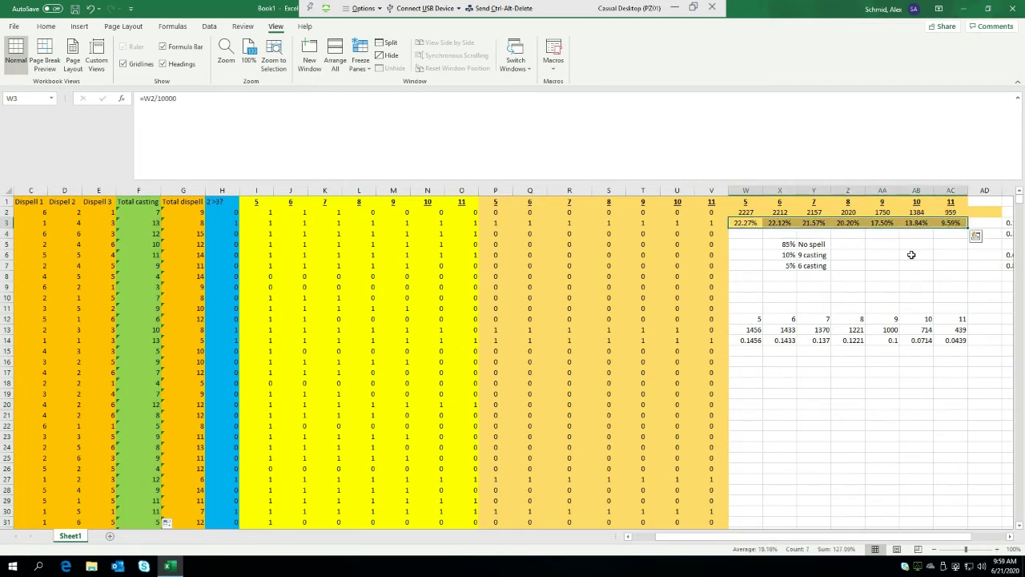
key(ctrl+c)
click(747, 358)
key(ctrl+v)
drag(747, 341, 952, 351)
click(751, 351)
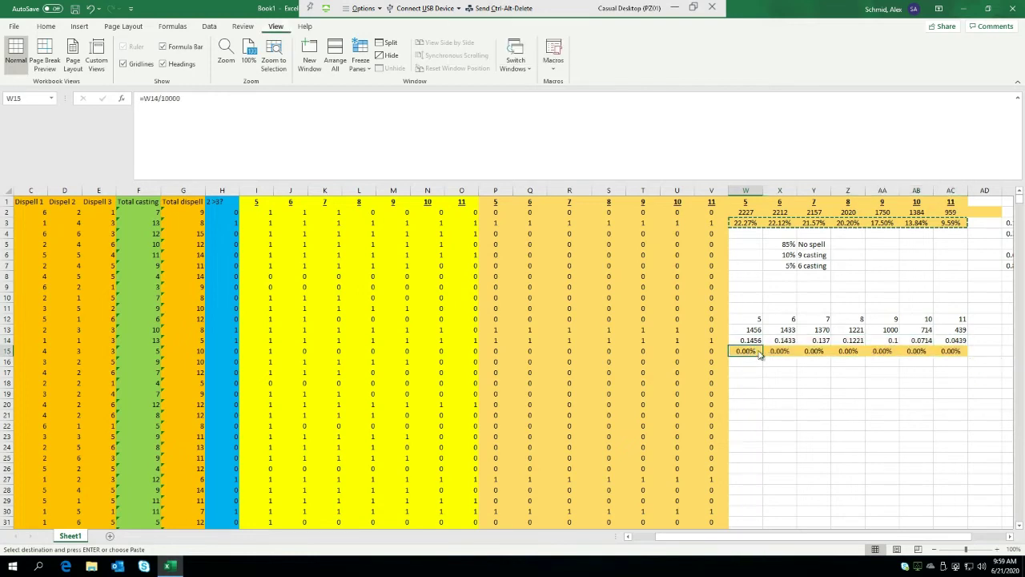
key(ctrl+v)
Step: Format both percentage rows in W14:AC15 as percentages with one decimal place and centre them
drag(745, 341, 956, 351)
click(53, 27)
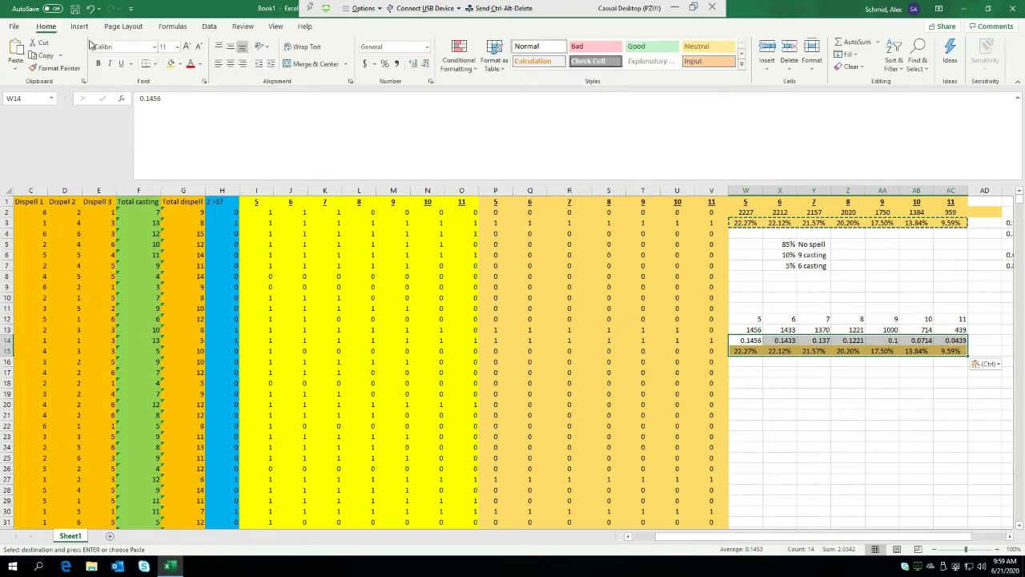
click(384, 69)
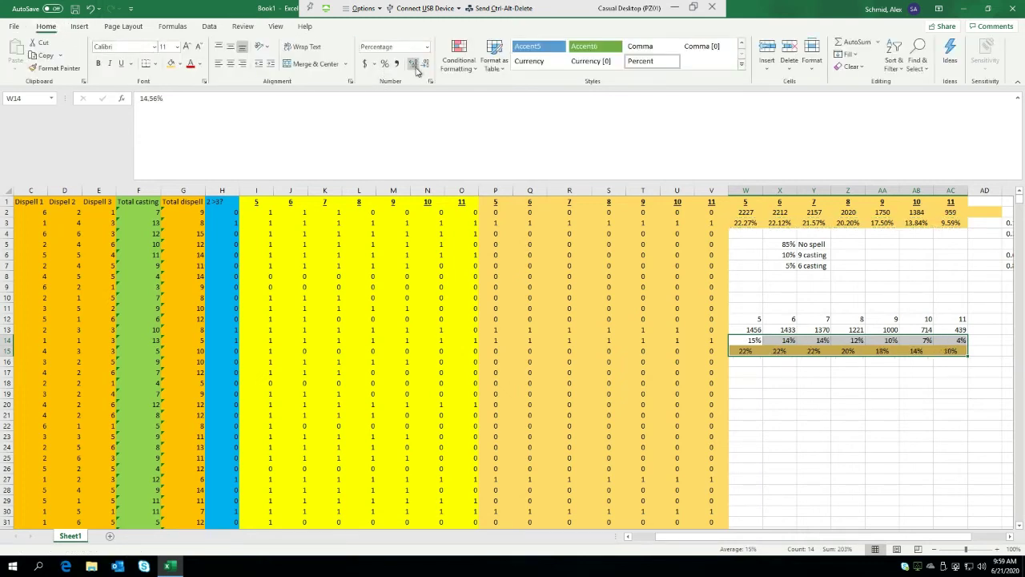
click(415, 64)
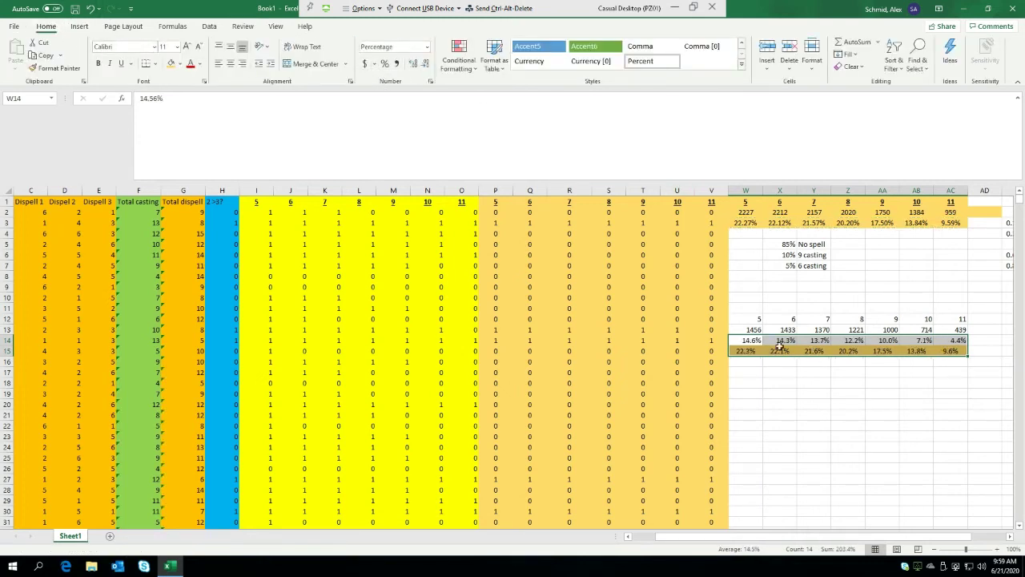
click(233, 68)
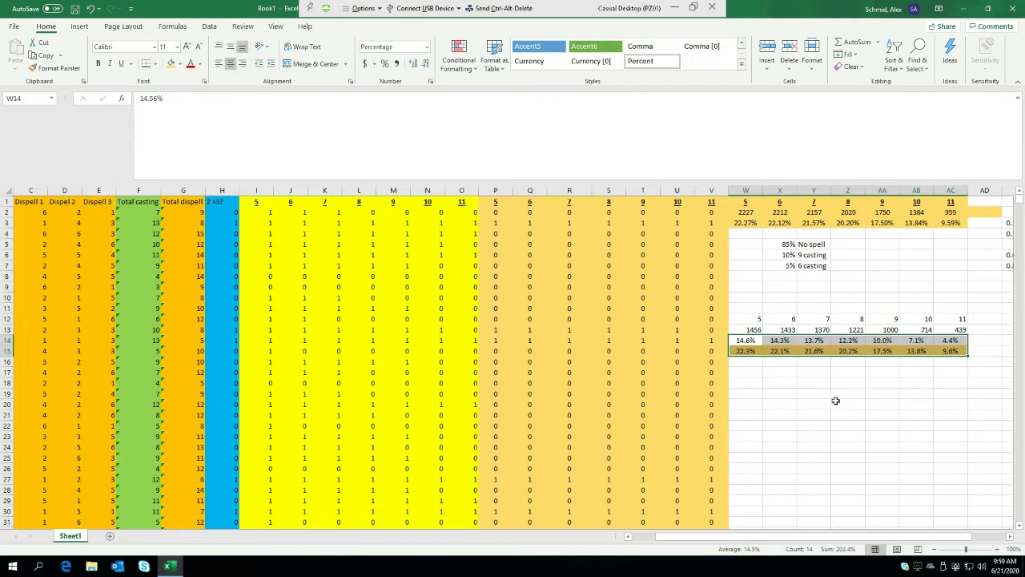
Step: Examine the saved +1 success rates for casting values 5 to 8 in W15:Z15
click(860, 424)
key(Up)
key(Up)
key(Up)
key(Up)
key(Up)
key(Up)
key(Up)
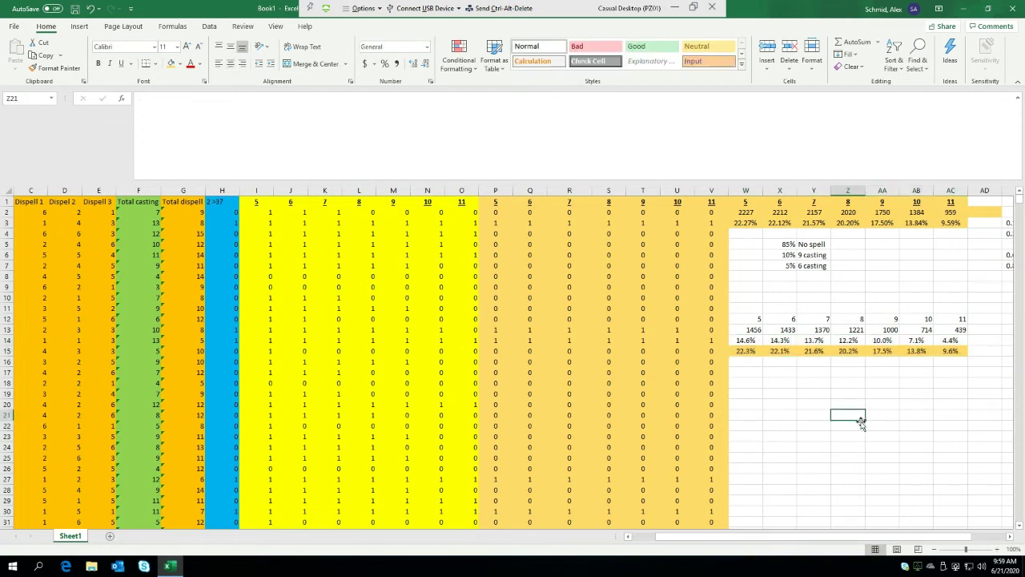
key(shift+Left)
key(shift+Left)
key(shift+Left)
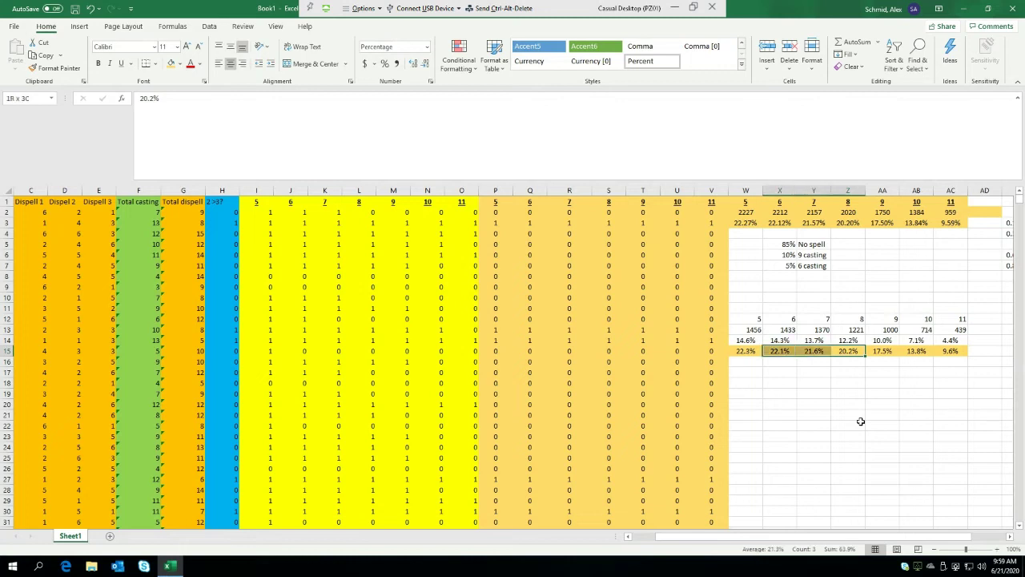
key(shift+Right)
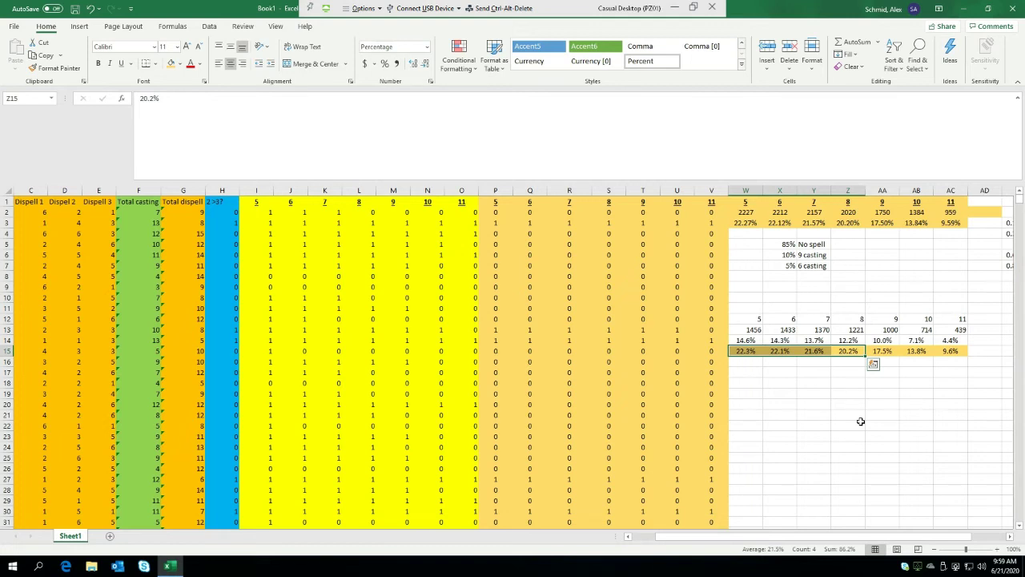
key(Left)
key(Left)
key(Left)
key(Right)
key(Right)
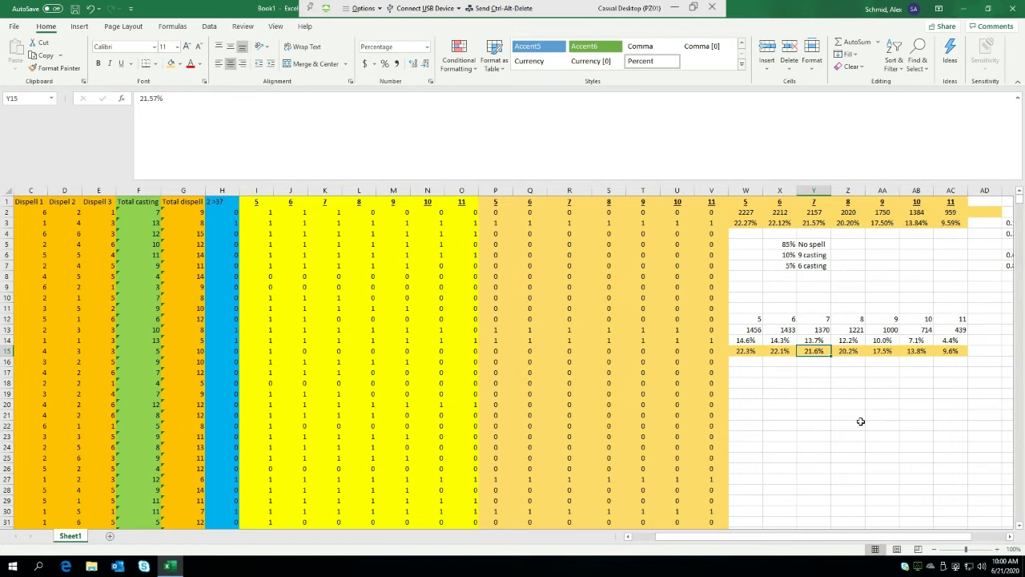
Step: Compare the +1 success rates across row 15 from casting value 5 through 10
key(Left)
key(Left)
key(Right)
key(Right)
key(Left)
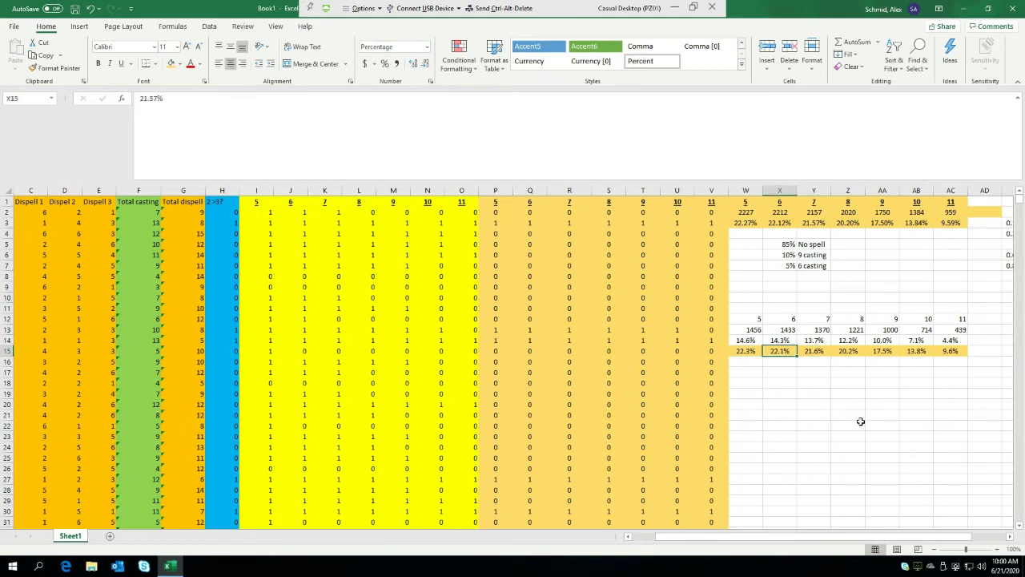
key(Left)
key(Right)
key(Right)
key(Right)
key(Right)
key(Right)
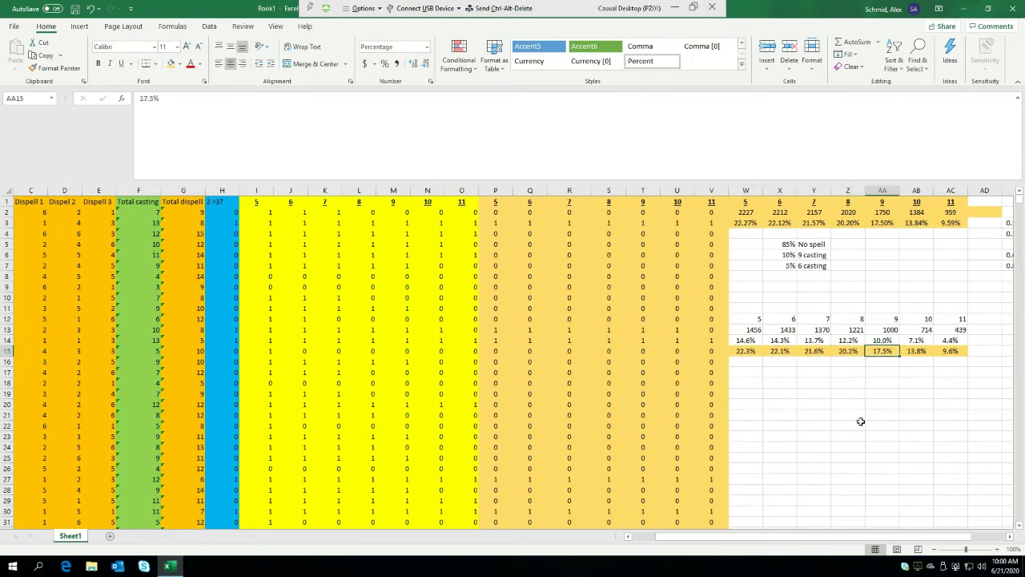
key(Left)
key(Right)
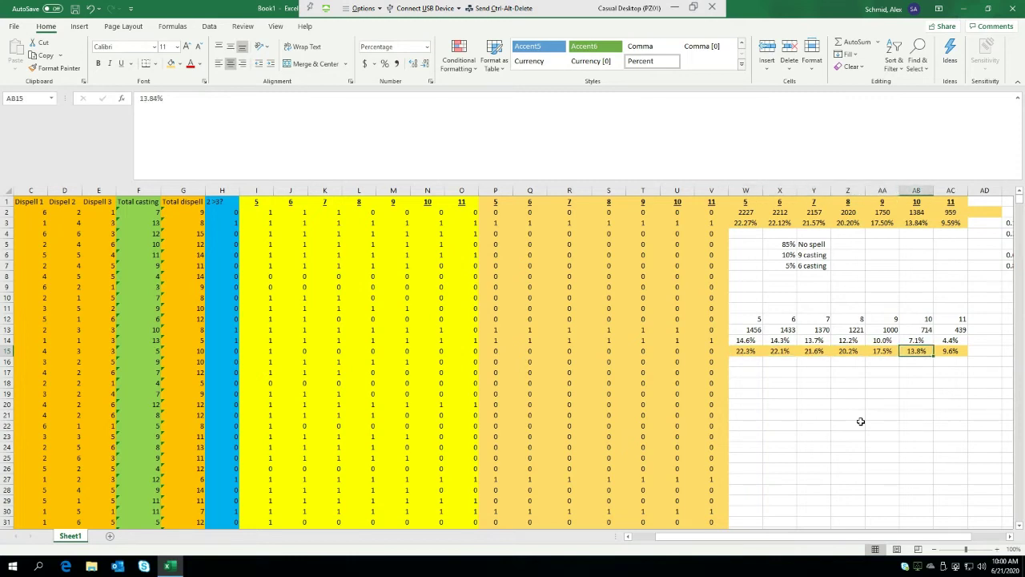
Step: Compare the +1 success rate for casting value 10 in AB15 with the base results above it
key(Up)
key(Up)
key(Up)
key(Down)
key(Down)
key(Down)
key(Up)
key(Up)
key(Up)
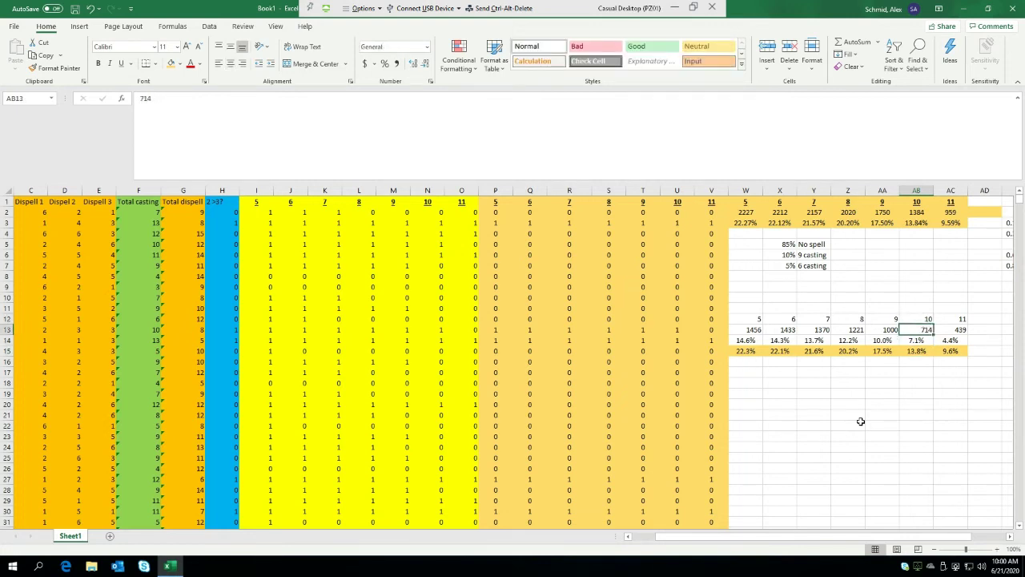
key(Down)
key(Down)
key(Down)
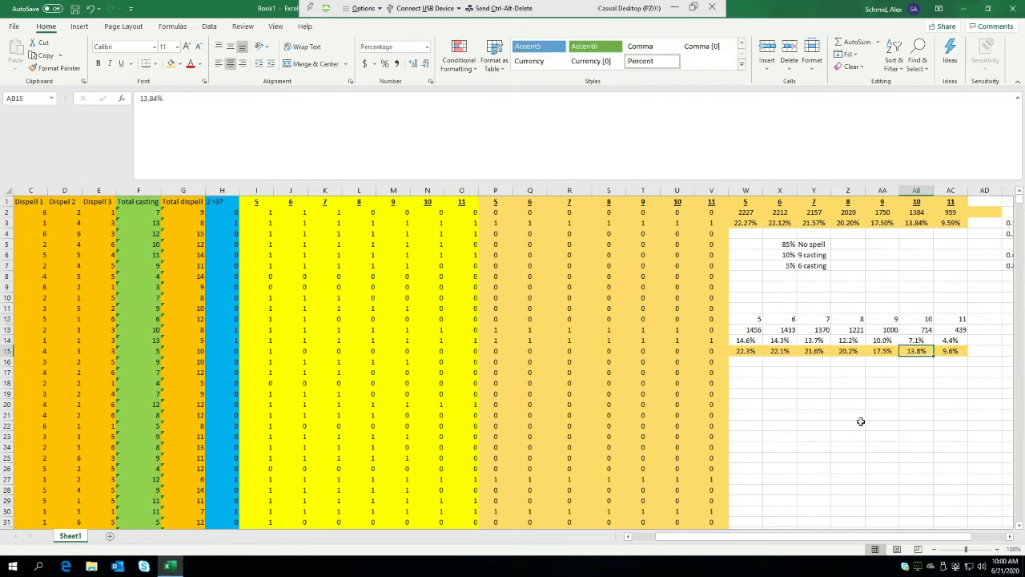
Step: Review how the +1 success rates in row 15 change between the low and high casting values
key(Left)
key(Left)
key(Left)
key(Left)
key(Left)
key(Left)
key(Right)
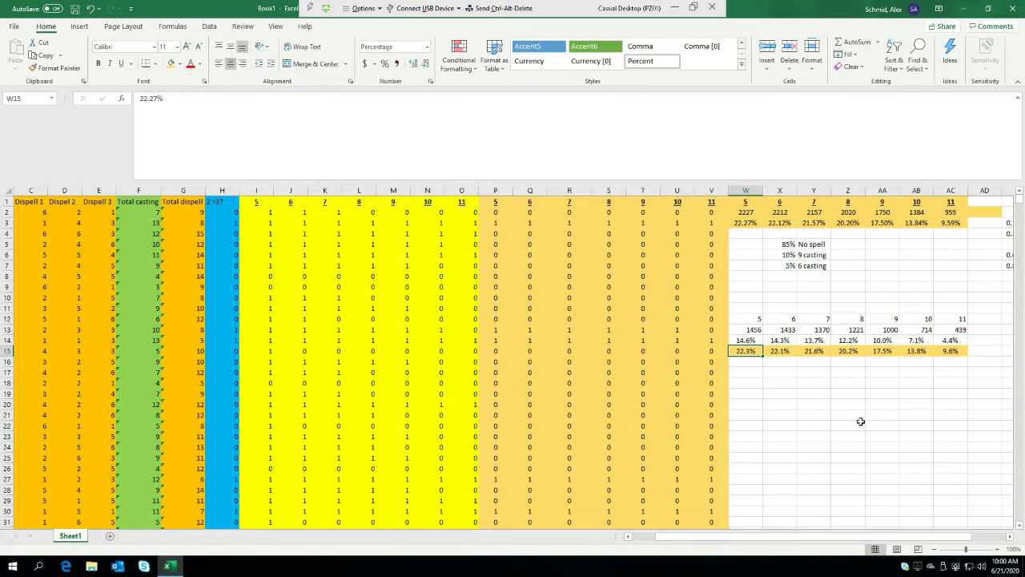
key(Right)
key(Right)
key(Right)
key(Right)
key(Right)
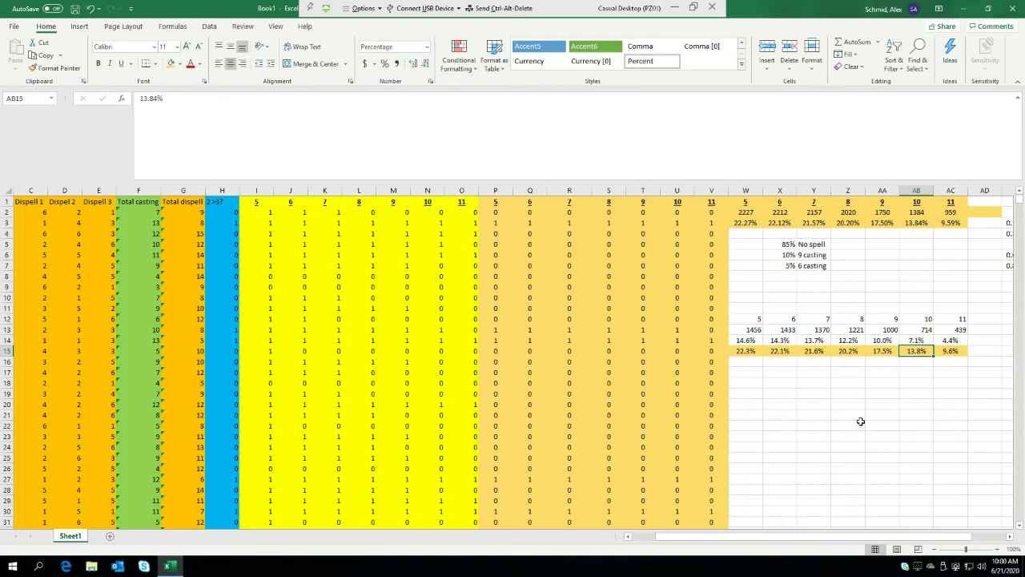
key(Left)
key(Up)
key(Down)
key(Left)
key(Left)
key(Left)
key(Left)
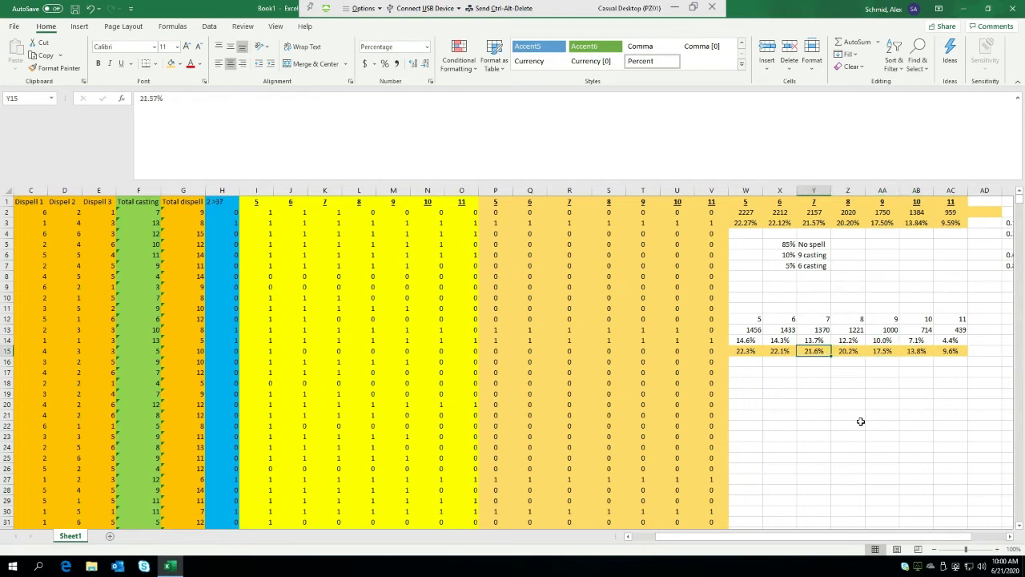
Step: Check the base and +1 percentage rows against each other across all casting values in W14:AC15
key(Up)
key(Right)
key(Right)
key(Right)
key(Right)
key(Right)
key(Right)
key(Right)
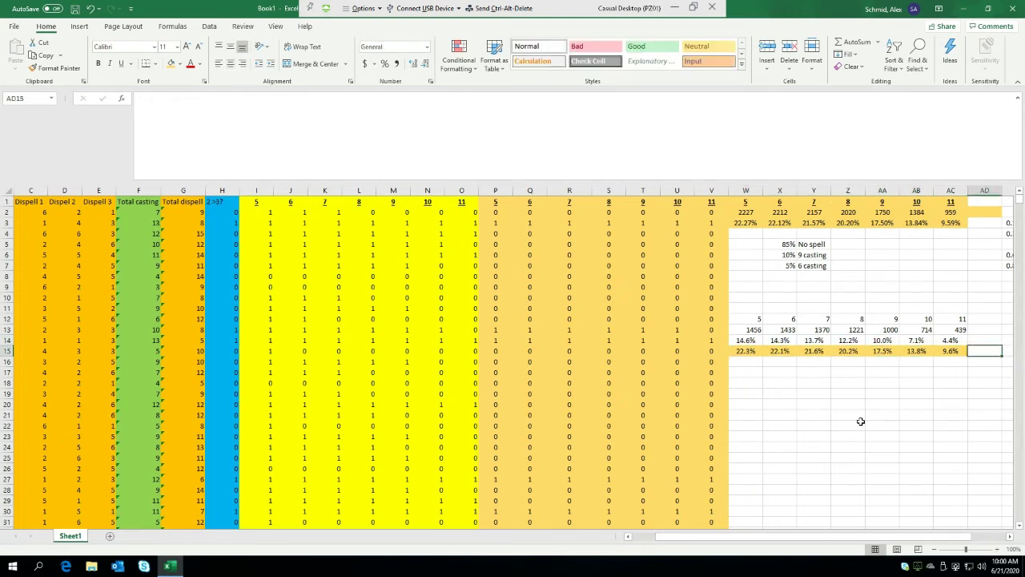
key(Down)
key(Left)
key(Left)
key(Left)
key(Left)
key(Left)
key(Left)
key(Left)
key(Left)
key(Right)
key(Right)
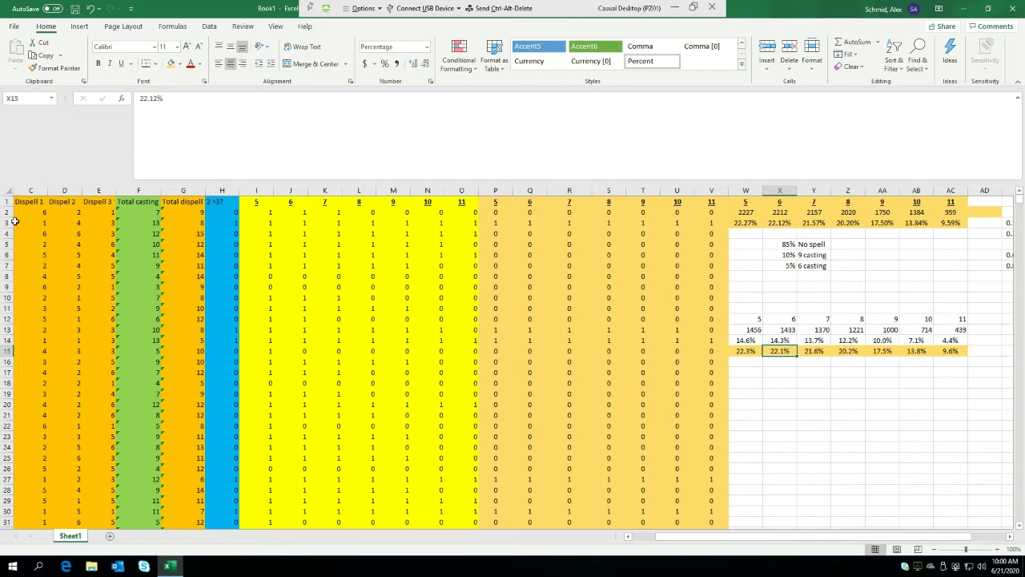
Step: Insert a blank column before the Casting 1 column for a third casting die
scroll(270, 237, left, 2)
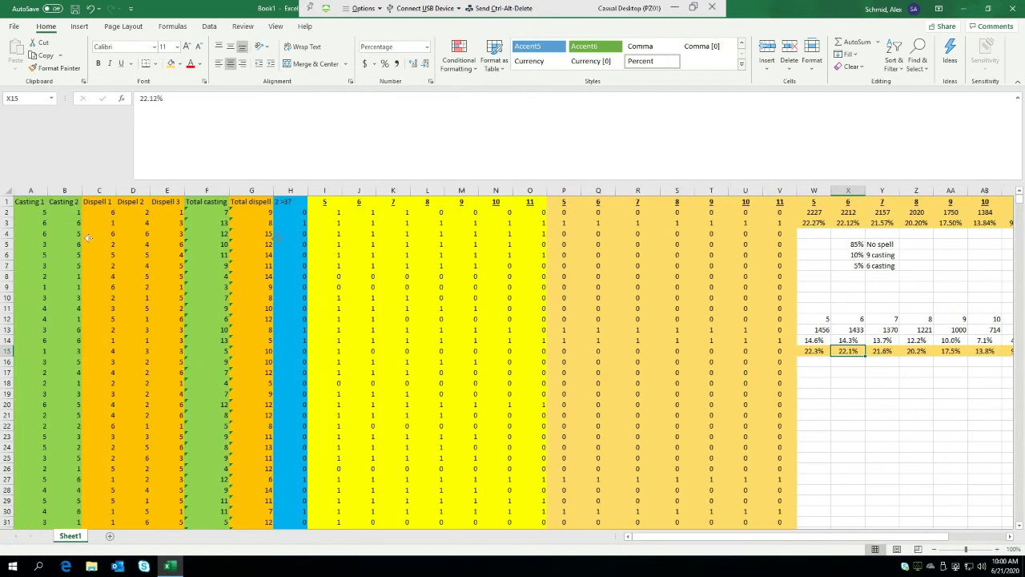
right_click(37, 192)
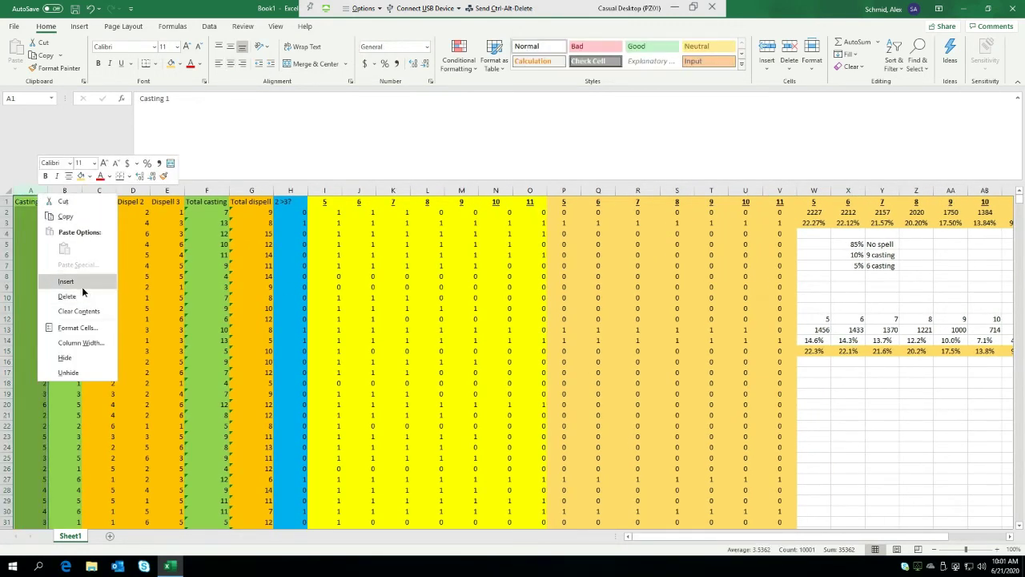
click(66, 281)
click(68, 211)
click(39, 242)
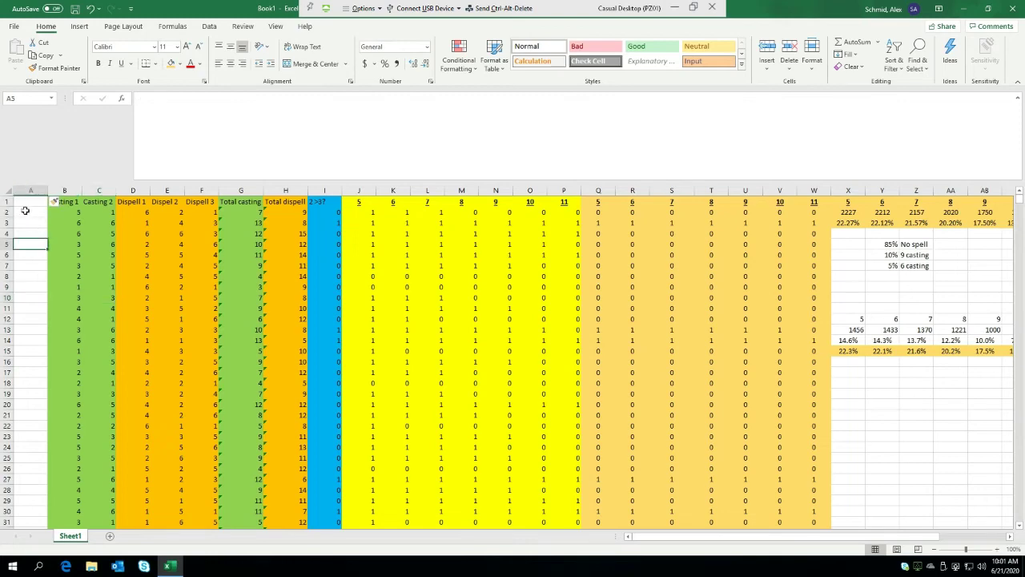
Step: Enter =VLOOKUP(RAND(),AF:AG,2,TRUE) in A2 to roll the third casting die from the probability table
click(26, 205)
click(261, 211)
key(ctrl+Right)
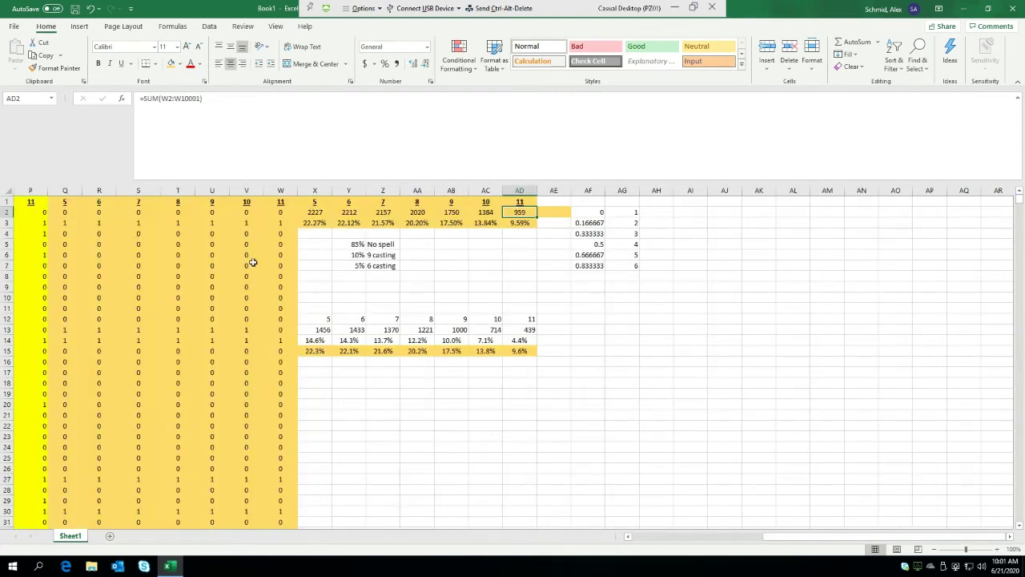
middle_click(608, 392)
click(32, 211)
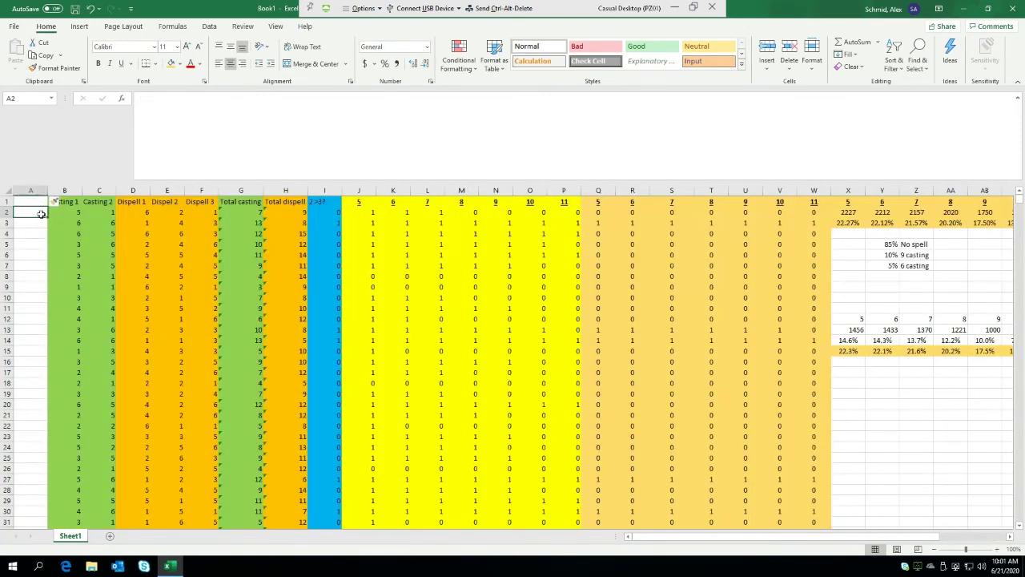
text(=rand)
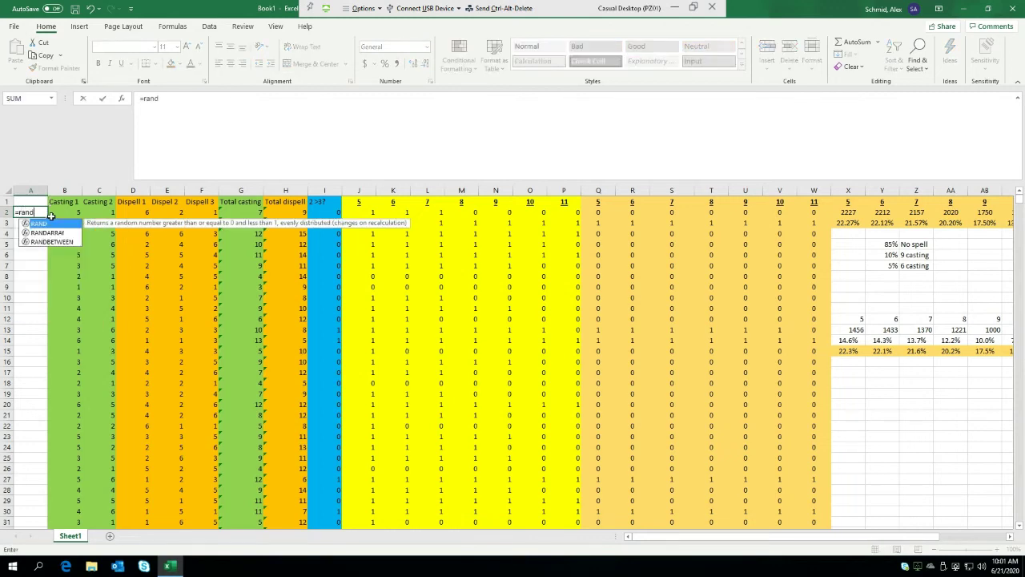
key(BackSpace)
key(BackSpace)
key(BackSpace)
key(BackSpace)
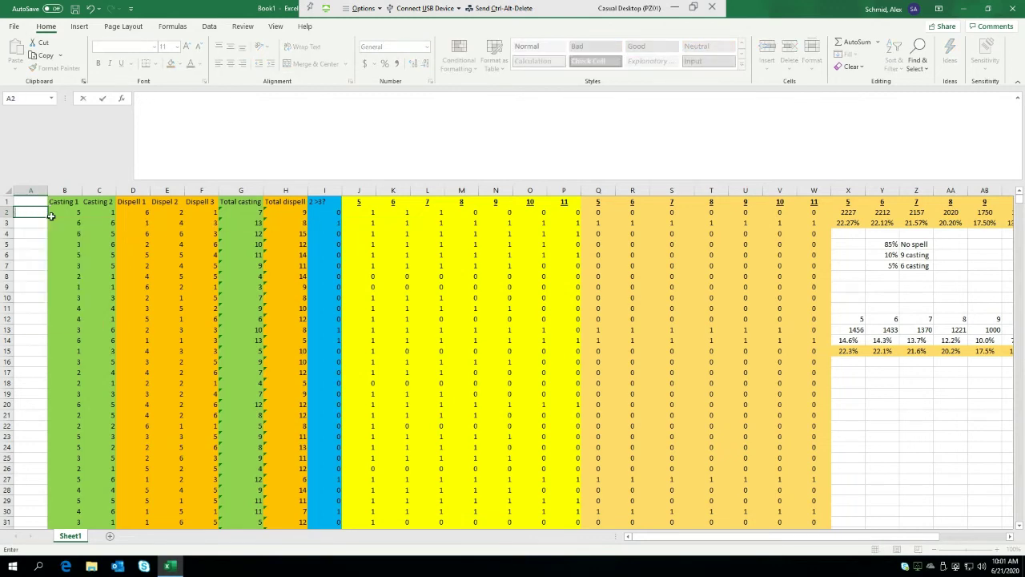
text(vlookup(rand(),)
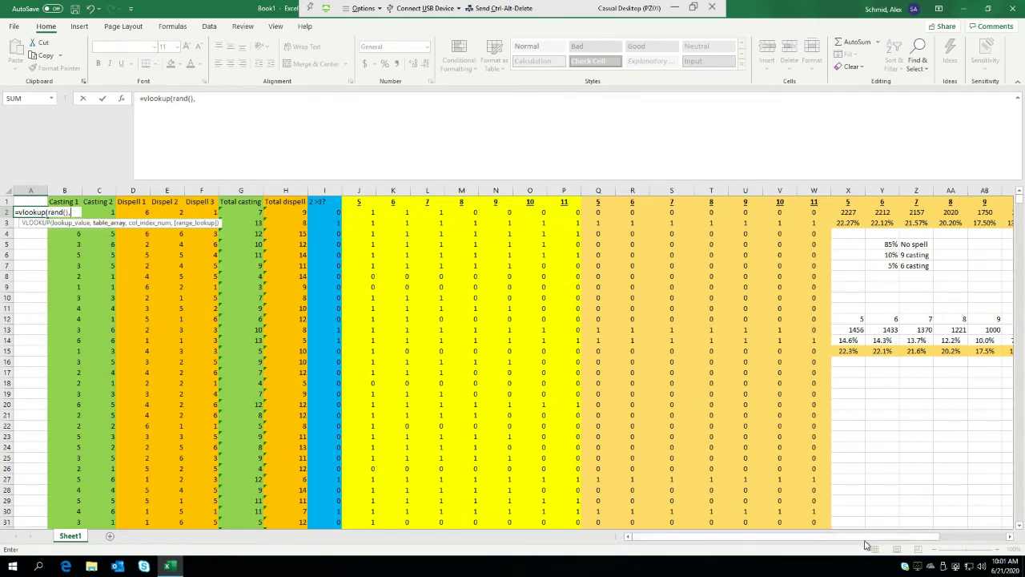
drag(879, 537, 946, 538)
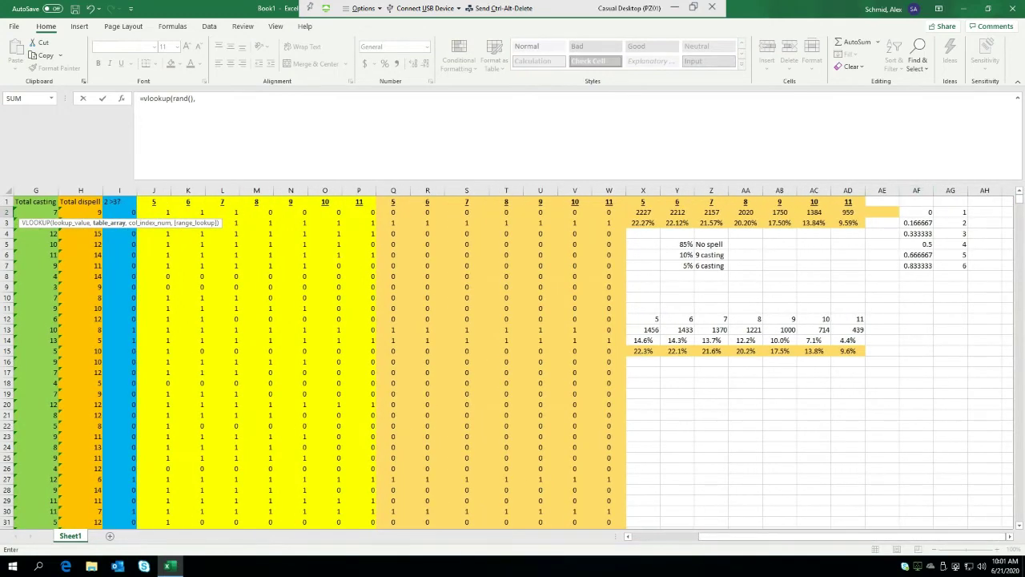
drag(918, 189, 951, 186)
text(,2,t)
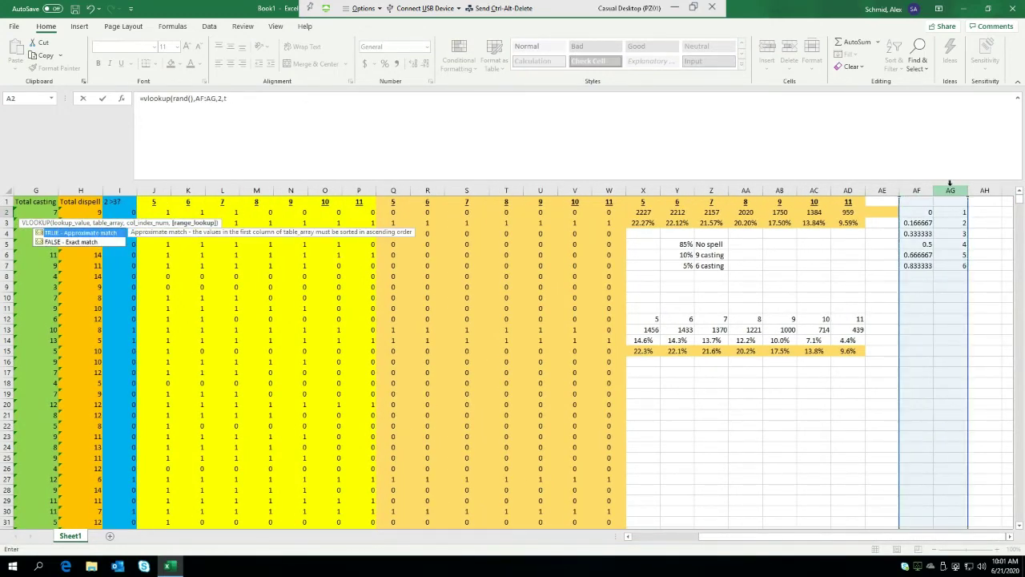
key(Tab)
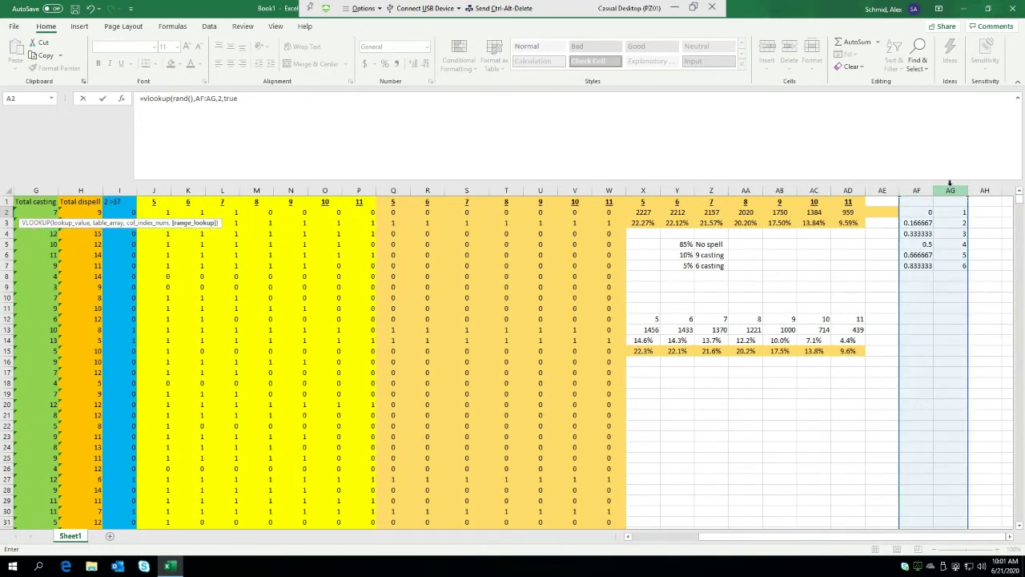
key(Return)
Step: Fill the random die formula from A2 down the whole of column A
click(24, 214)
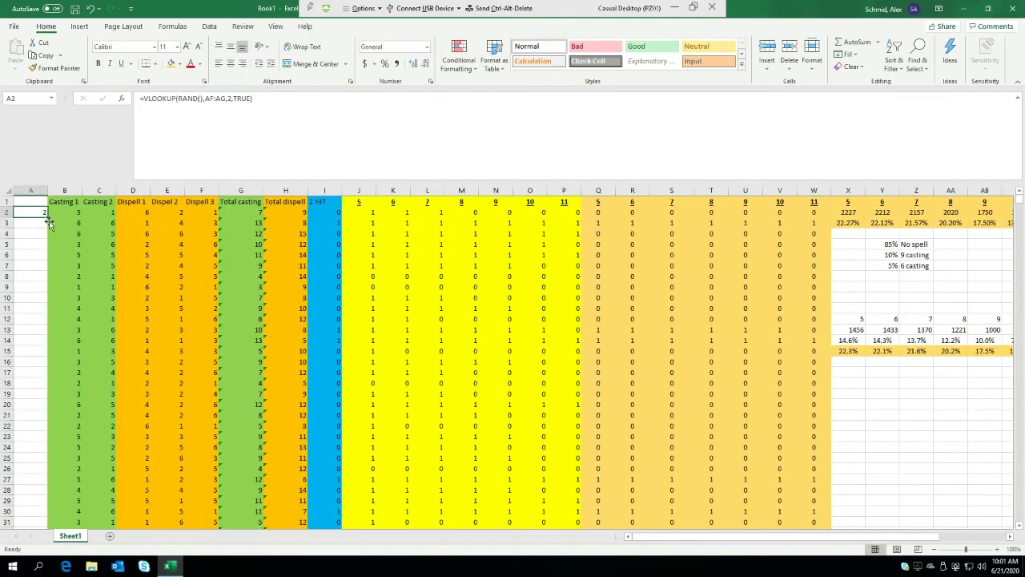
double_click(48, 217)
click(225, 245)
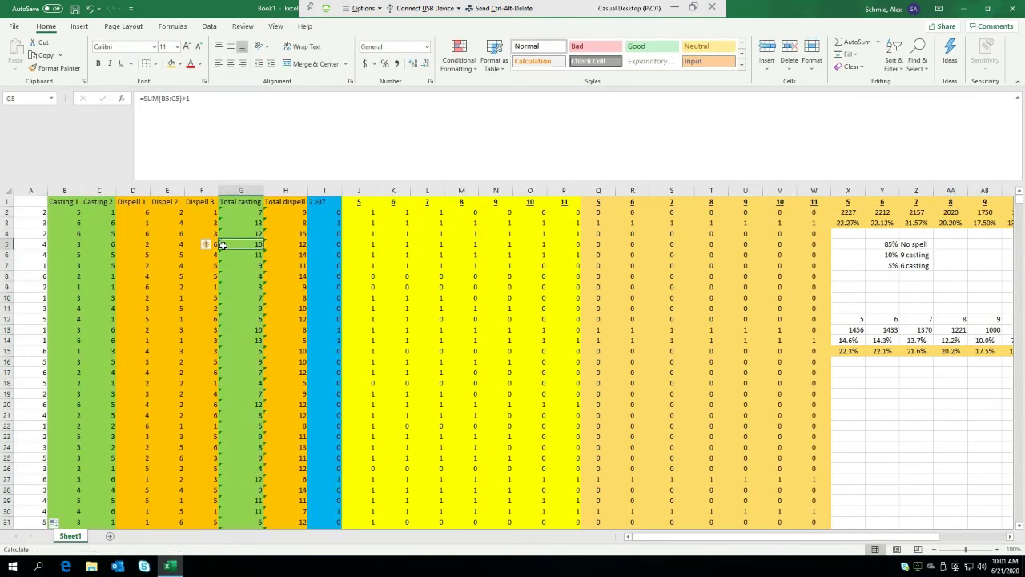
Step: Change the total casting formula in G2 to =SUM(A2:C2)+1 and fill it down the column
click(236, 210)
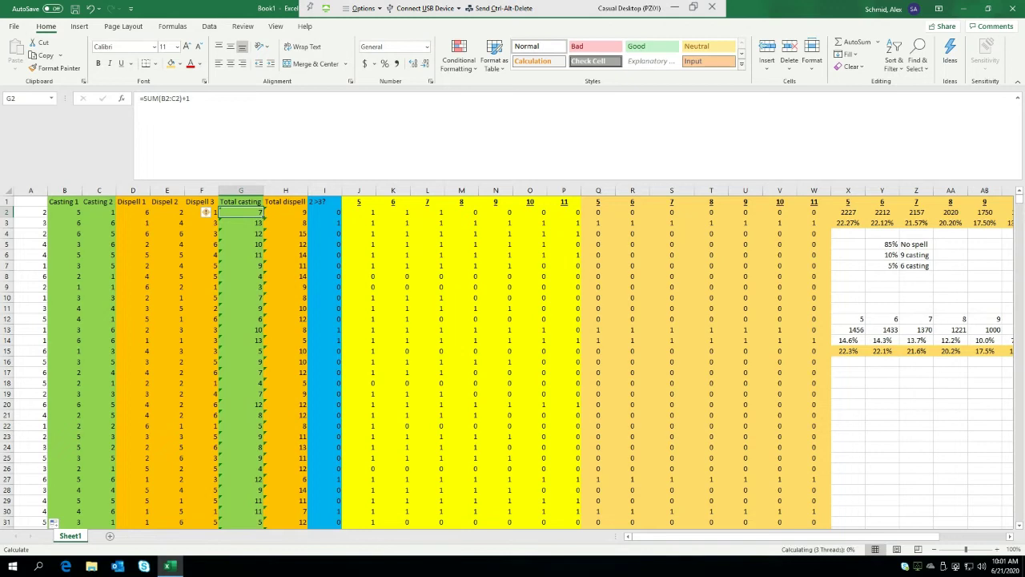
double_click(238, 211)
key(BackSpace)
text(A)
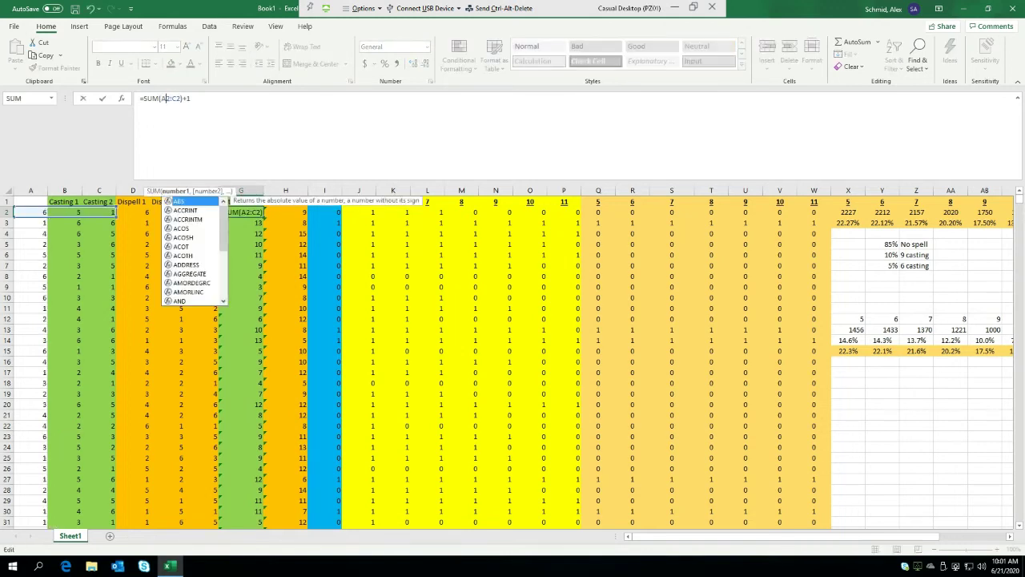
key(Return)
click(240, 212)
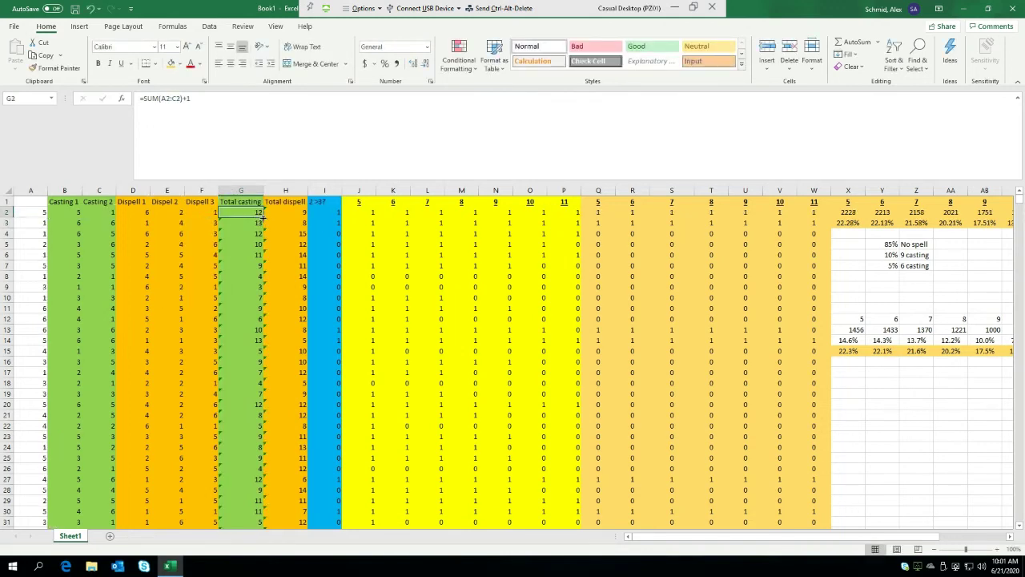
double_click(262, 217)
Step: Compare the recalculated three-dice success rates in X3:AD3 with the saved percentages in rows 14 and 15
click(780, 350)
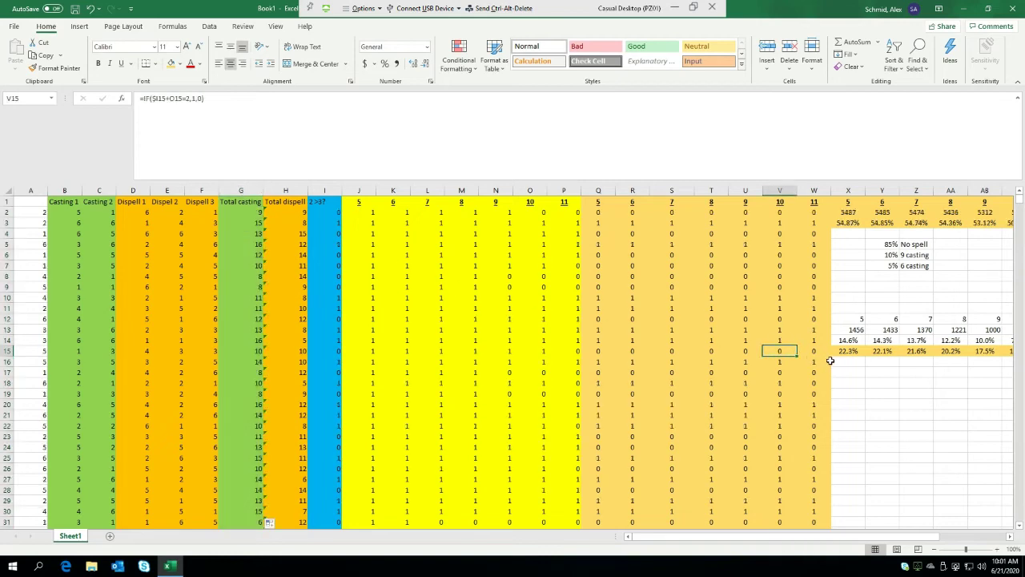
scroll(837, 359, right, 3)
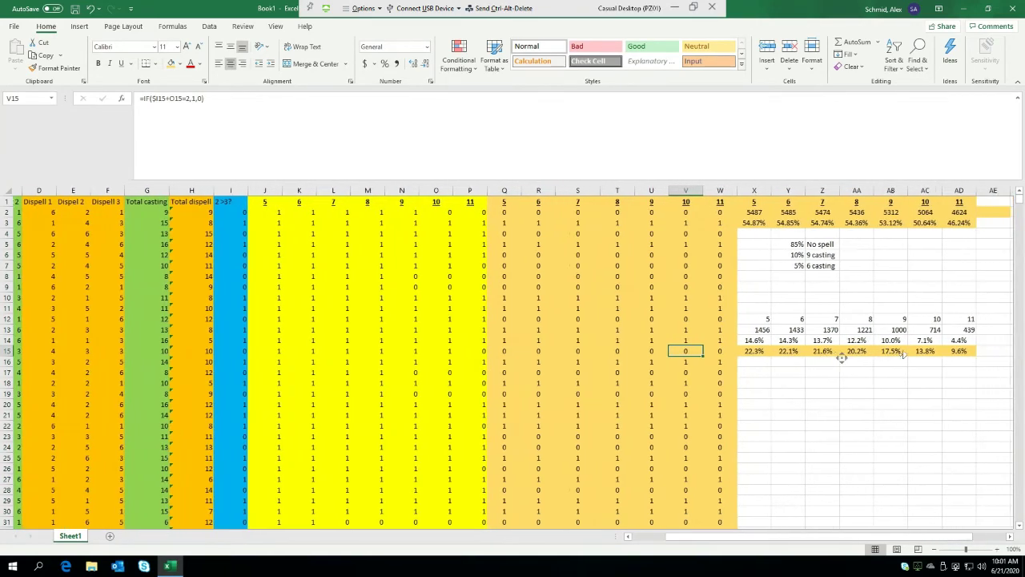
scroll(841, 358, right, 2)
click(814, 393)
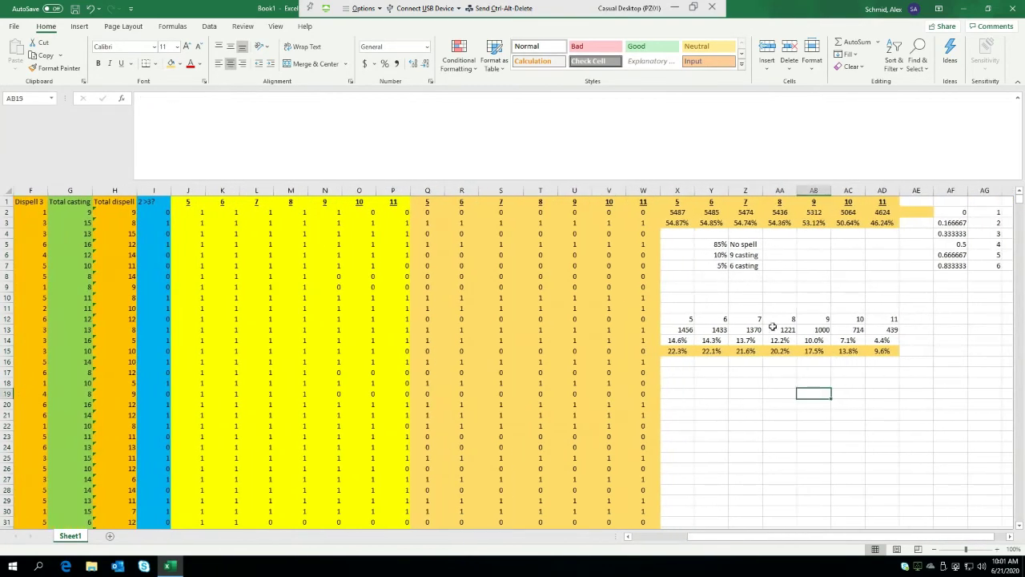
click(677, 223)
click(802, 328)
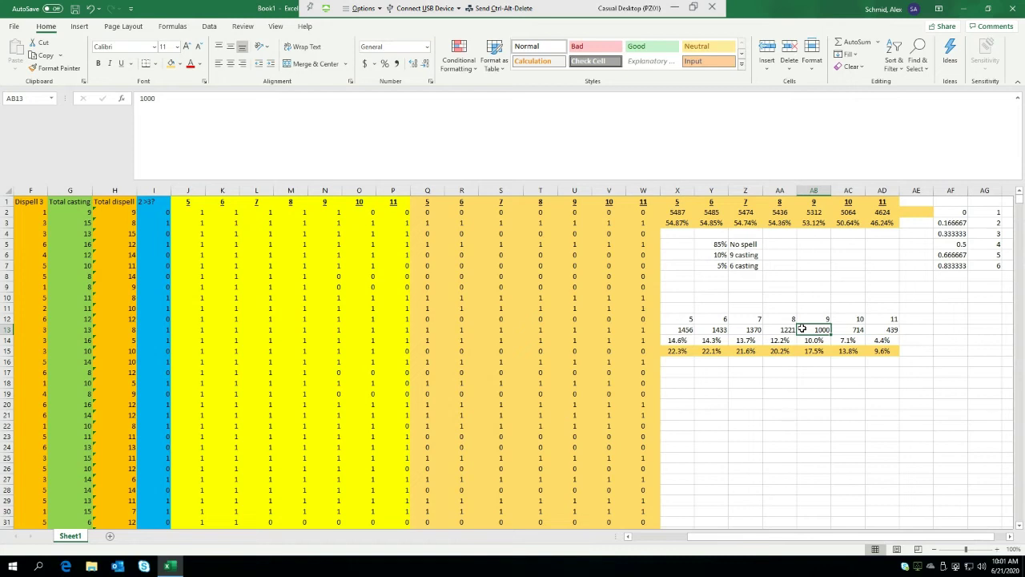
drag(668, 225, 883, 218)
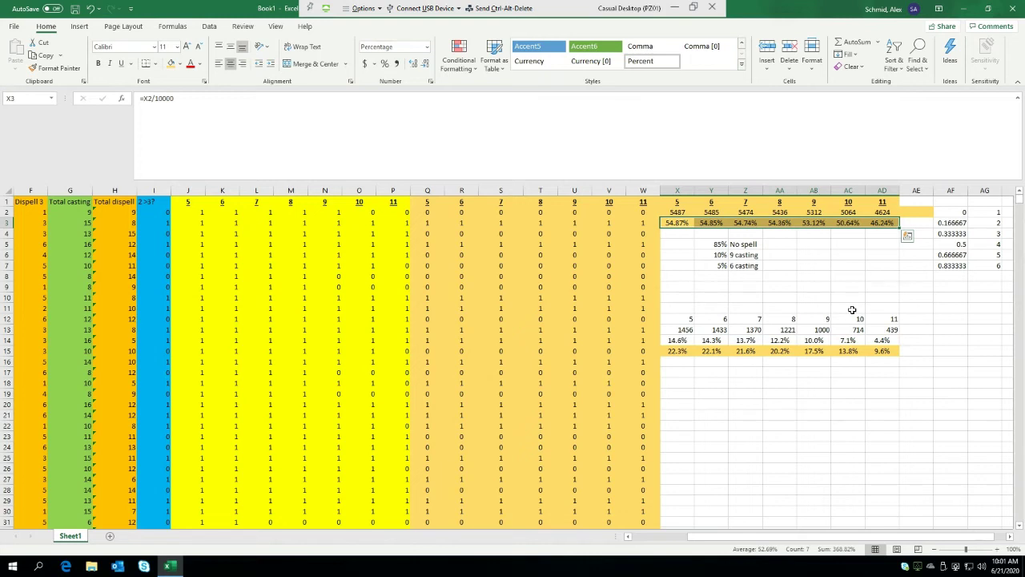
Step: Compare the three-dice success rates for casting values 6 and 9 in Y1:Y3 and AB1:AB3
click(852, 309)
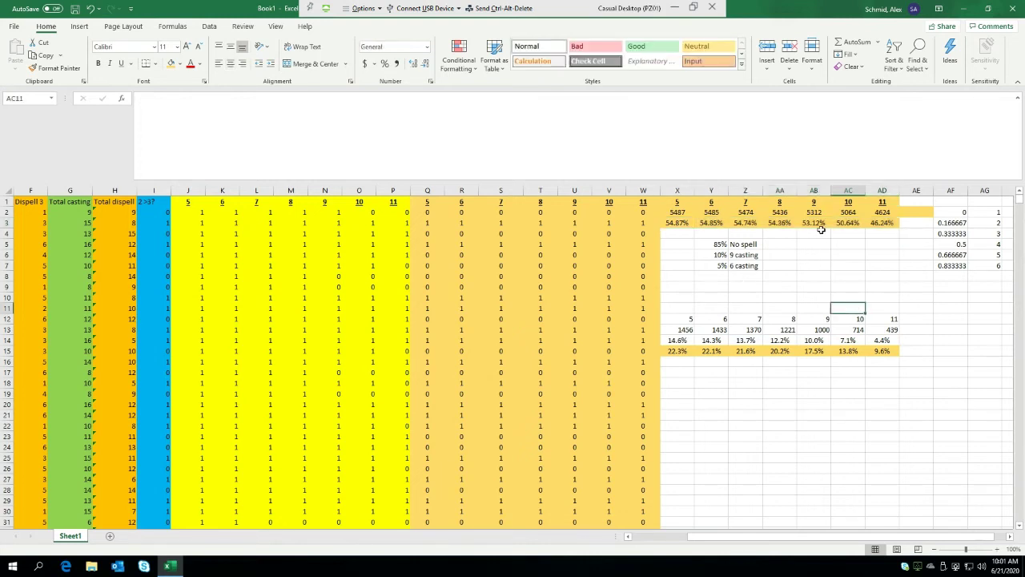
click(843, 227)
drag(814, 223, 814, 201)
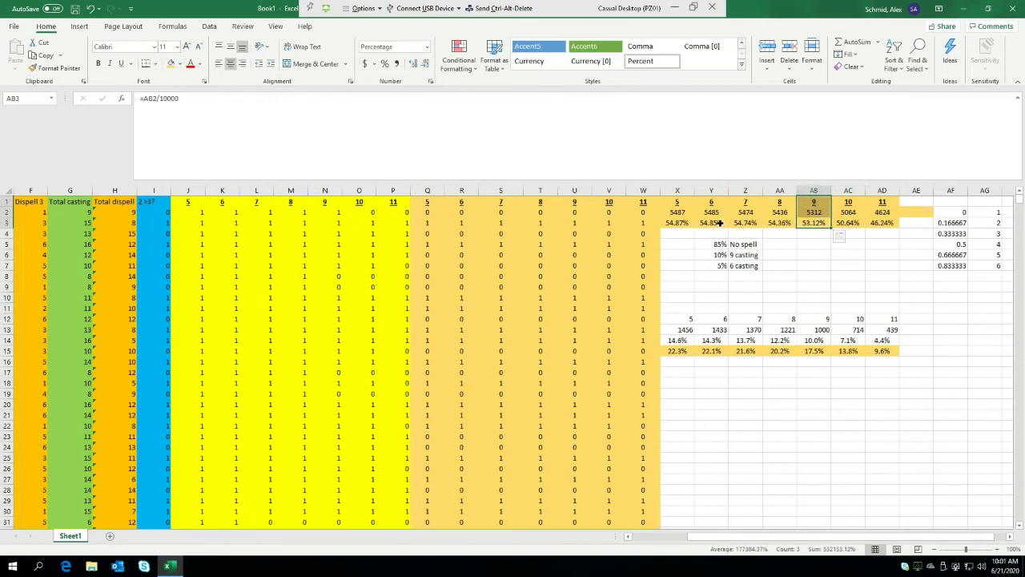
drag(717, 223, 721, 202)
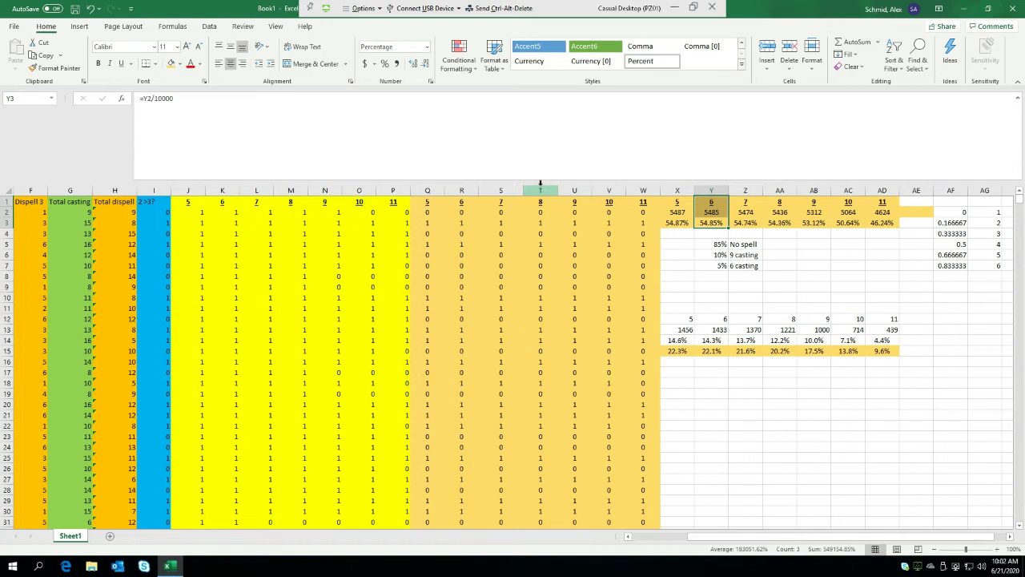
key(Right)
key(Right)
key(Right)
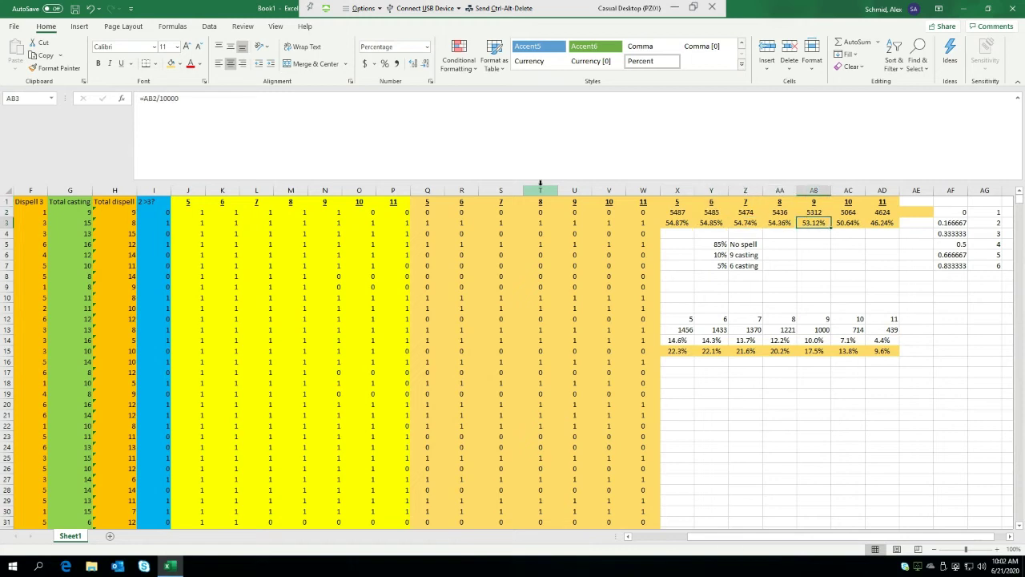
key(Left)
key(Left)
key(Left)
key(Right)
key(Right)
key(Right)
key(Left)
key(Left)
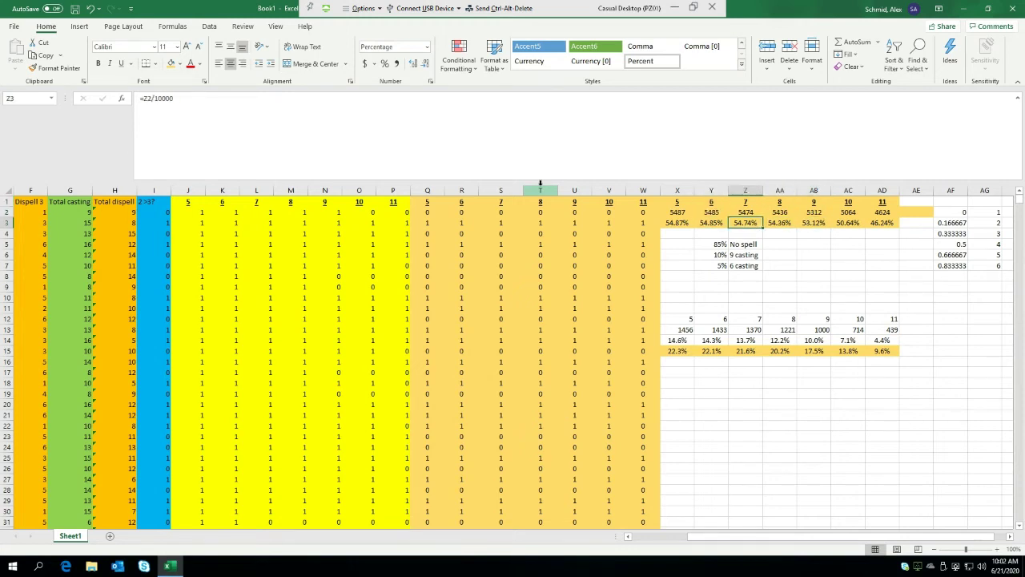
key(Left)
key(Right)
key(Right)
key(Right)
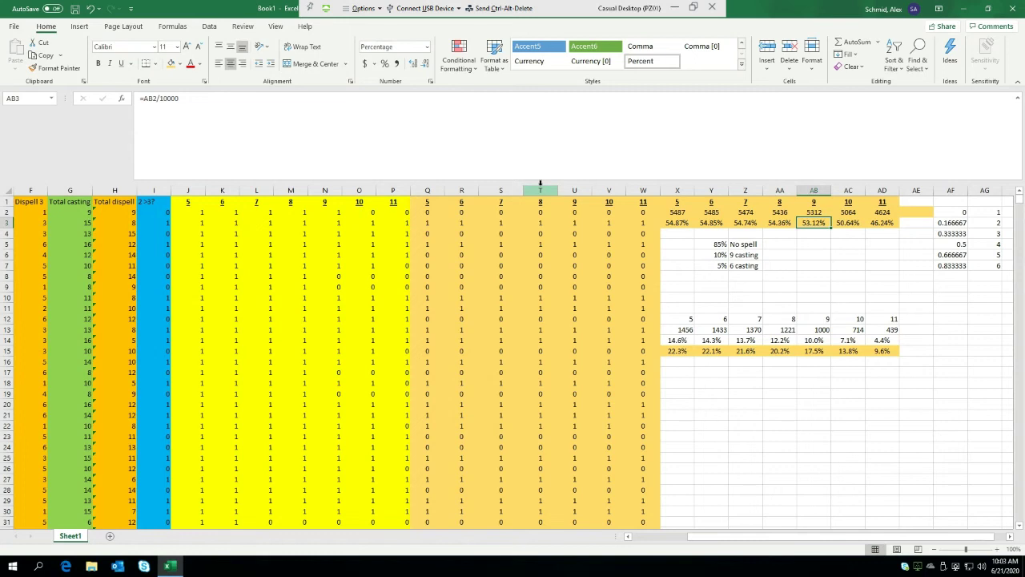
Step: Remove the +1 bonus from the total casting formula in G2, leaving =SUM(A2:C2), and fill it down the column
click(72, 220)
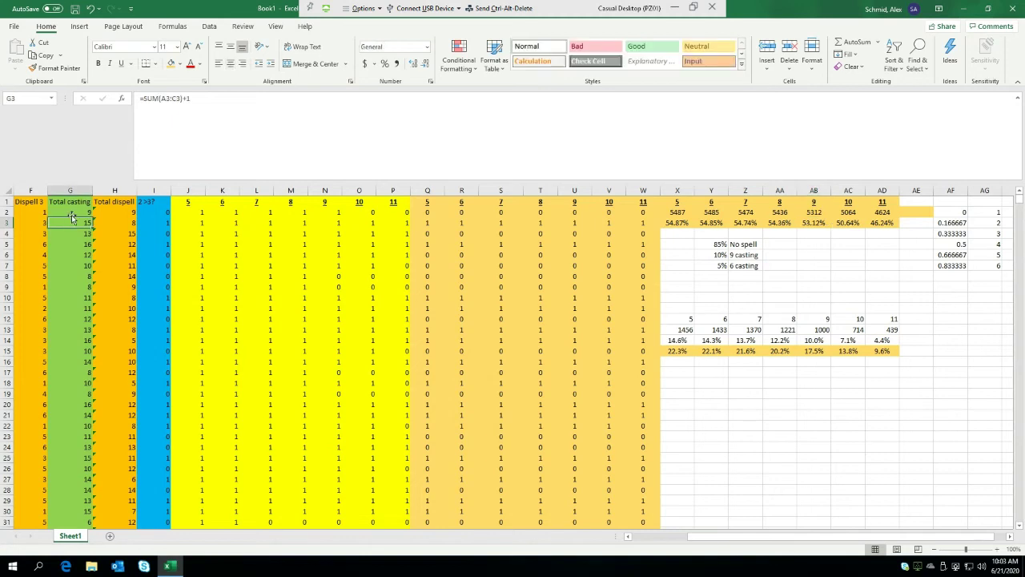
double_click(70, 212)
key(BackSpace)
key(BackSpace)
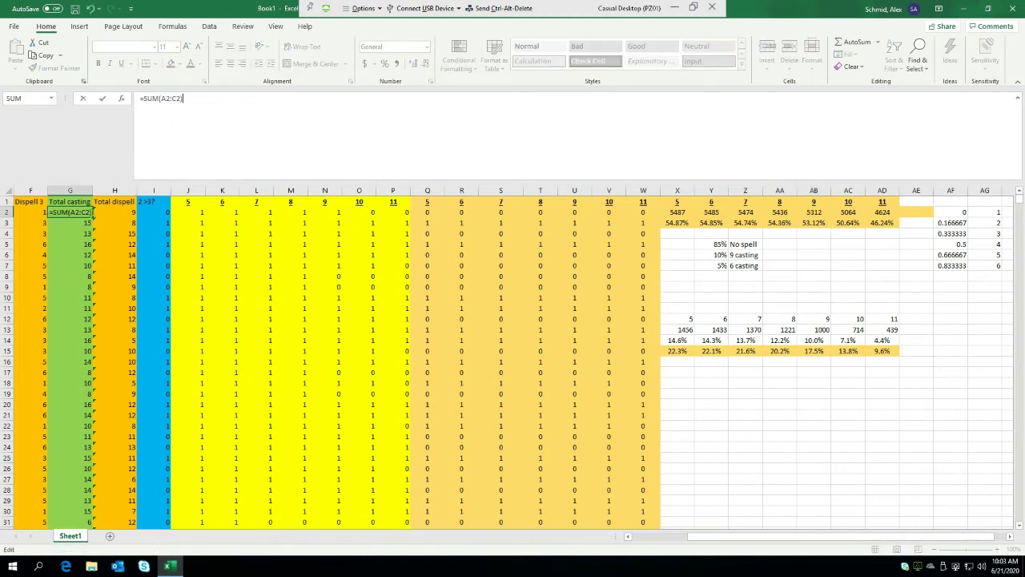
key(Return)
click(88, 211)
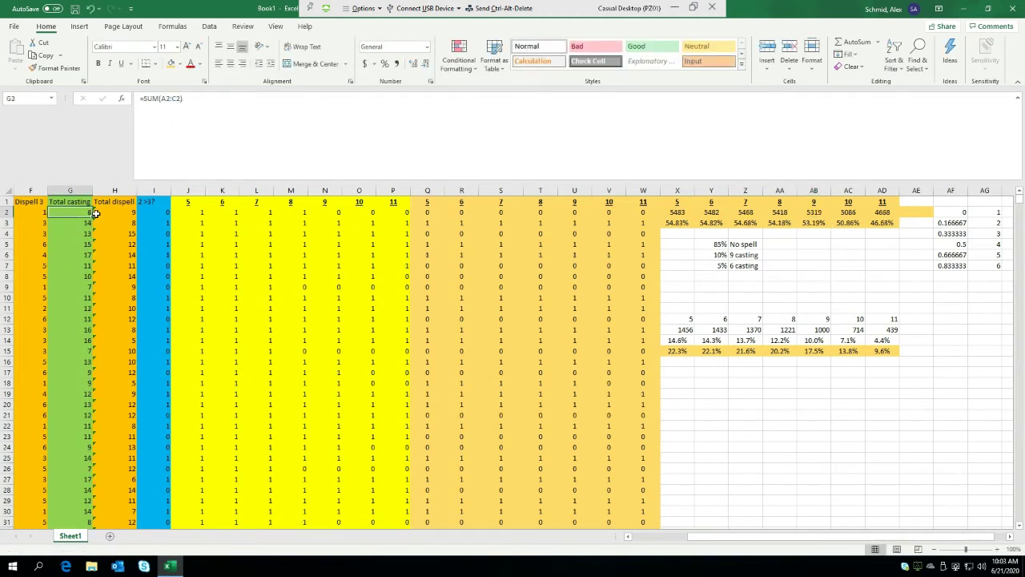
double_click(93, 216)
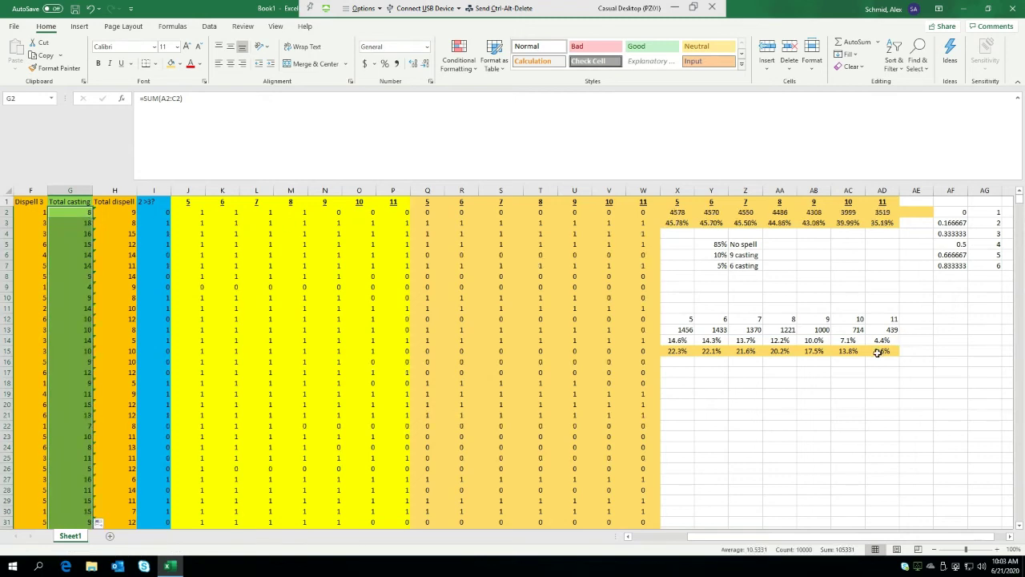
Step: Compare the recalculated success rates for casting values 6 and 9 in Y3 and AB3 without the bonus
click(835, 416)
click(717, 225)
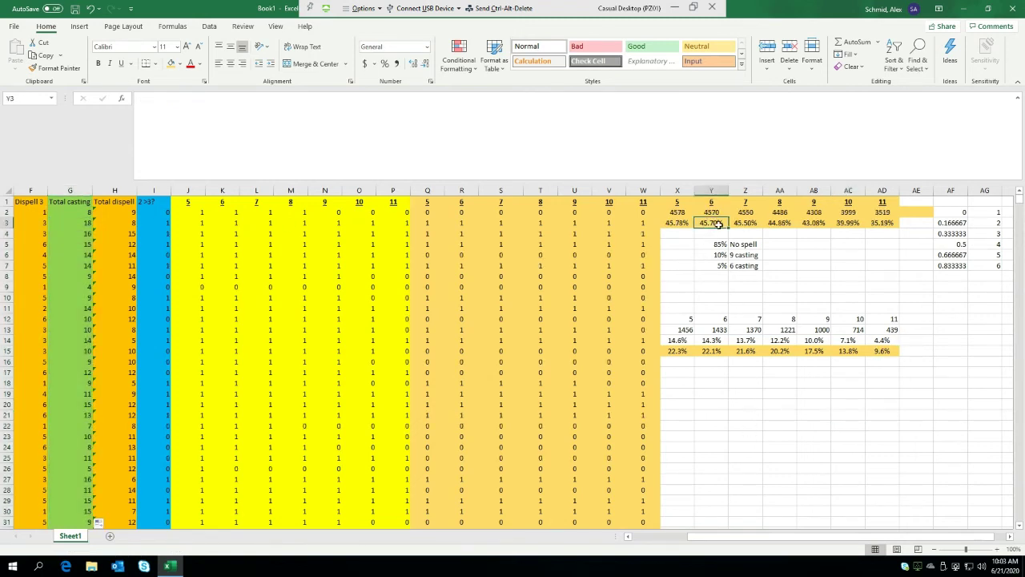
click(807, 223)
click(717, 222)
click(789, 274)
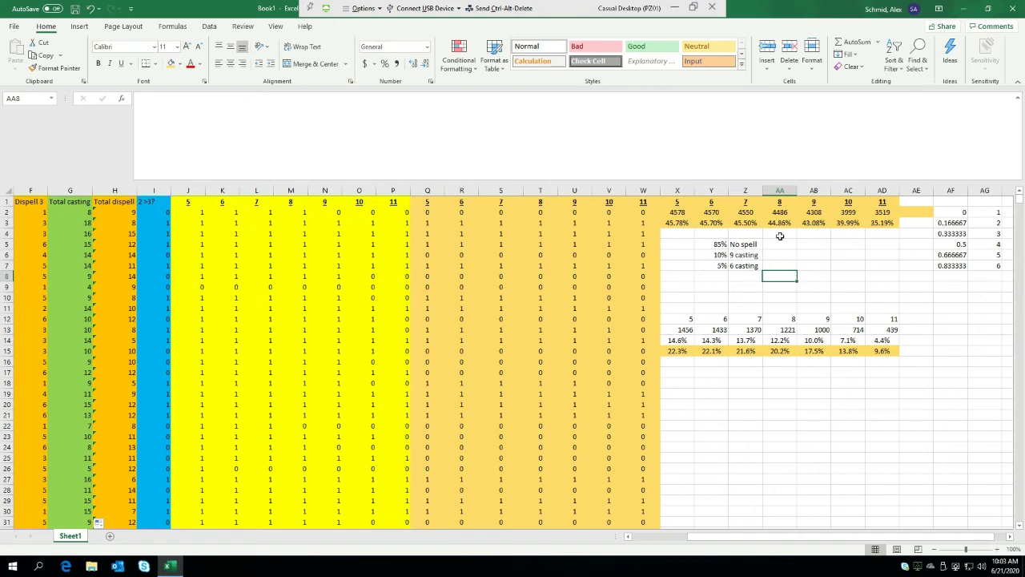
click(713, 224)
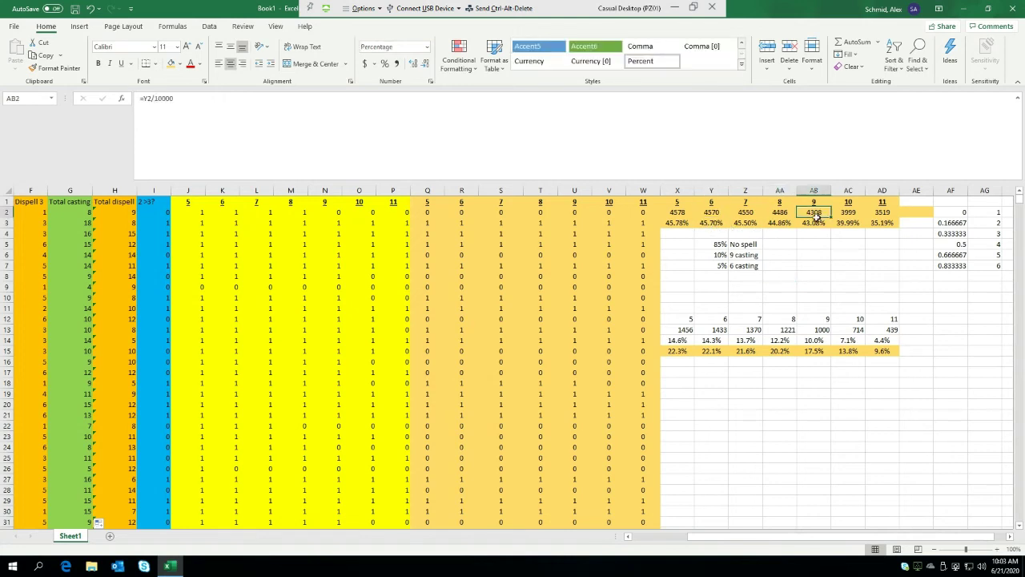
Step: Enter a sum of the casting value 6 successes, K2:K10001, in cell Y4
click(711, 233)
text(=)
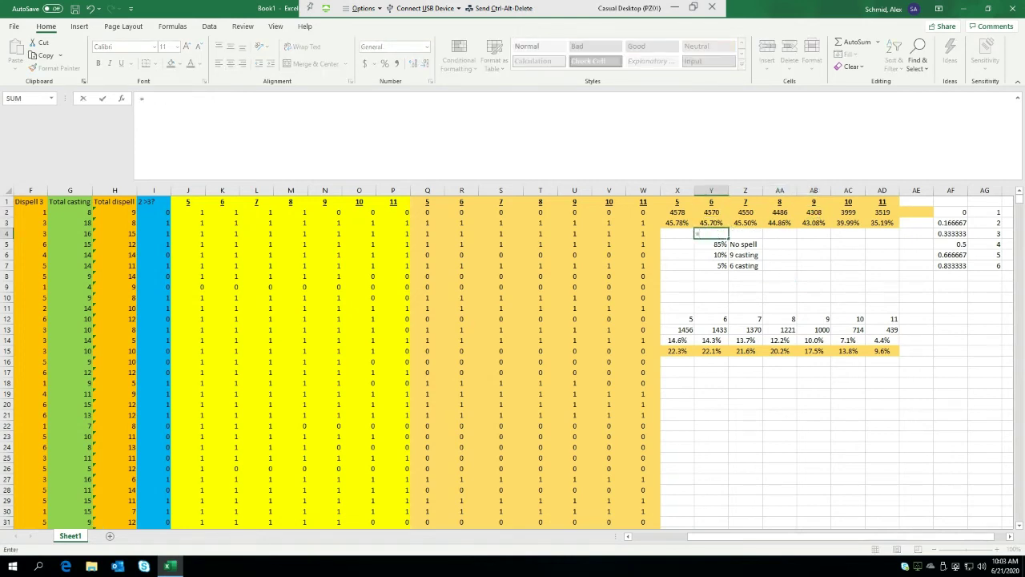
text(sum()
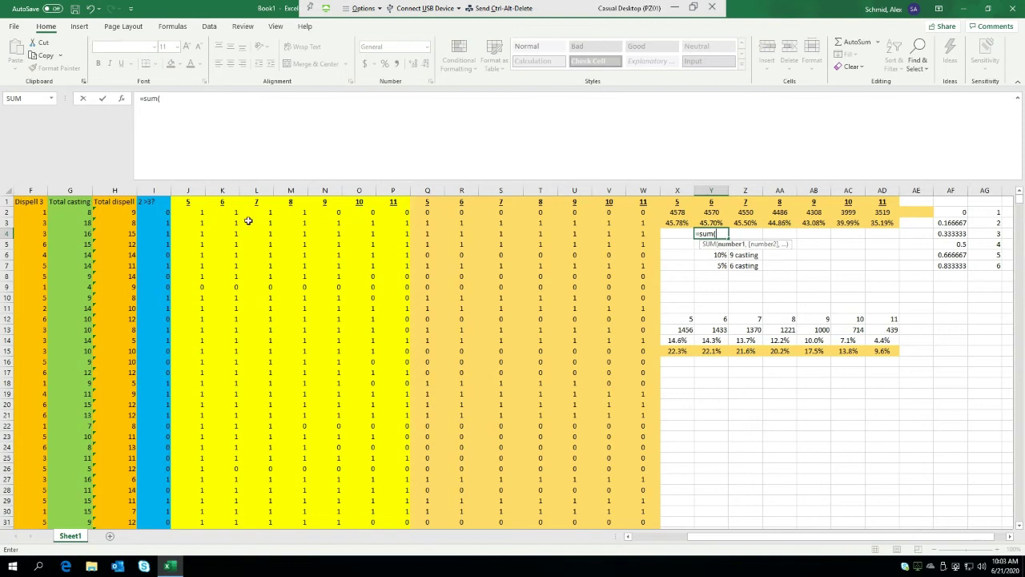
click(210, 211)
click(185, 212)
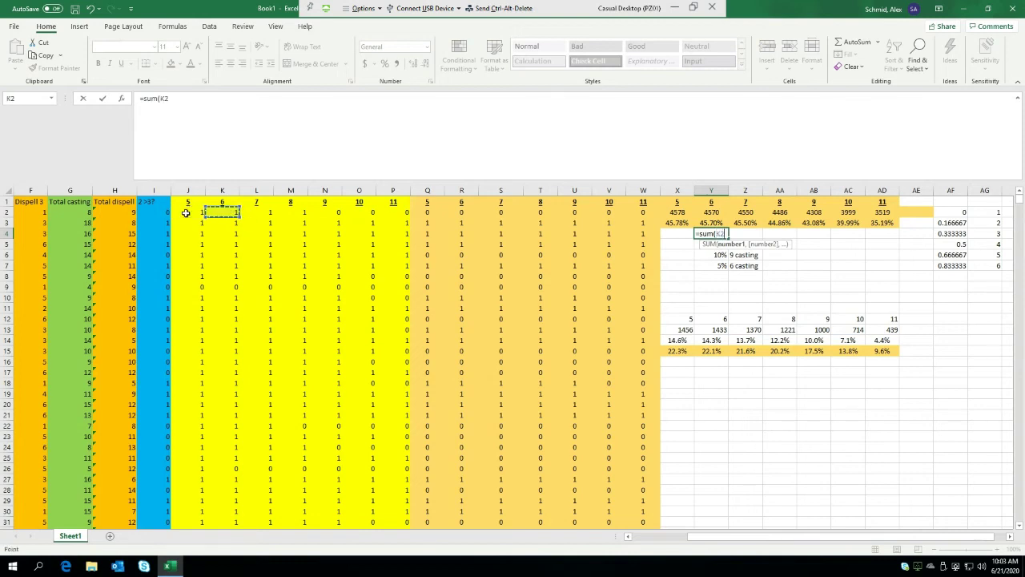
key(ctrl+shift+Down)
key(Return)
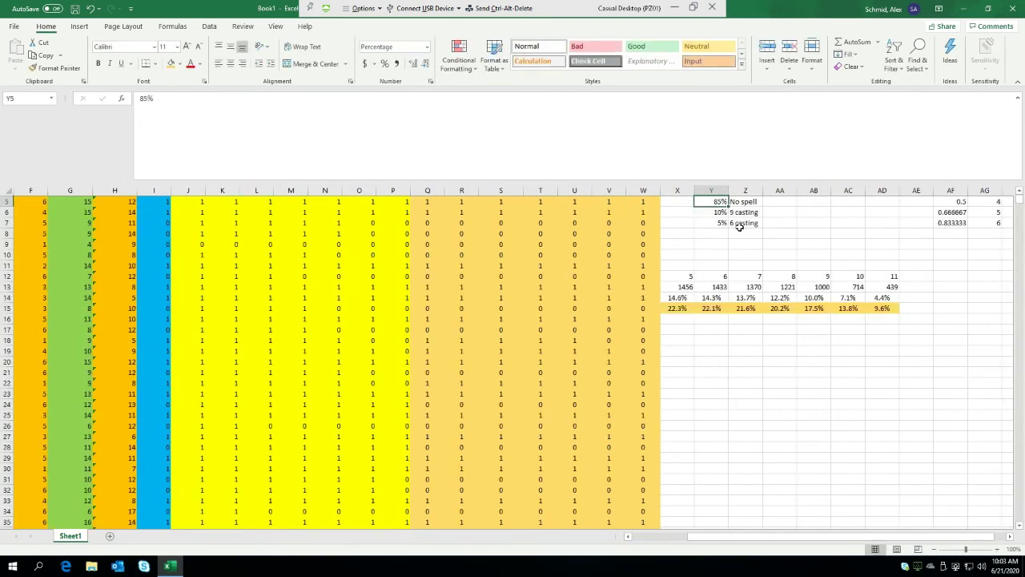
Step: Divide the sum in Y4 by the number of rows, making the formula =SUM(K2:K10001)/10000
scroll(739, 228, up, 2)
click(713, 232)
key(F2)
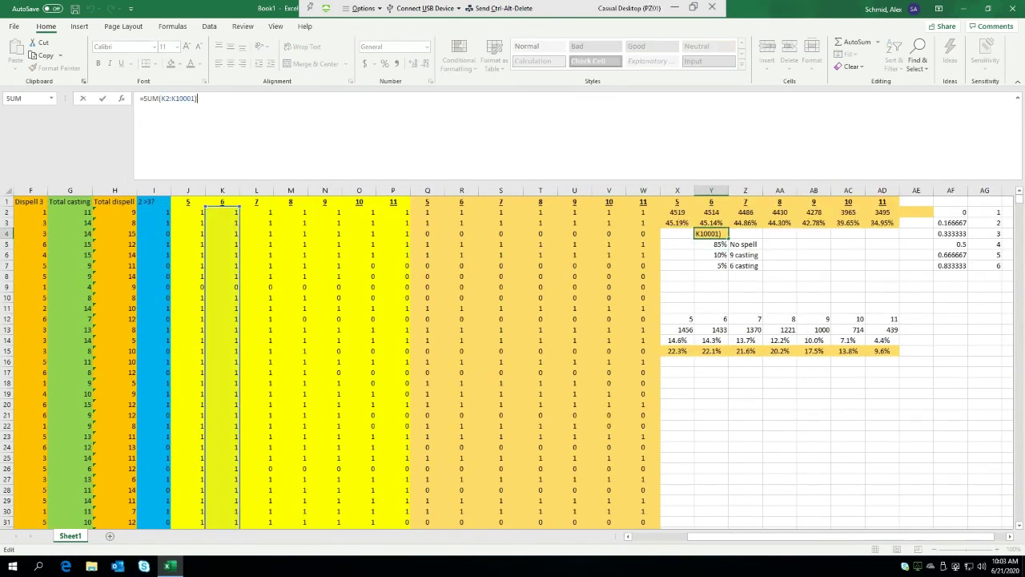
text(/10000)
key(Return)
Step: Fill the Y4 casting rate formula across to AB4 and check the column reference in AB4
click(710, 233)
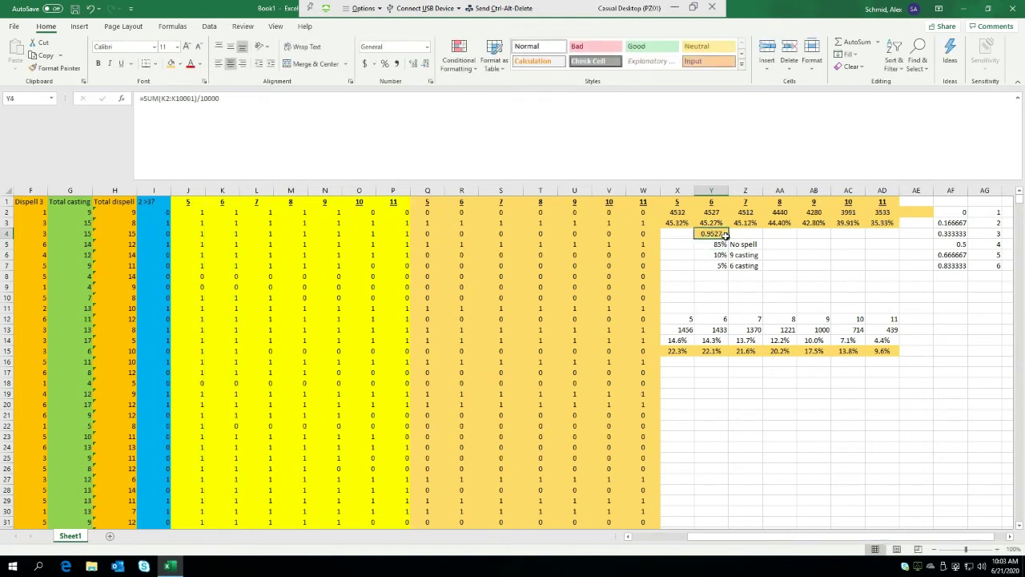
drag(729, 238, 817, 234)
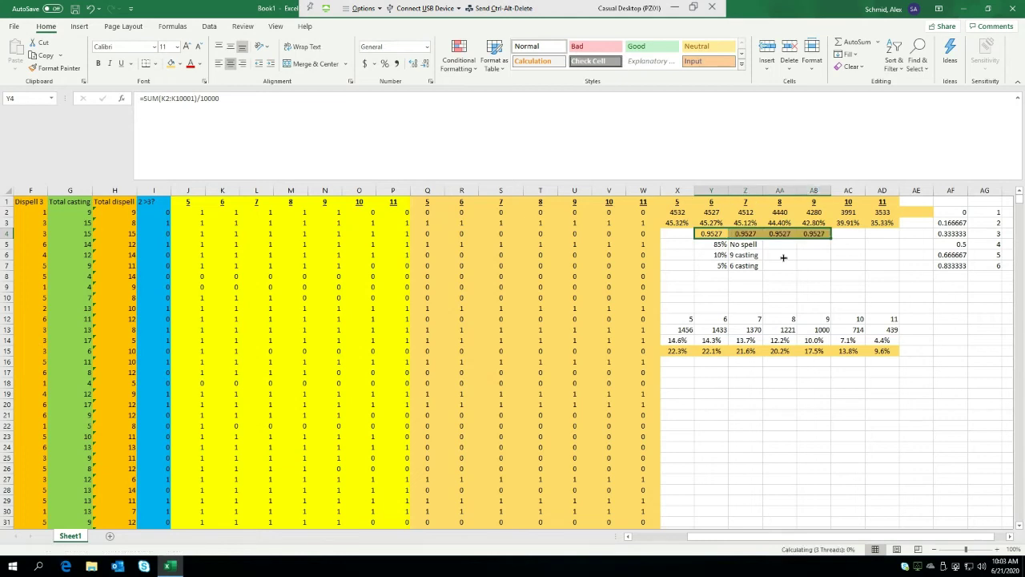
click(813, 265)
drag(740, 234, 814, 244)
double_click(815, 235)
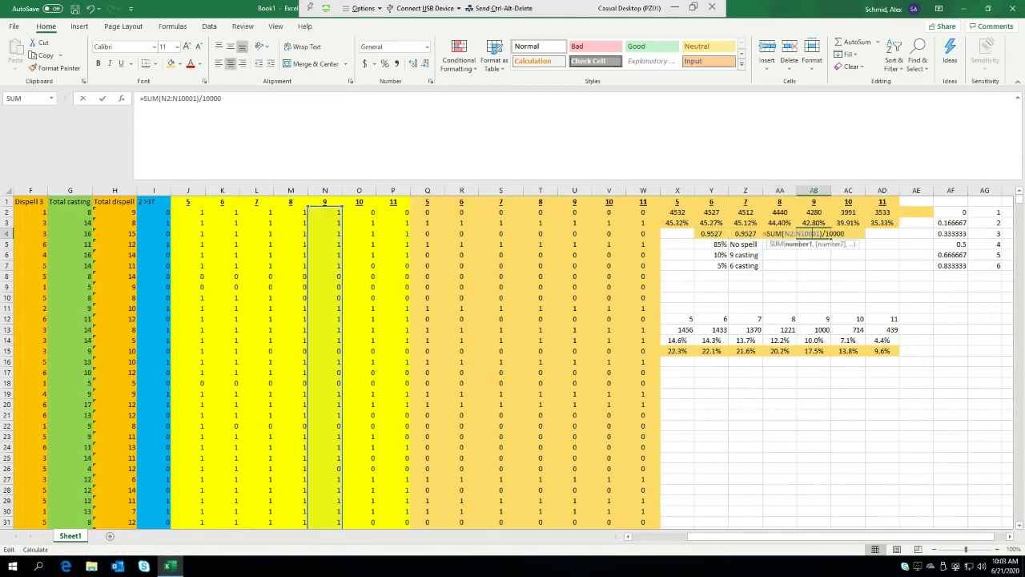
click(789, 276)
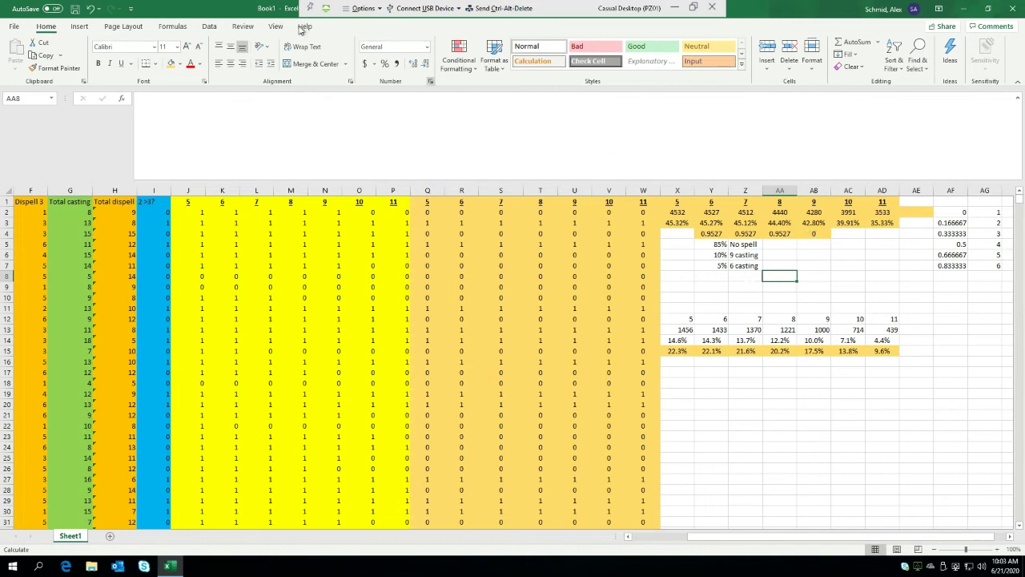
Step: Set the workbook's calculation option to Automatic and check the casting rates in AA4 and AB4
click(172, 26)
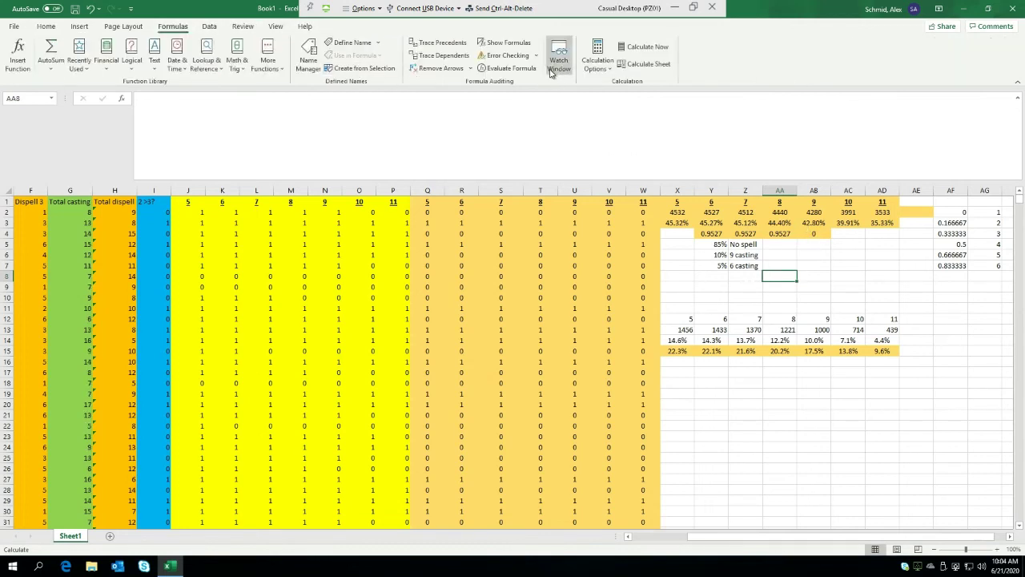
click(601, 64)
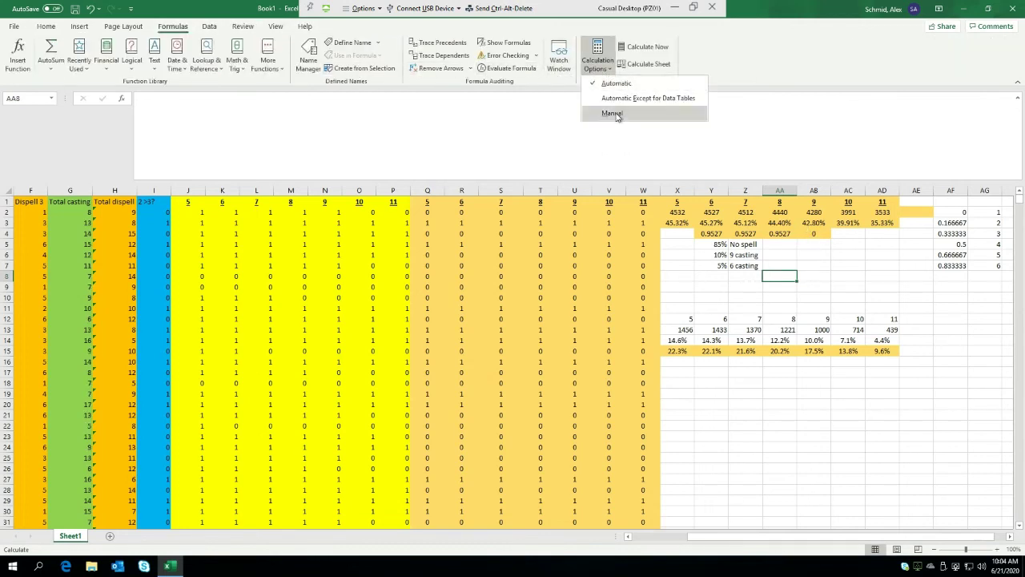
click(616, 83)
click(800, 339)
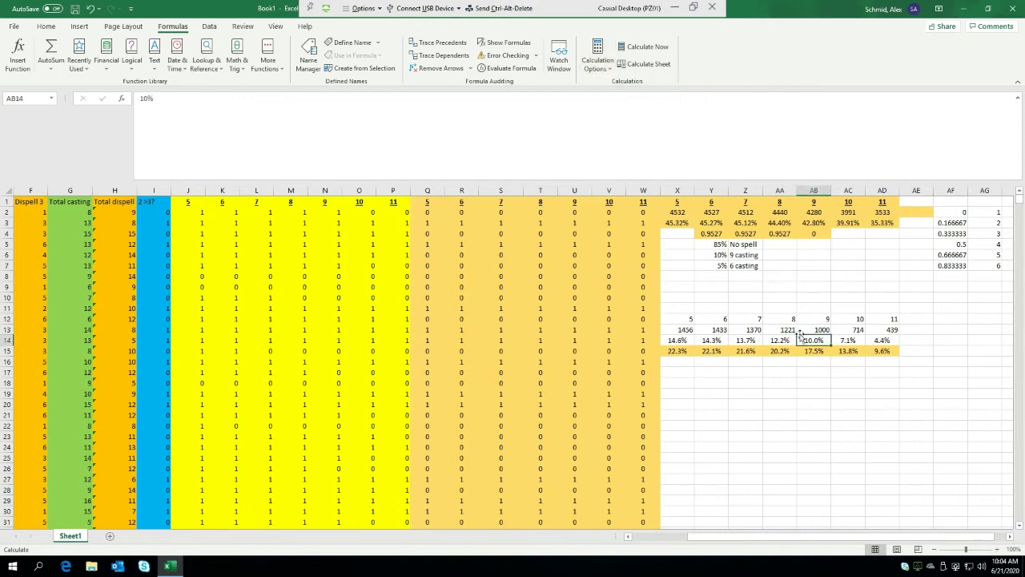
click(786, 234)
click(820, 234)
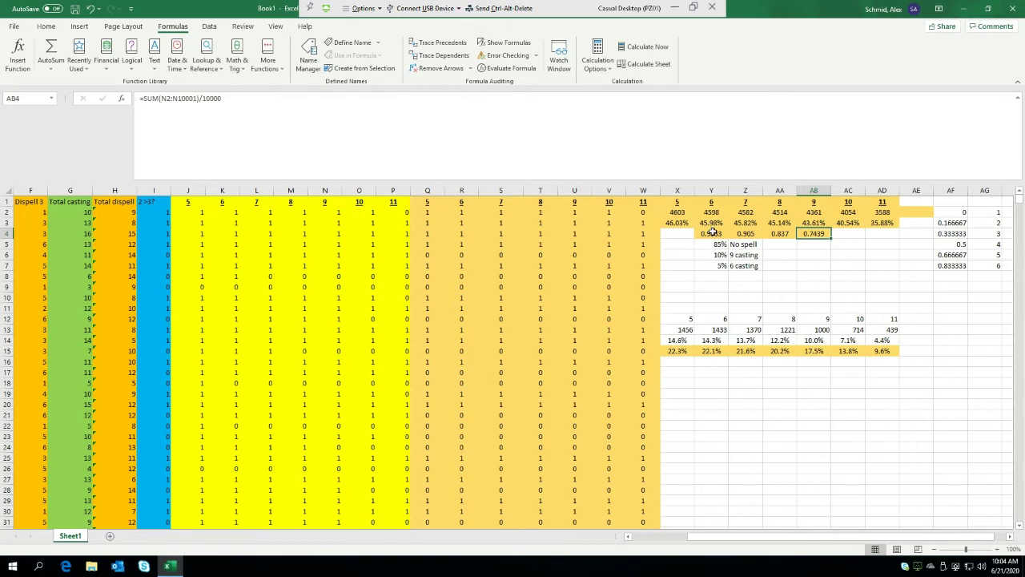
Step: Format the casting rates in Y4:AB4 as percentages with one decimal place
ctrl+click(711, 233)
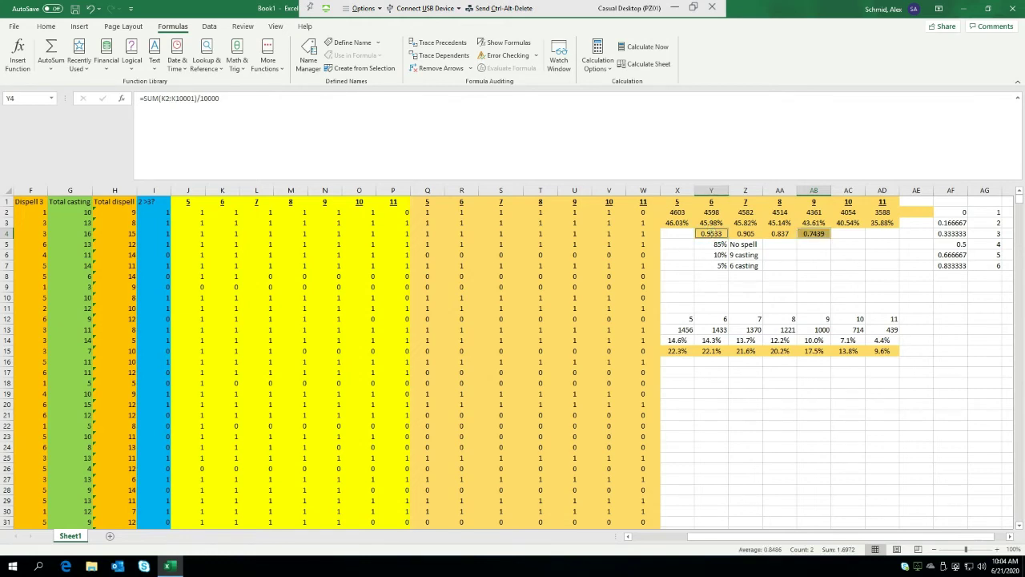
click(49, 26)
click(385, 63)
drag(814, 234, 717, 233)
click(384, 64)
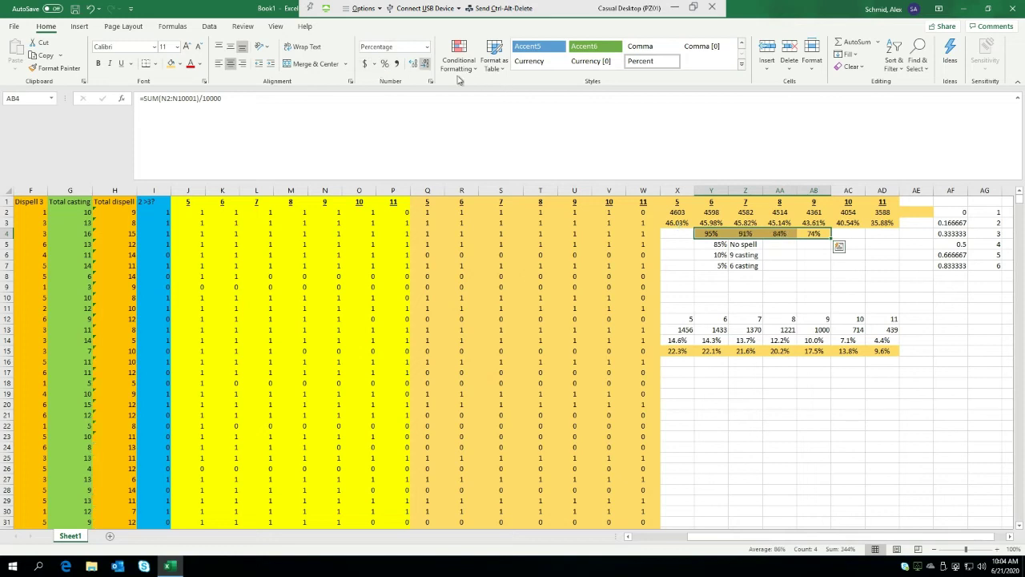
click(412, 68)
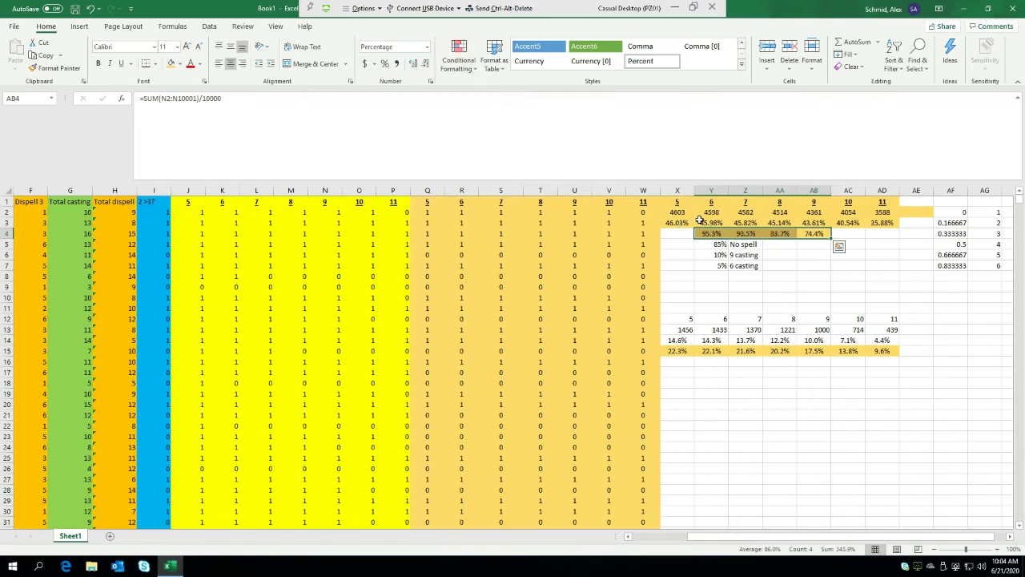
Step: Compare the undispelled casting rates for values 6 and 9 in Y4 and AB4 with the success rates in row 3
click(681, 221)
drag(804, 222, 881, 224)
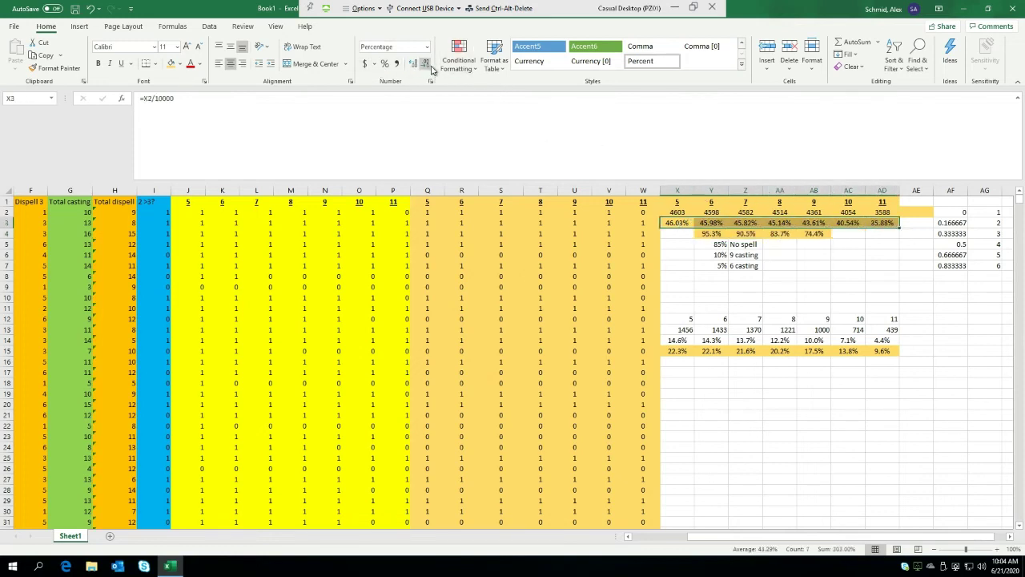
click(861, 305)
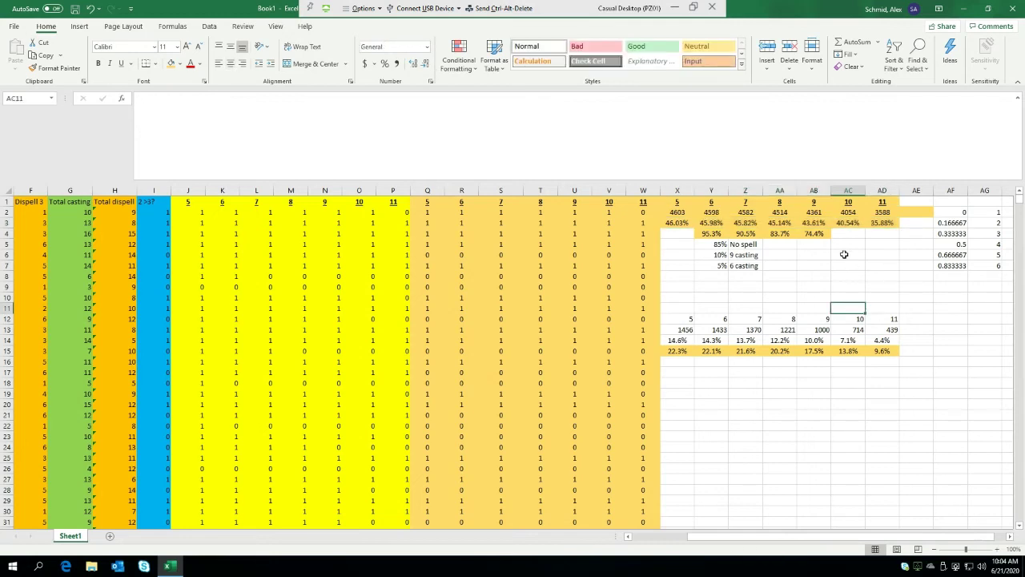
click(817, 234)
click(712, 233)
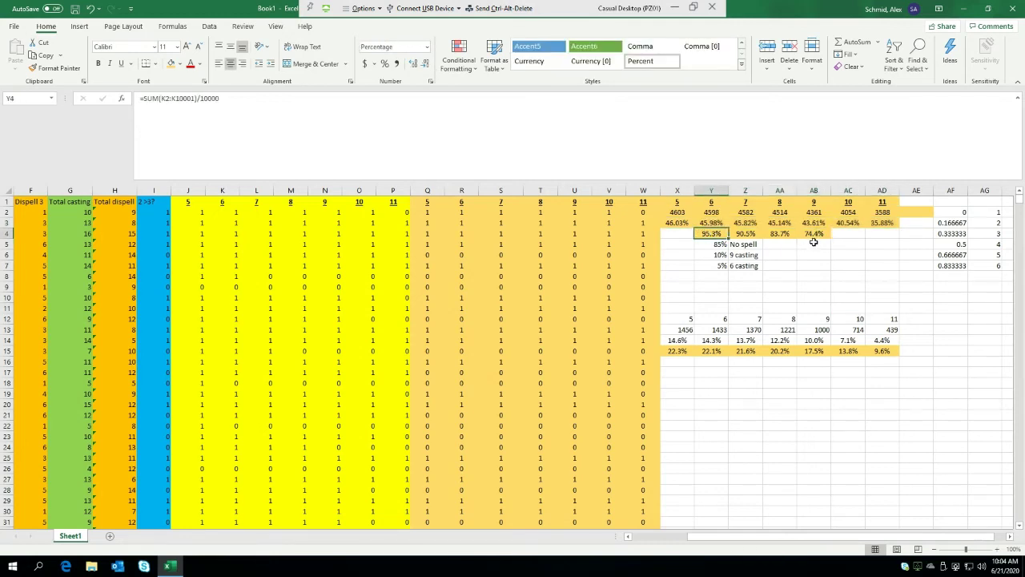
click(813, 233)
click(713, 236)
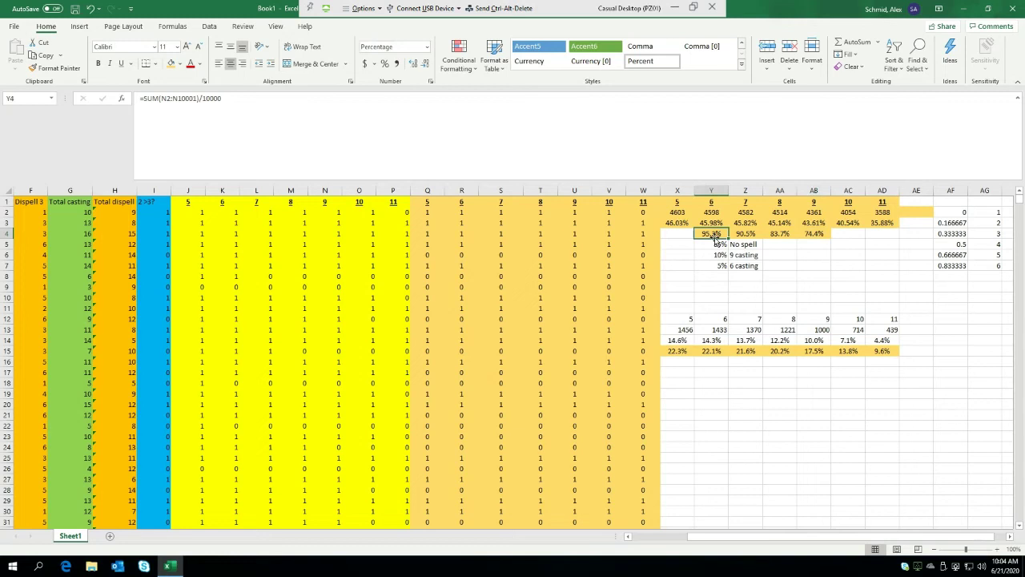
click(804, 234)
click(711, 233)
click(802, 239)
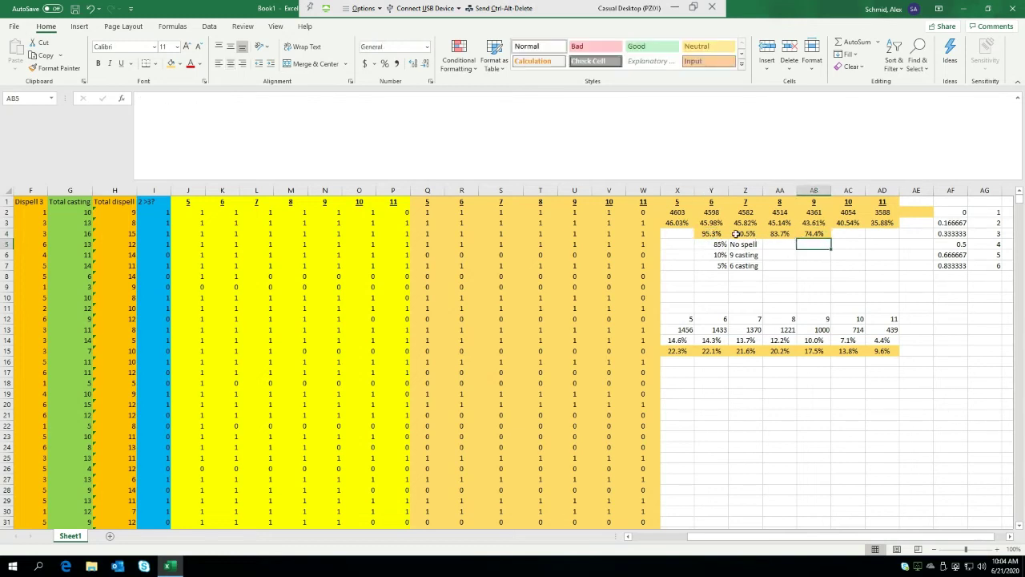
click(705, 233)
click(805, 239)
click(715, 235)
click(812, 233)
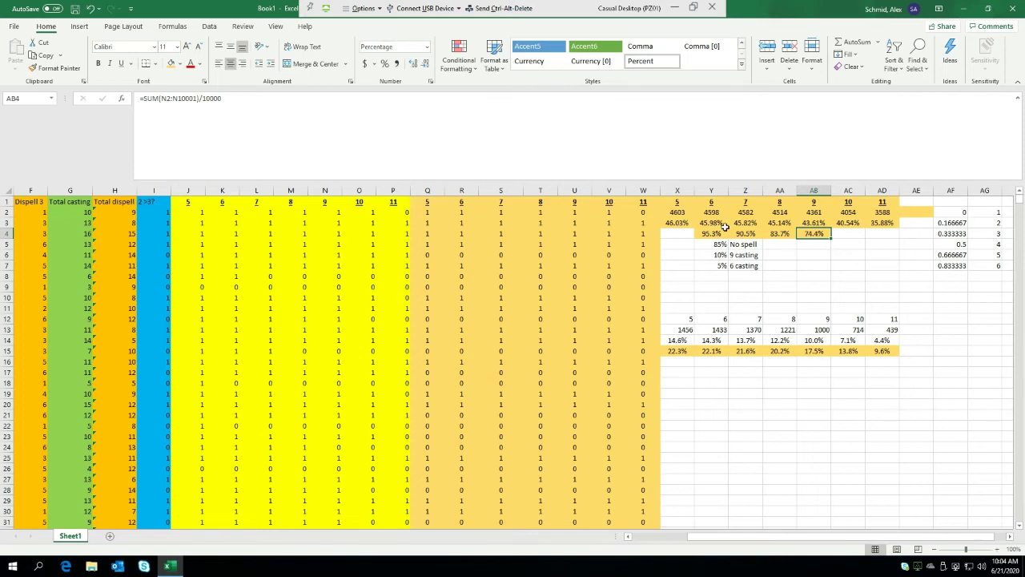
Step: Examine the undispelled casting rate for value 6 in Y4 and the dispelled success rate for value 9 in AB3
click(705, 244)
click(709, 233)
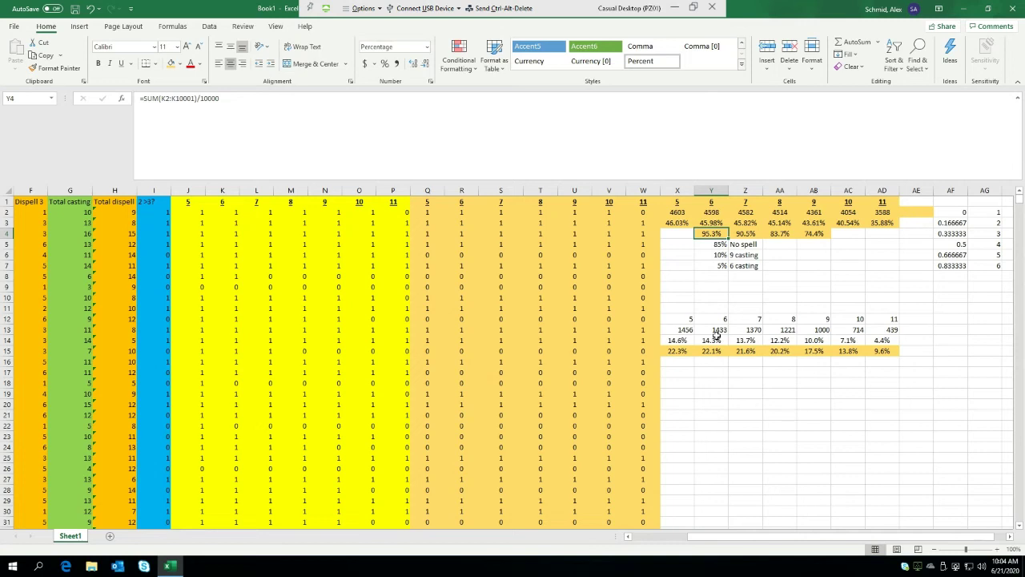
key(Up)
key(Right)
key(Right)
key(Right)
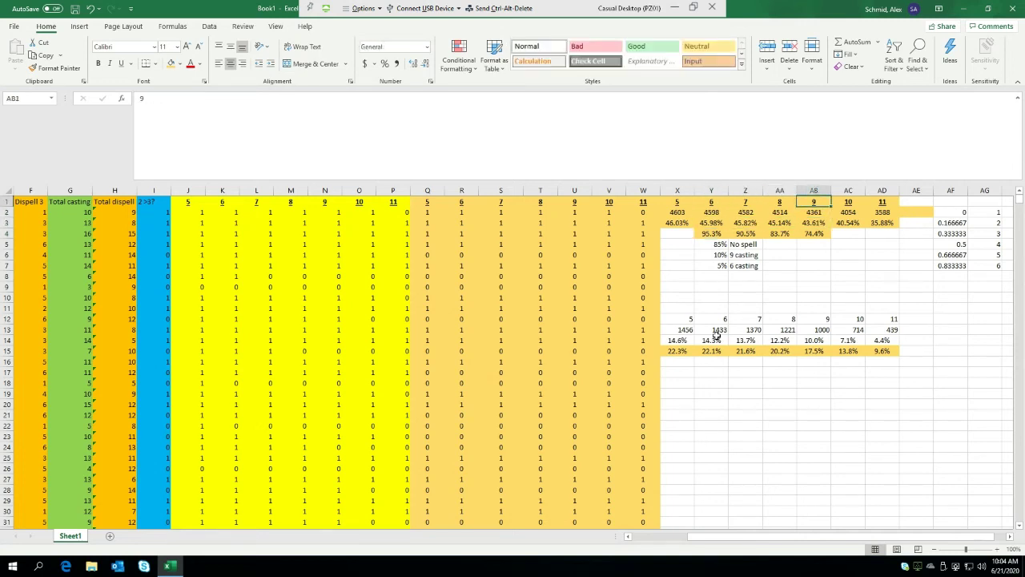
key(Up)
key(Down)
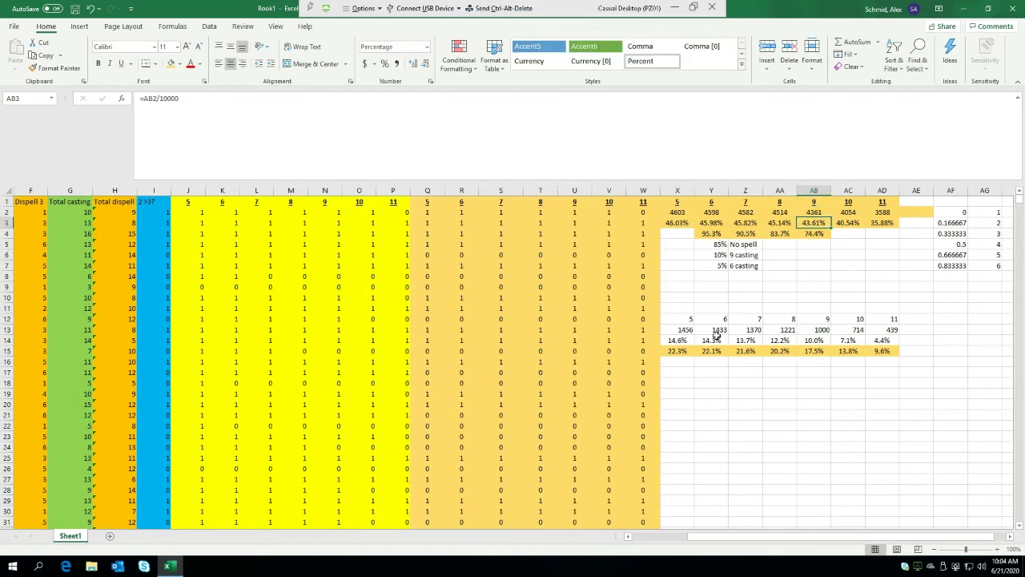
Step: Compare the dispelled success rates in row 3 with the undispelled casting rates in row 4 for values 6 through 9
key(Left)
key(Left)
key(Left)
key(Right)
key(Right)
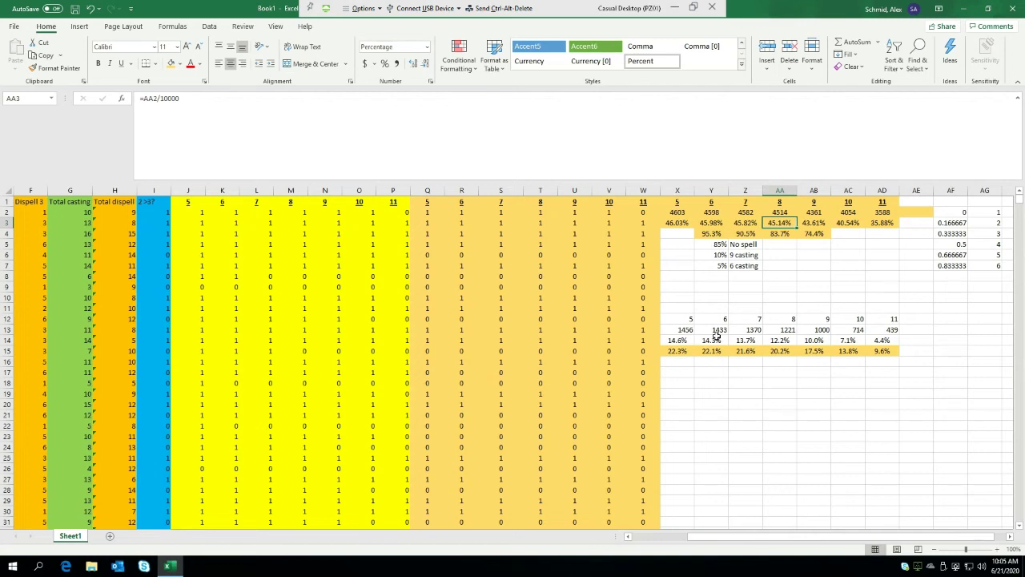
key(Down)
key(Right)
key(Up)
key(Left)
key(Left)
key(Left)
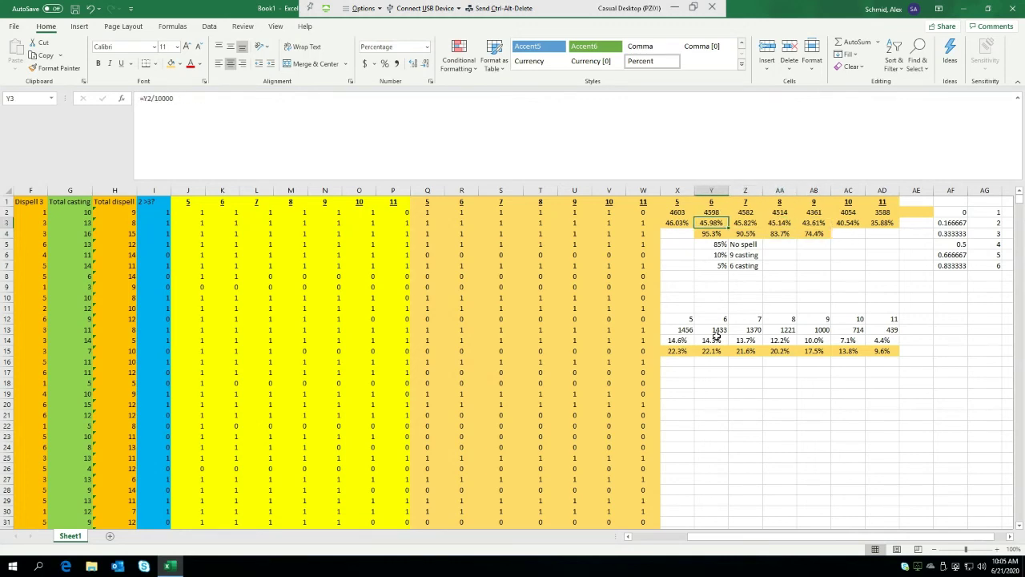
key(Down)
key(Right)
key(Right)
key(Right)
key(Right)
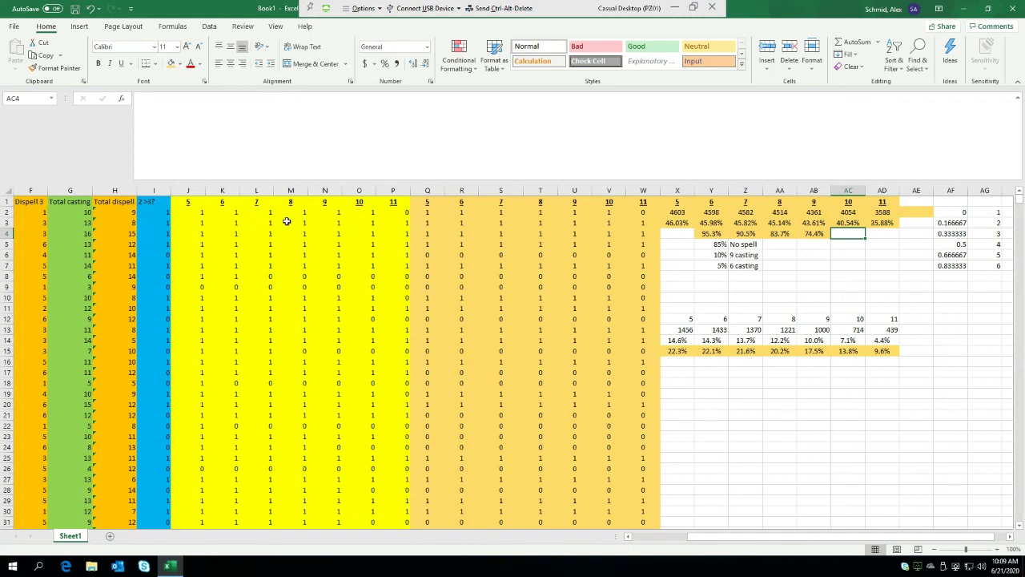
click(873, 394)
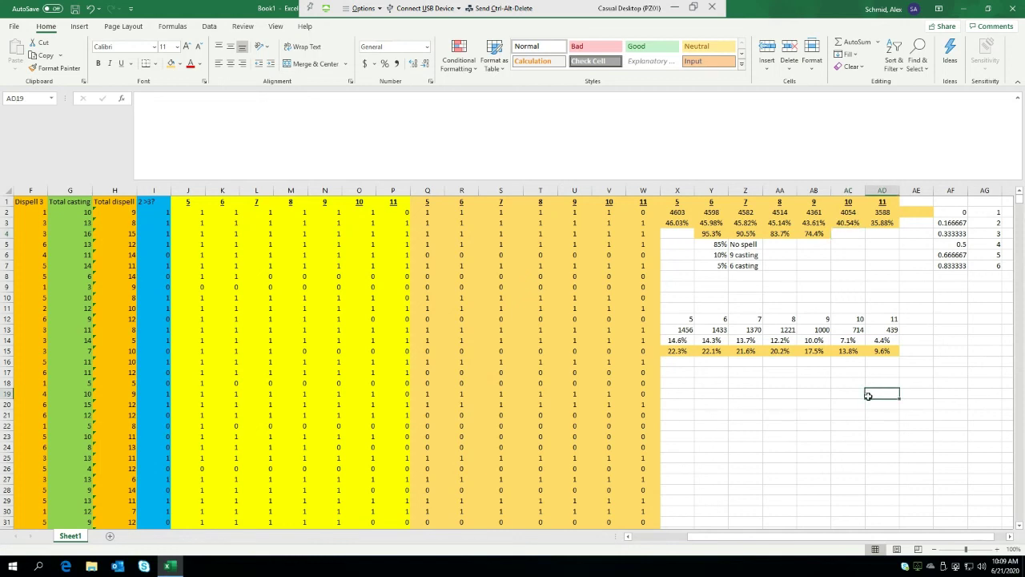
click(823, 402)
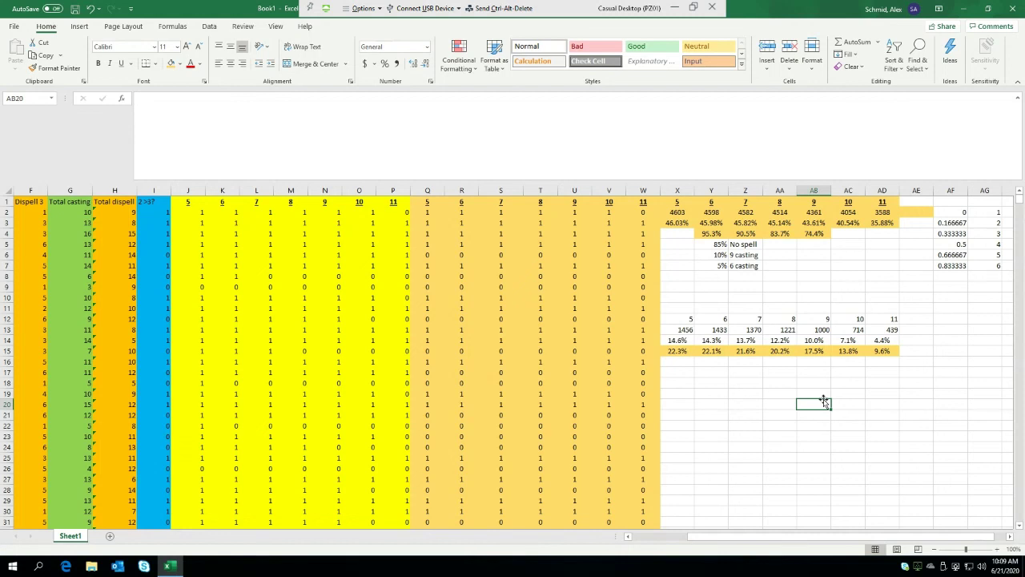
click(841, 415)
click(812, 403)
Step: Minimize the remote desktop session to switch to the TourneyKeeper page in the local browser
click(673, 11)
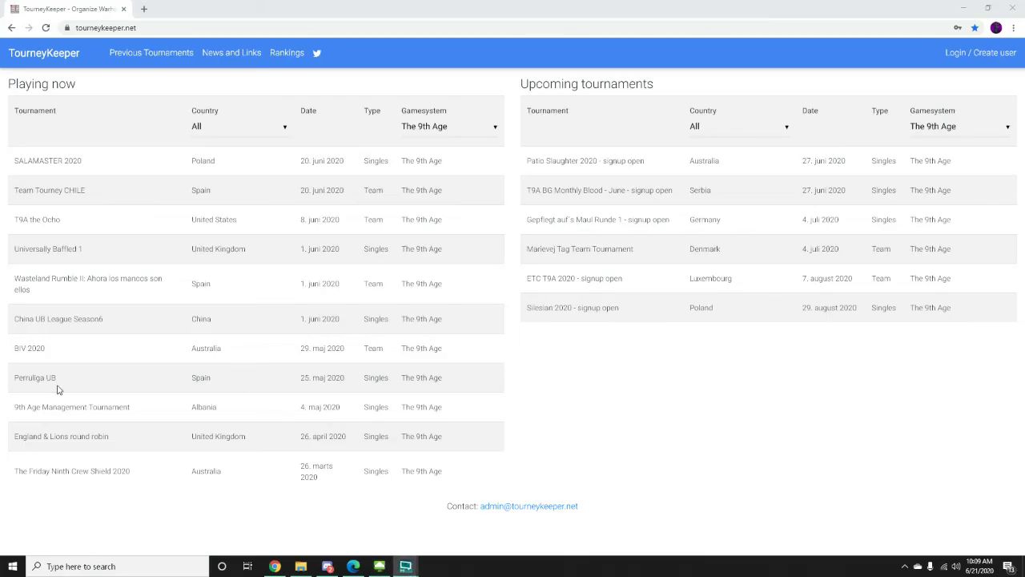